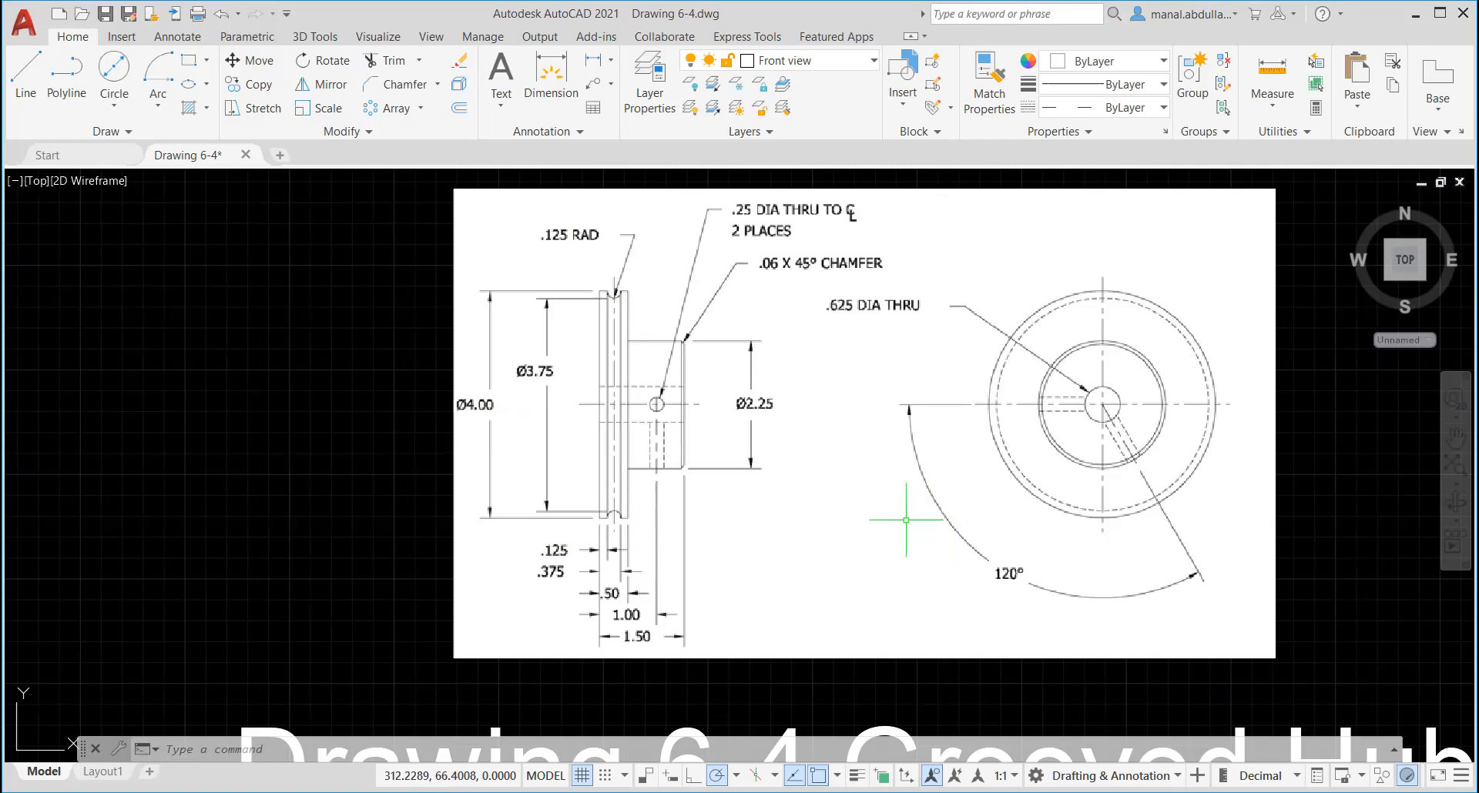
Step: Examine both views of the grooved hub reference image and the layers defined in the drawing
{"action": "scroll", "coordinate": [771, 429], "scroll_direction": "down", "scroll_amount": 3}
{"action": "mouse_move", "coordinate": [768, 428]}
{"action": "middle_mouse_down"}
{"action": "mouse_move", "coordinate": [837, 470]}
{"action": "mouse_move", "coordinate": [1033, 465]}
{"action": "middle_mouse_up"}
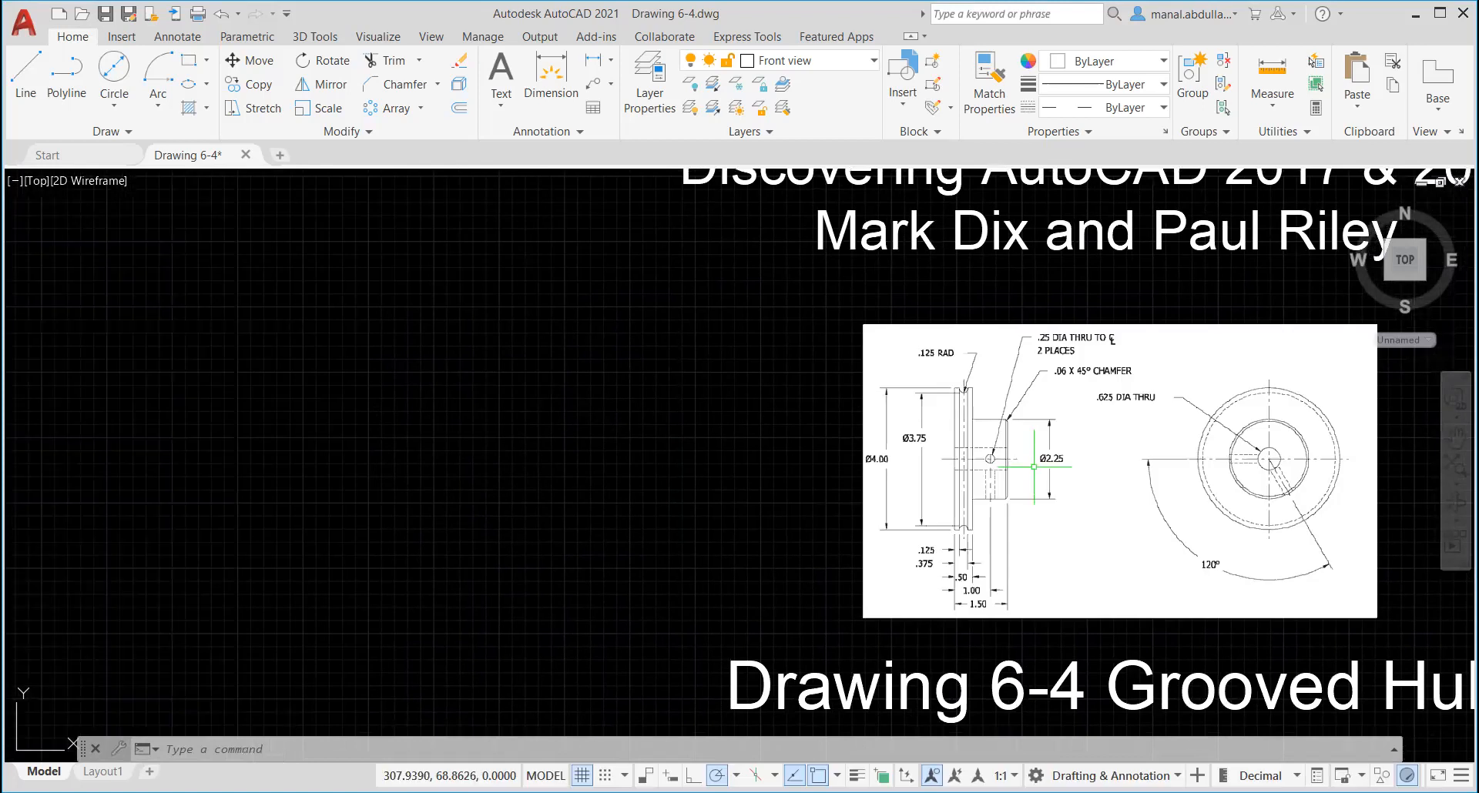
{"action": "left_click", "coordinate": [649, 81]}
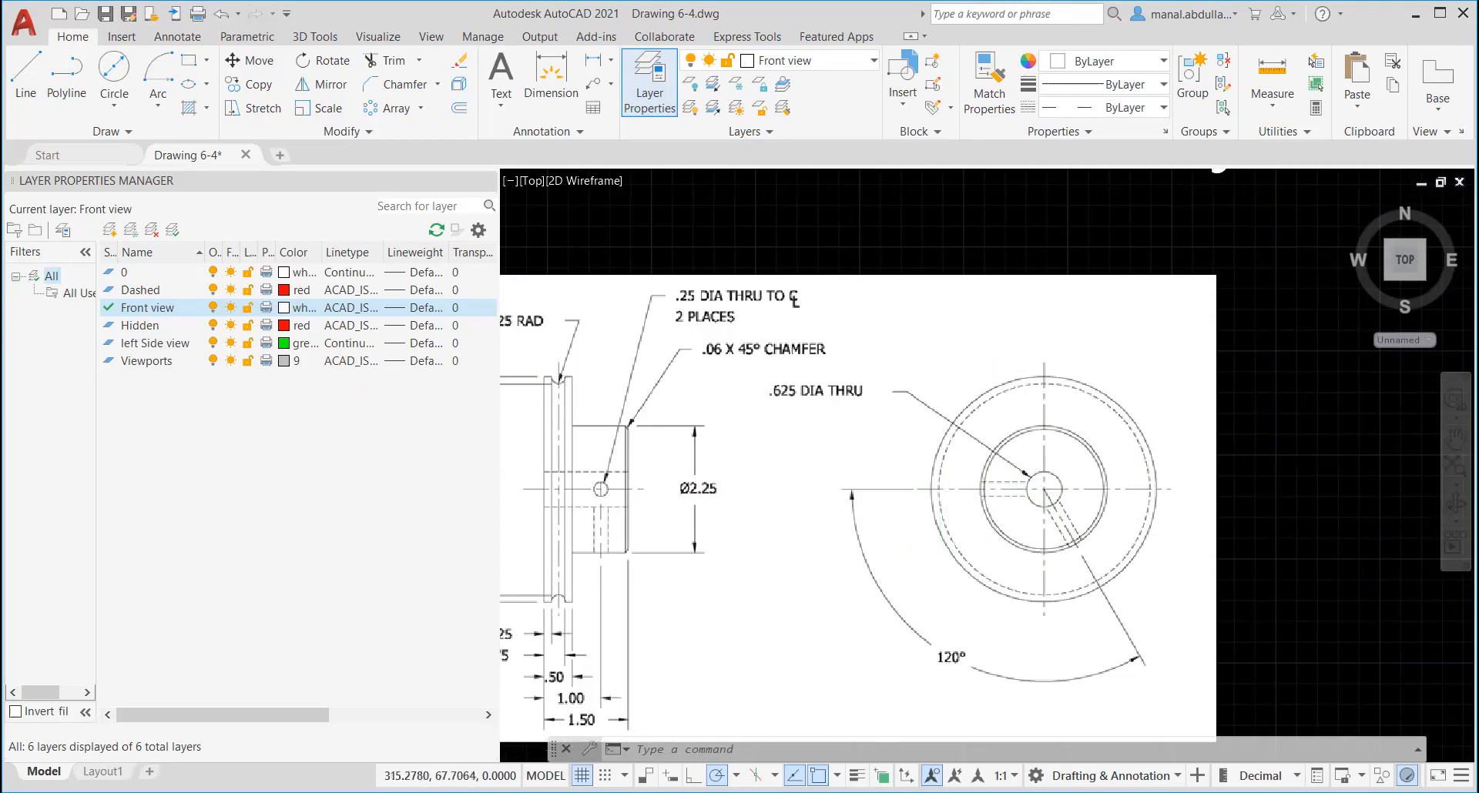
{"action": "scroll", "coordinate": [963, 548], "scroll_direction": "up", "scroll_amount": 4}
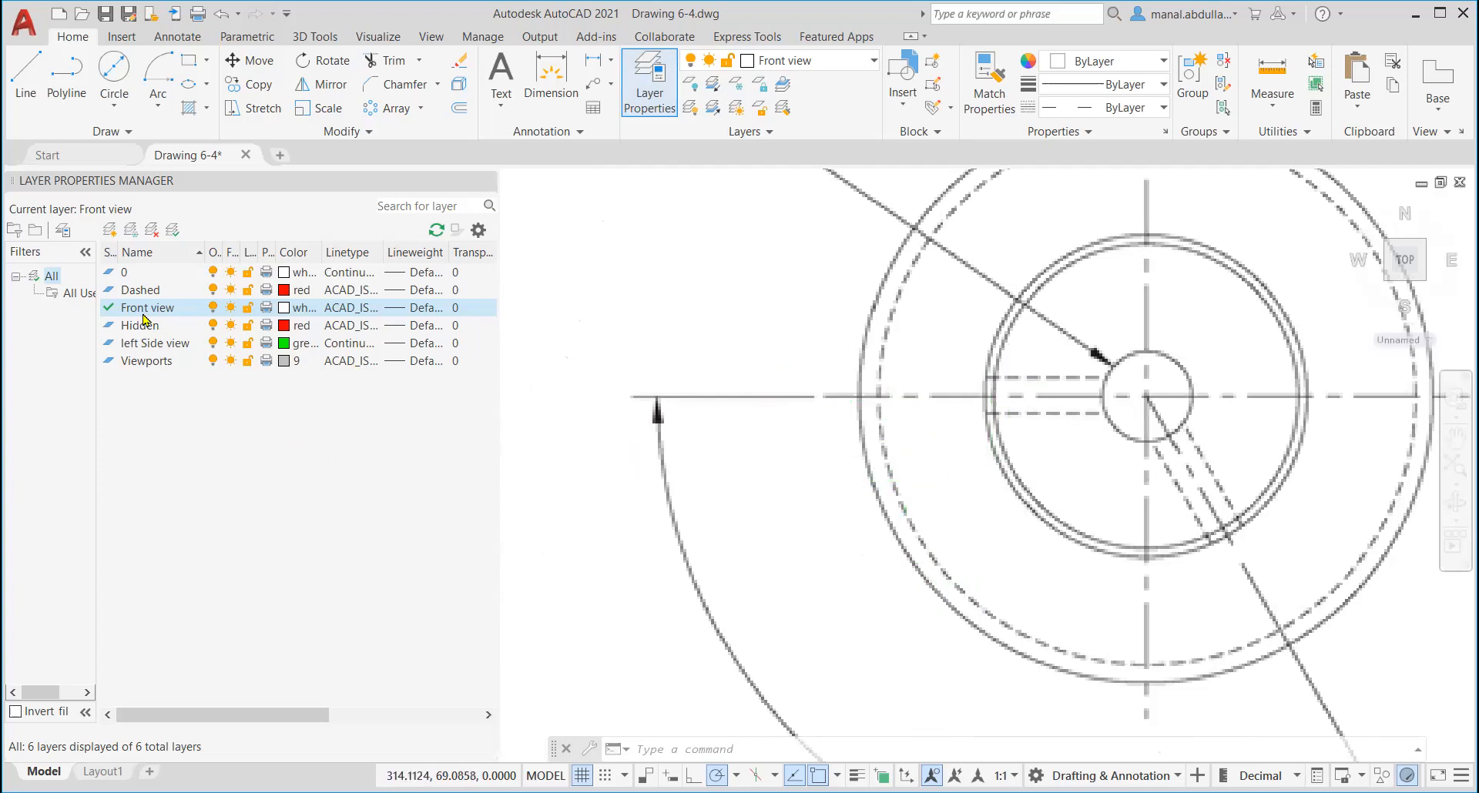
{"action": "scroll", "coordinate": [838, 424], "scroll_direction": "down", "scroll_amount": 6}
{"action": "middle_click_drag", "start_coordinate": [701, 423], "coordinate": [827, 463]}
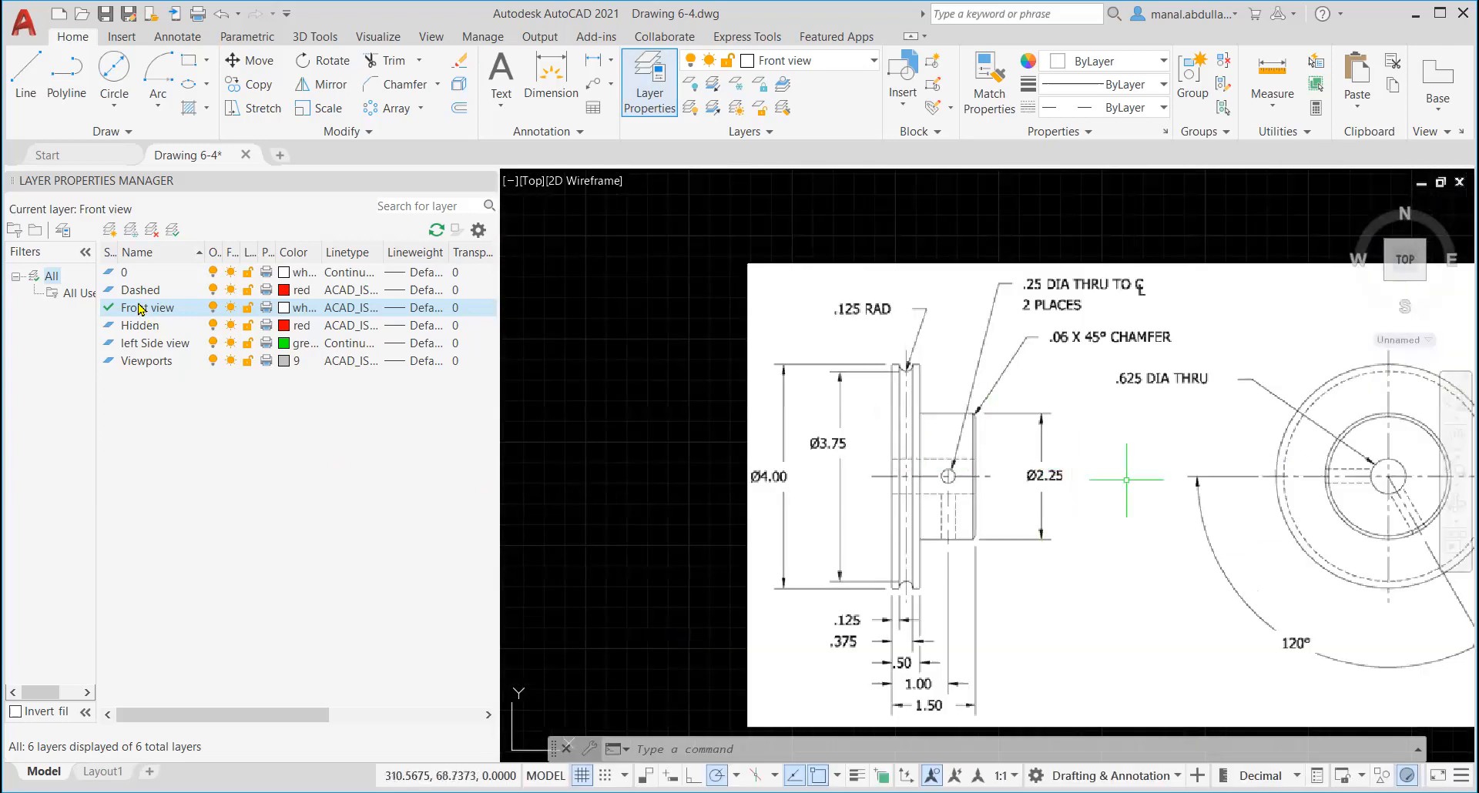
{"action": "scroll", "coordinate": [1139, 472], "scroll_direction": "up", "scroll_amount": 6}
{"action": "scroll", "coordinate": [865, 502], "scroll_direction": "down", "scroll_amount": 4}
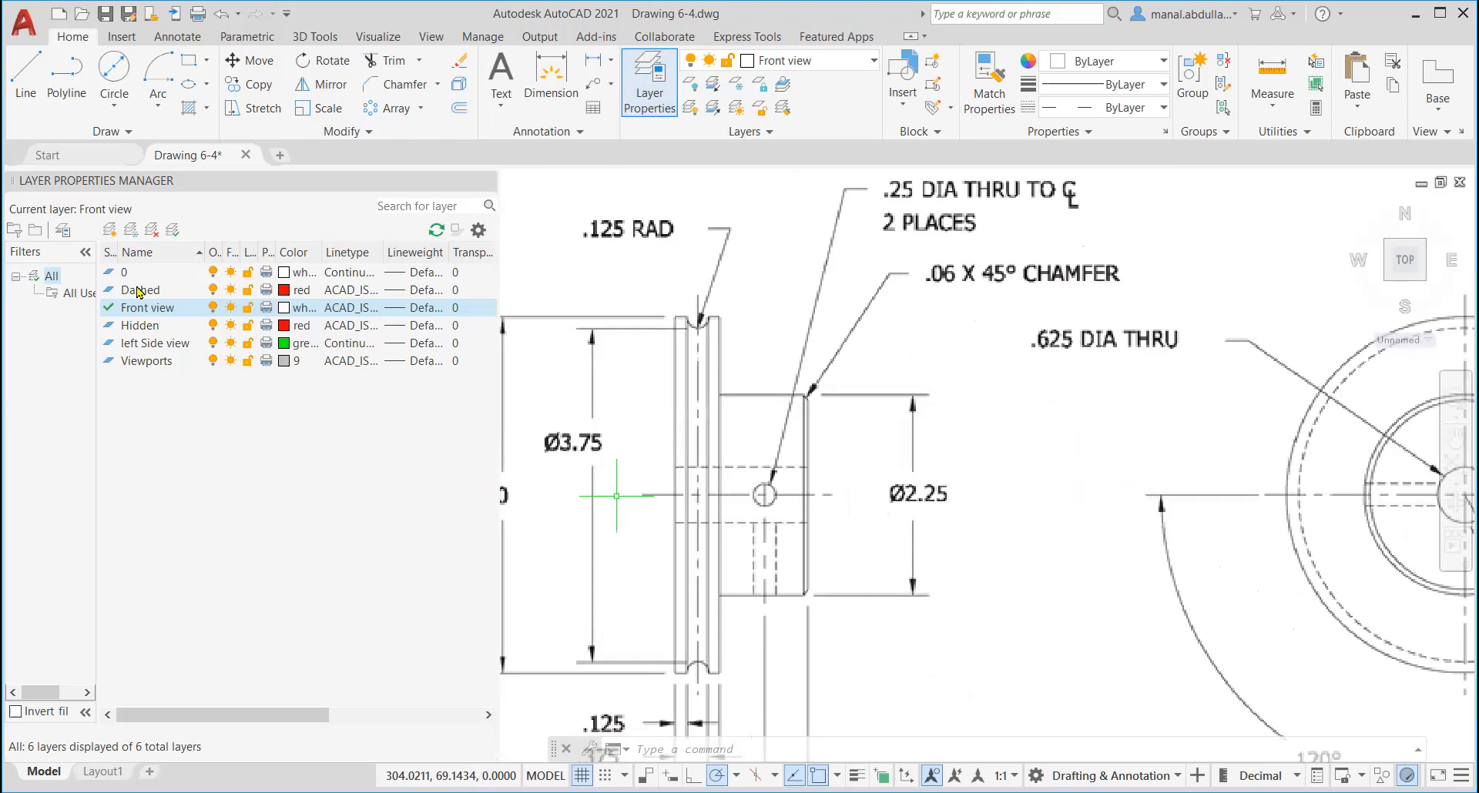
{"action": "scroll", "coordinate": [975, 489], "scroll_direction": "down", "scroll_amount": 4}
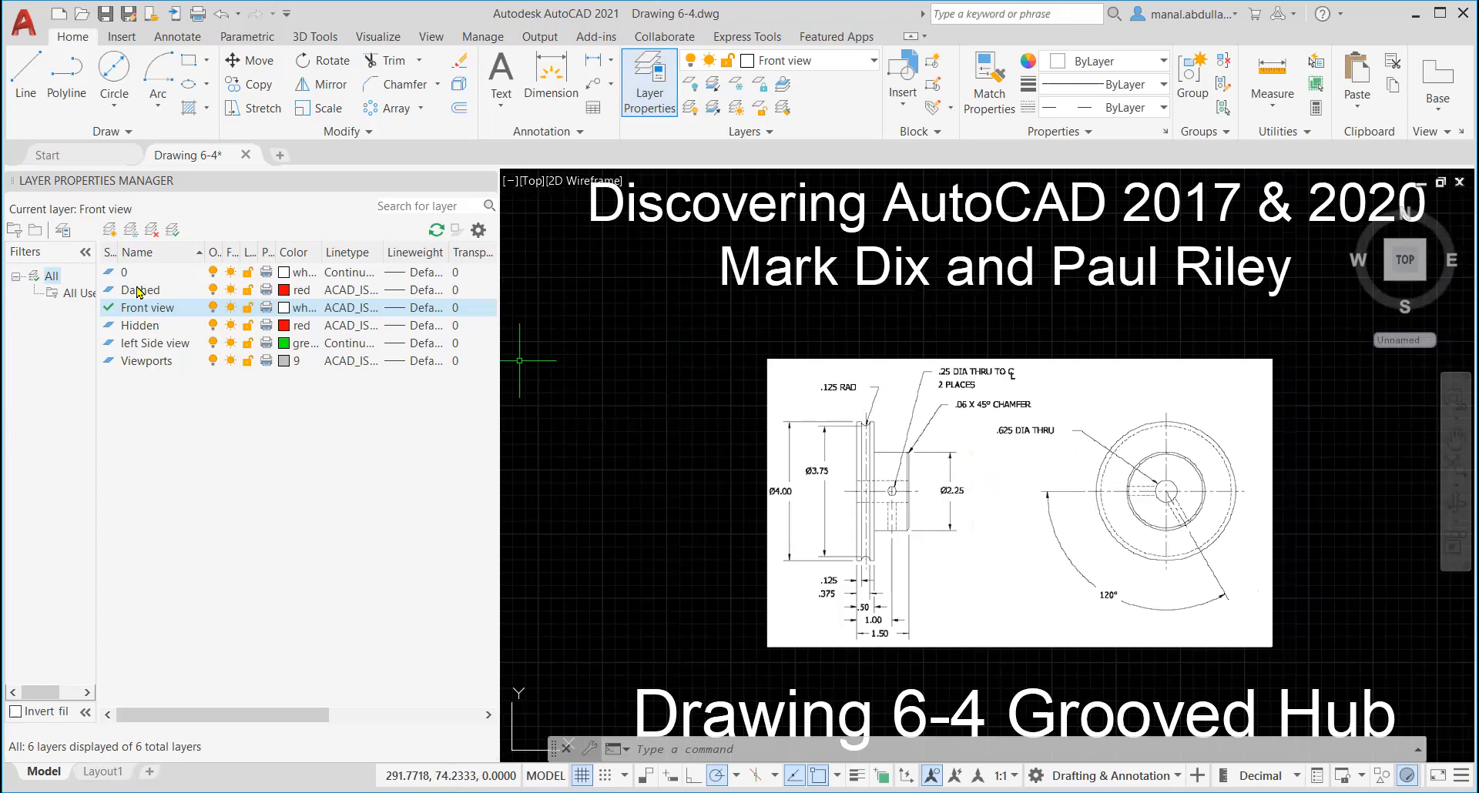
Step: Make Dashed the current layer and close the layer manager
{"action": "left_click", "coordinate": [140, 292]}
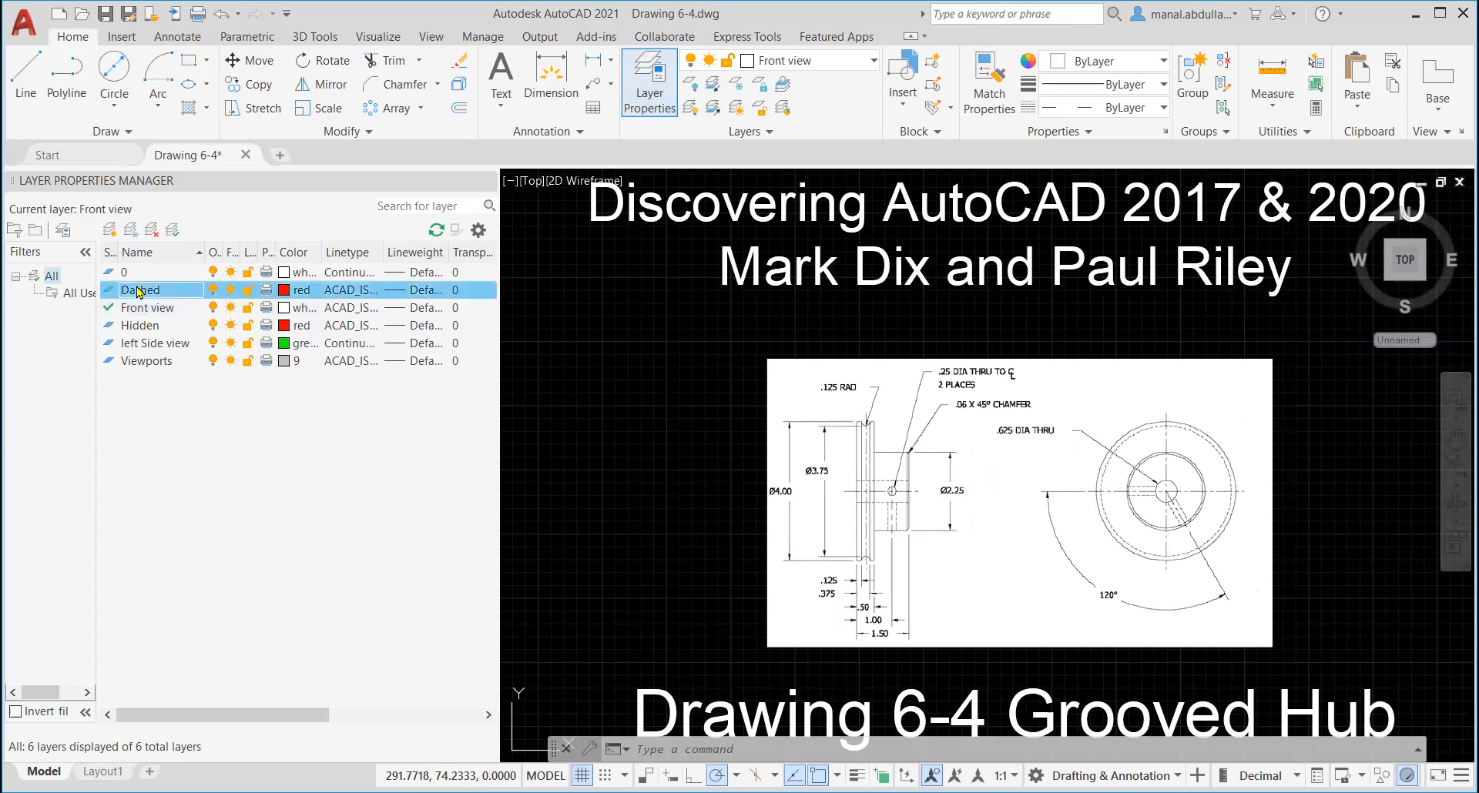
{"action": "left_click", "coordinate": [173, 231]}
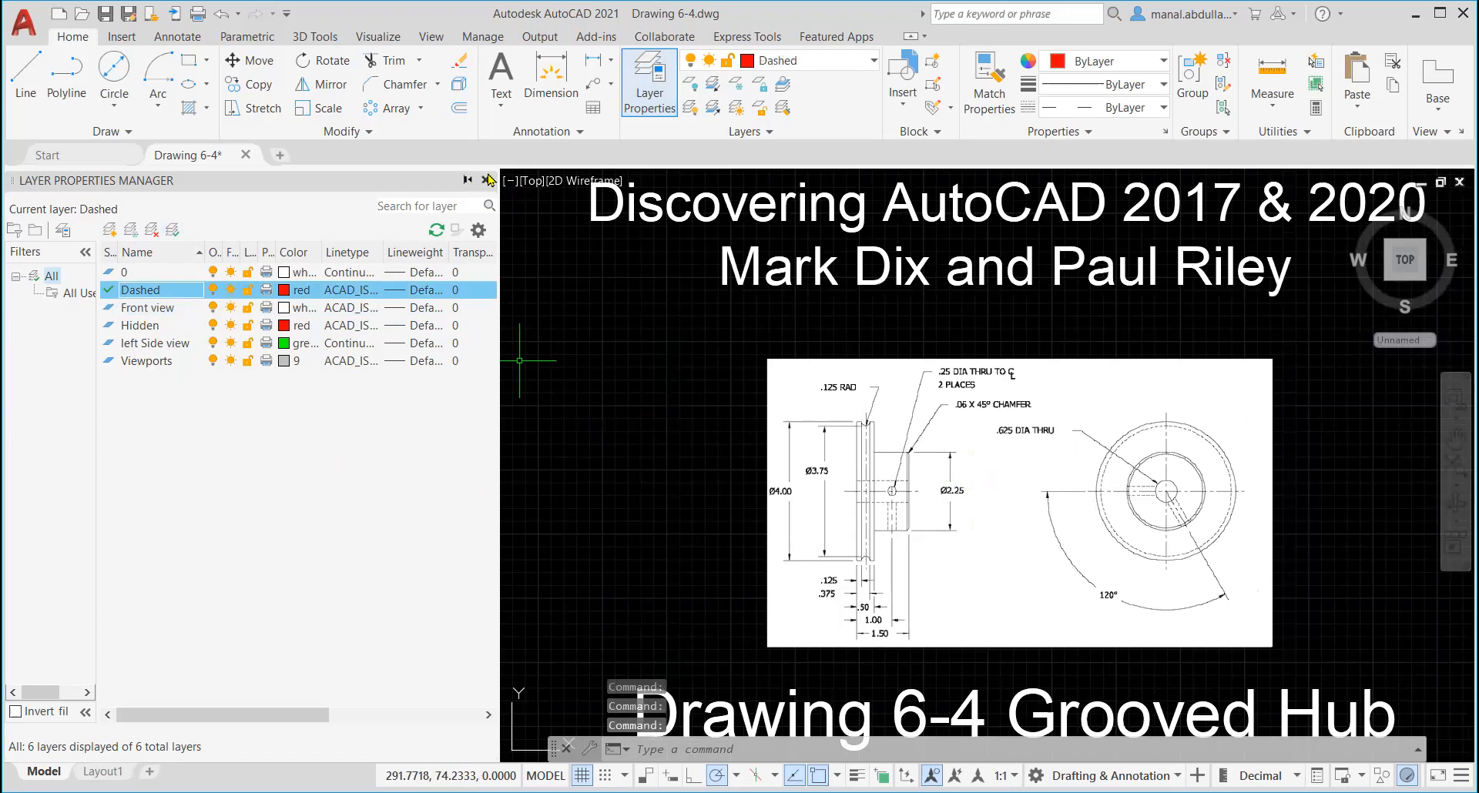
{"action": "left_click", "coordinate": [487, 181]}
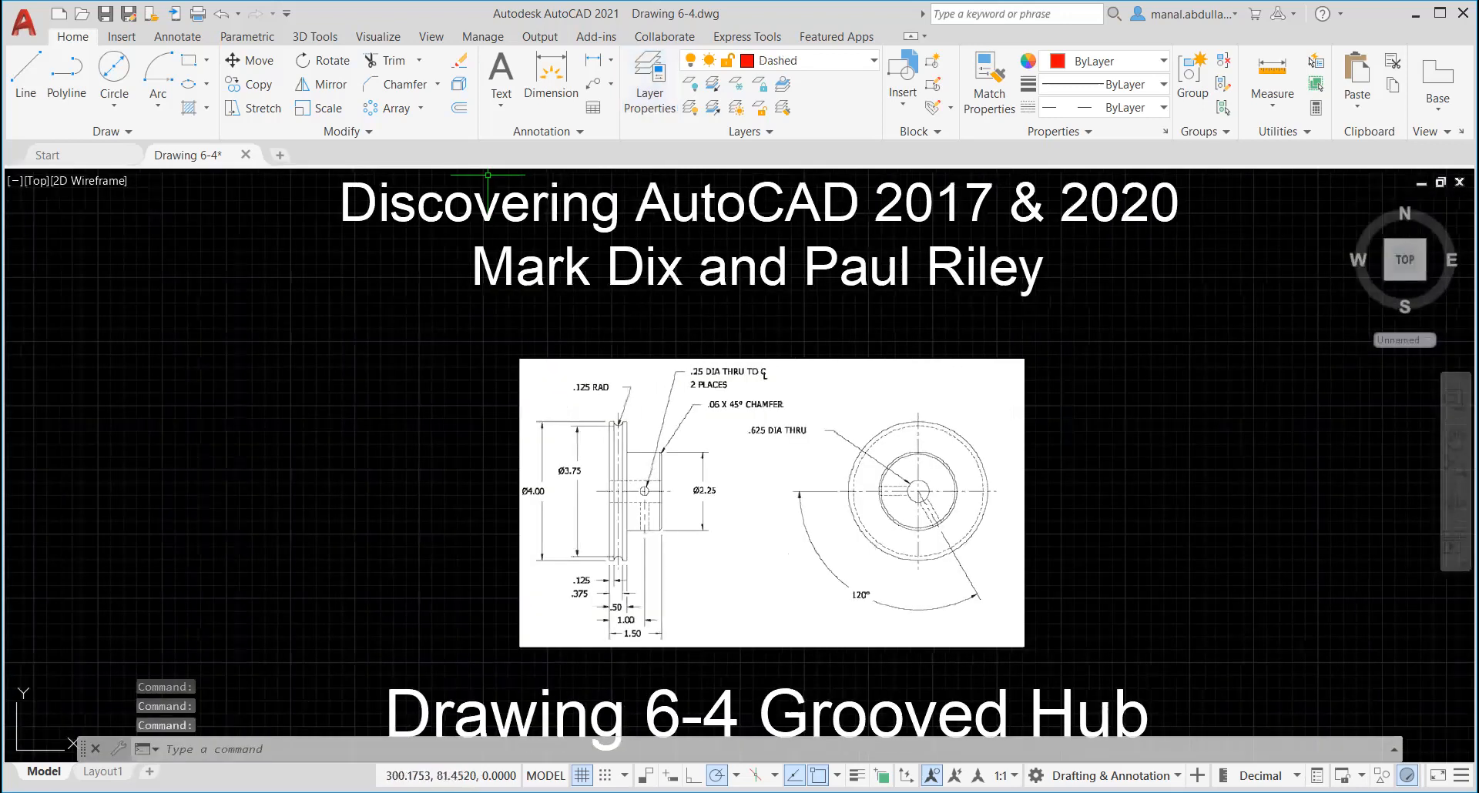
Step: Draw a horizontal centerline 6 units long in the empty area beside the reference image
{"action": "mouse_move", "coordinate": [768, 498]}
{"action": "middle_mouse_down"}
{"action": "mouse_move", "coordinate": [974, 499]}
{"action": "mouse_move", "coordinate": [1087, 435]}
{"action": "middle_mouse_up"}
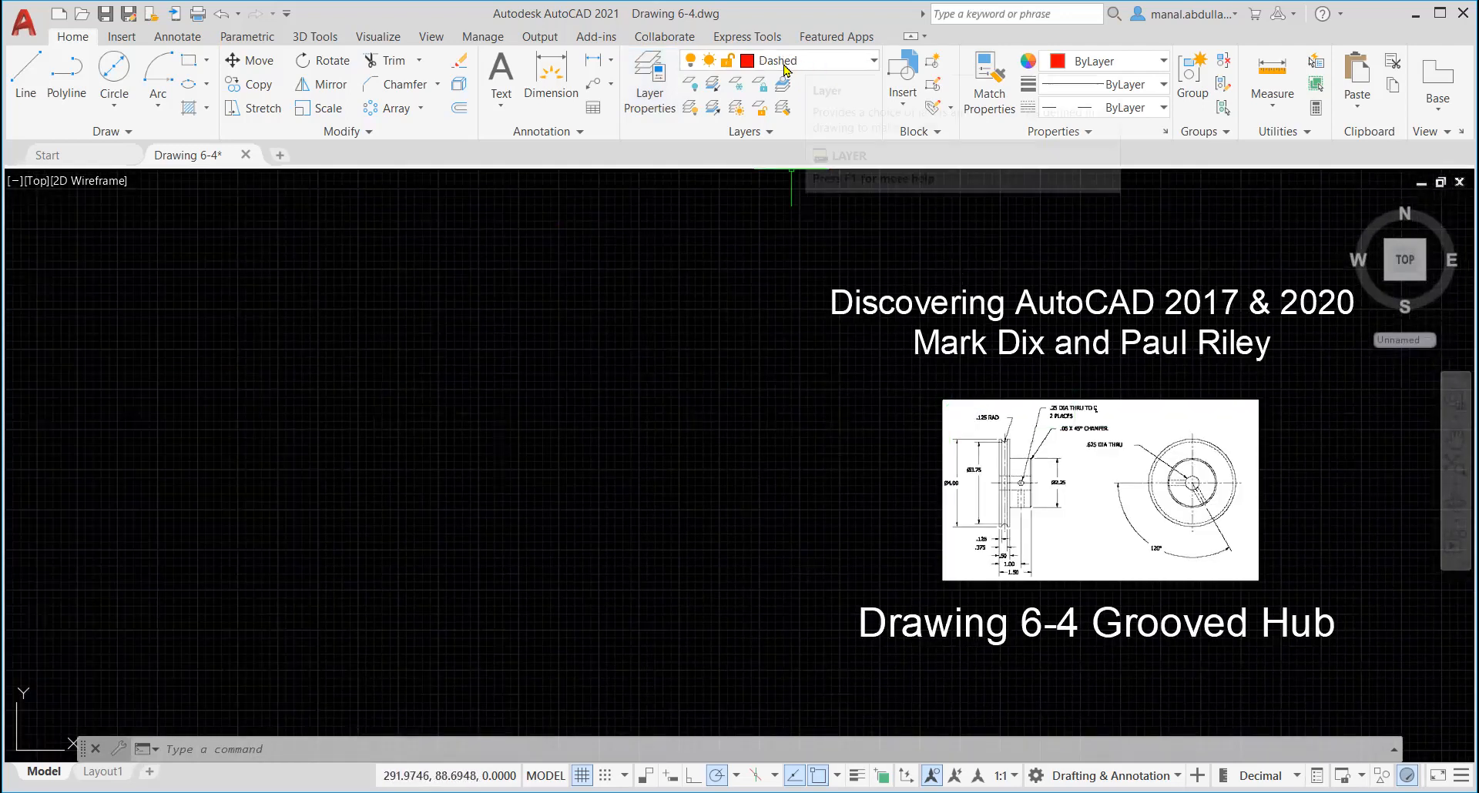
{"action": "left_click", "coordinate": [23, 83]}
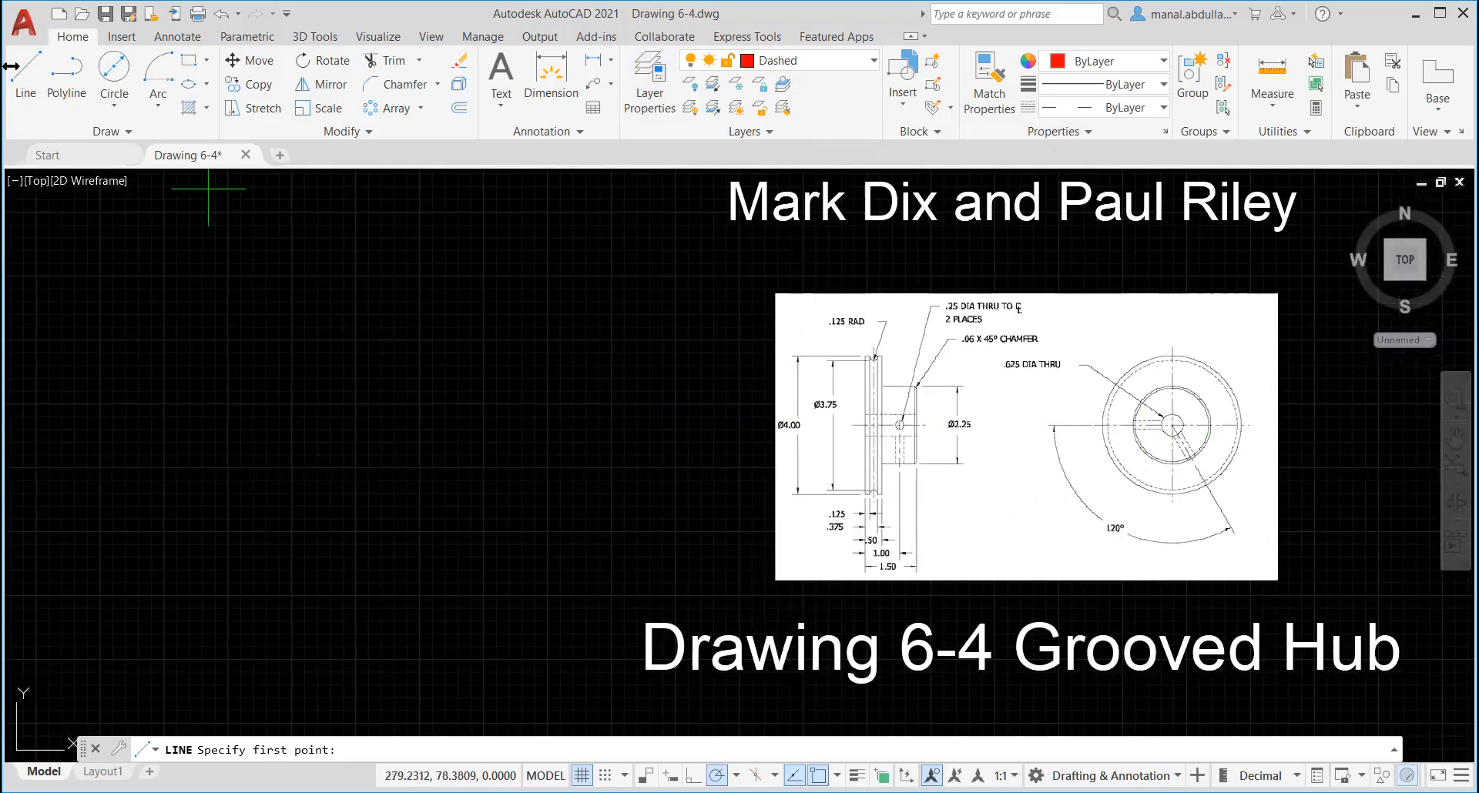
{"action": "left_click", "coordinate": [13, 82]}
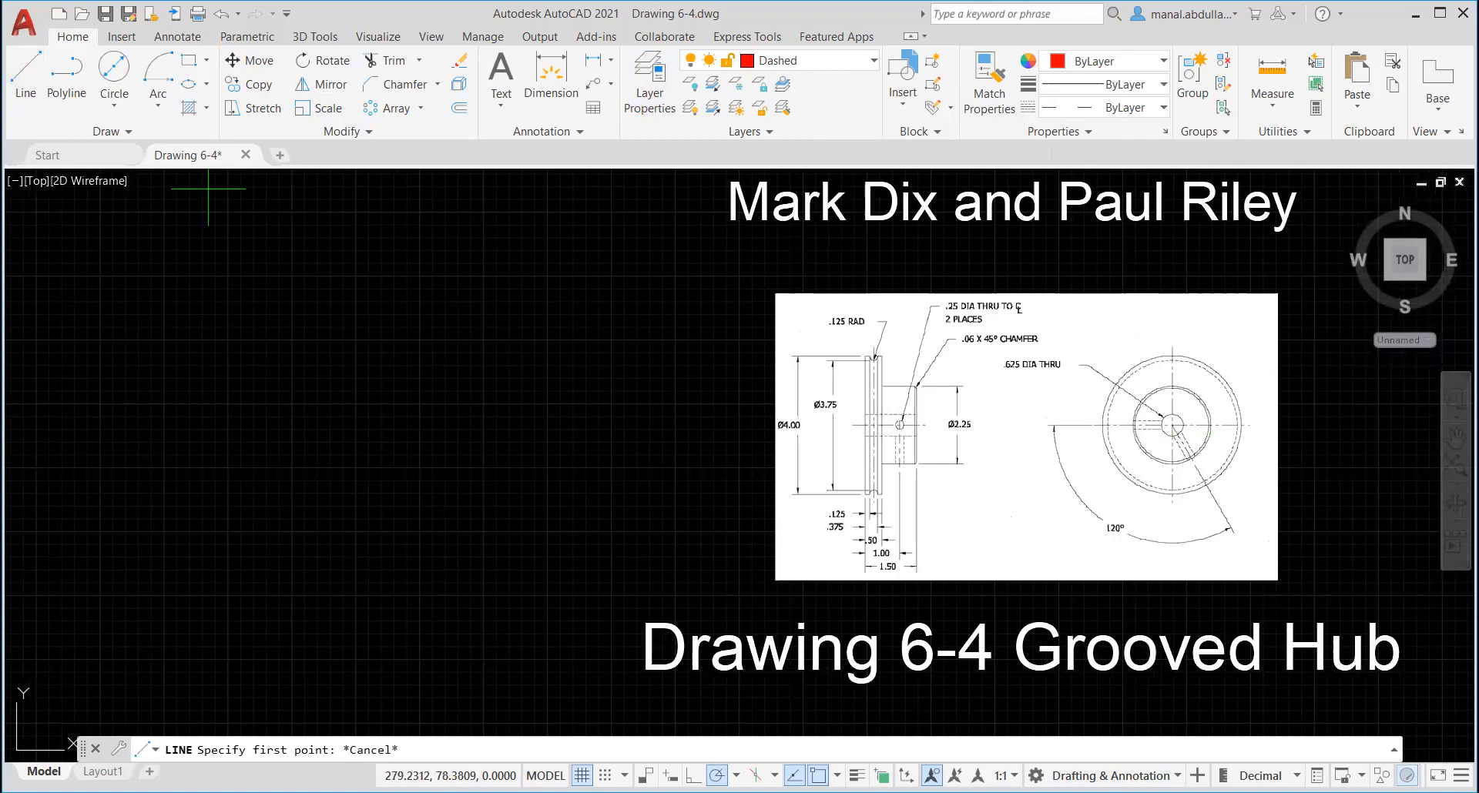
{"action": "left_click", "coordinate": [427, 441]}
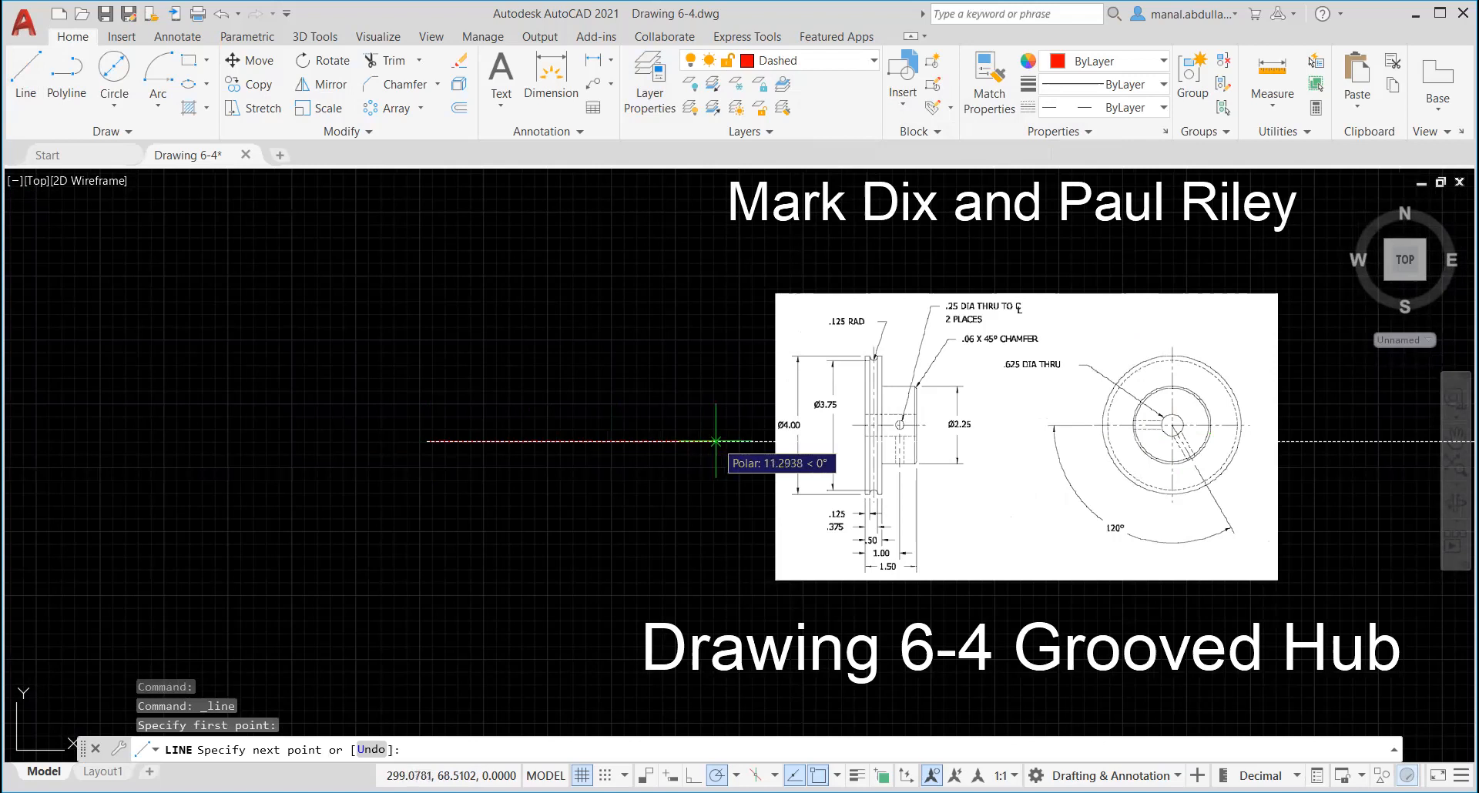
{"action": "type", "text": "6"}
{"action": "key", "text": "Return"}
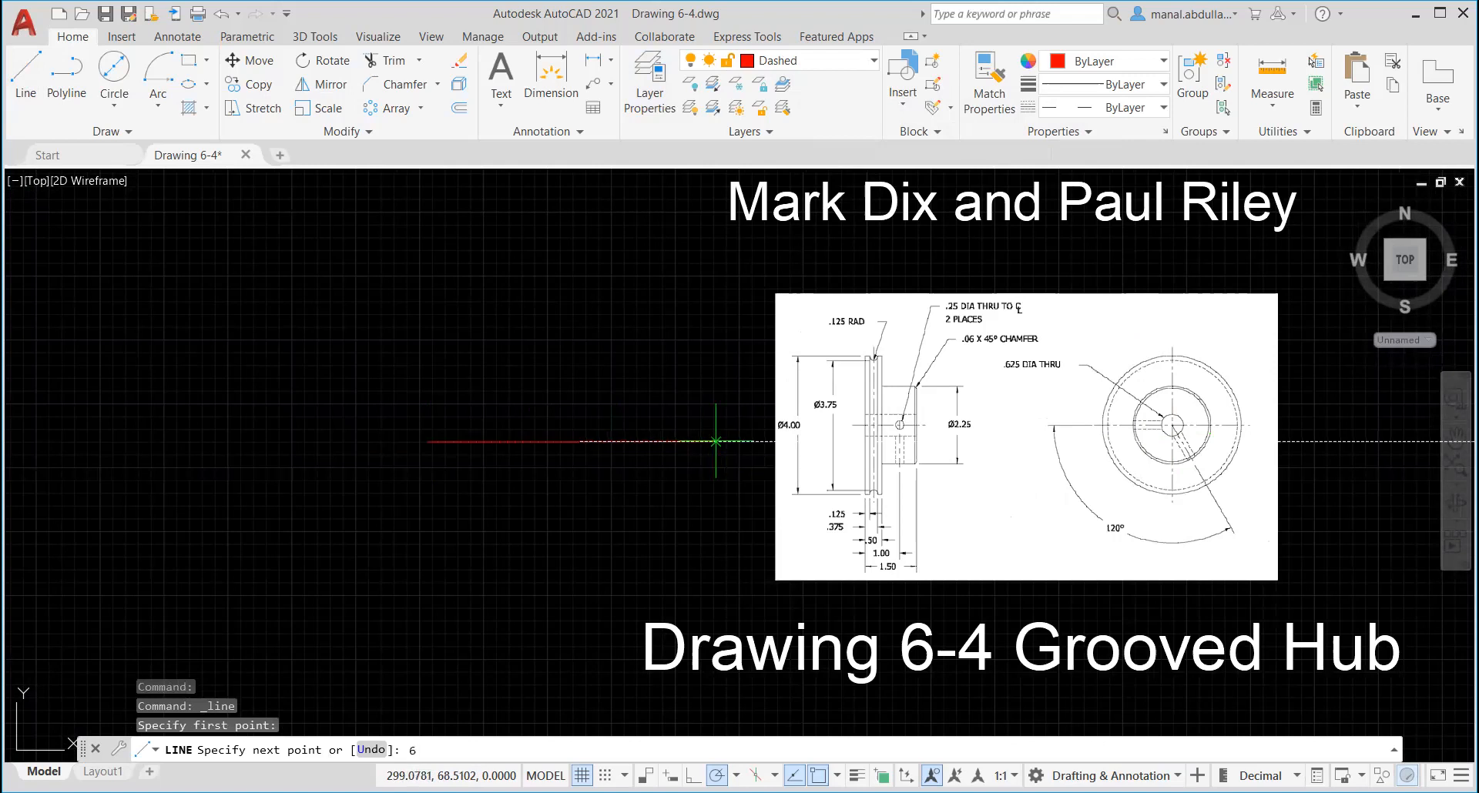
{"action": "key", "text": "Return"}
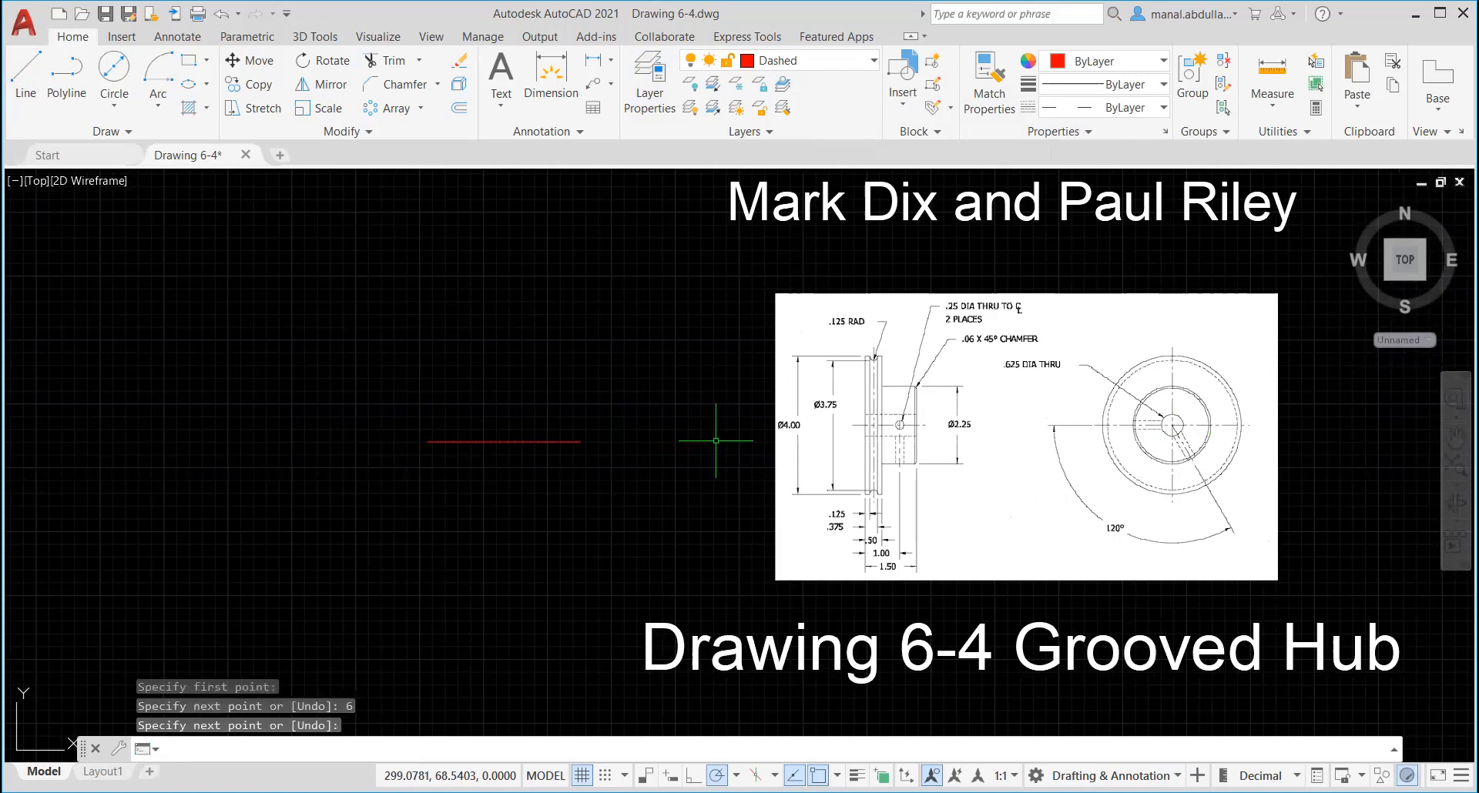
Step: Move the horizontal centerline by its midpoint straight towards the reference image
{"action": "scroll", "coordinate": [573, 449], "scroll_direction": "up", "scroll_amount": 2}
{"action": "scroll", "coordinate": [573, 450], "scroll_direction": "down", "scroll_amount": 2}
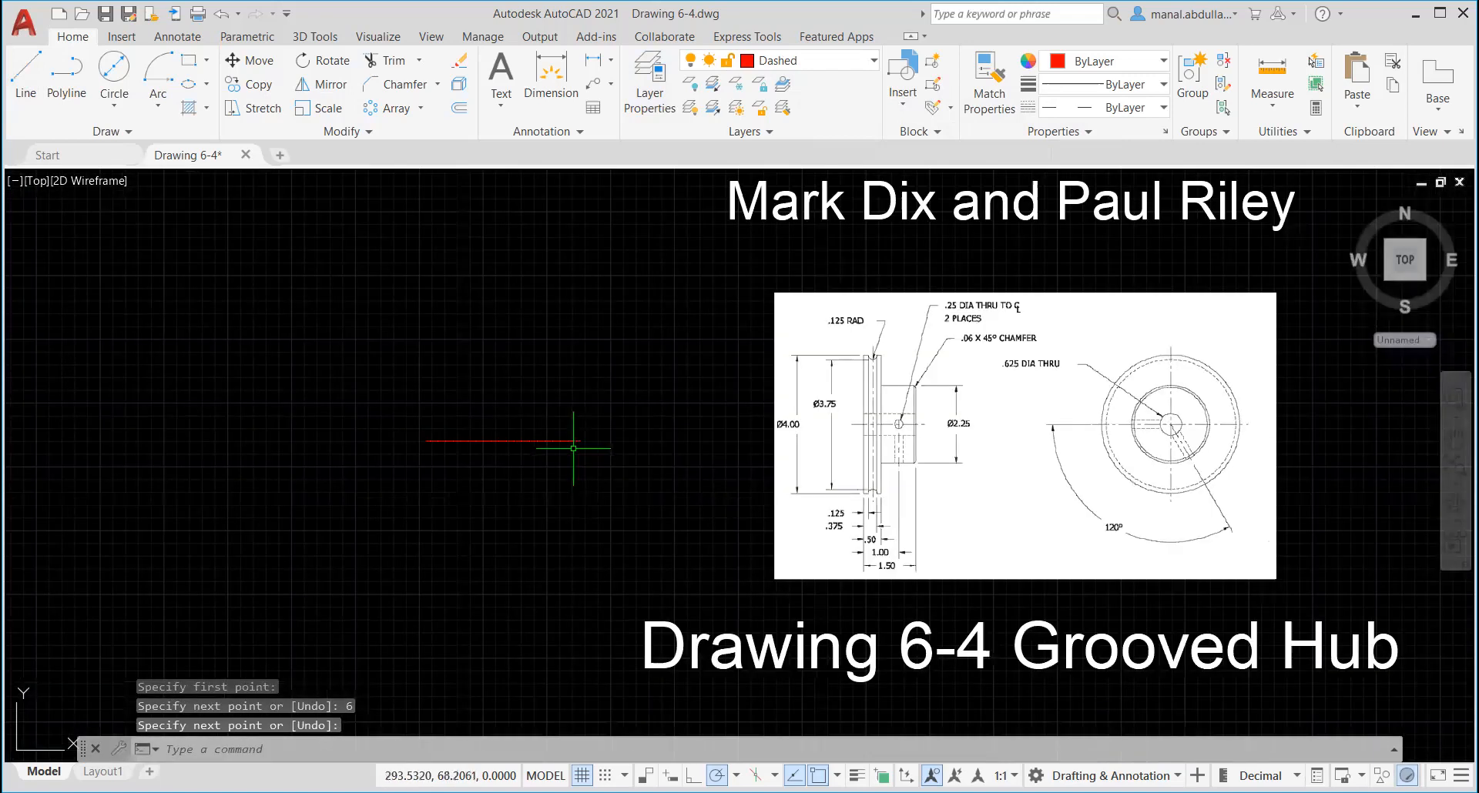
{"action": "type", "text": "m"}
{"action": "key", "text": "Return"}
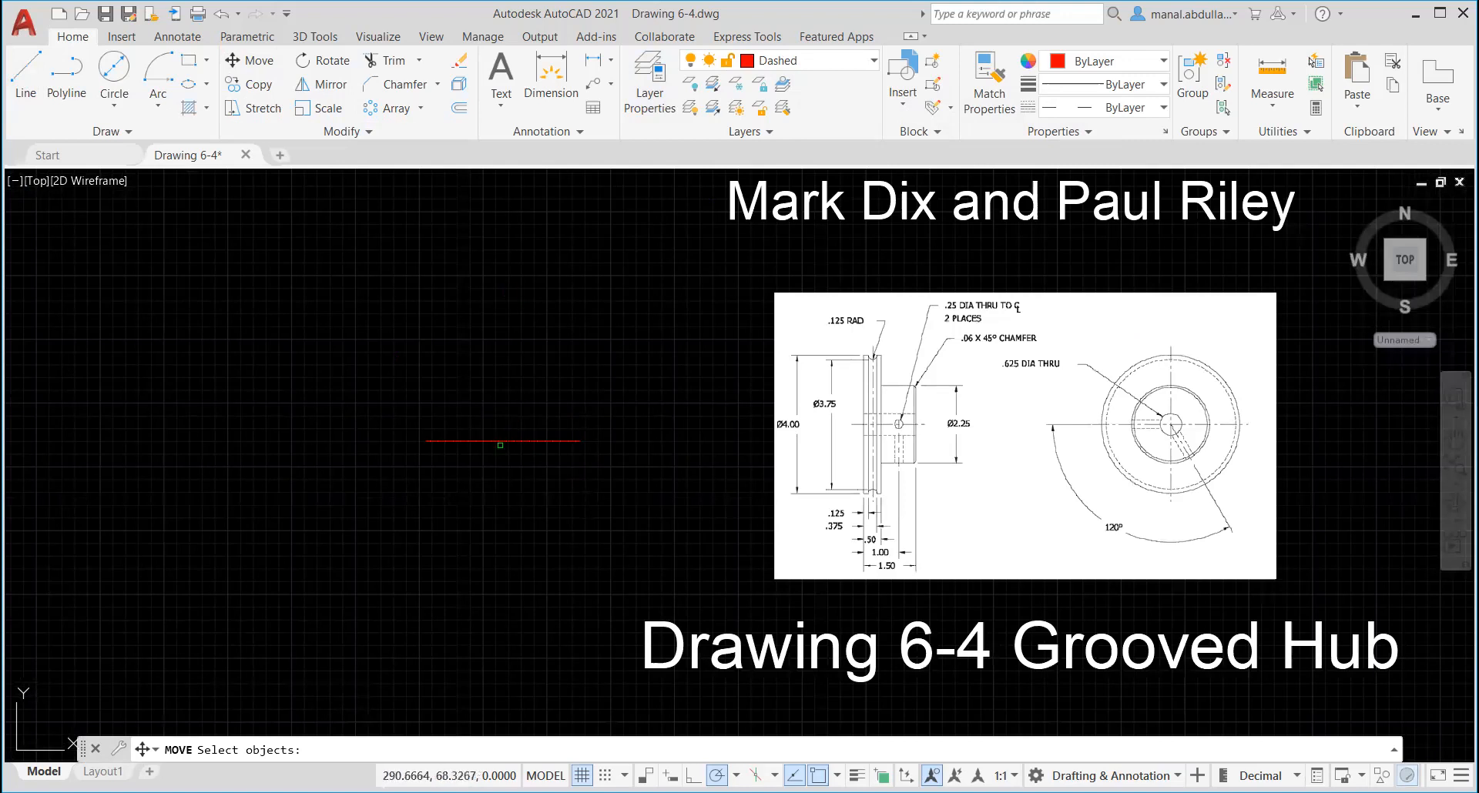
{"action": "left_click", "coordinate": [468, 442]}
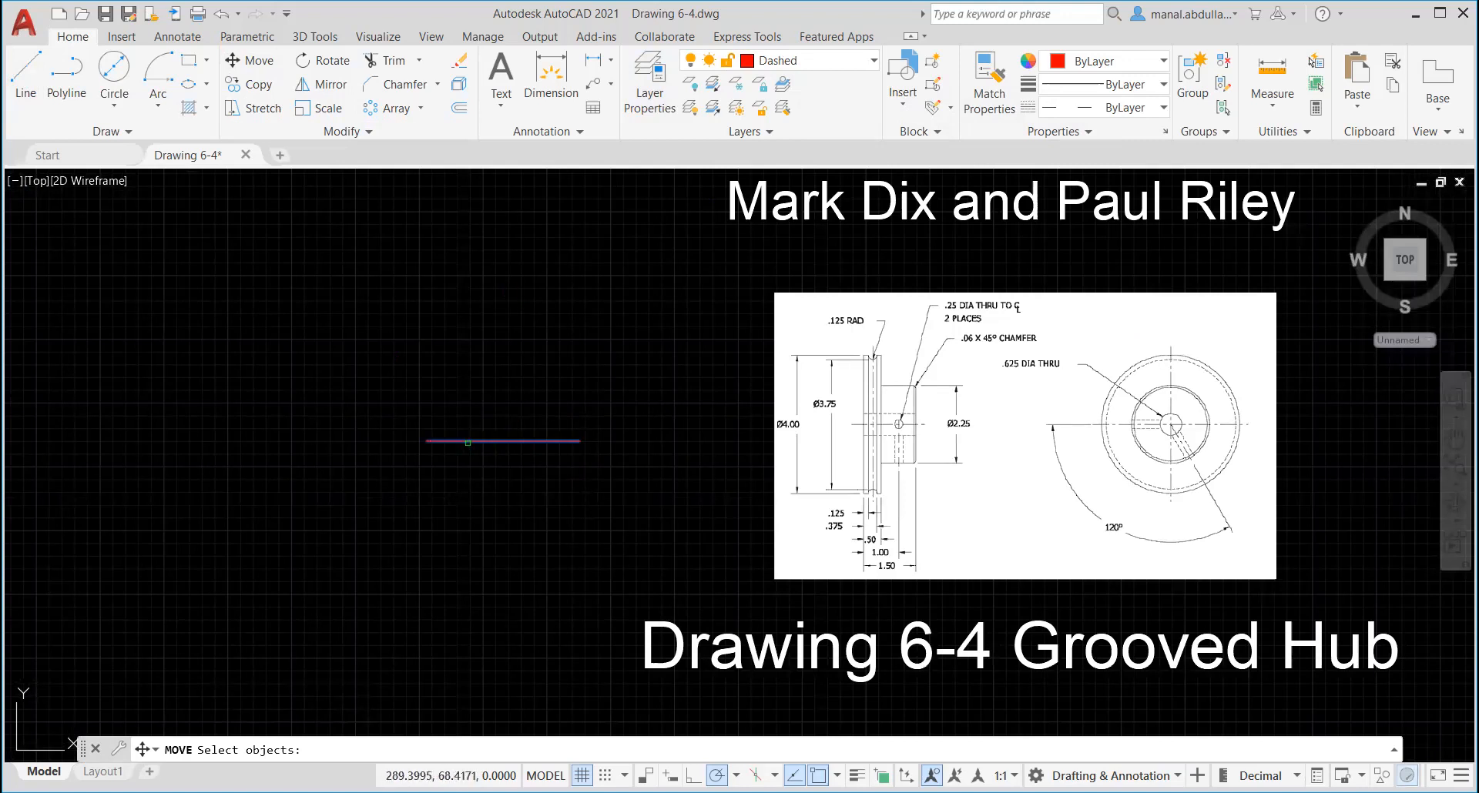
{"action": "key", "text": "Return"}
{"action": "left_click", "coordinate": [503, 441]}
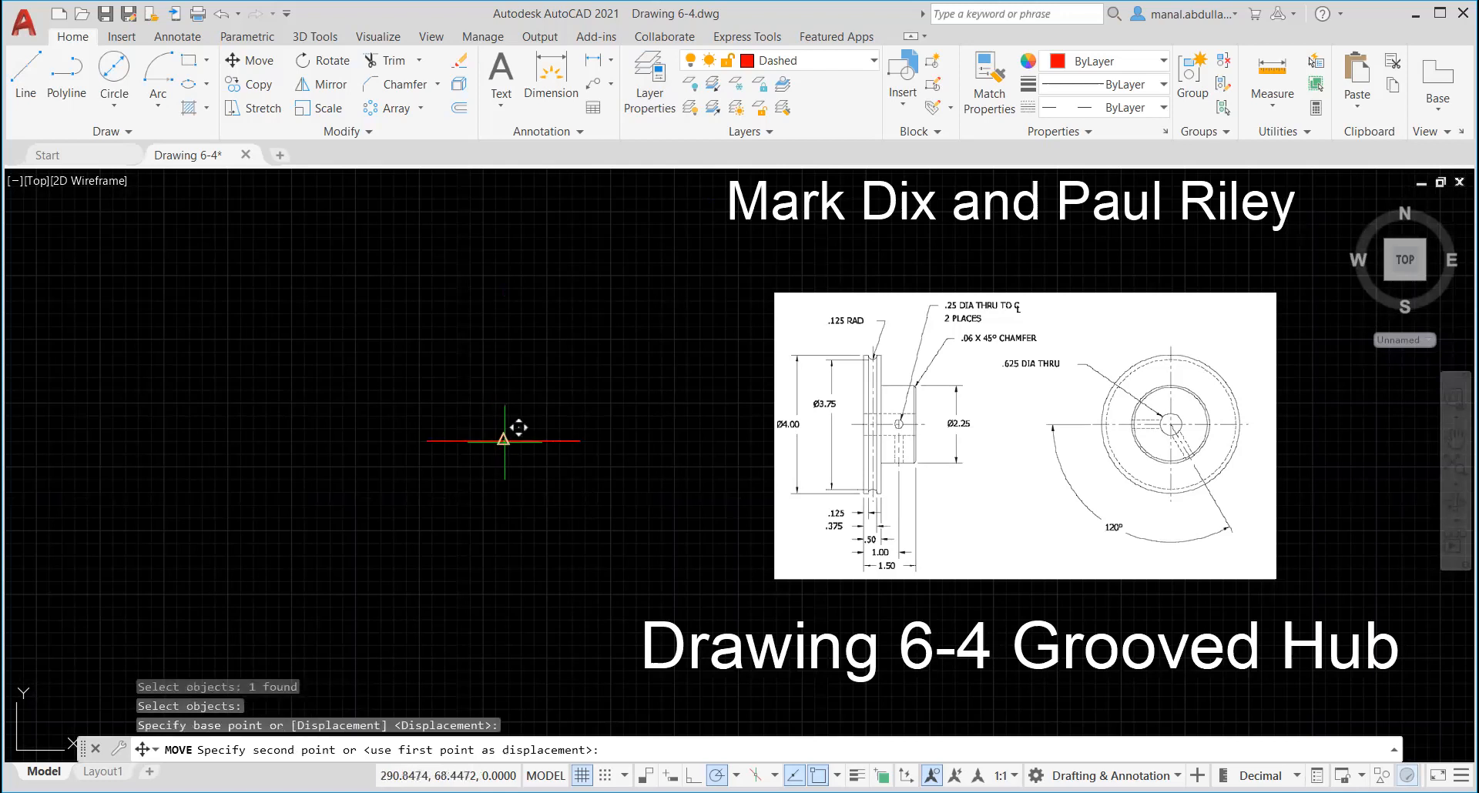
{"action": "left_click", "coordinate": [624, 441]}
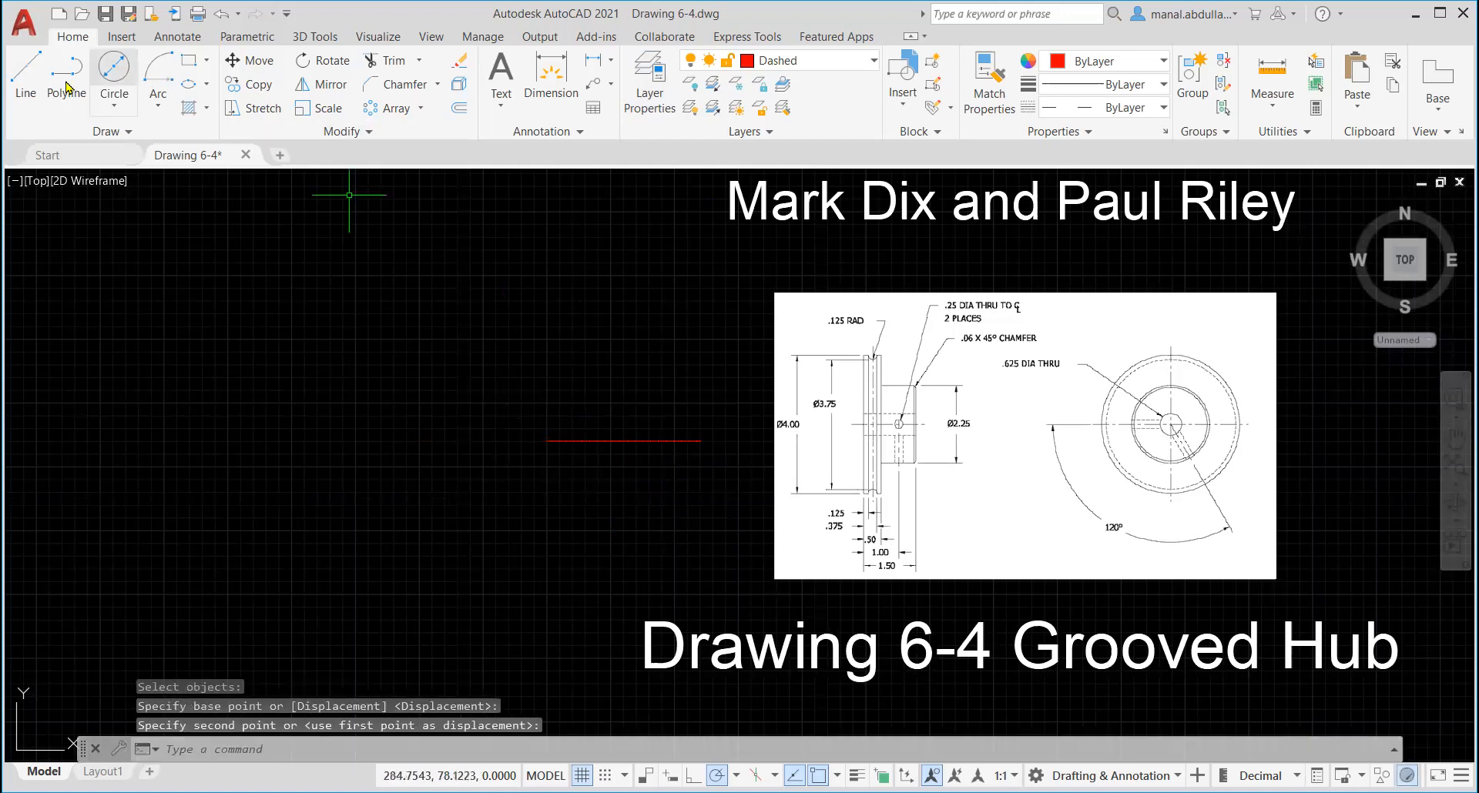
Step: Draw a vertical centerline 3 units upward from the midpoint of the horizontal centerline
{"action": "left_click", "coordinate": [26, 77]}
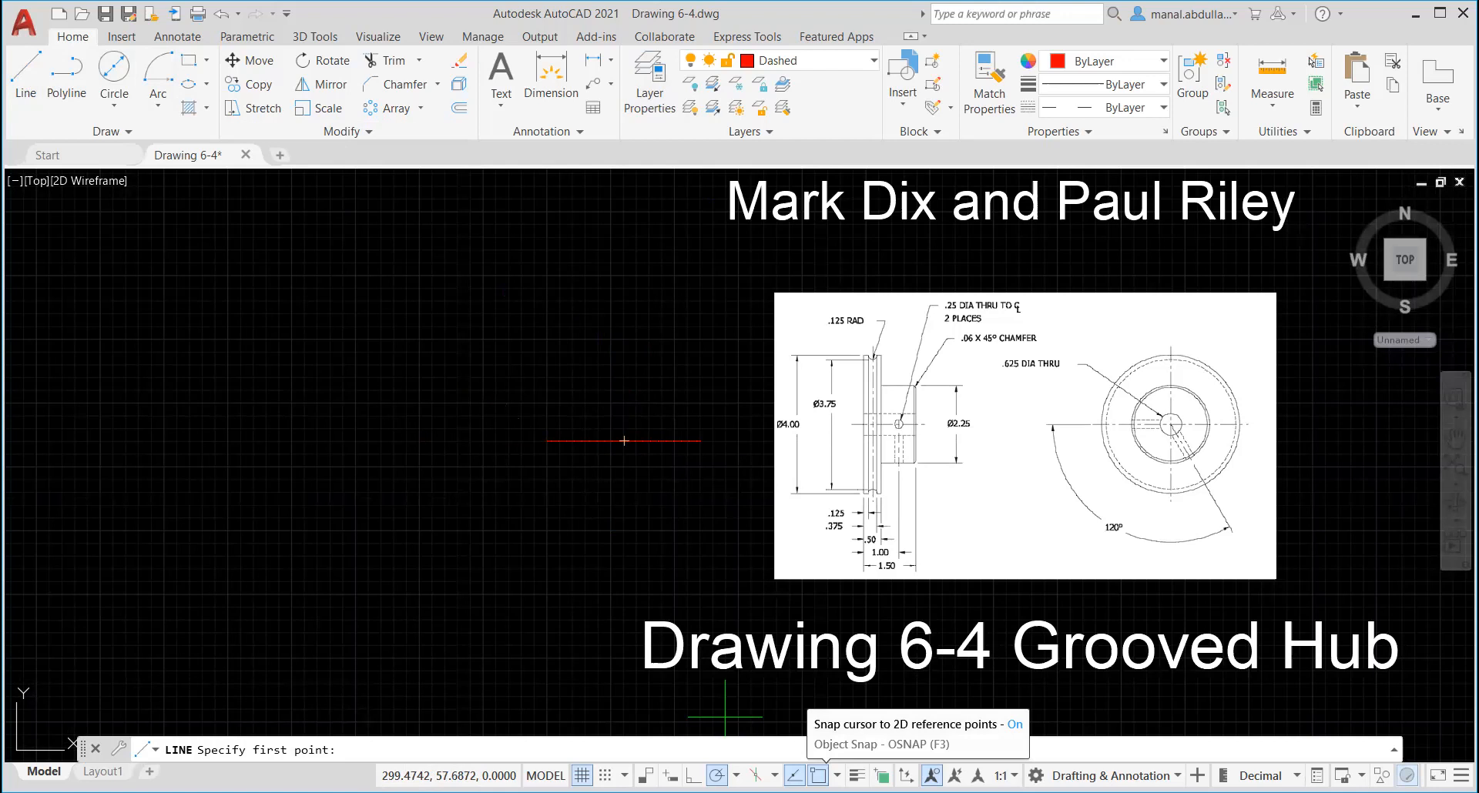
{"action": "left_click", "coordinate": [837, 776]}
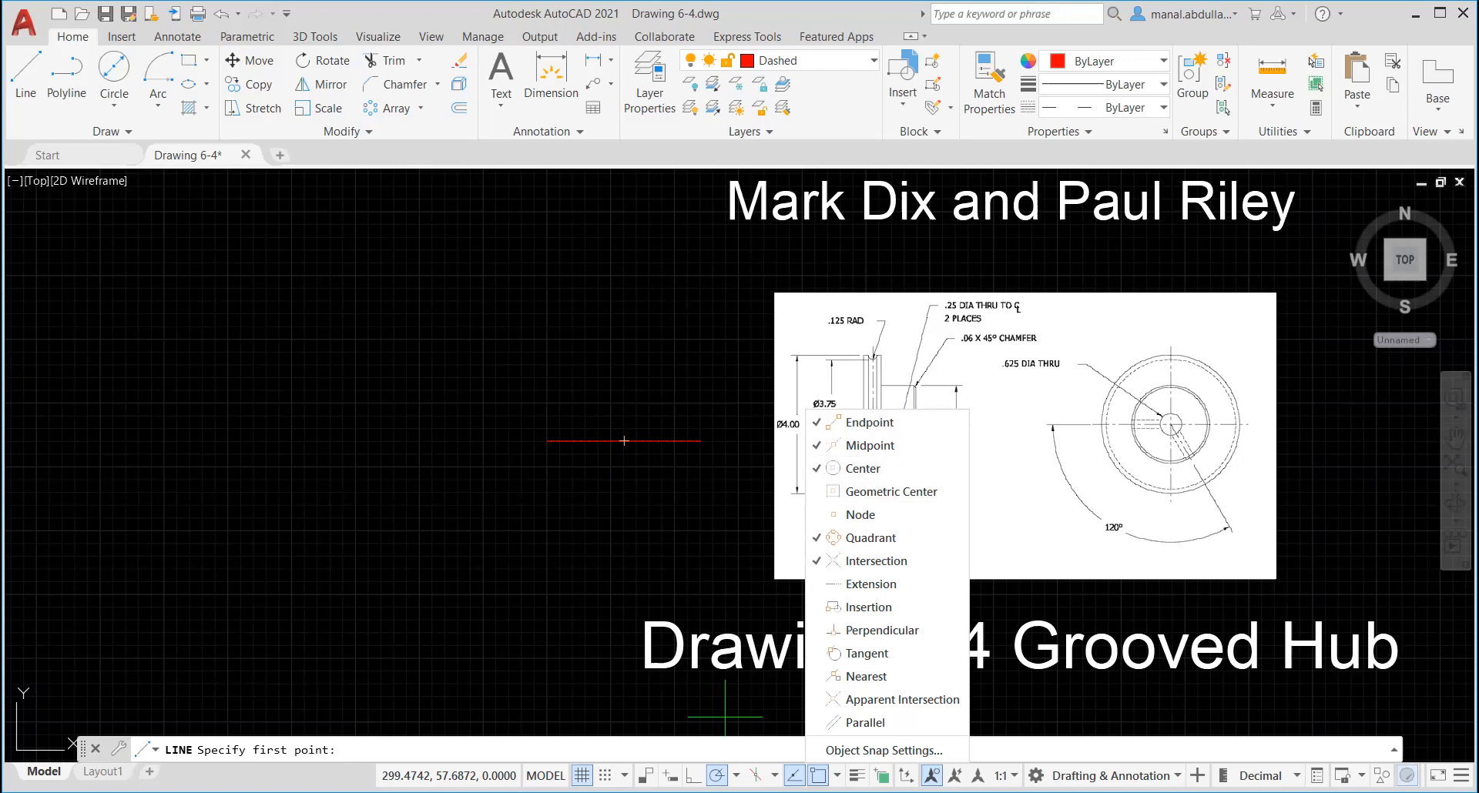
{"action": "left_click", "coordinate": [725, 717]}
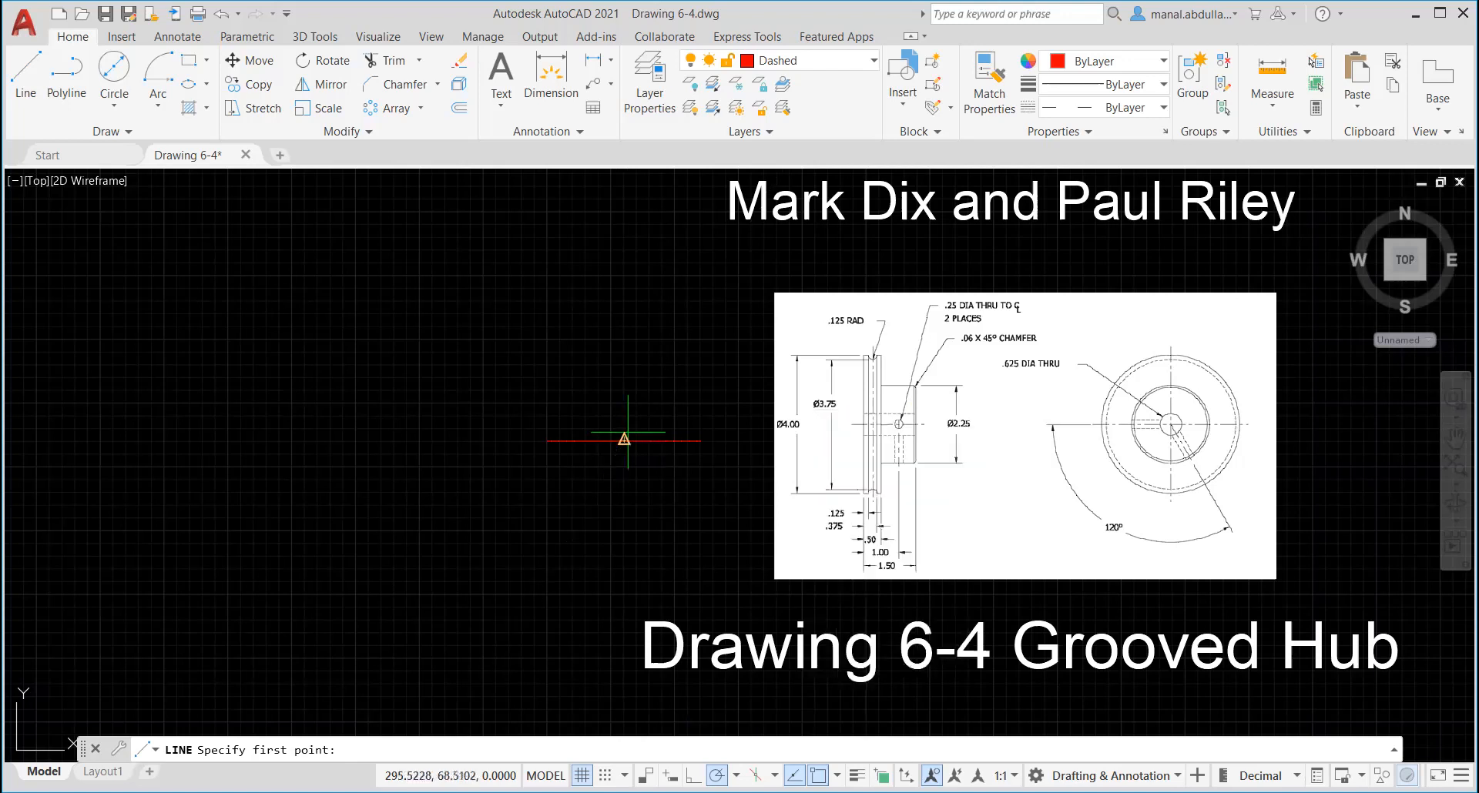
{"action": "left_click", "coordinate": [624, 440]}
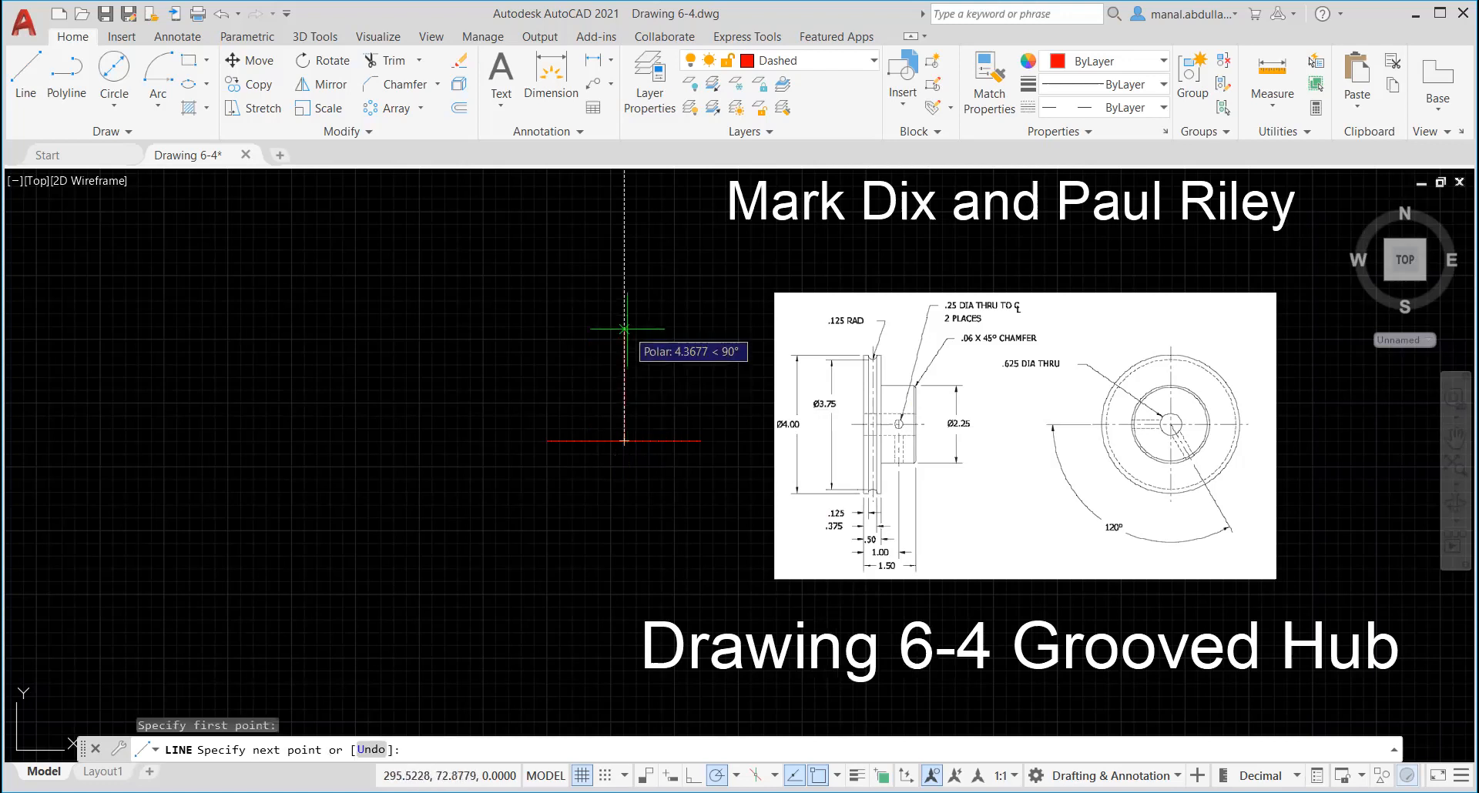
{"action": "type", "text": "3"}
{"action": "key", "text": "Return"}
{"action": "key", "text": "Return"}
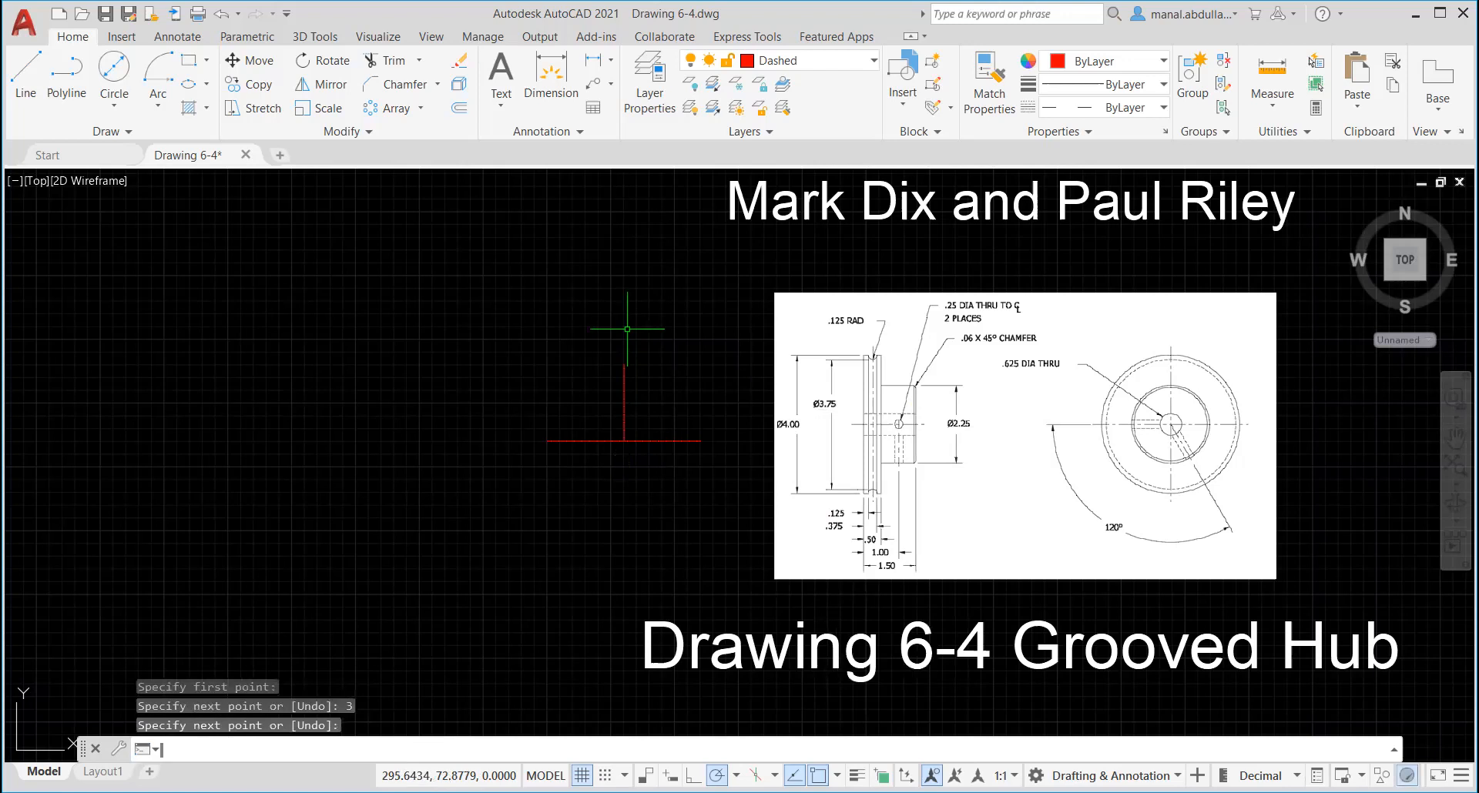
Step: Stretch the vertical centerline's lower endpoint straight down so that it crosses the horizontal centerline
{"action": "left_click", "coordinate": [624, 422]}
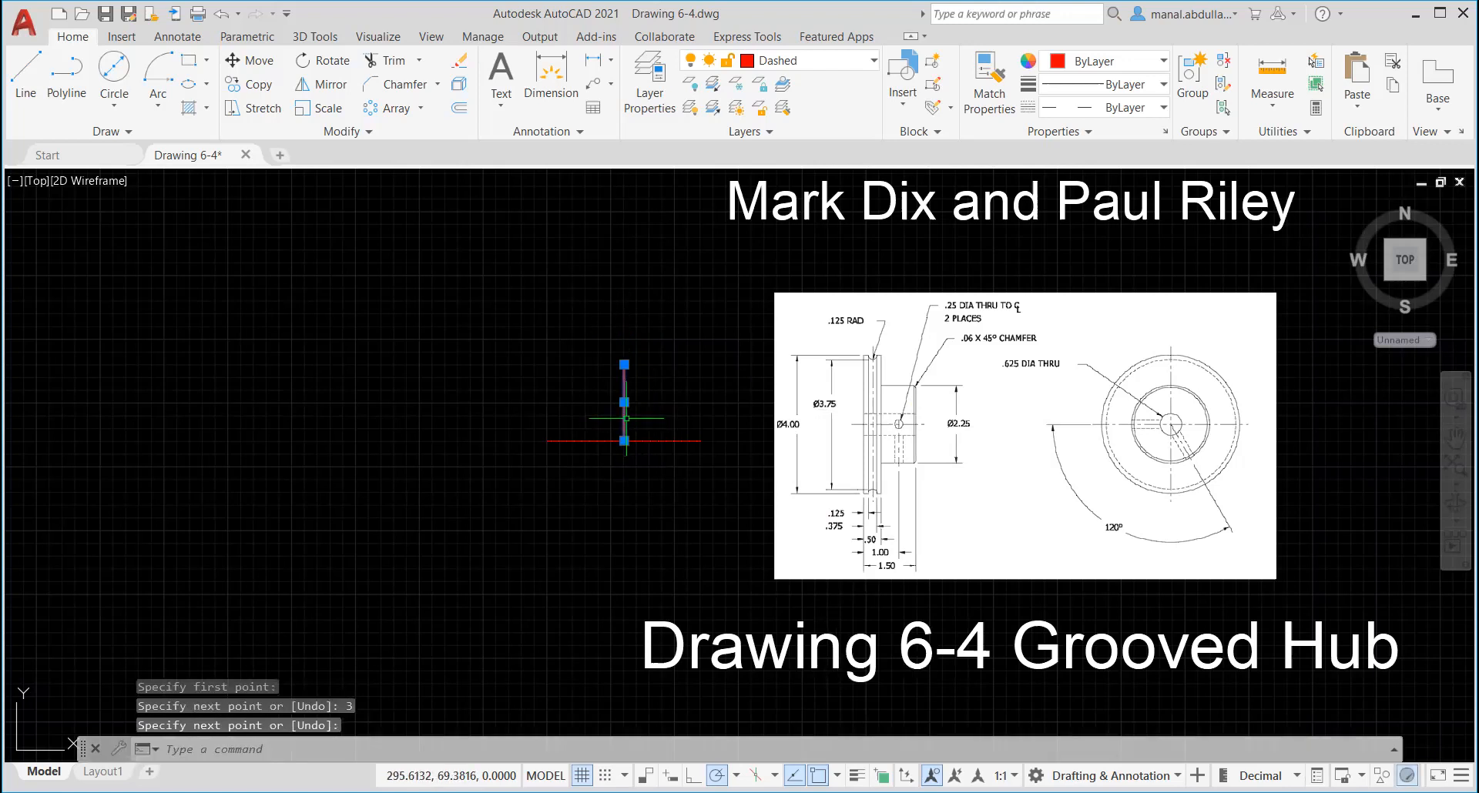
{"action": "left_click", "coordinate": [624, 440]}
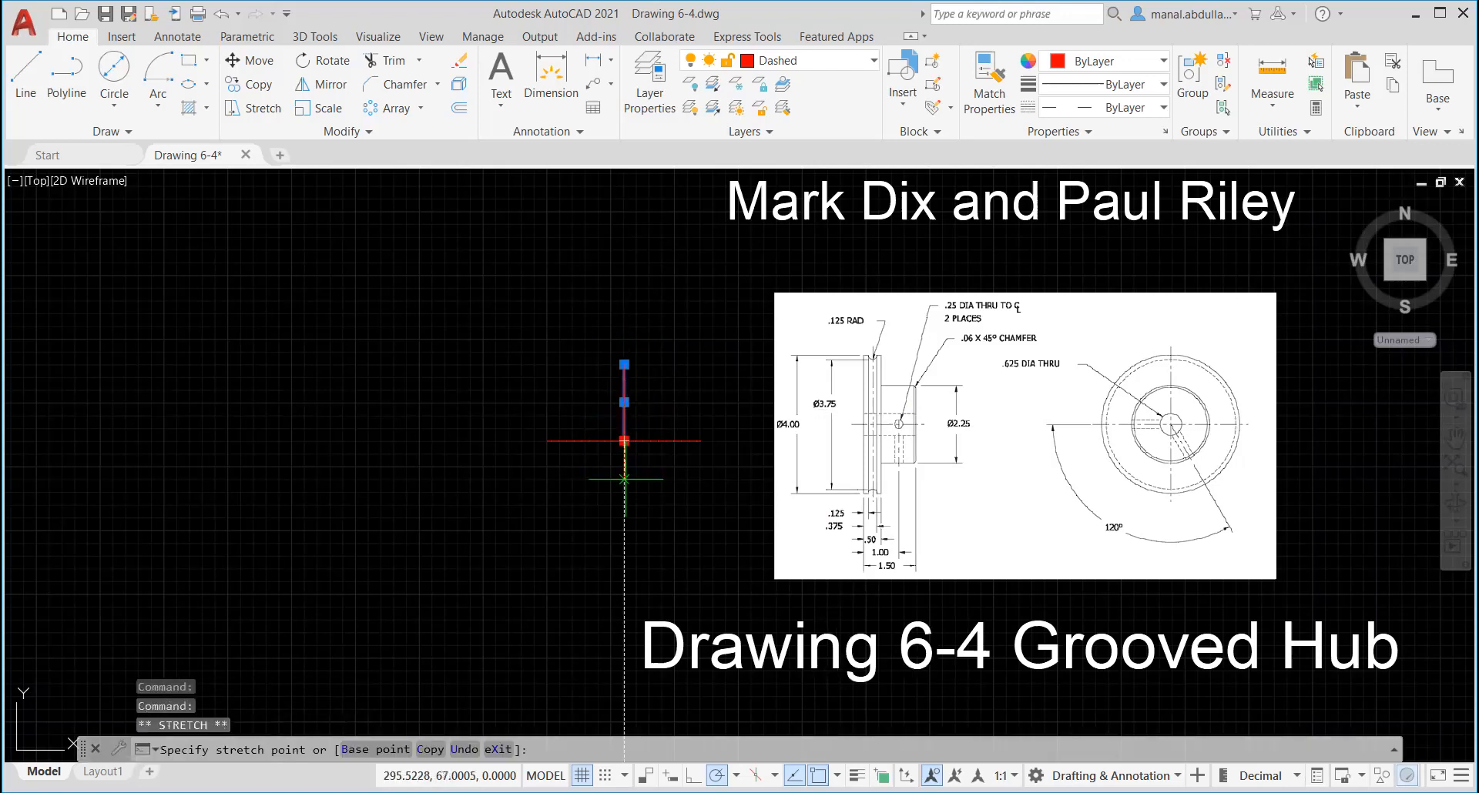
{"action": "left_click", "coordinate": [623, 533]}
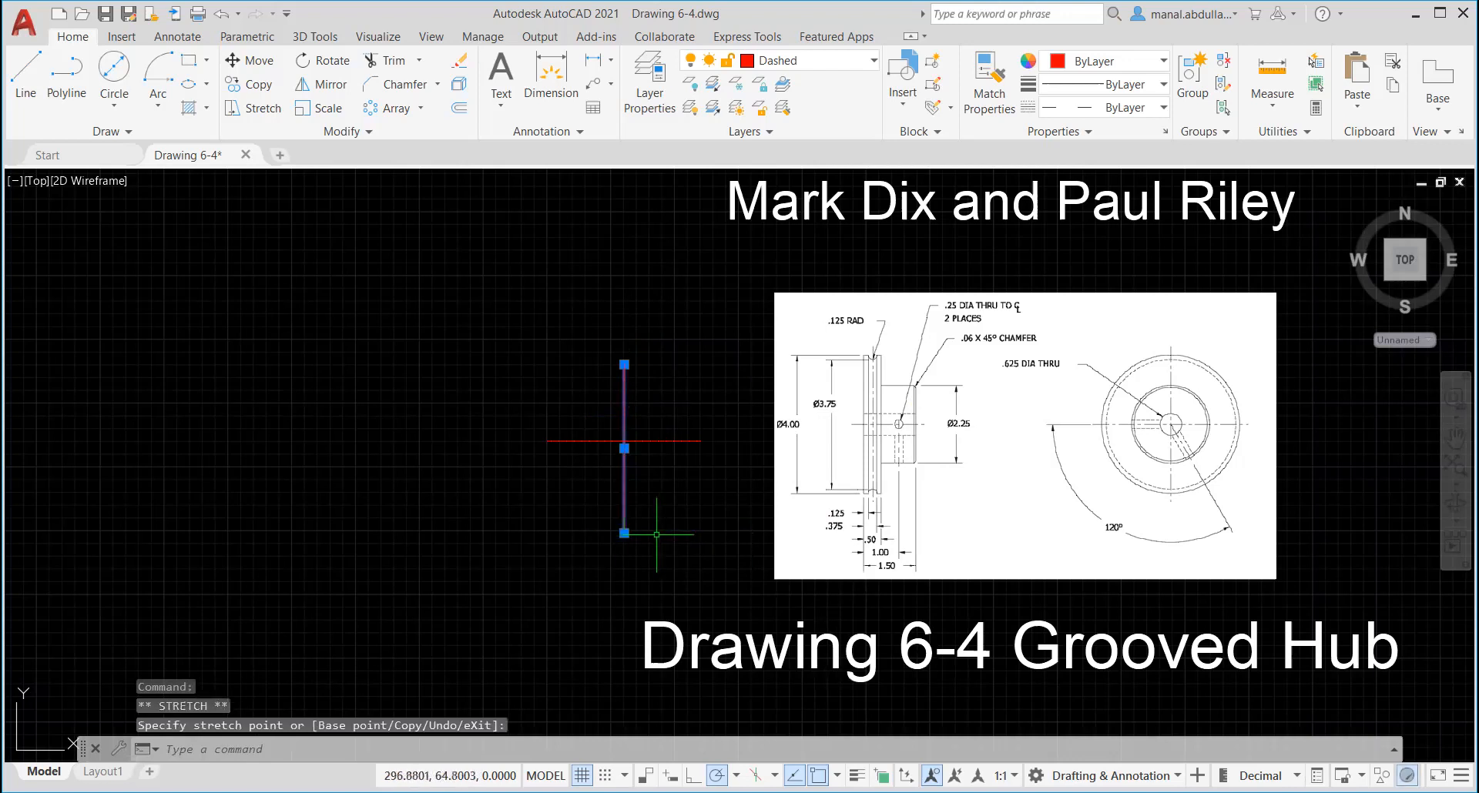
{"action": "key", "text": "Escape"}
{"action": "key", "text": "Escape"}
Step: Examine the 120° angled centerline in the reference's circular view and check the polar tracking angle increment
{"action": "type", "text": "l"}
{"action": "key", "text": "Return"}
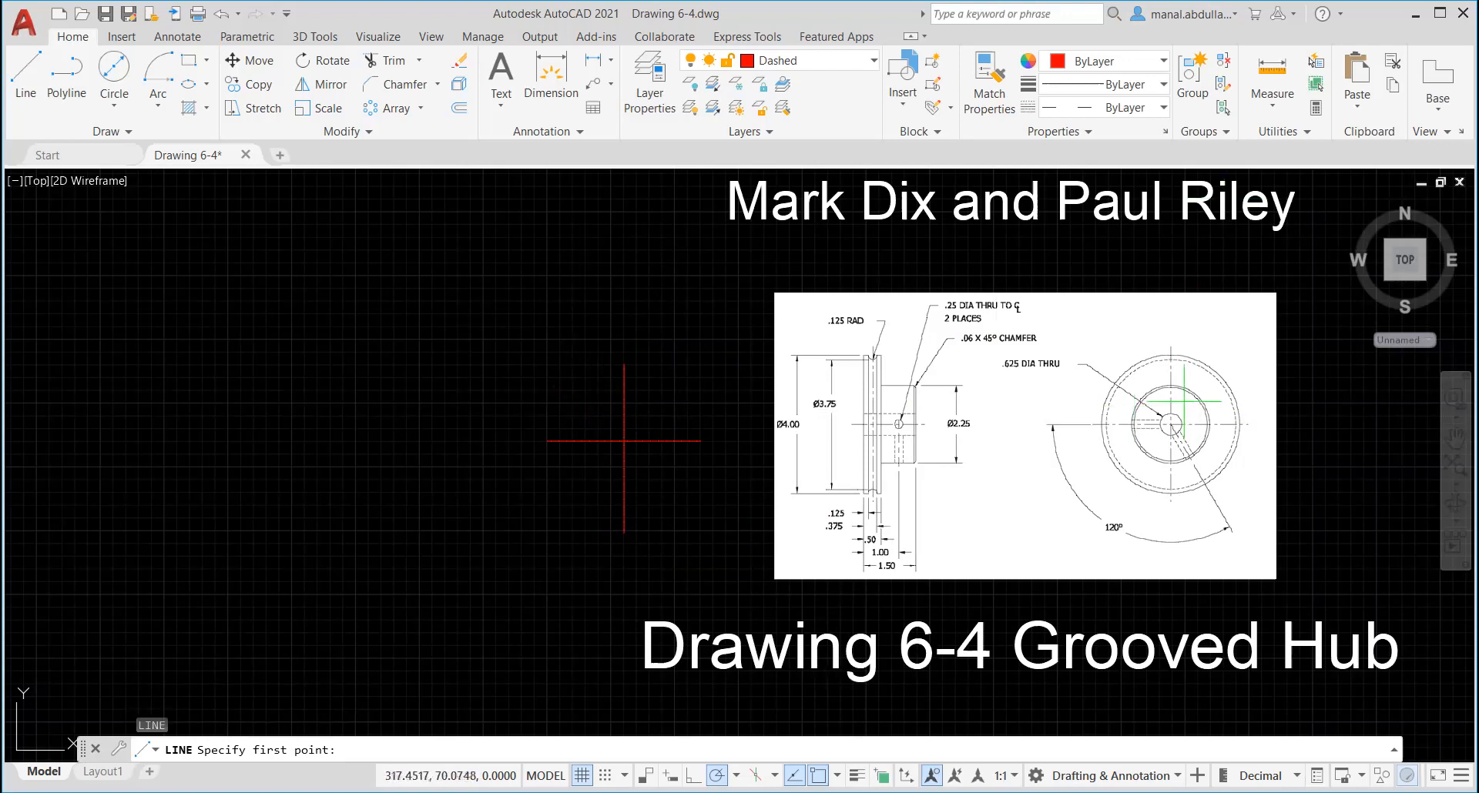
{"action": "scroll", "coordinate": [1225, 454], "scroll_direction": "up", "scroll_amount": 2}
{"action": "scroll", "coordinate": [1220, 456], "scroll_direction": "up", "scroll_amount": 2}
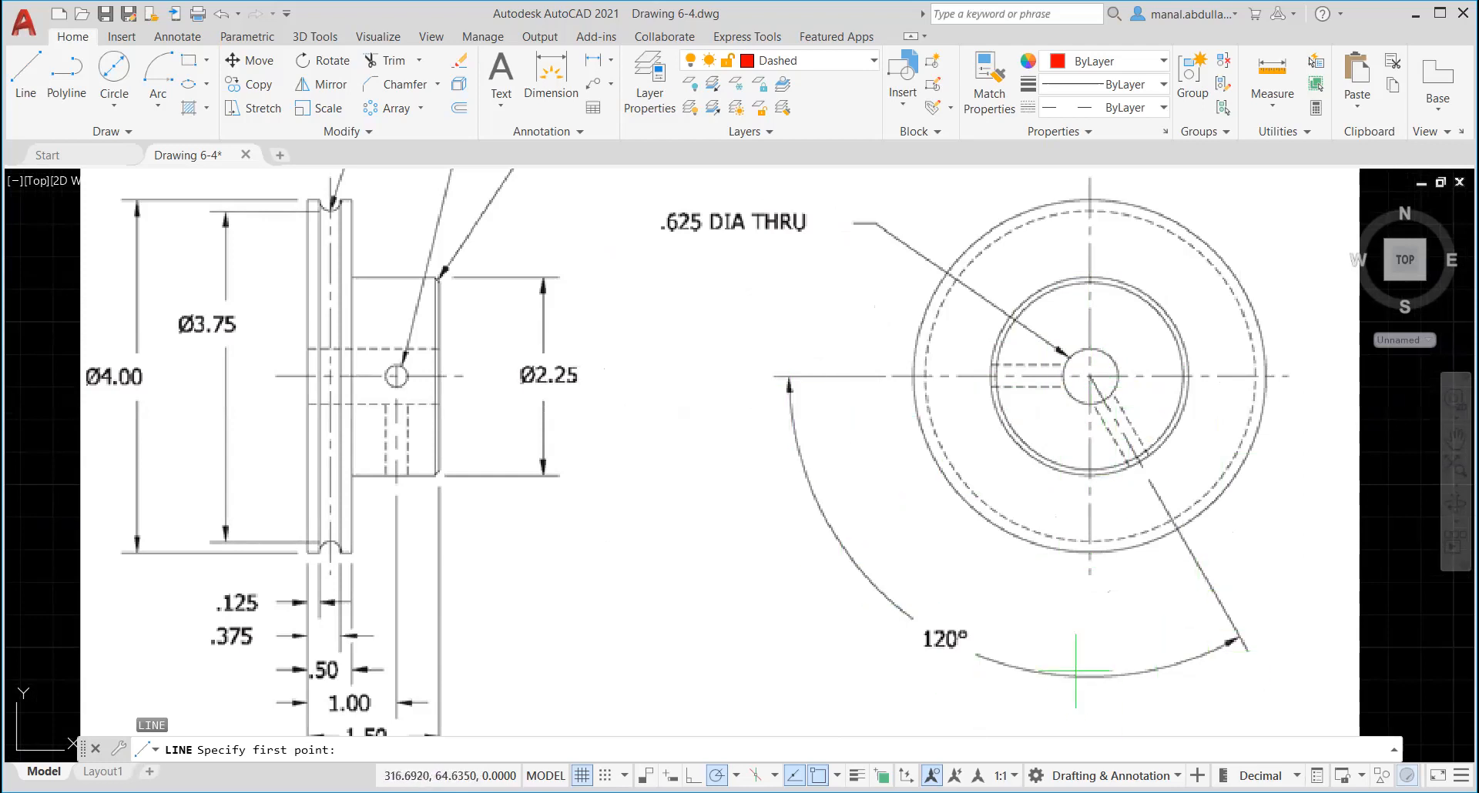
{"action": "scroll", "coordinate": [1094, 616], "scroll_direction": "down", "scroll_amount": 5}
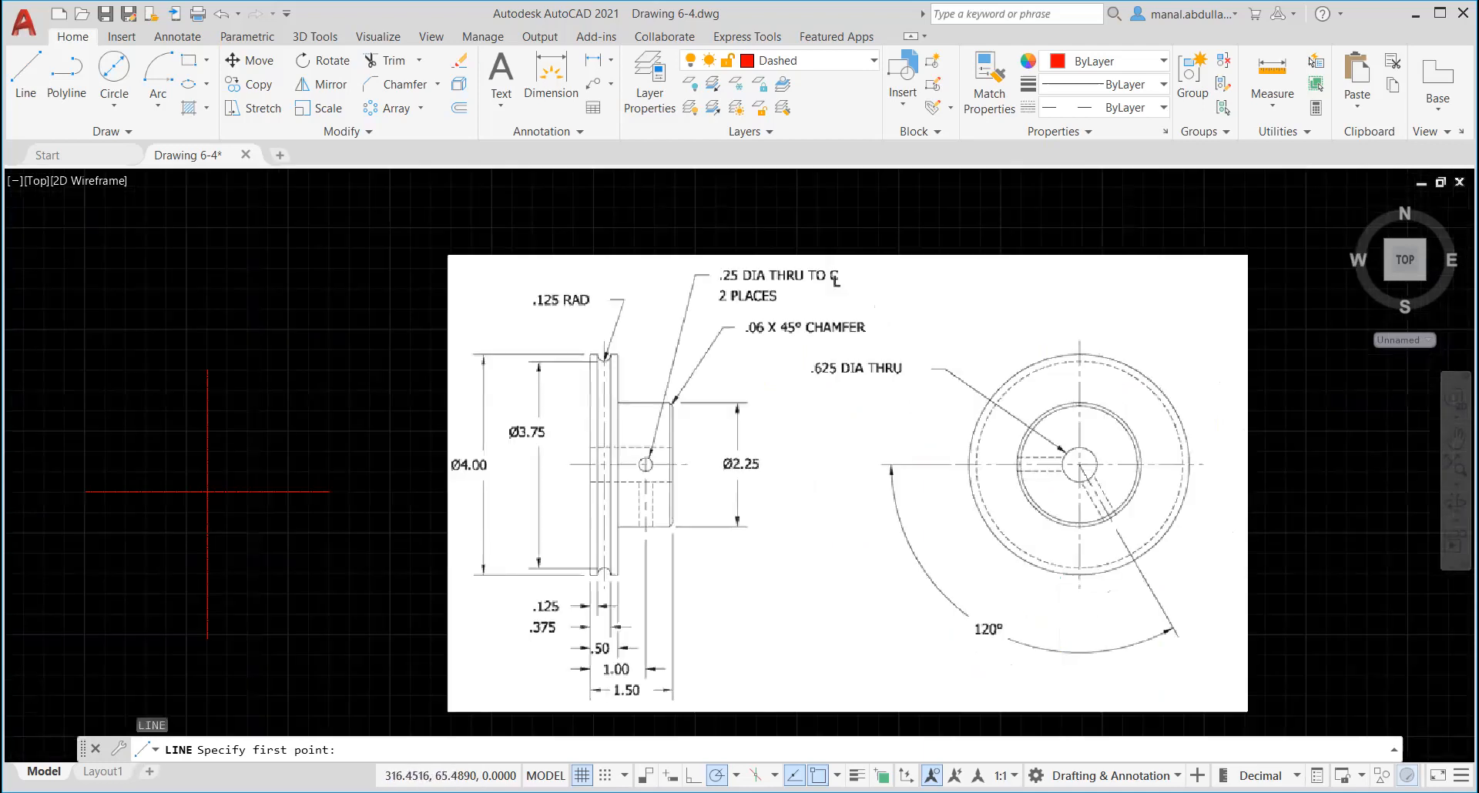
{"action": "scroll", "coordinate": [808, 599], "scroll_direction": "up", "scroll_amount": 2}
{"action": "scroll", "coordinate": [770, 586], "scroll_direction": "up", "scroll_amount": 2}
{"action": "middle_click_drag", "start_coordinate": [766, 581], "coordinate": [794, 440]}
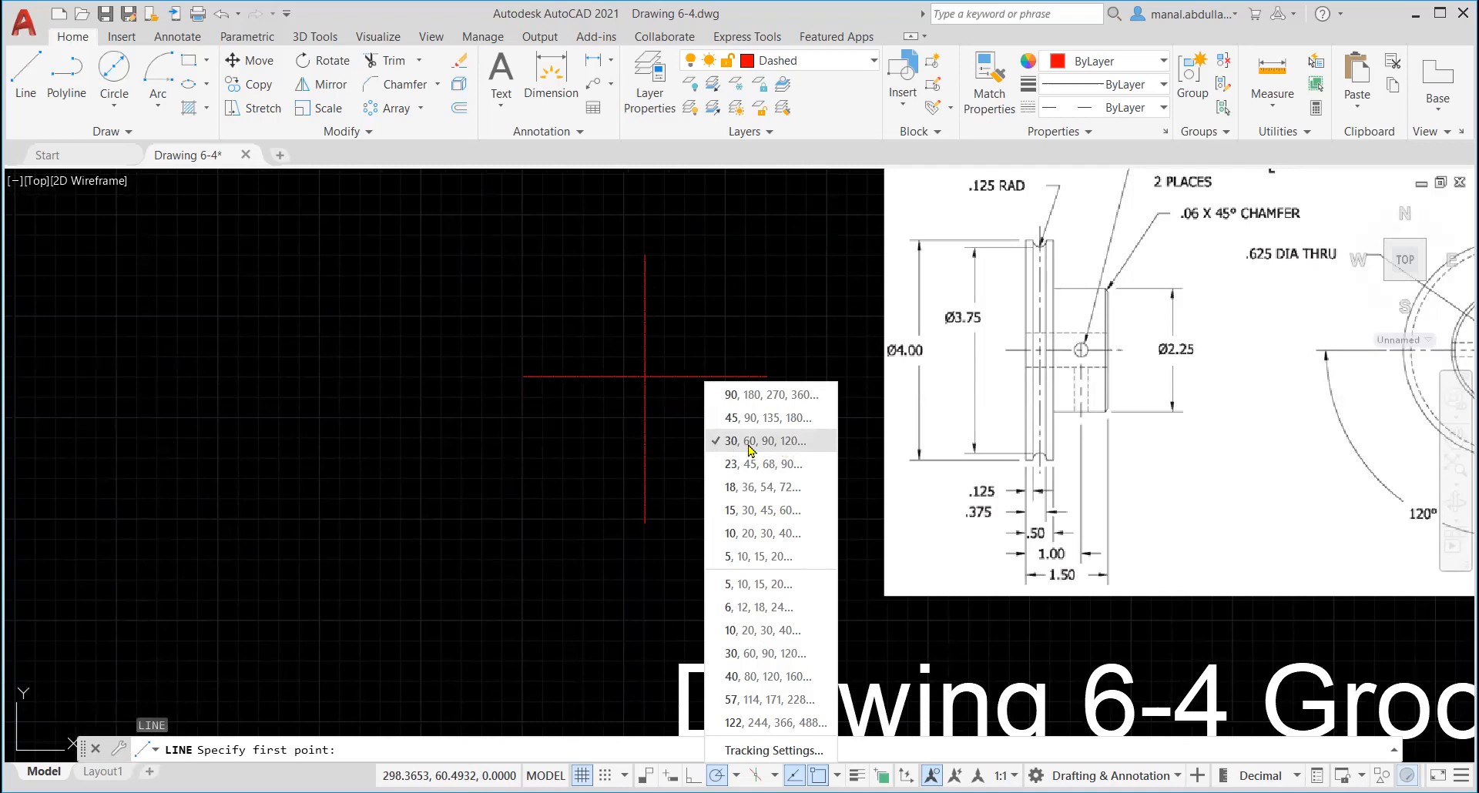
{"action": "left_click", "coordinate": [587, 451]}
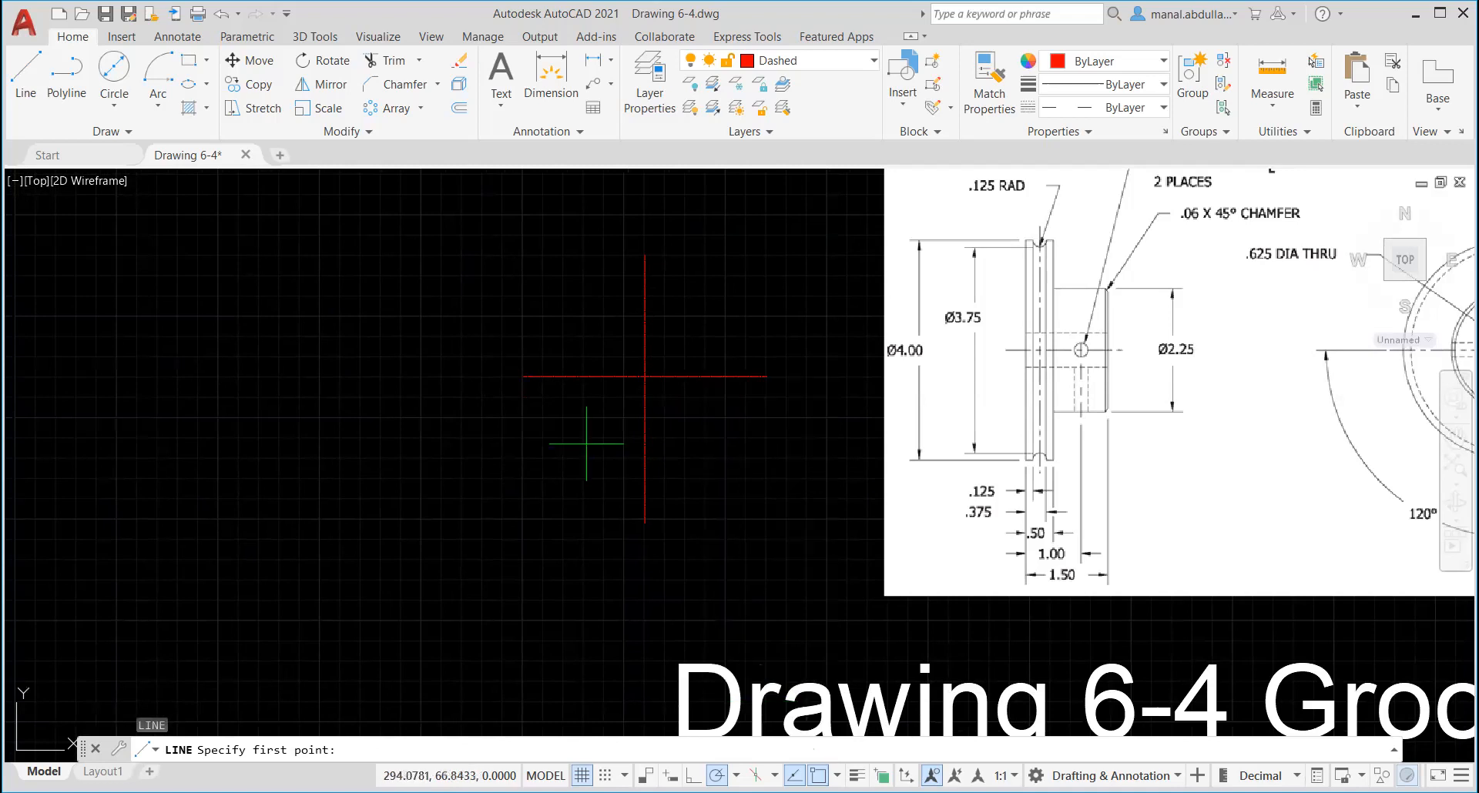
Step: Draw a centerline about 4.2 units long at 300° from the intersection of the horizontal and vertical centerlines
{"action": "left_click", "coordinate": [25, 74]}
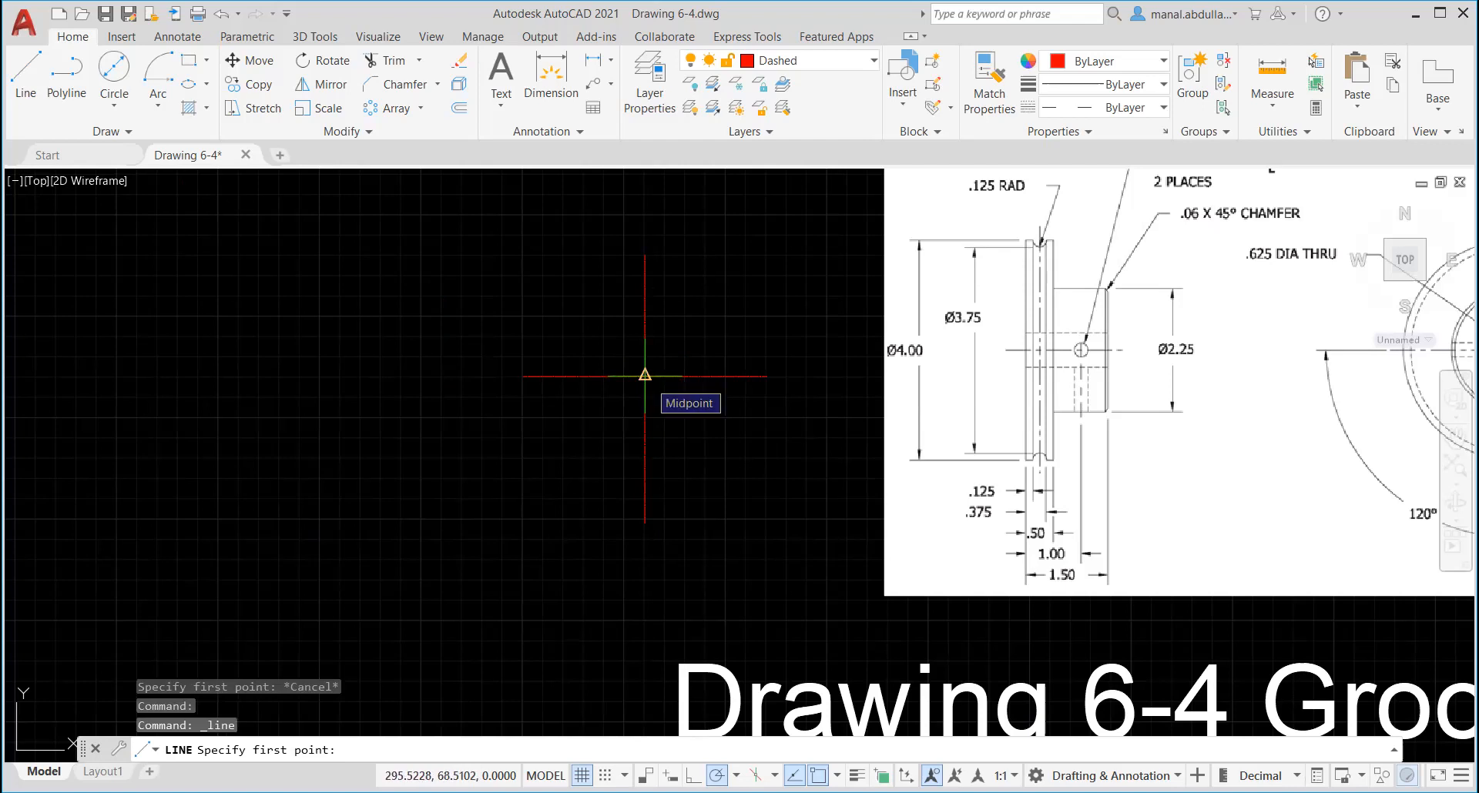
{"action": "scroll", "coordinate": [650, 380], "scroll_direction": "up", "scroll_amount": 8}
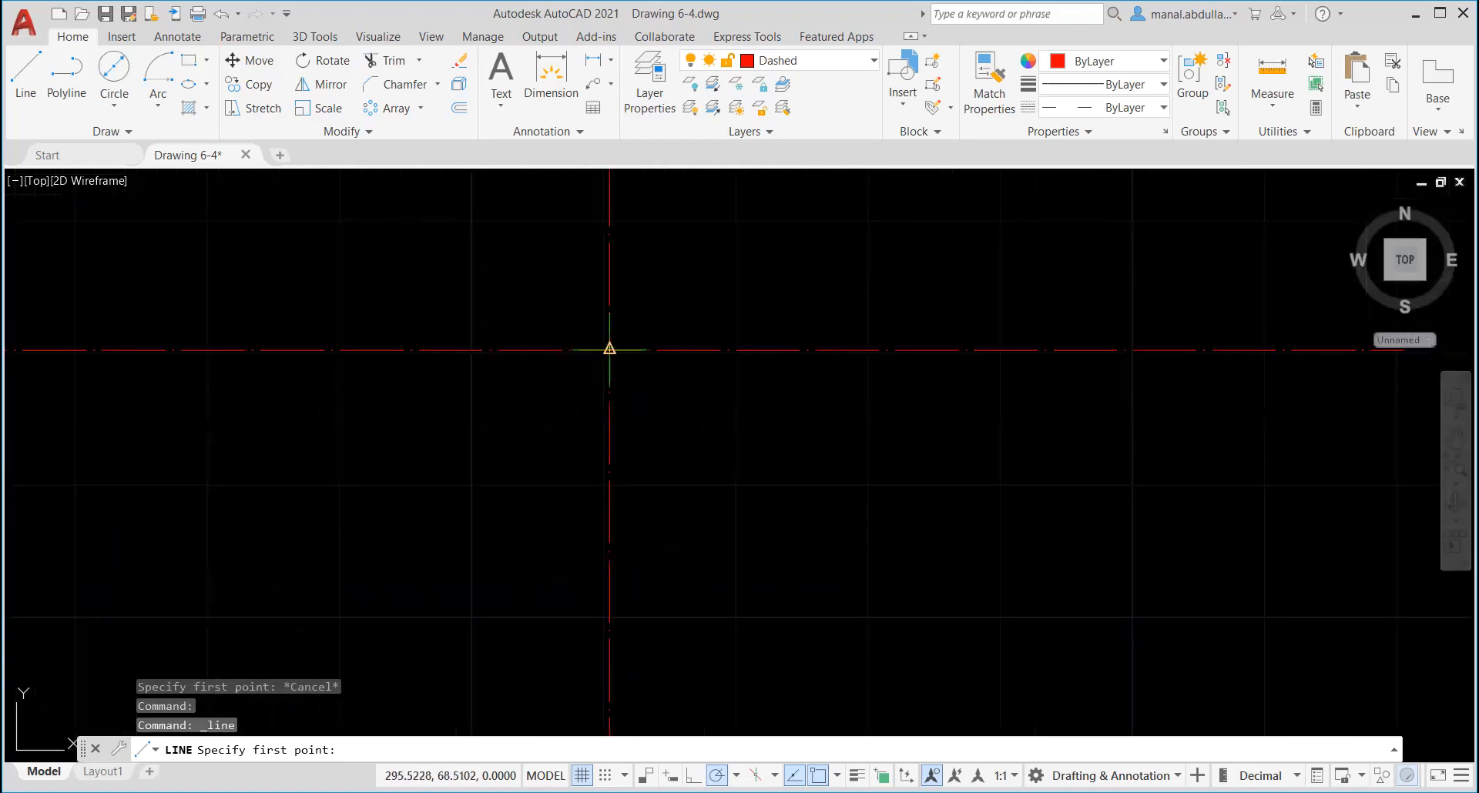
{"action": "left_click", "coordinate": [609, 349]}
{"action": "scroll", "coordinate": [796, 570], "scroll_direction": "down", "scroll_amount": 6}
{"action": "scroll", "coordinate": [797, 572], "scroll_direction": "down", "scroll_amount": 2}
{"action": "mouse_move", "coordinate": [829, 593]}
{"action": "middle_mouse_down"}
{"action": "mouse_move", "coordinate": [762, 443]}
{"action": "mouse_move", "coordinate": [730, 393]}
{"action": "mouse_move", "coordinate": [723, 404]}
{"action": "middle_mouse_up"}
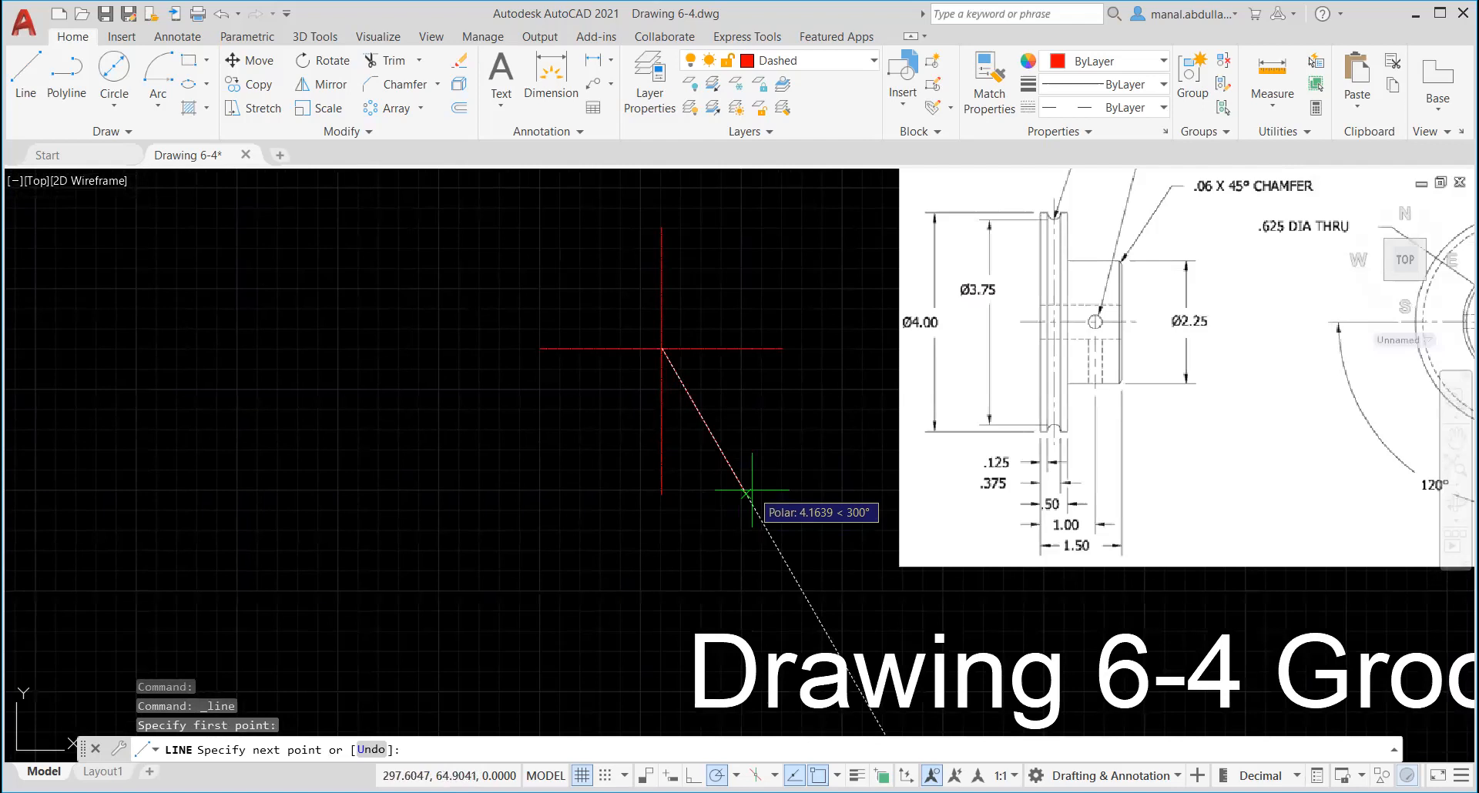
{"action": "left_click", "coordinate": [788, 464]}
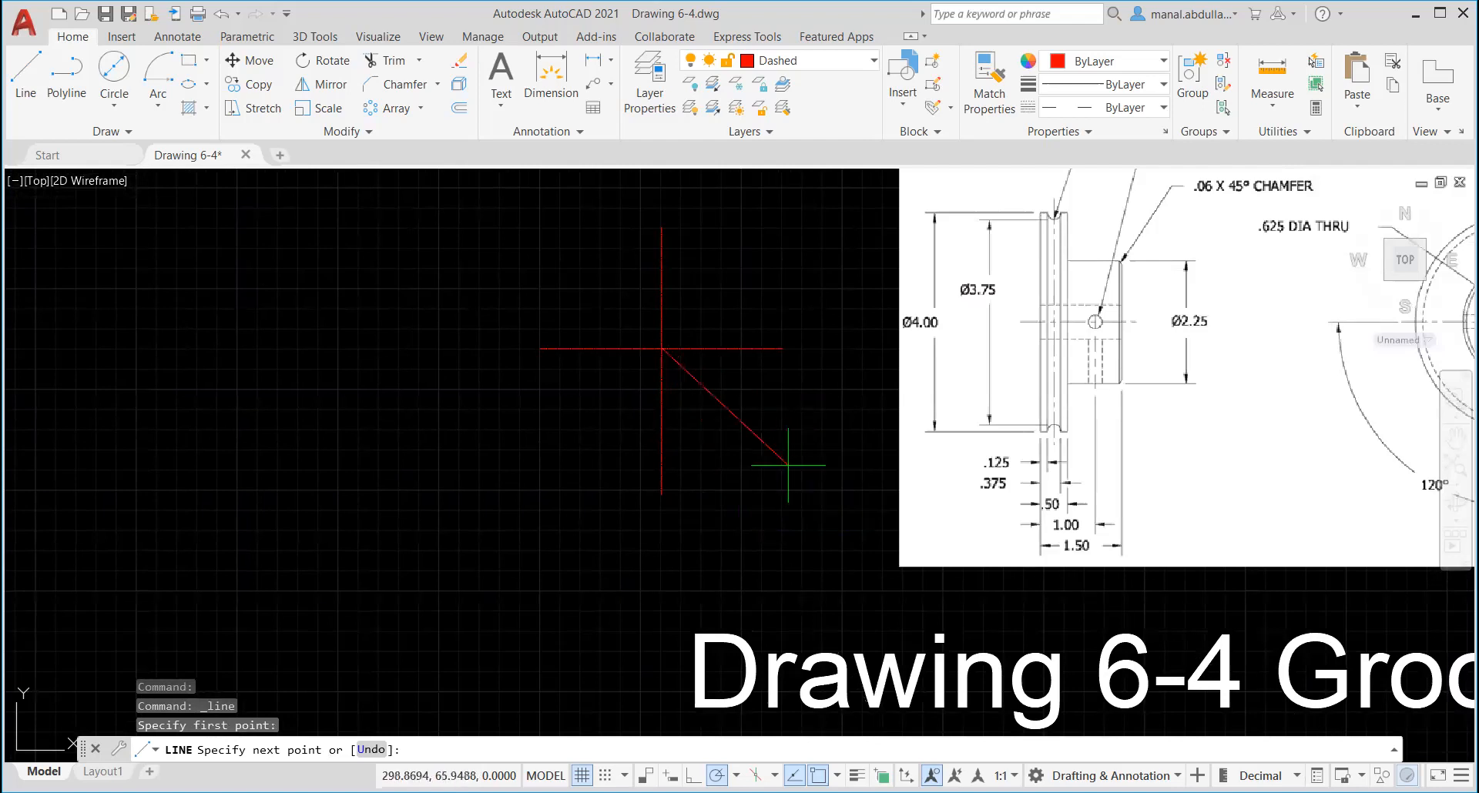
{"action": "left_click", "coordinate": [746, 492]}
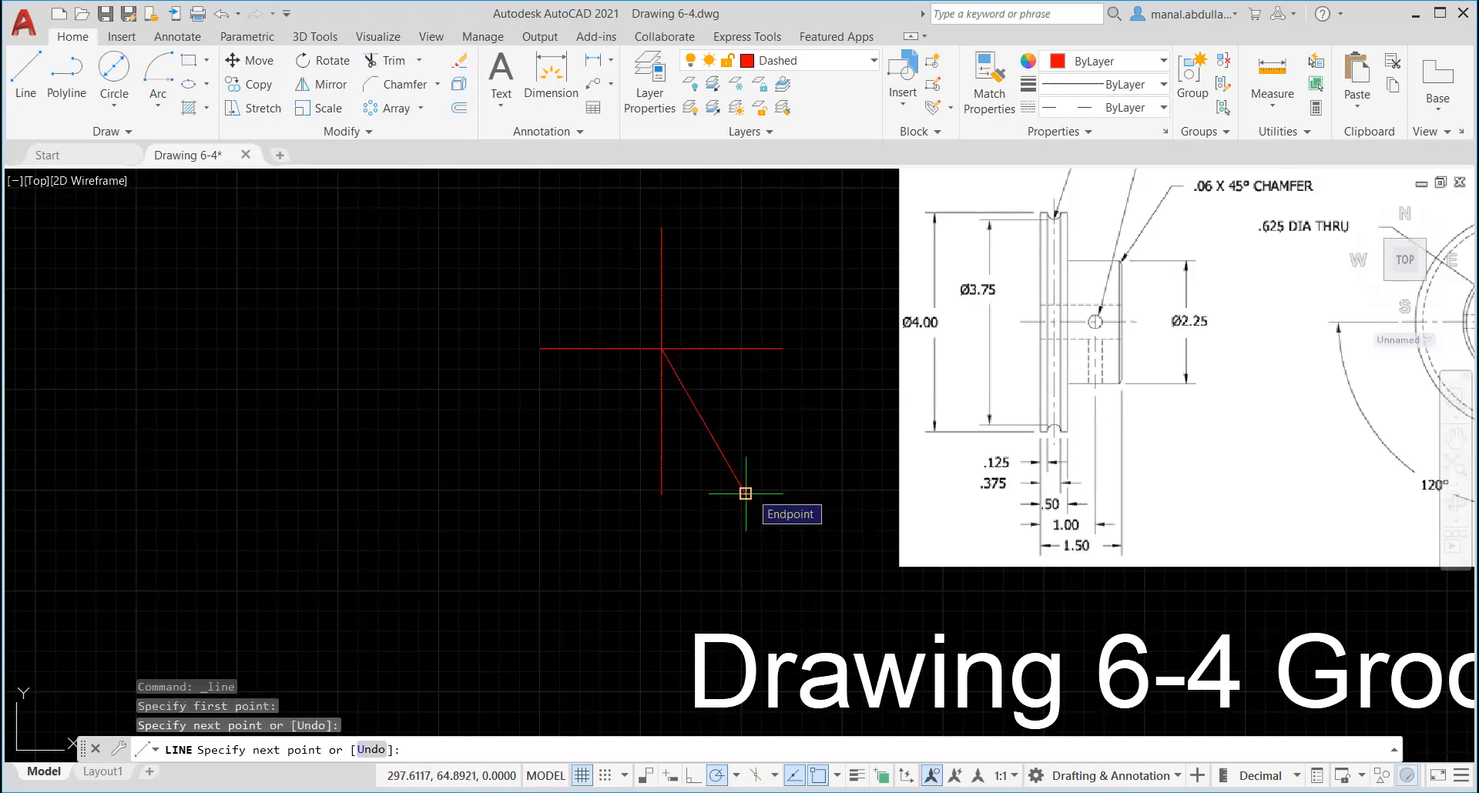
{"action": "key", "text": "Return"}
Step: Make Front view the current layer for the circles of the circular view
{"action": "scroll", "coordinate": [758, 385], "scroll_direction": "up", "scroll_amount": 2}
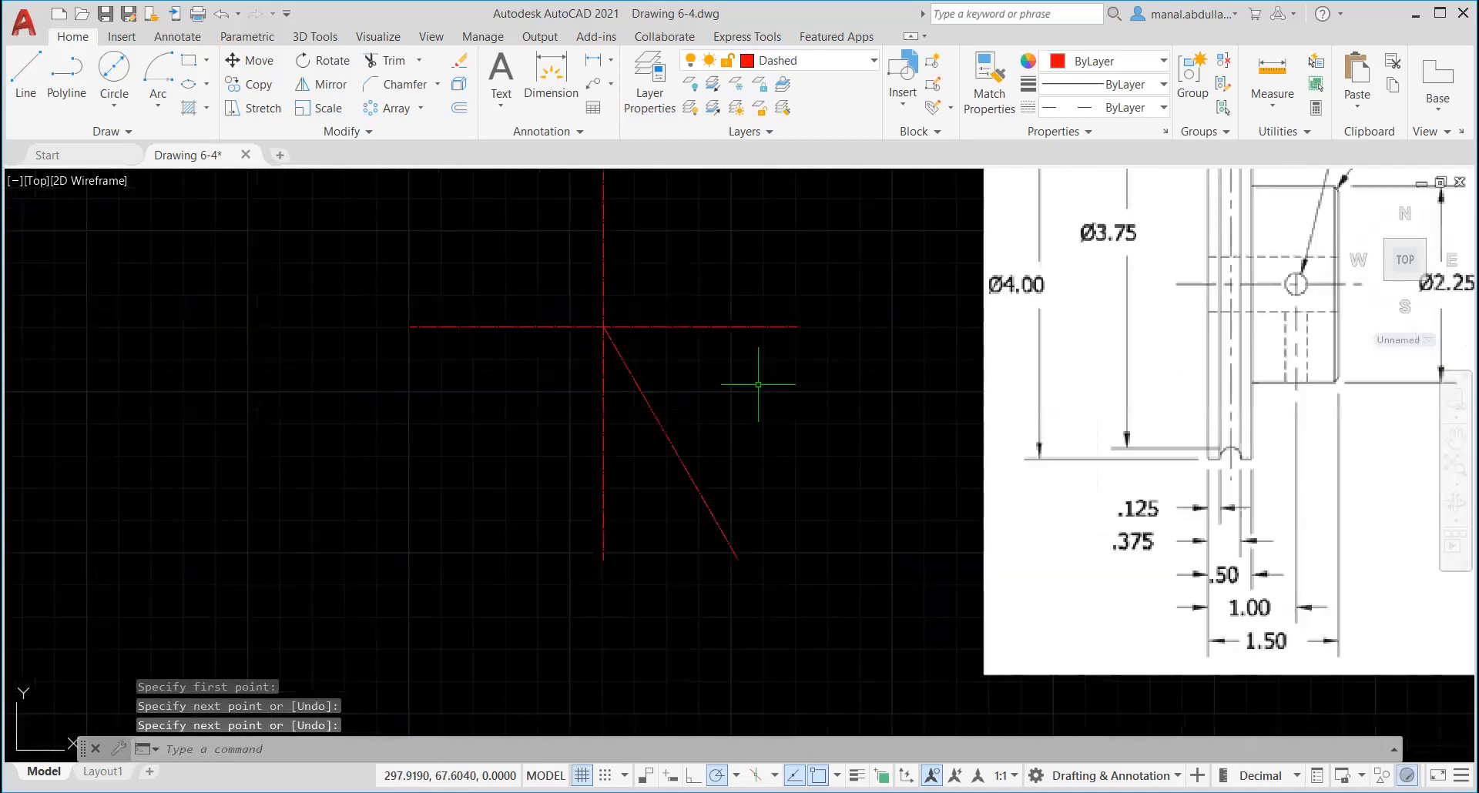
{"action": "scroll", "coordinate": [1348, 413], "scroll_direction": "down", "scroll_amount": 2}
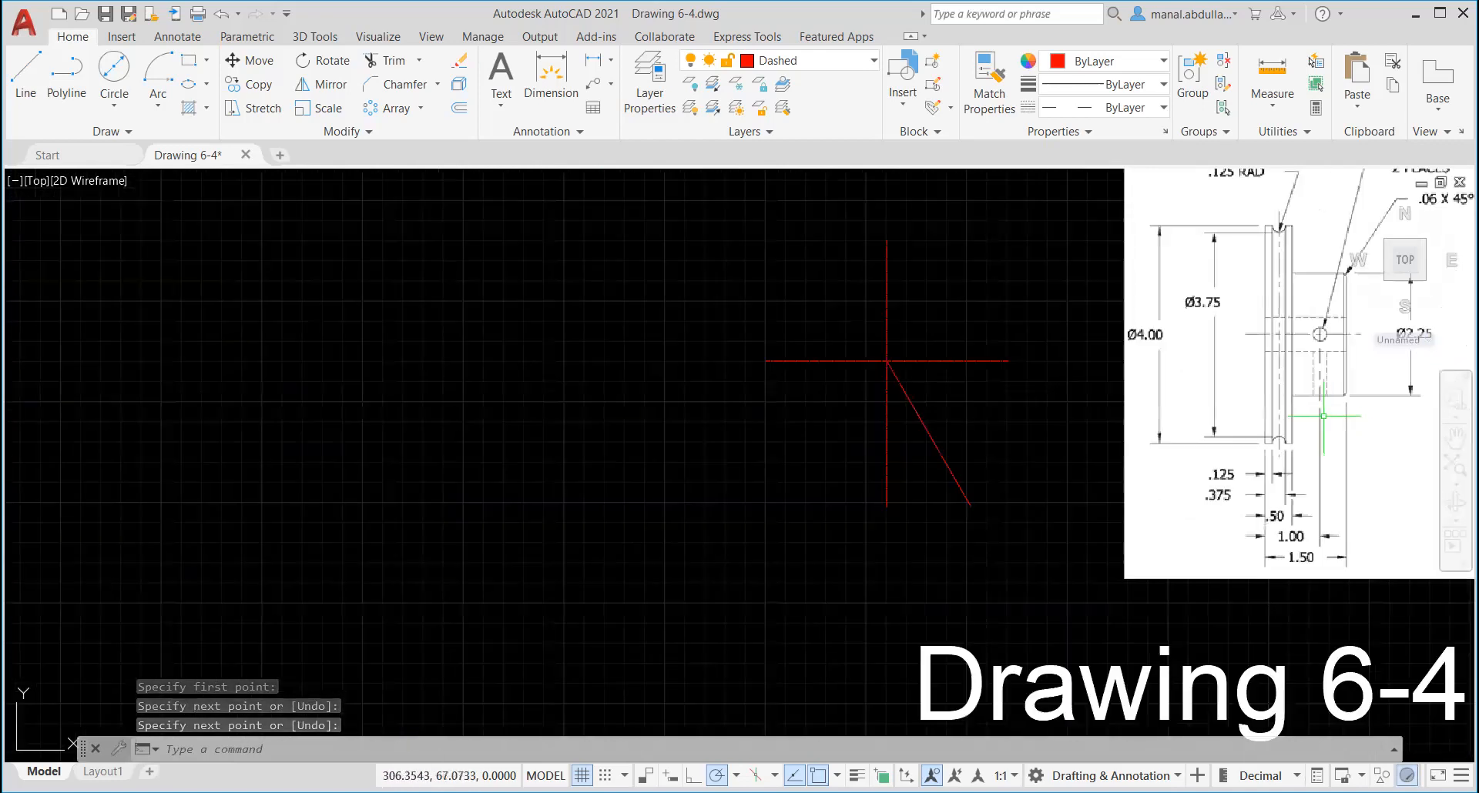
{"action": "mouse_move", "coordinate": [1314, 414]}
{"action": "middle_mouse_down"}
{"action": "mouse_move", "coordinate": [1076, 449]}
{"action": "mouse_move", "coordinate": [890, 449]}
{"action": "middle_mouse_up"}
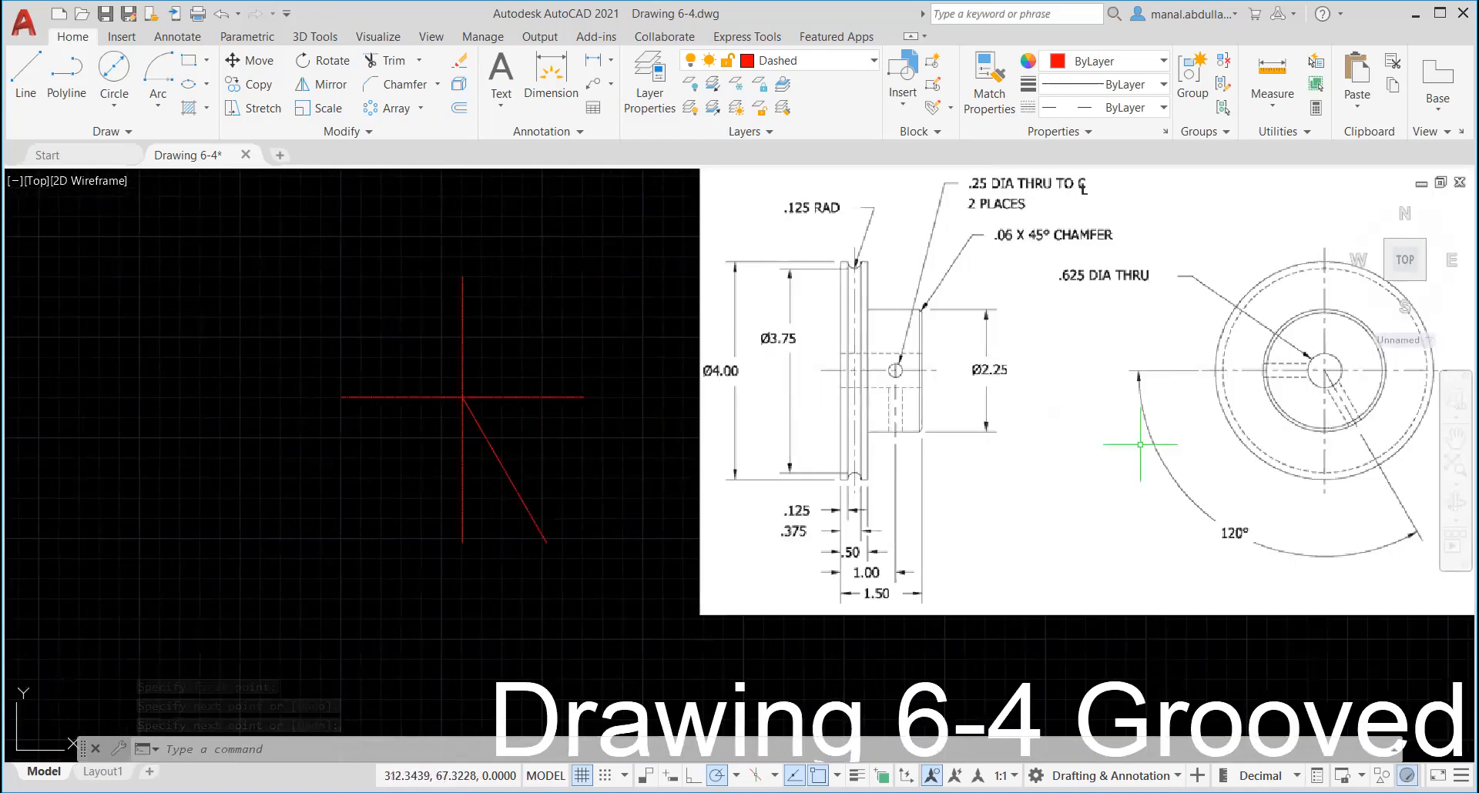
{"action": "scroll", "coordinate": [1140, 445], "scroll_direction": "down", "scroll_amount": 2}
{"action": "scroll", "coordinate": [1255, 447], "scroll_direction": "up", "scroll_amount": 2}
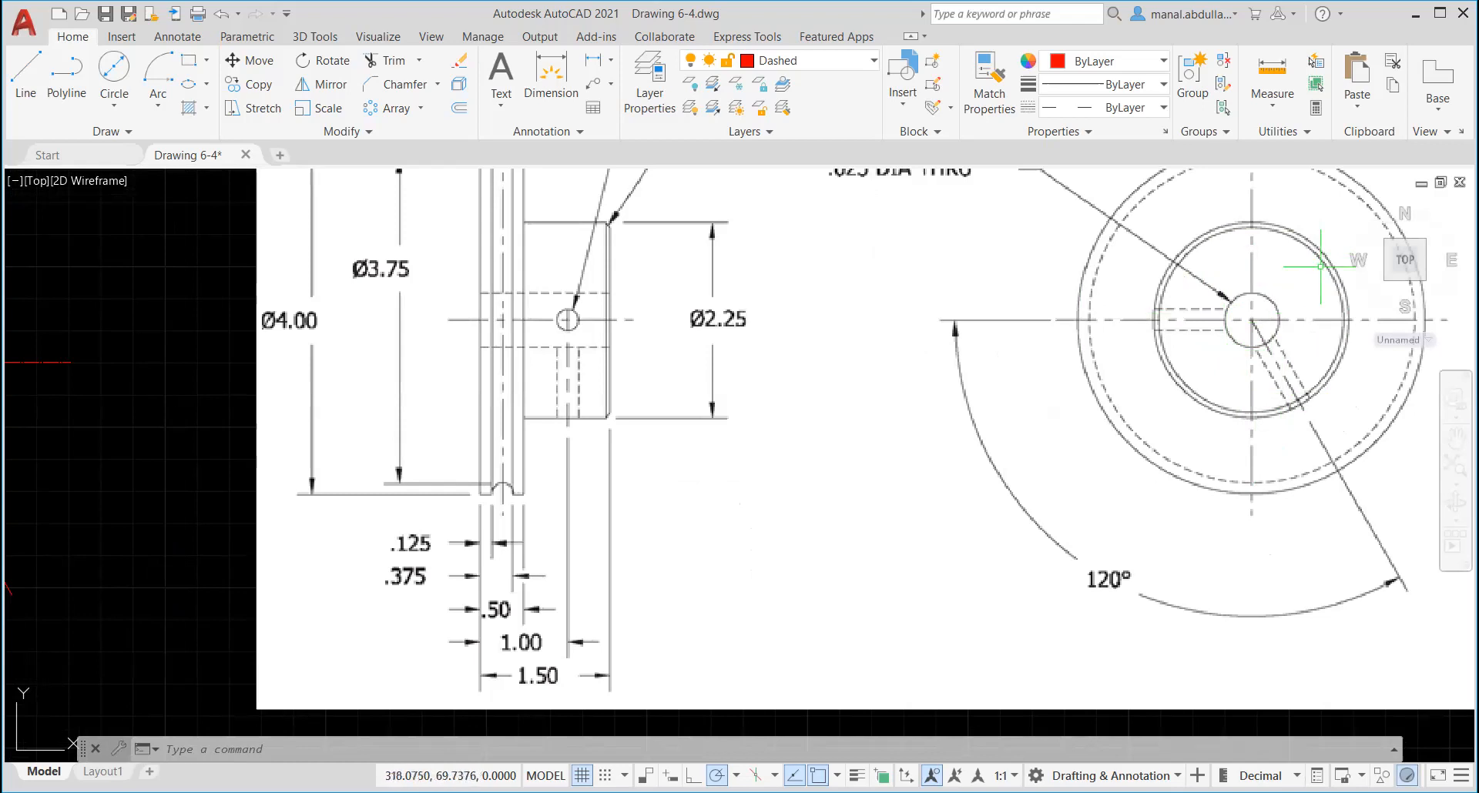
{"action": "scroll", "coordinate": [1174, 329], "scroll_direction": "down", "scroll_amount": 1}
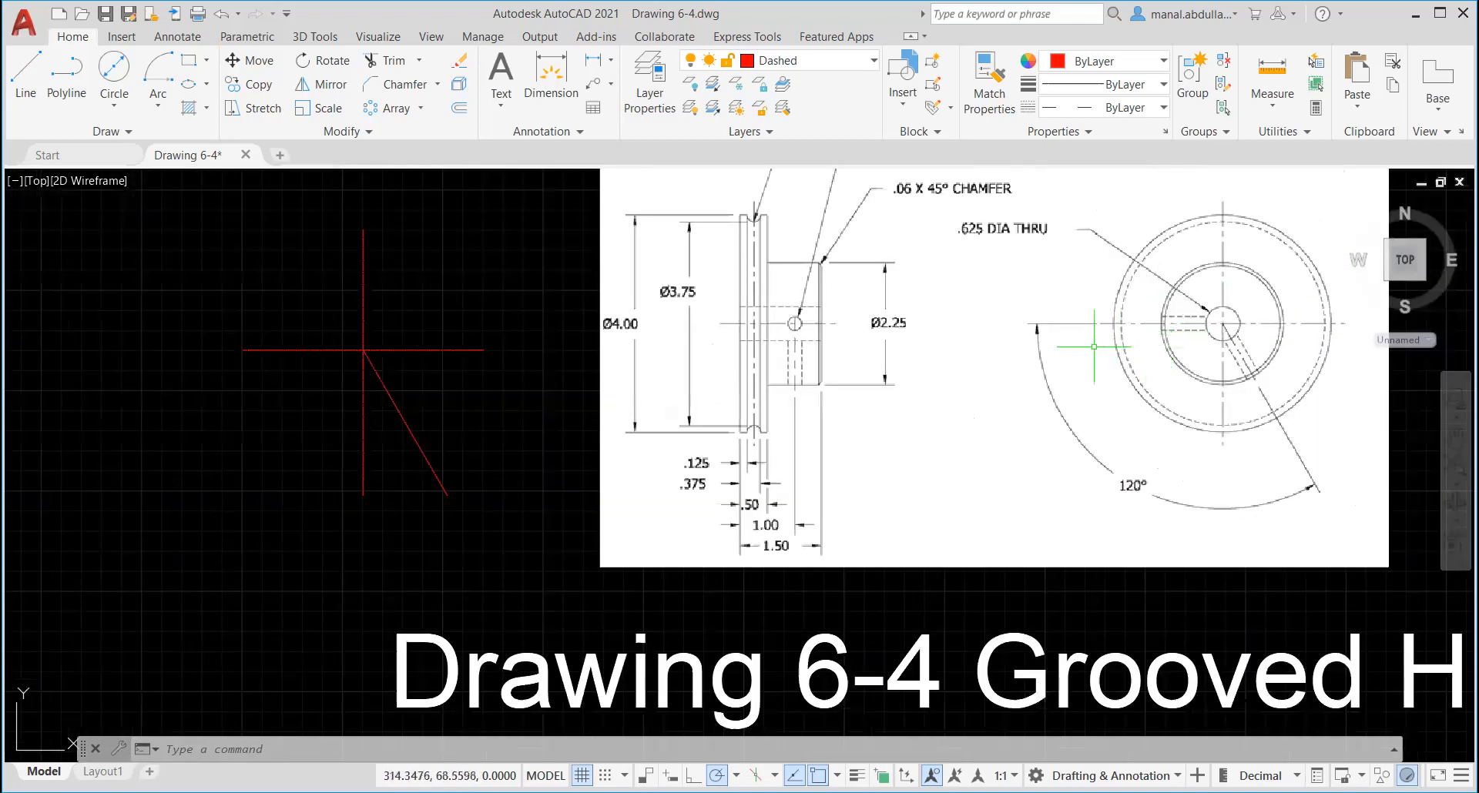
{"action": "left_click", "coordinate": [865, 66]}
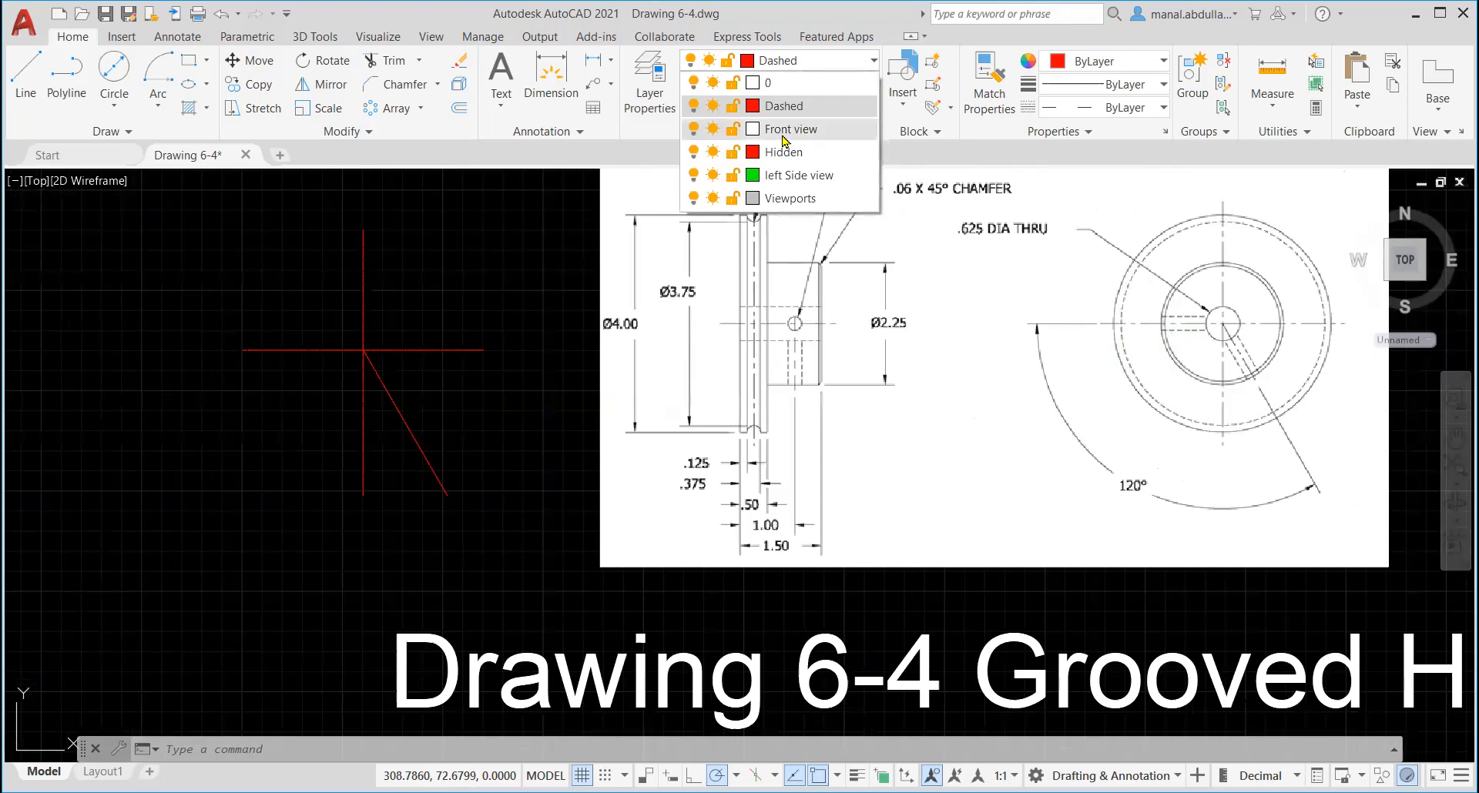
{"action": "left_click", "coordinate": [784, 133]}
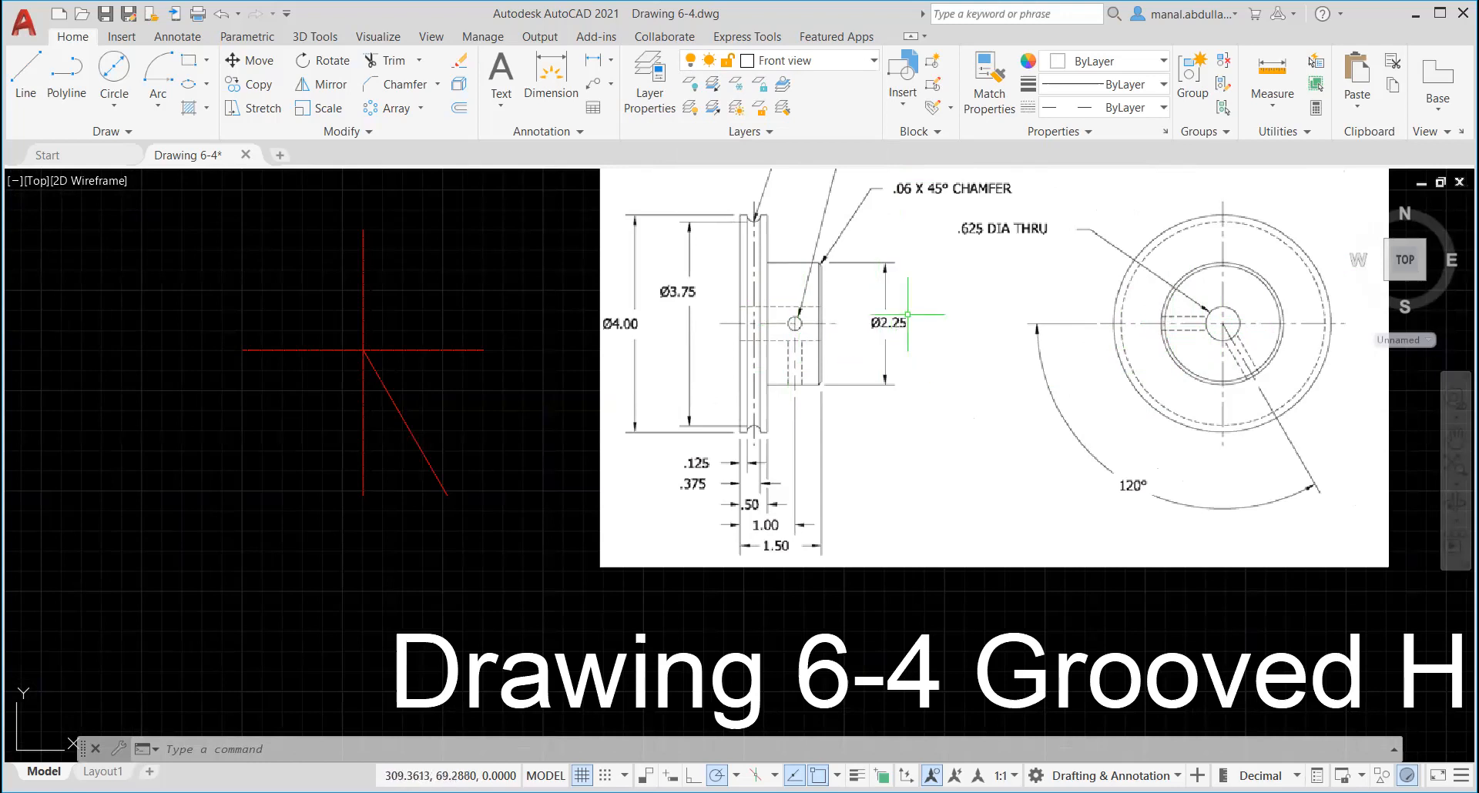
Step: Draw the through-hole circle with a diameter of 0.625 centred on the intersection of the centerlines
{"action": "scroll", "coordinate": [883, 345], "scroll_direction": "up", "scroll_amount": 2}
{"action": "scroll", "coordinate": [883, 344], "scroll_direction": "up", "scroll_amount": 2}
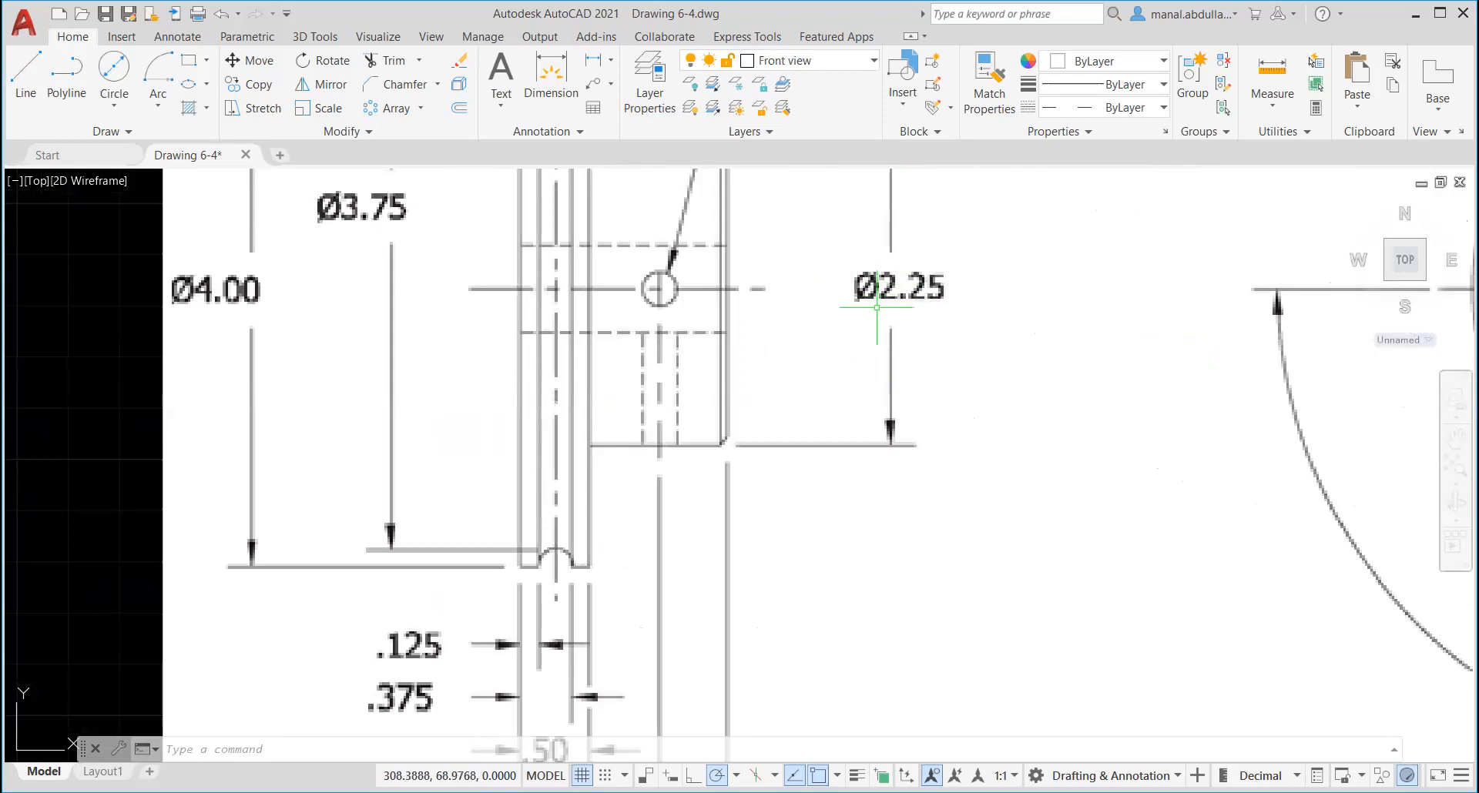
{"action": "scroll", "coordinate": [876, 307], "scroll_direction": "down", "scroll_amount": 4}
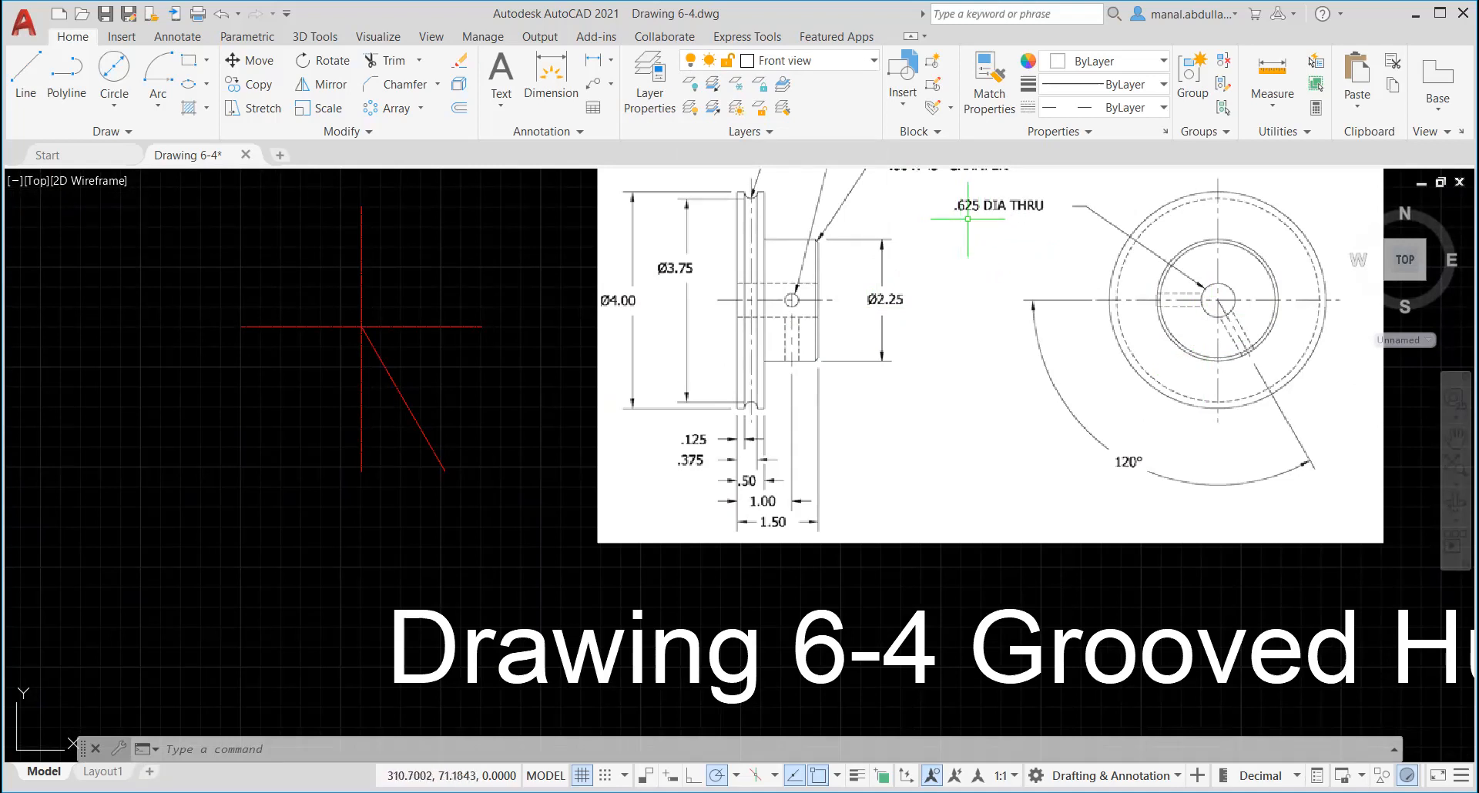
{"action": "left_click", "coordinate": [109, 114]}
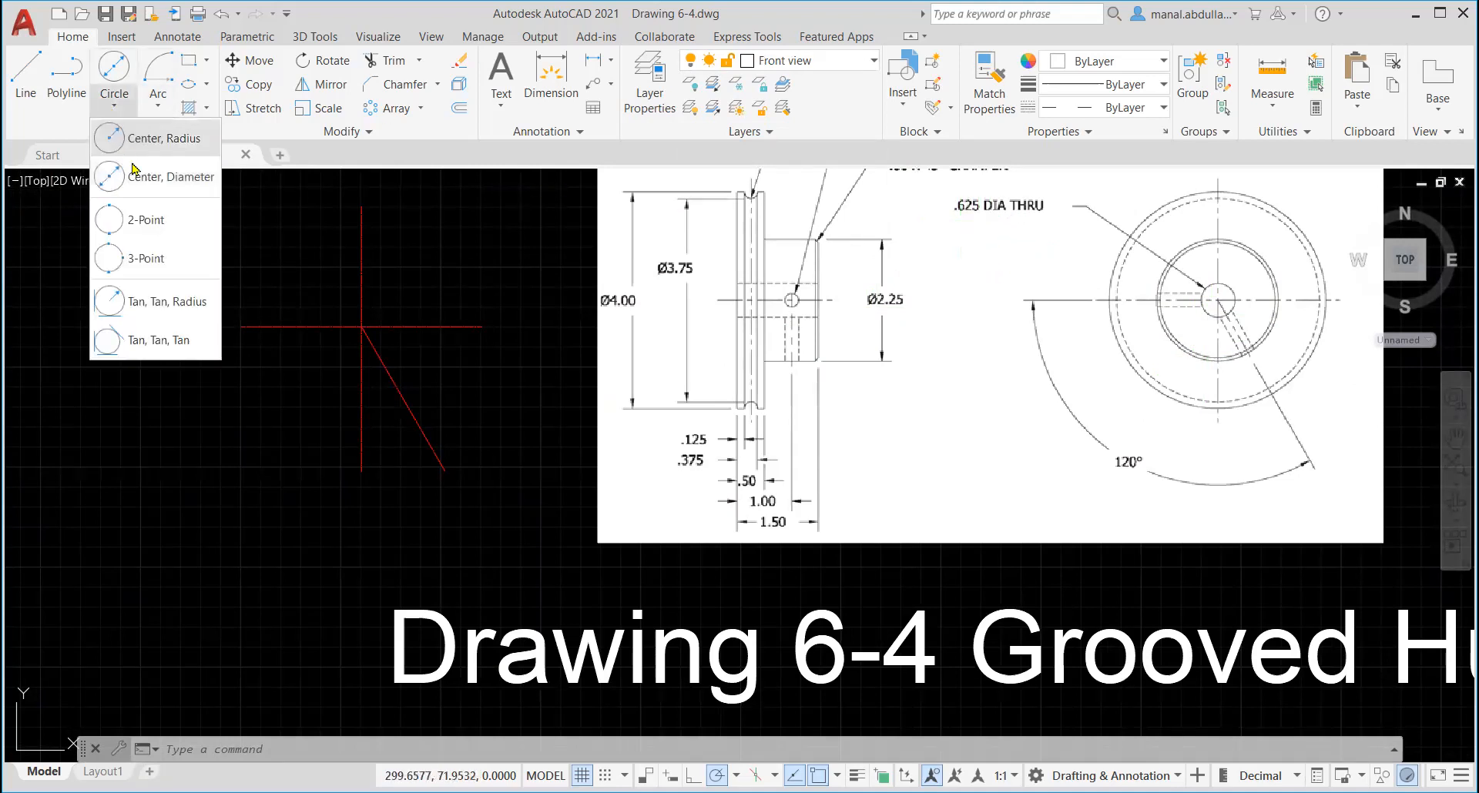
{"action": "left_click", "coordinate": [146, 179]}
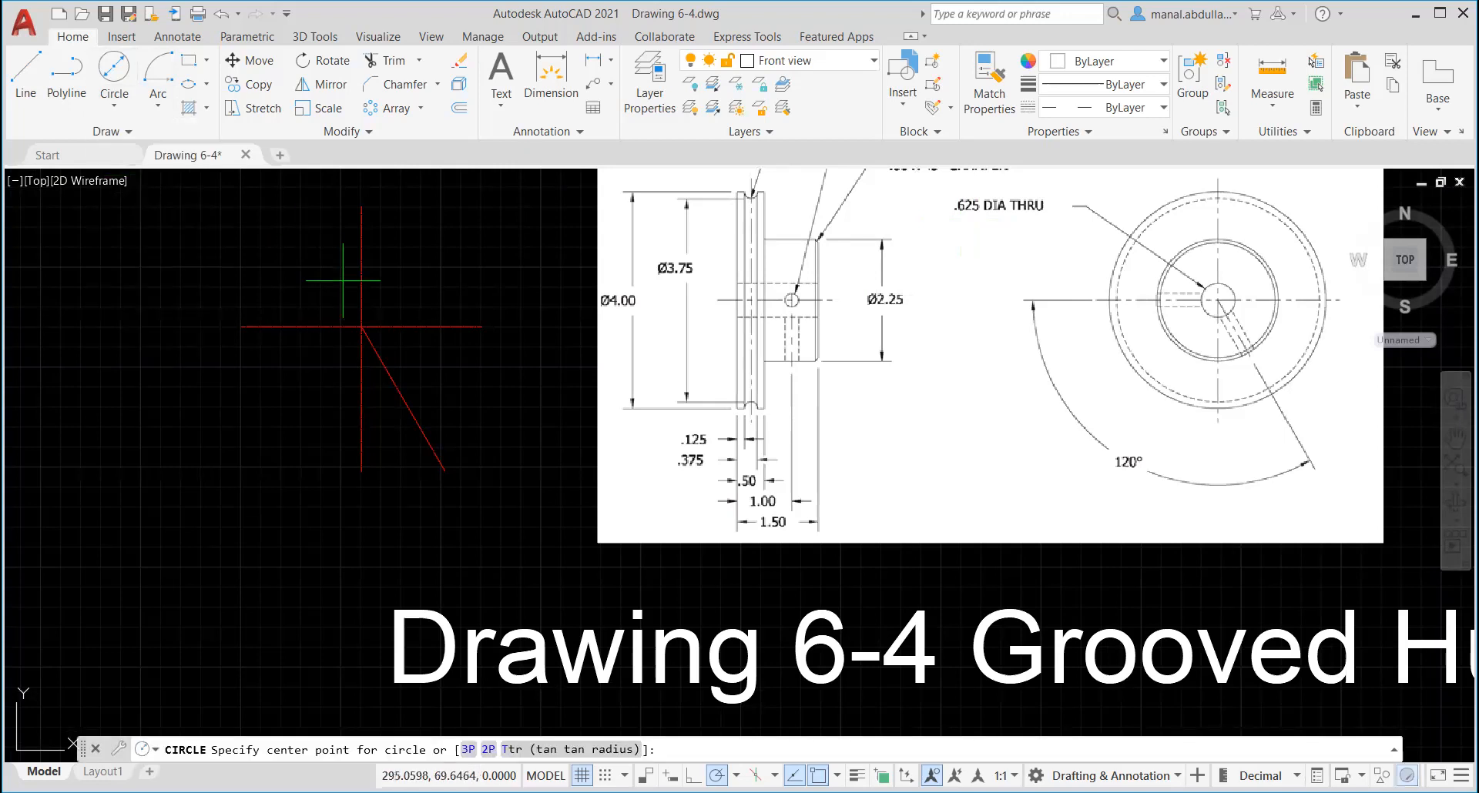
{"action": "left_click", "coordinate": [361, 326]}
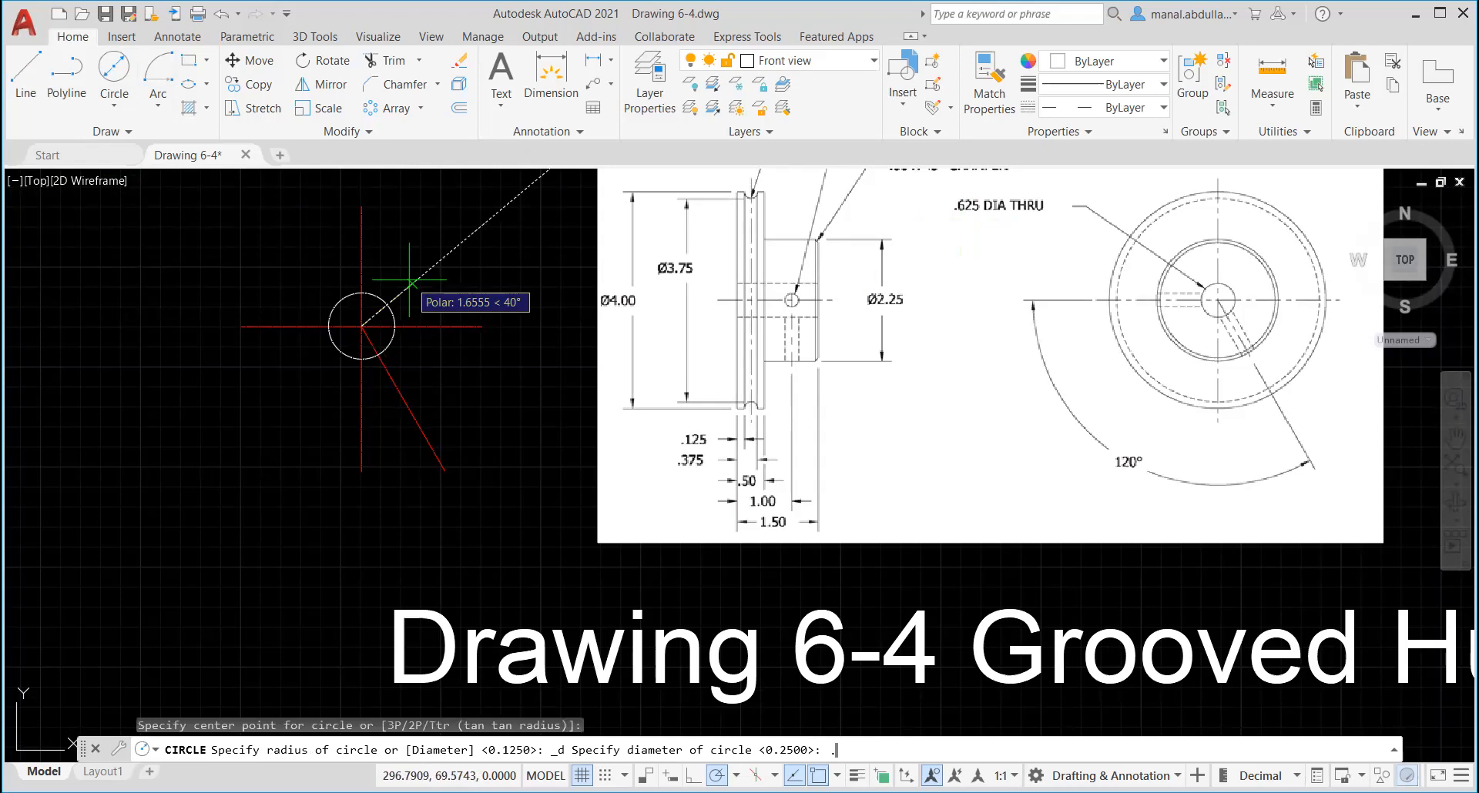
{"action": "key", "text": "Return"}
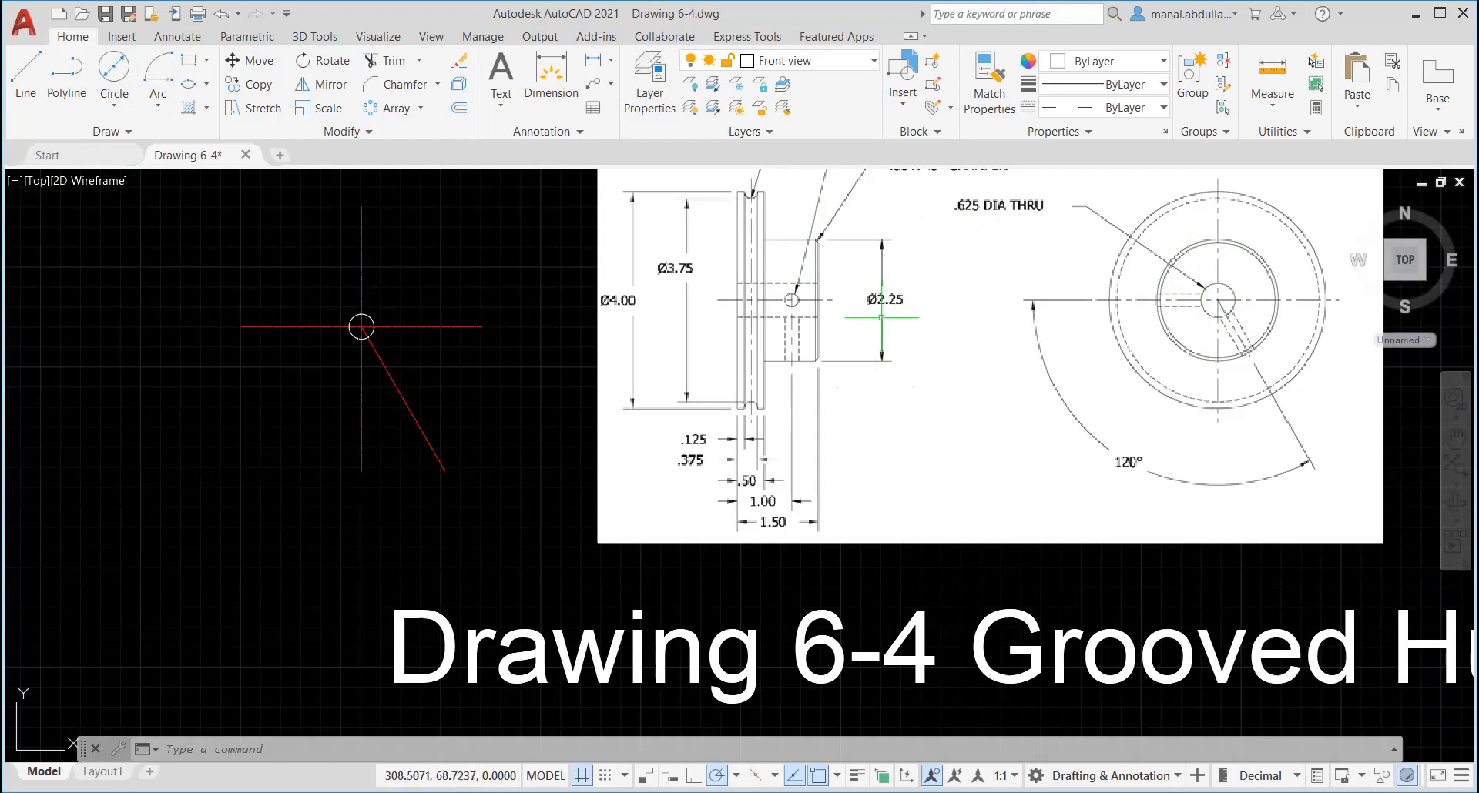
Step: Draw the hub circle with a diameter of 2.25, concentric with the through-hole circle
{"action": "left_click", "coordinate": [114, 107]}
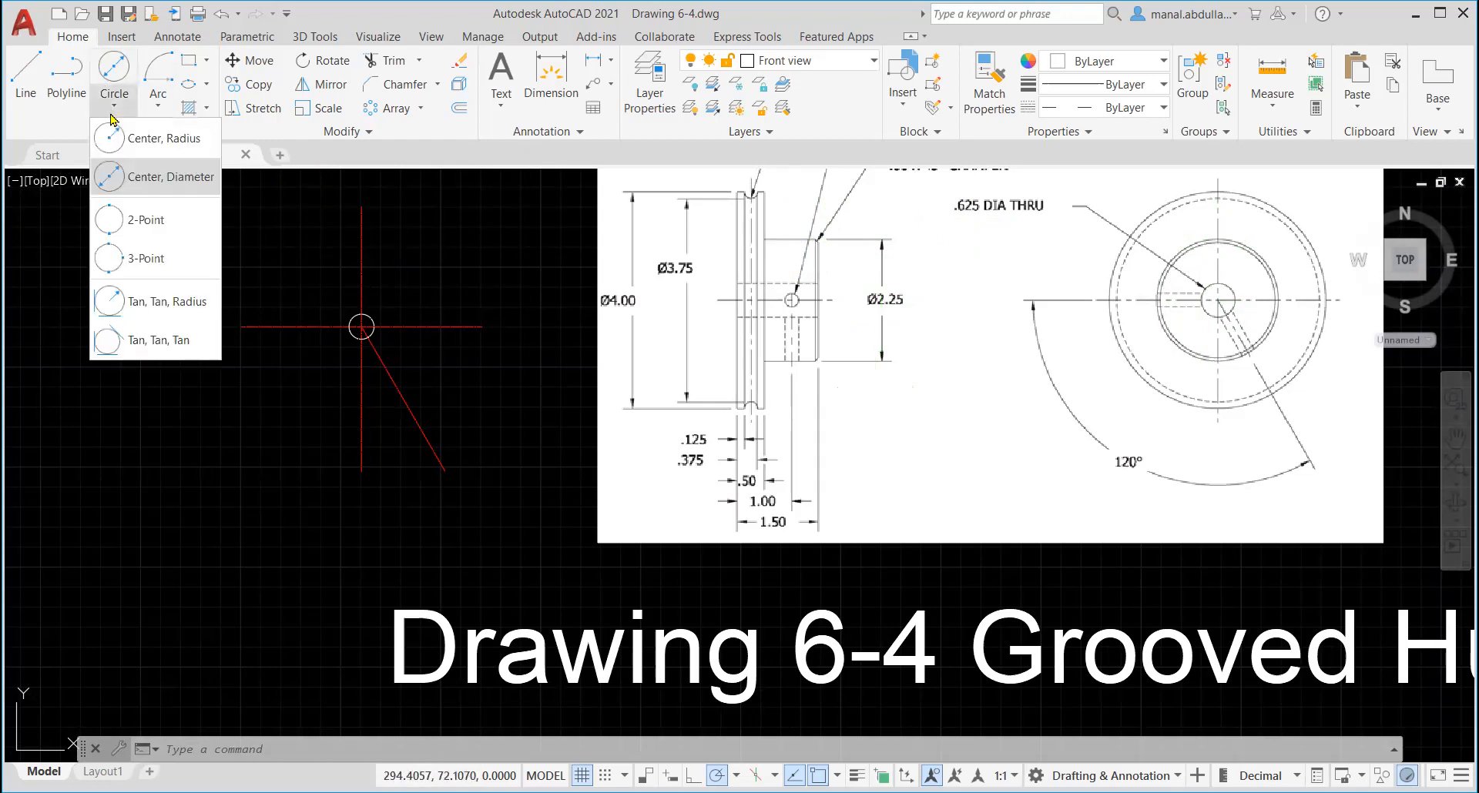
{"action": "left_click", "coordinate": [130, 179]}
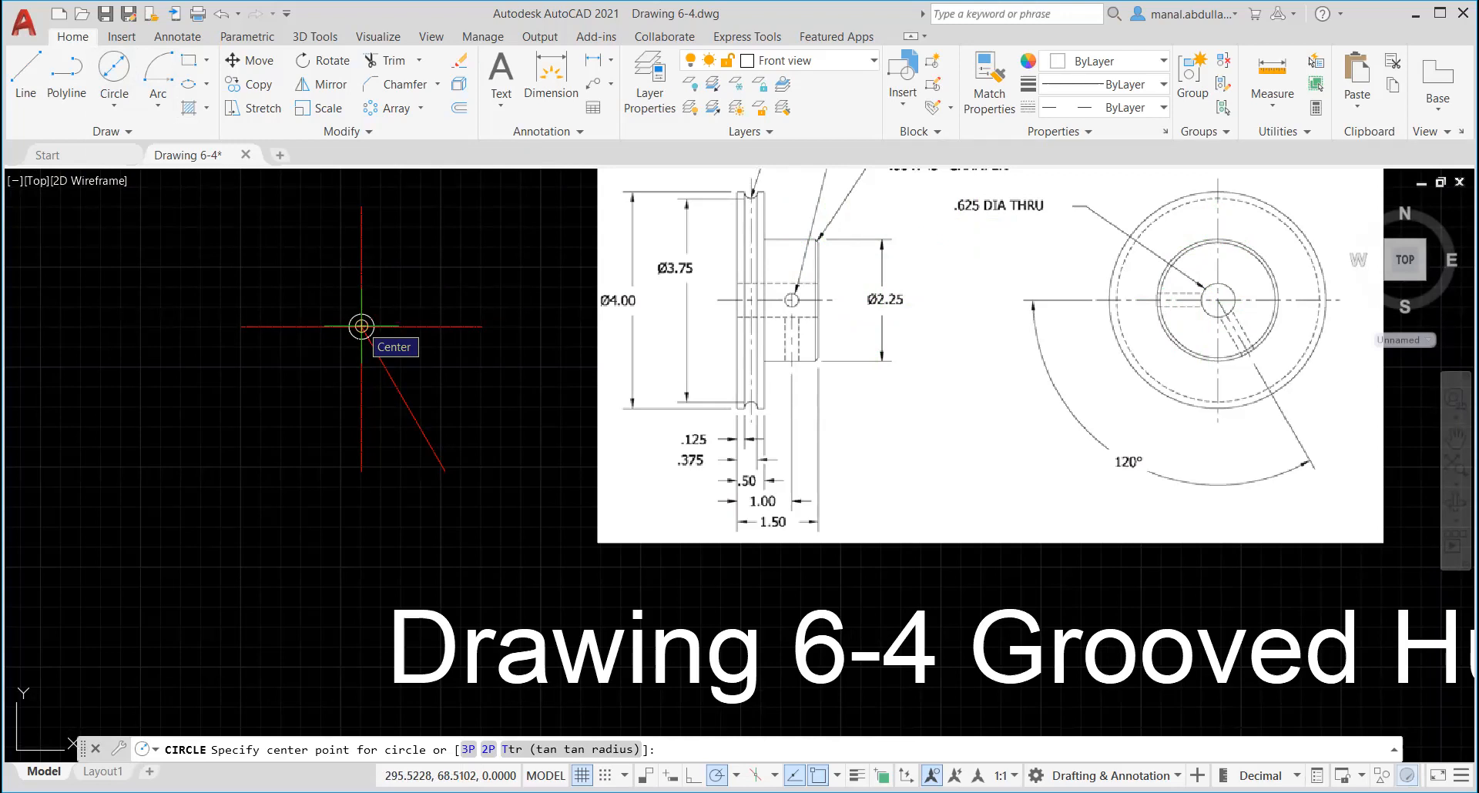
{"action": "left_click", "coordinate": [361, 326]}
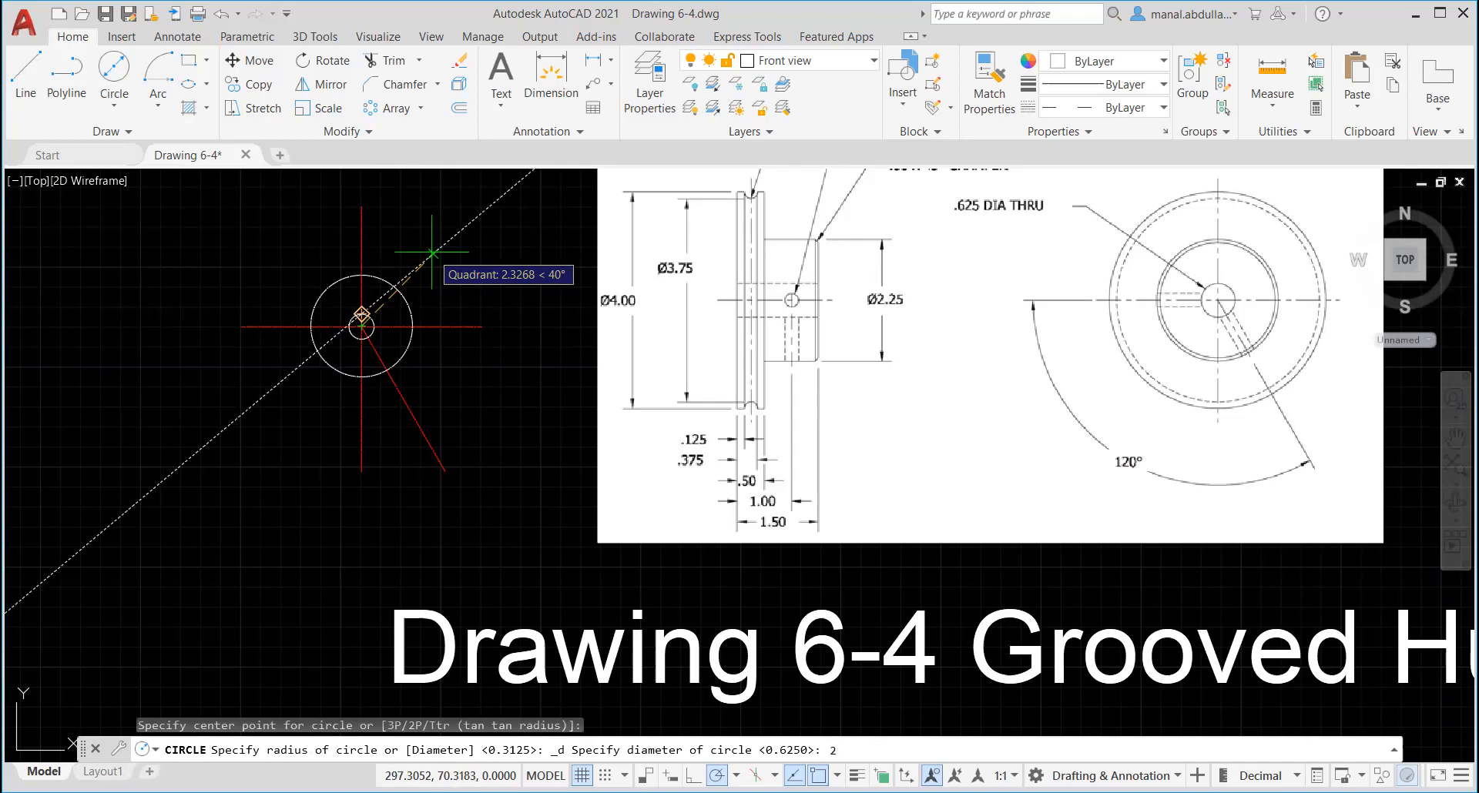
{"action": "key", "text": "Return"}
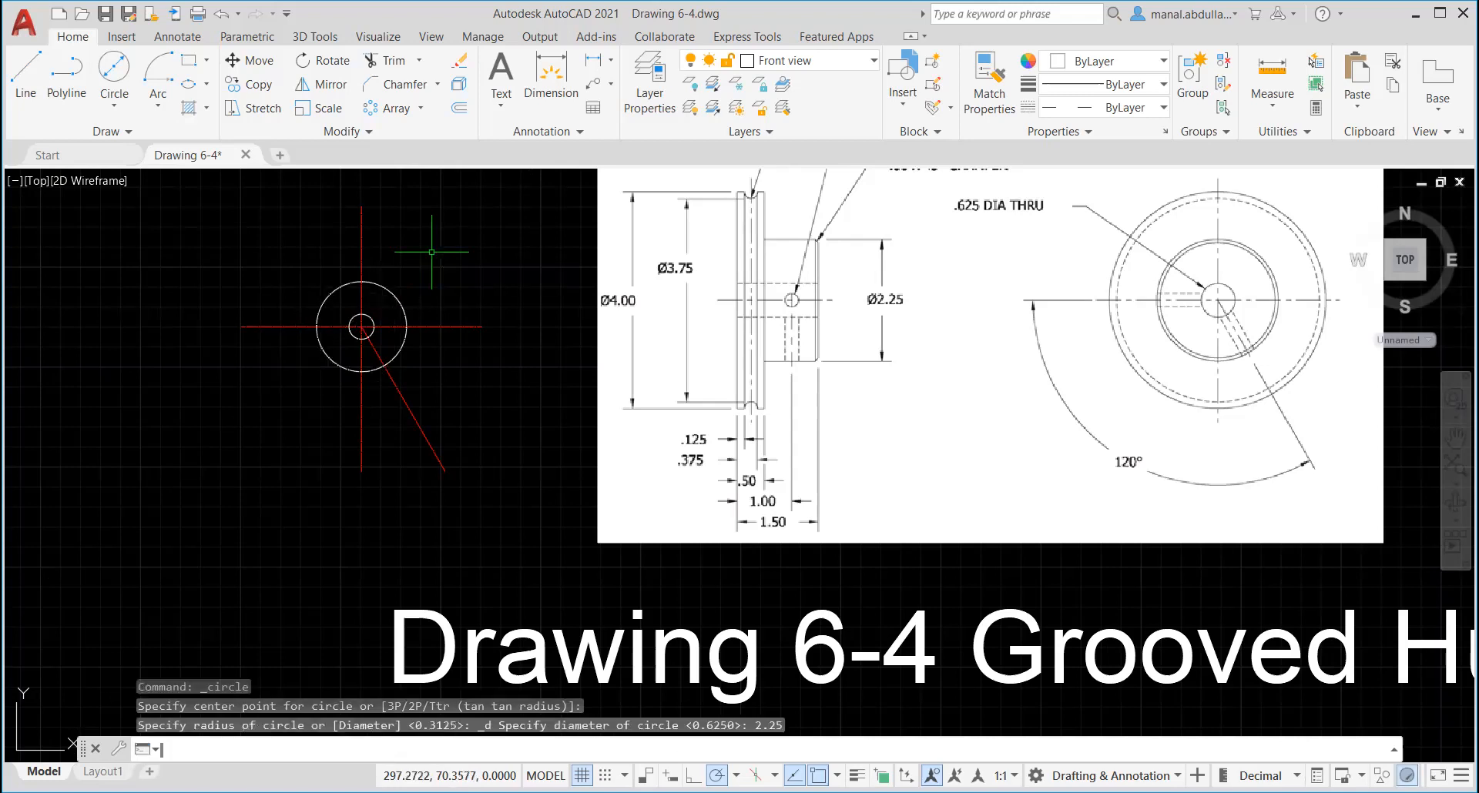
Step: Offset the 2.25 diameter circle outward by 0.06 for the chamfer edge
{"action": "middle_click_drag", "start_coordinate": [858, 281], "coordinate": [875, 366]}
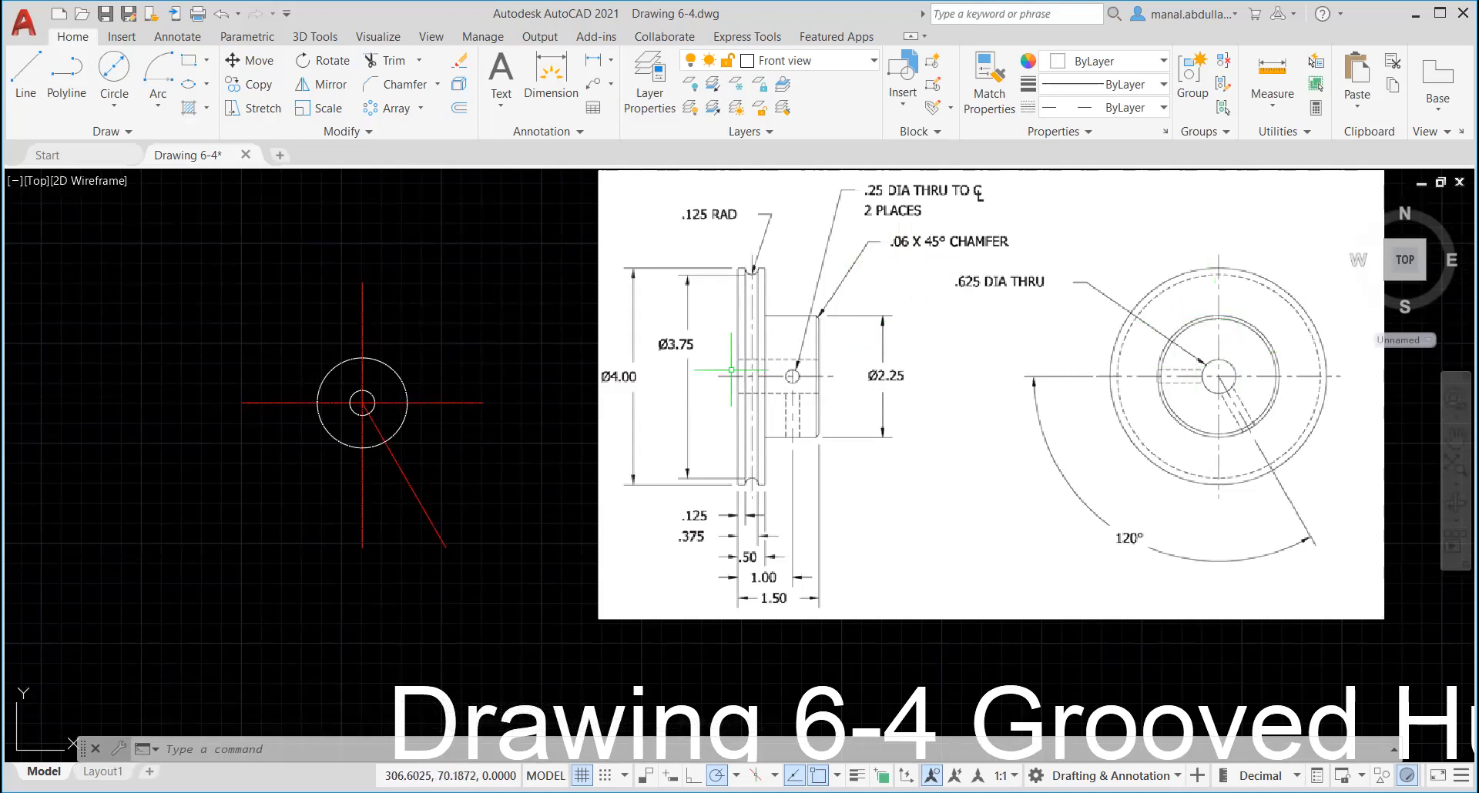
{"action": "left_click", "coordinate": [113, 102]}
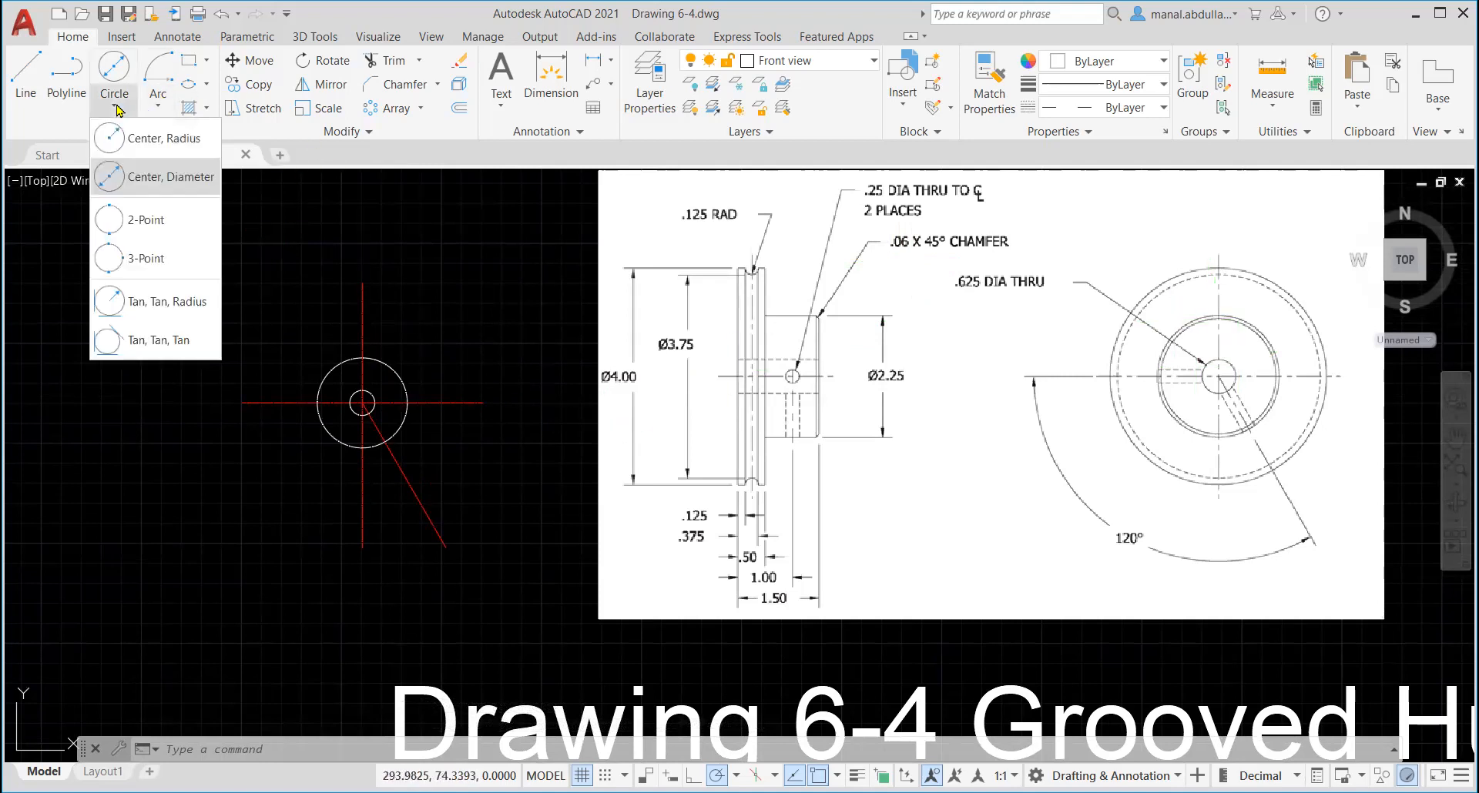
{"action": "left_click", "coordinate": [460, 109]}
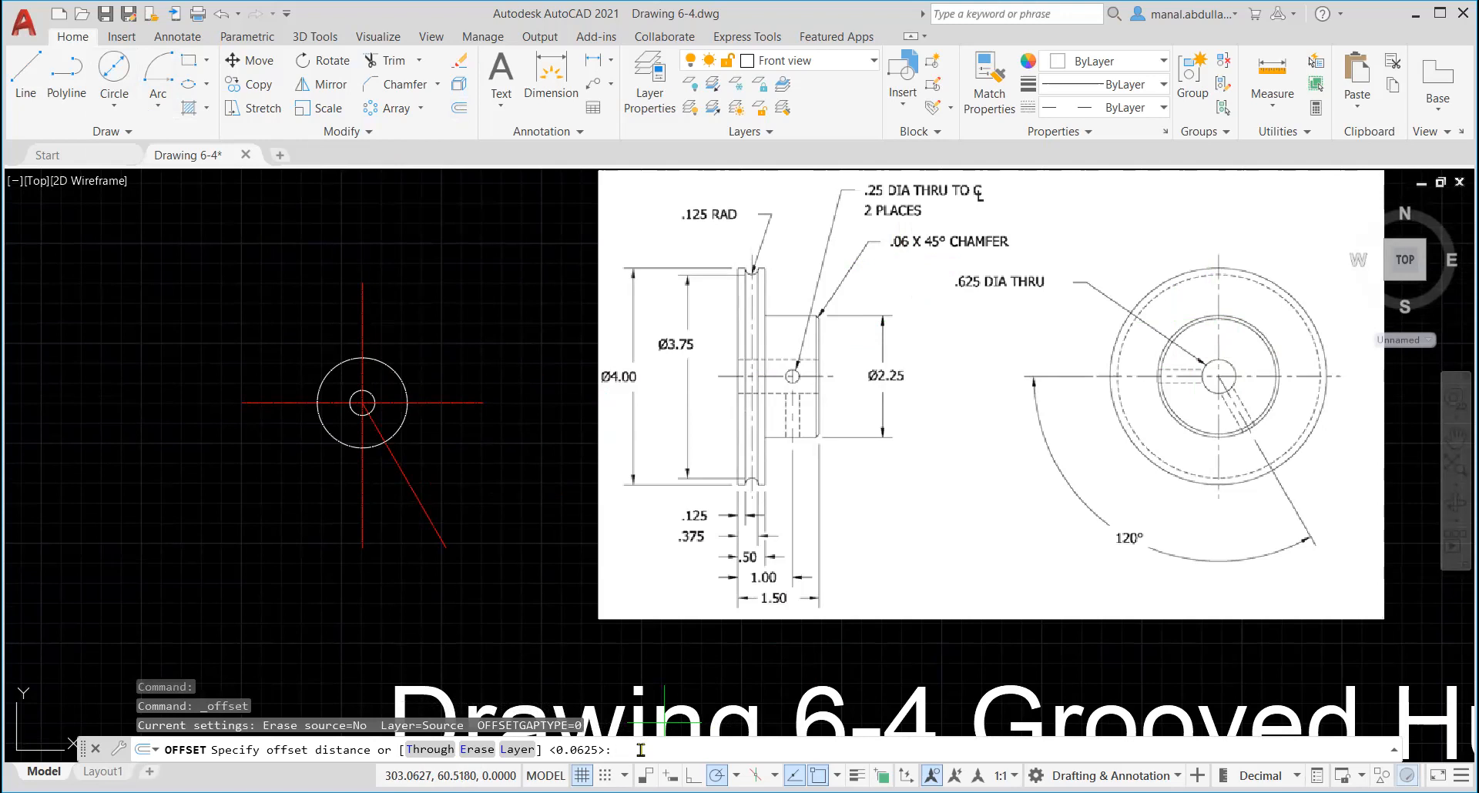
{"action": "type", "text": "0.06"}
{"action": "key", "text": "Return"}
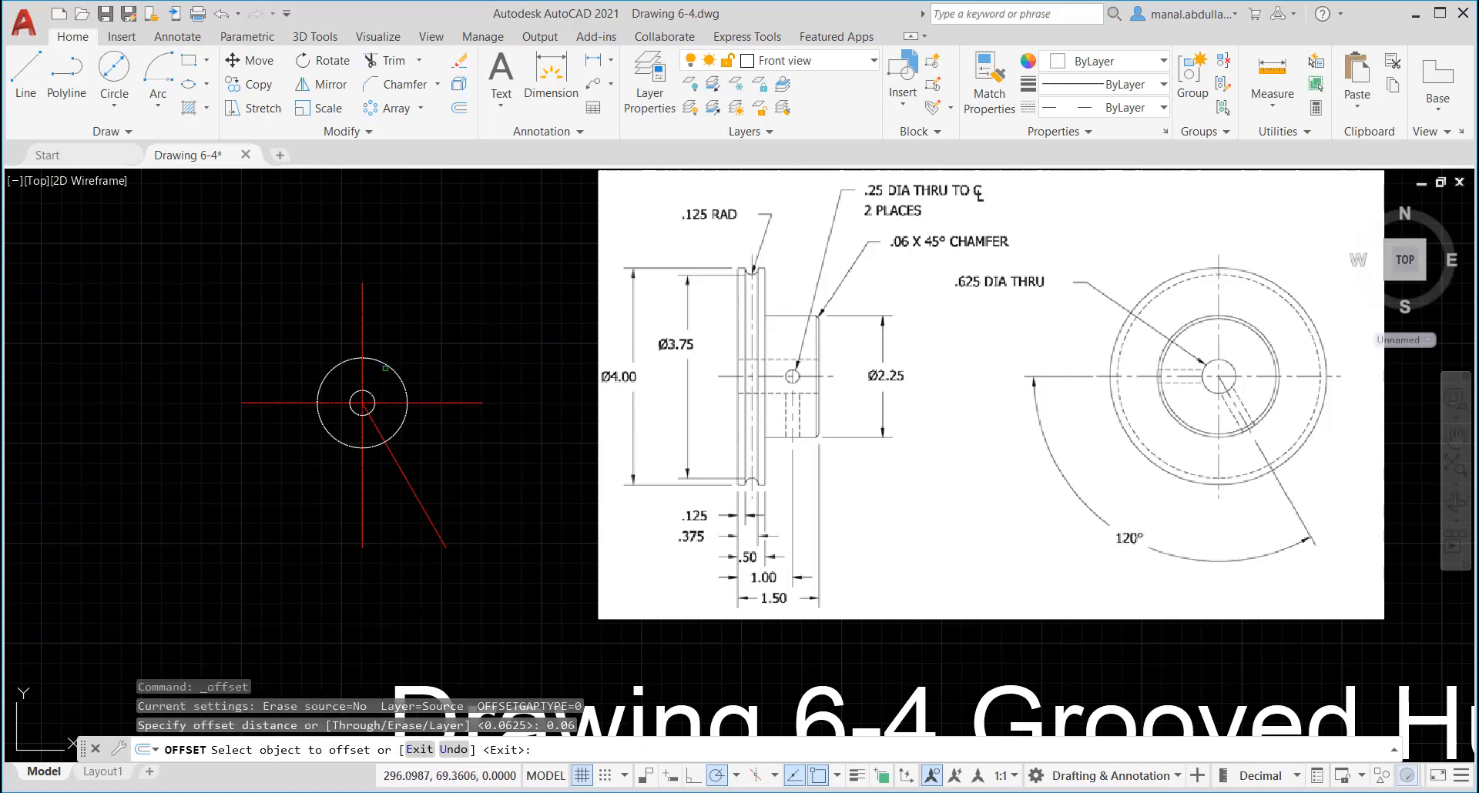
{"action": "left_click", "coordinate": [386, 369]}
{"action": "left_click", "coordinate": [383, 378]}
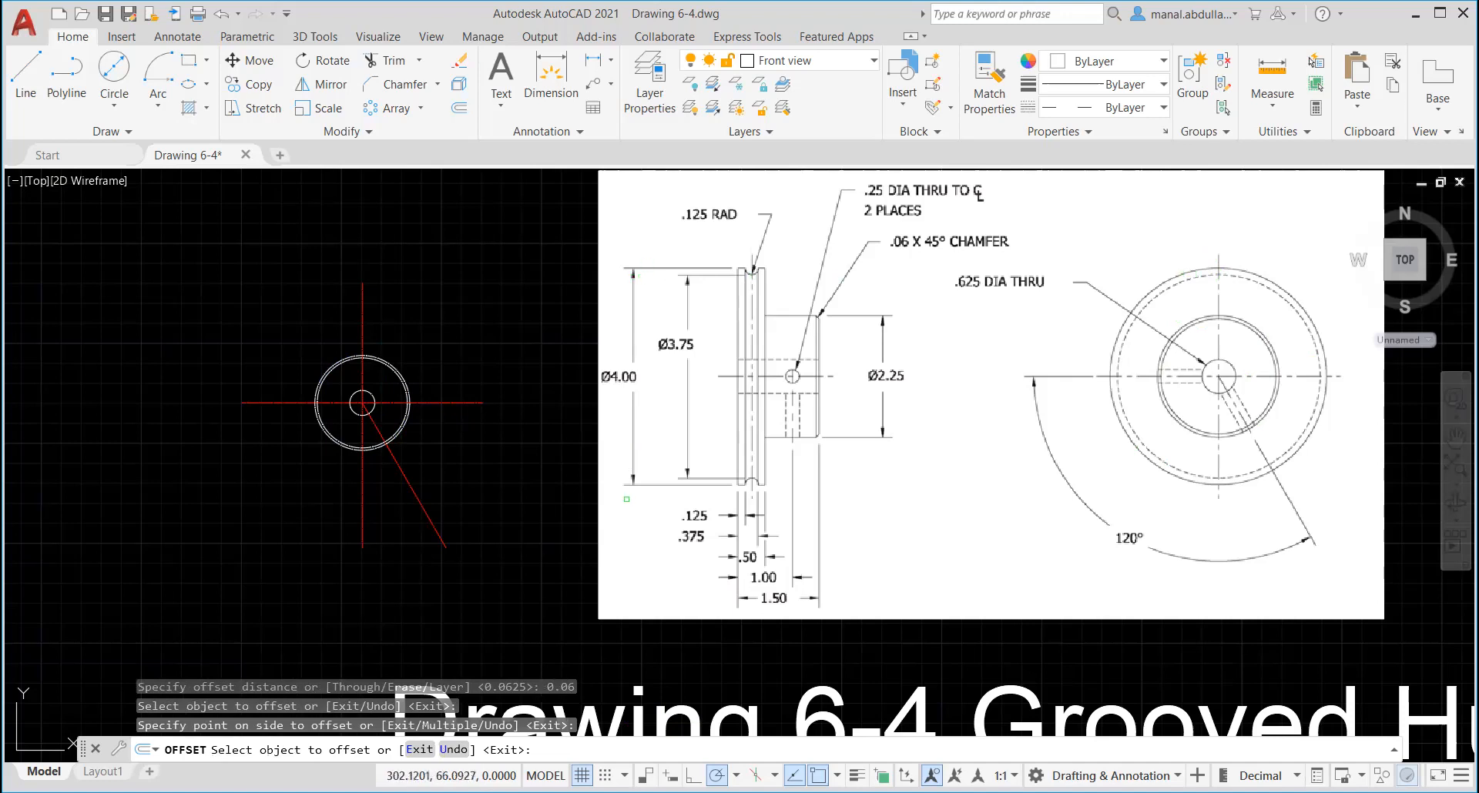
Step: Draw the outer rim circle with a diameter of 4, centred on the intersection of the centerlines
{"action": "left_click", "coordinate": [115, 111]}
{"action": "left_click", "coordinate": [135, 188]}
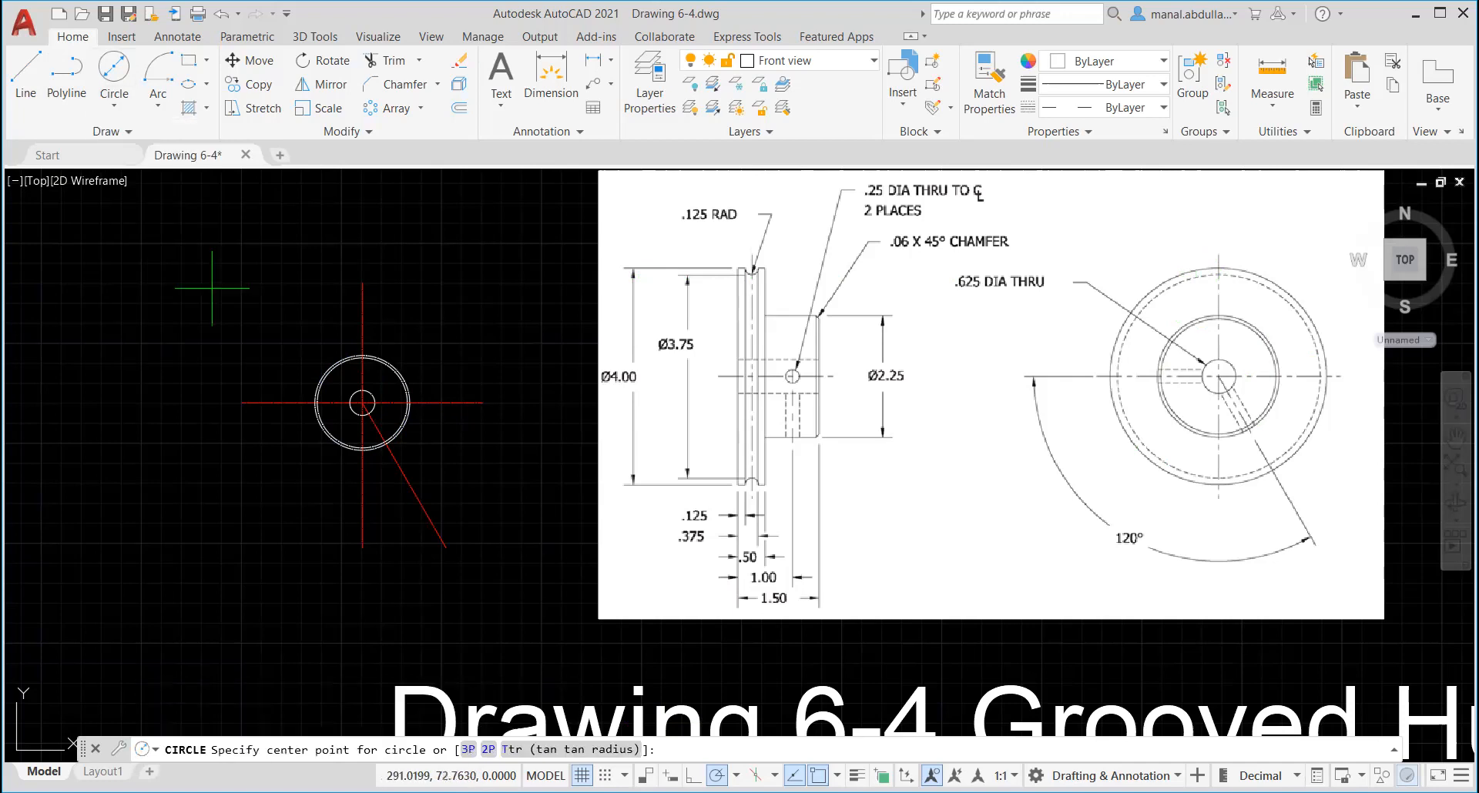
{"action": "left_click", "coordinate": [362, 402]}
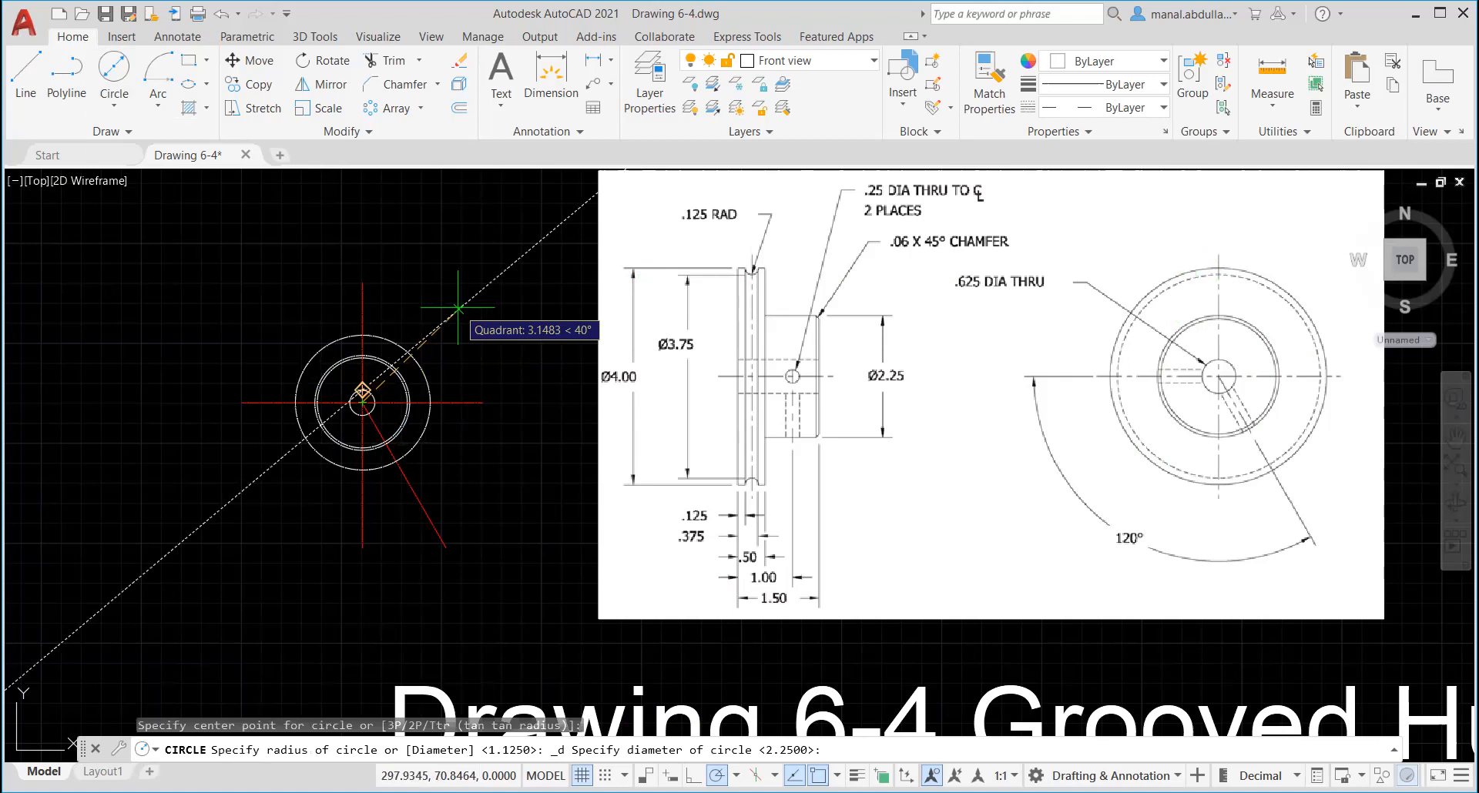
{"action": "type", "text": "4"}
{"action": "key", "text": "Return"}
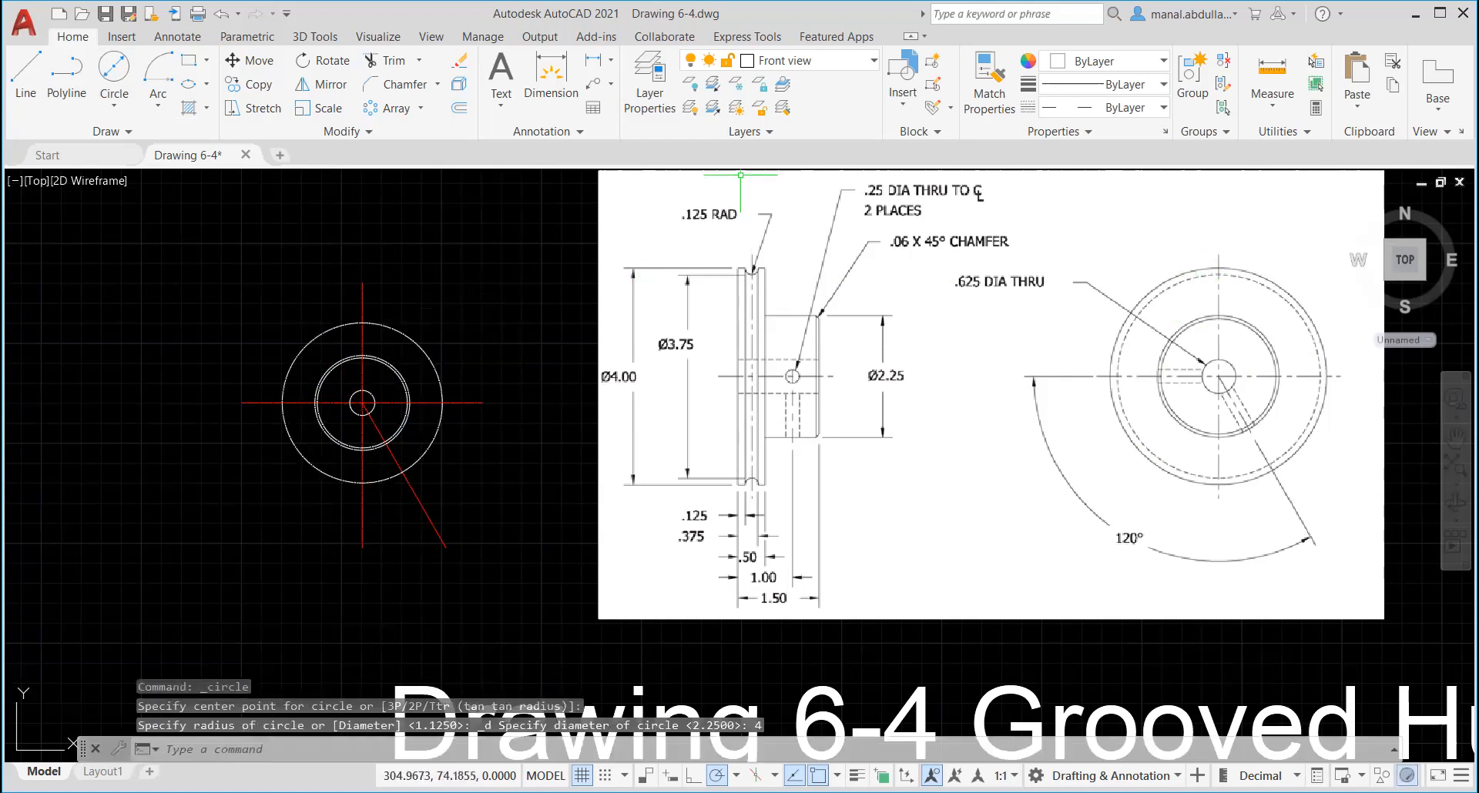
Step: Draw the groove circle with a diameter of 3.75 on the Hidden layer, centred on the centerline intersection, and save the drawing
{"action": "left_click", "coordinate": [866, 64]}
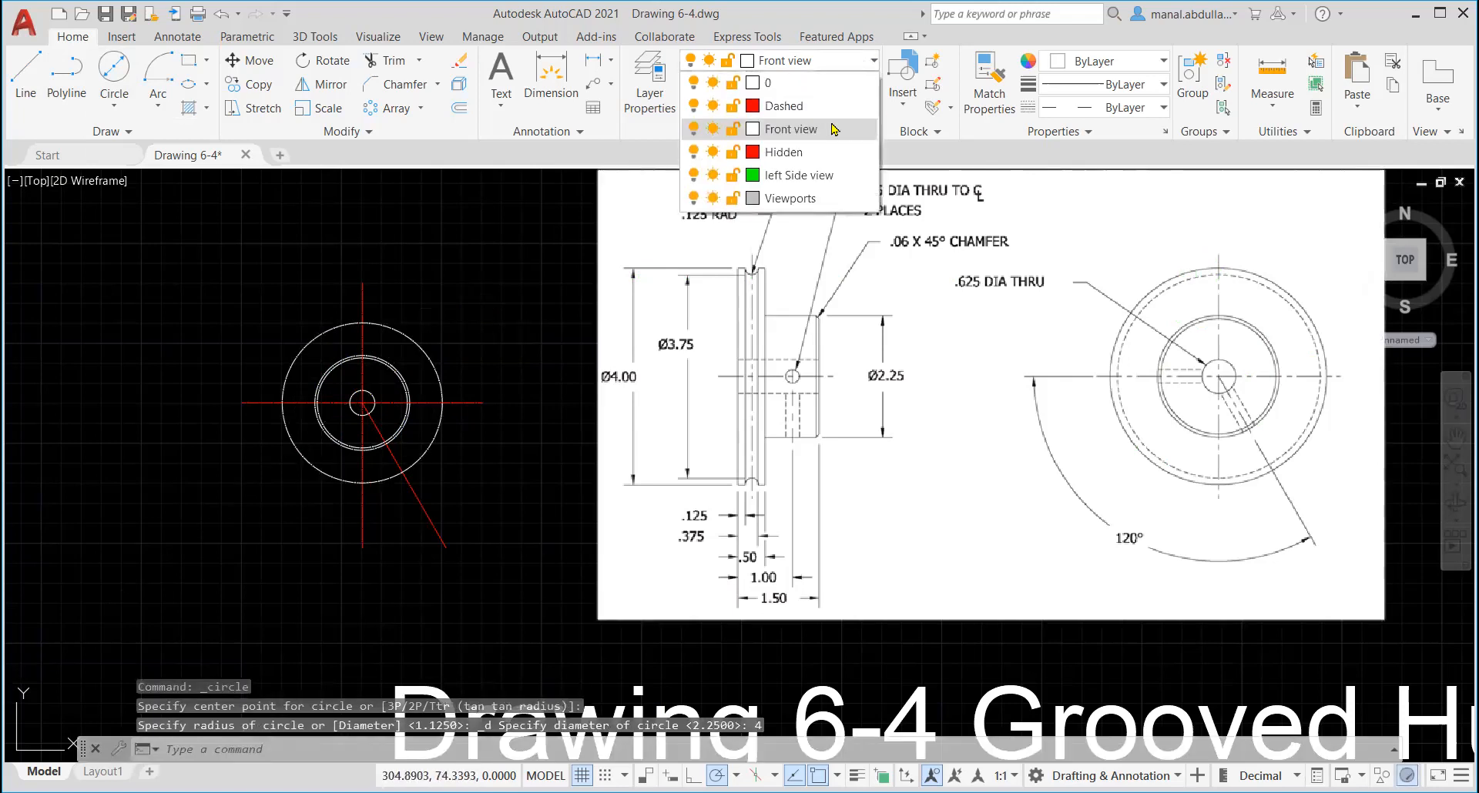
{"action": "left_click", "coordinate": [780, 153]}
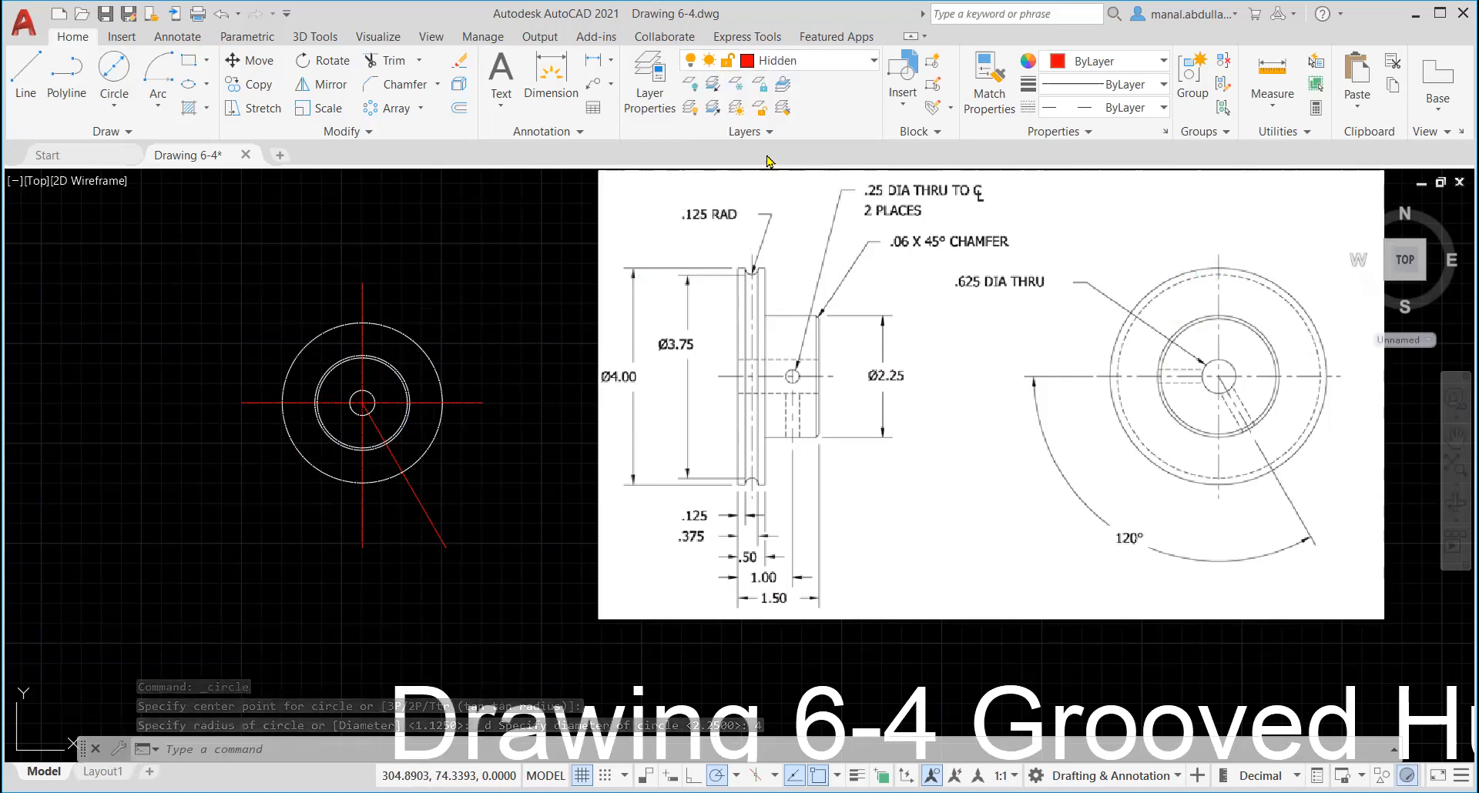
{"action": "left_click", "coordinate": [115, 108]}
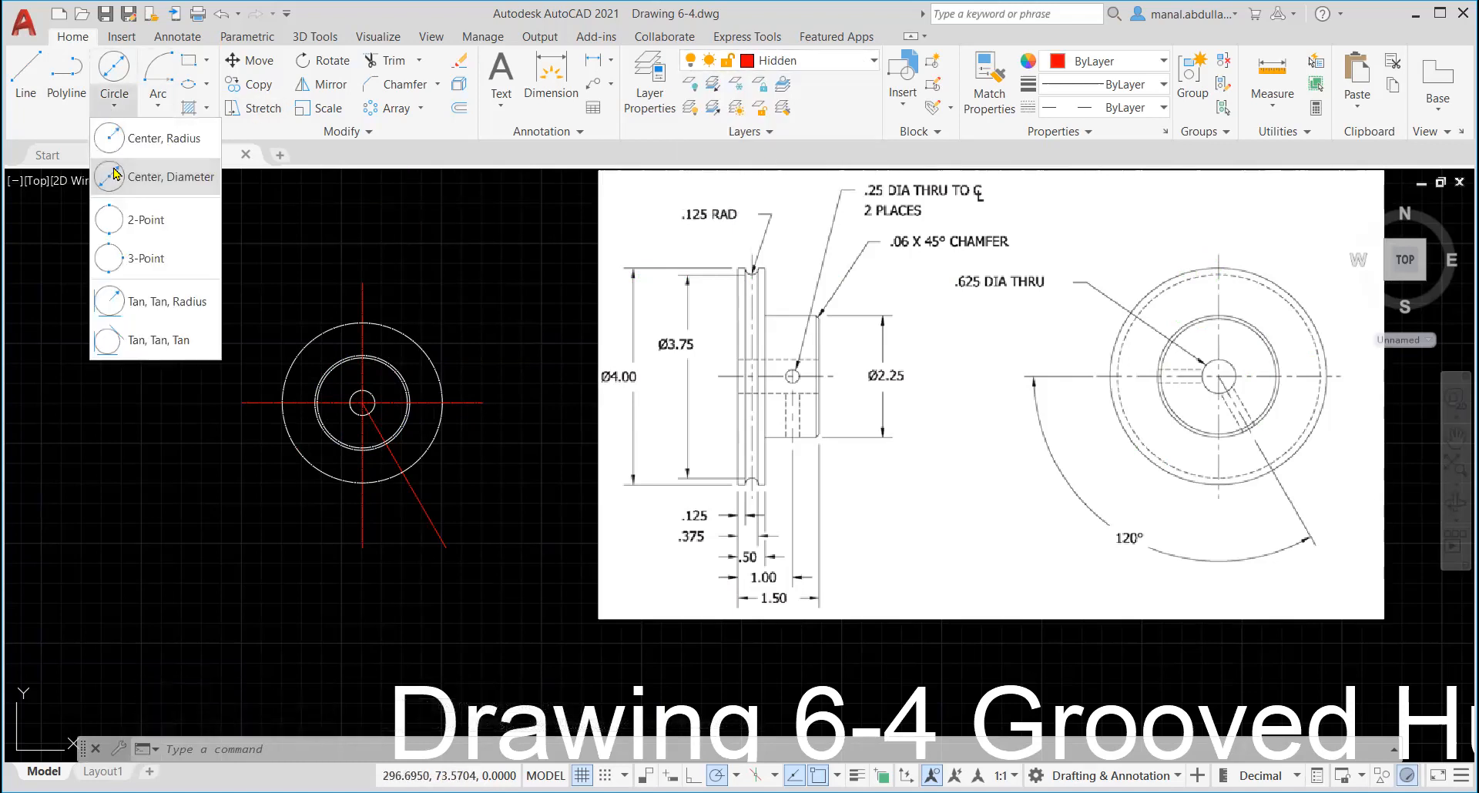
{"action": "left_click", "coordinate": [137, 178]}
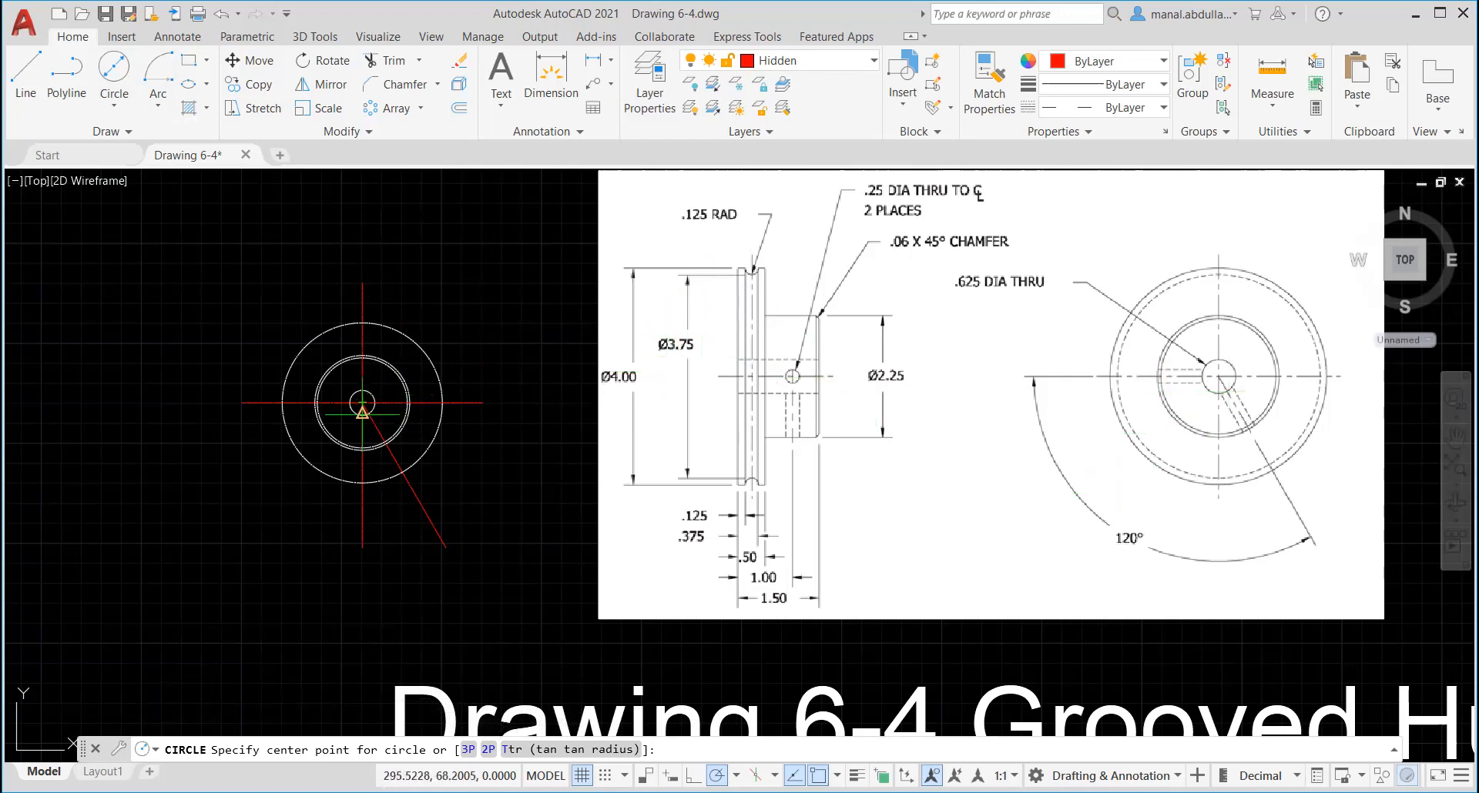
{"action": "left_click", "coordinate": [362, 402]}
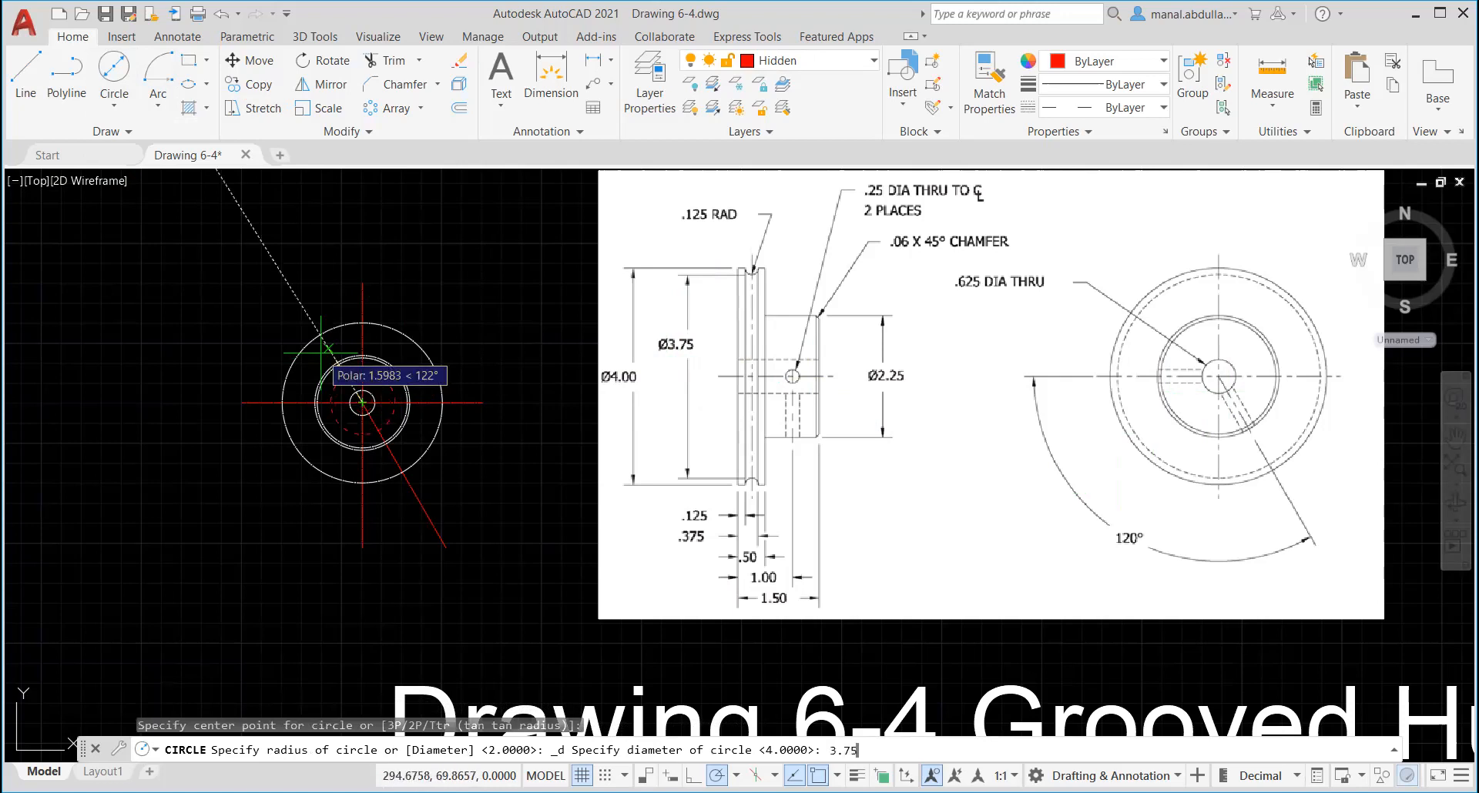
{"action": "key", "text": "Return"}
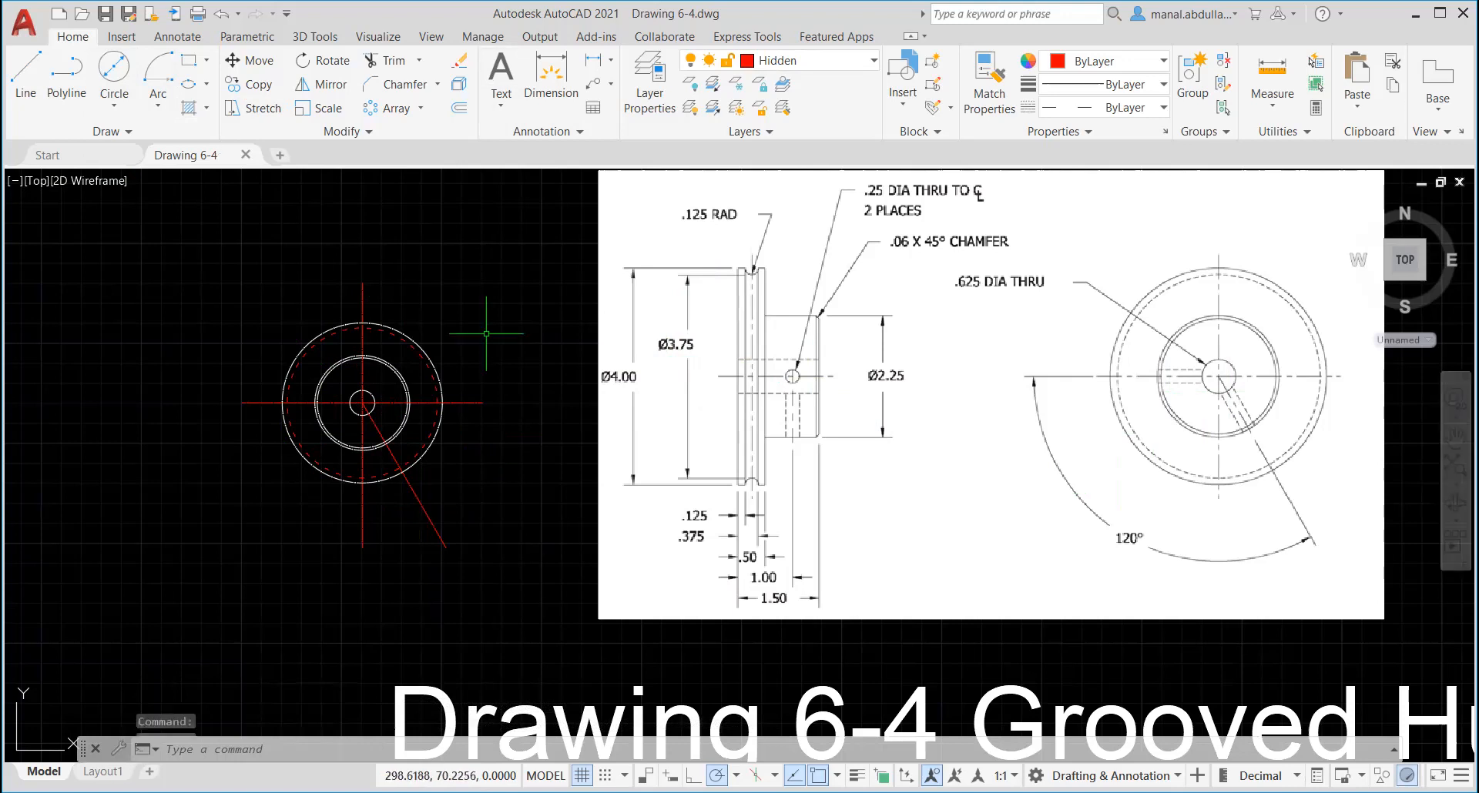
{"action": "key", "text": "ctrl+s"}
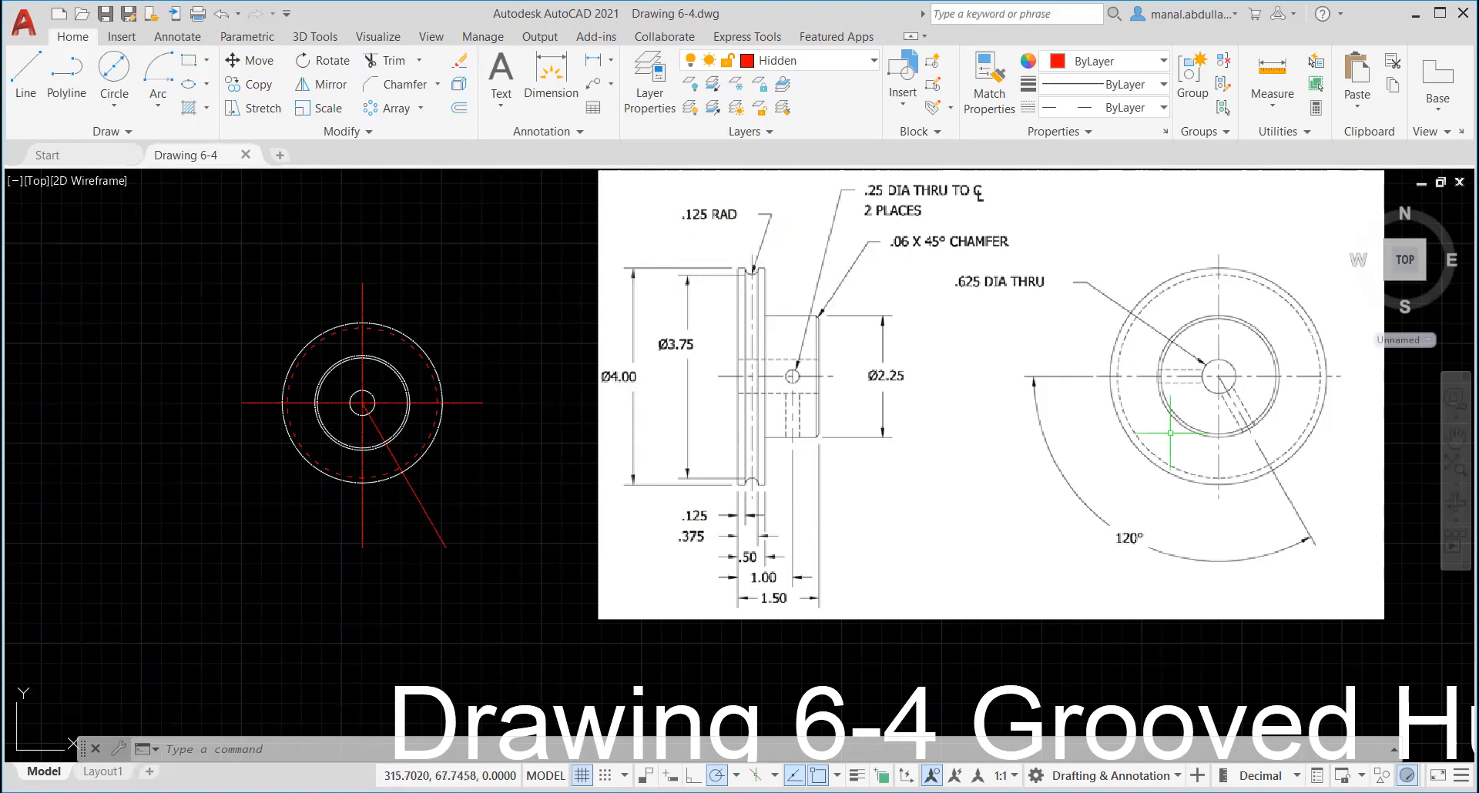
Step: Make the left Side view layer current
{"action": "scroll", "coordinate": [1218, 382], "scroll_direction": "up", "scroll_amount": 2}
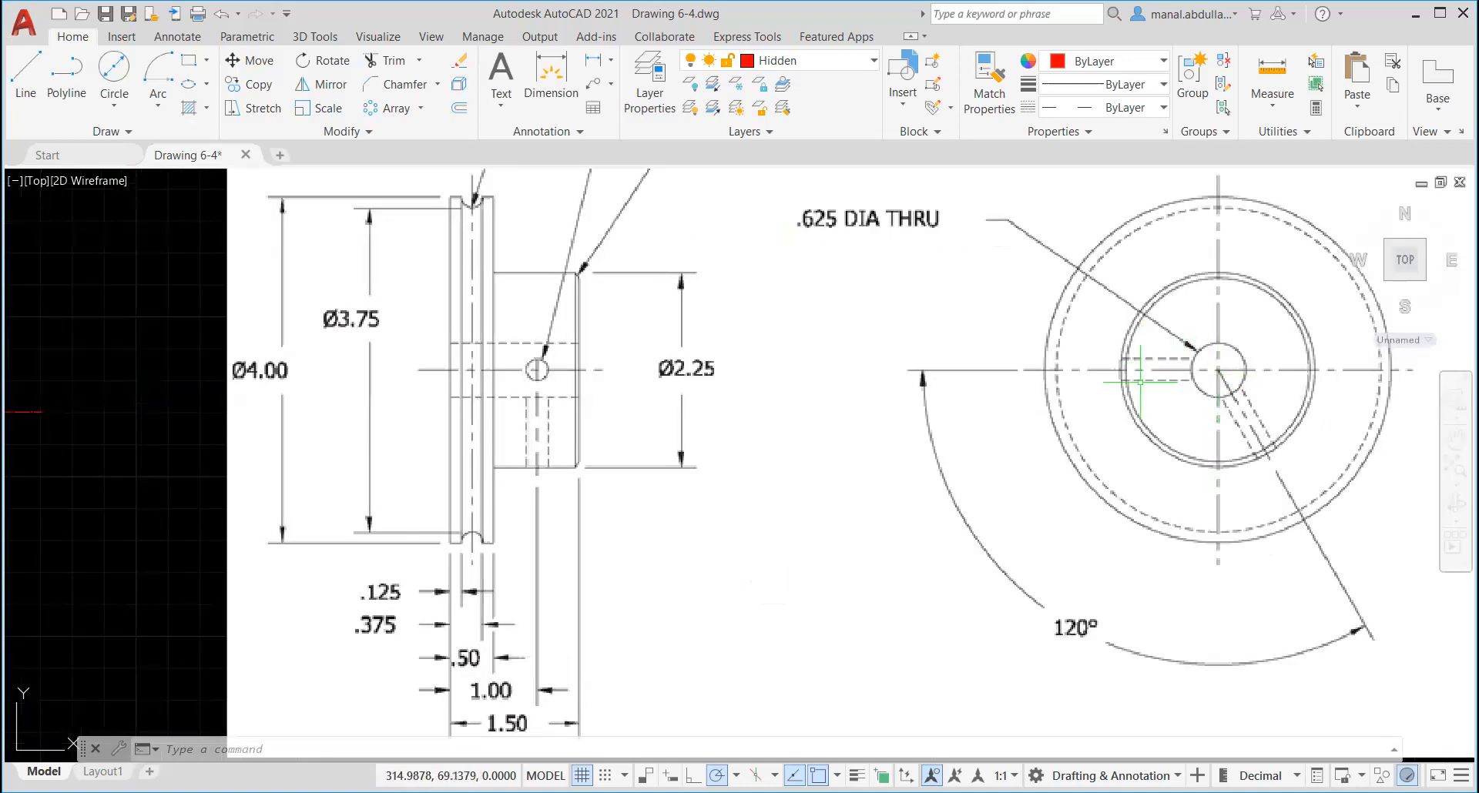
{"action": "scroll", "coordinate": [983, 462], "scroll_direction": "down", "scroll_amount": 2}
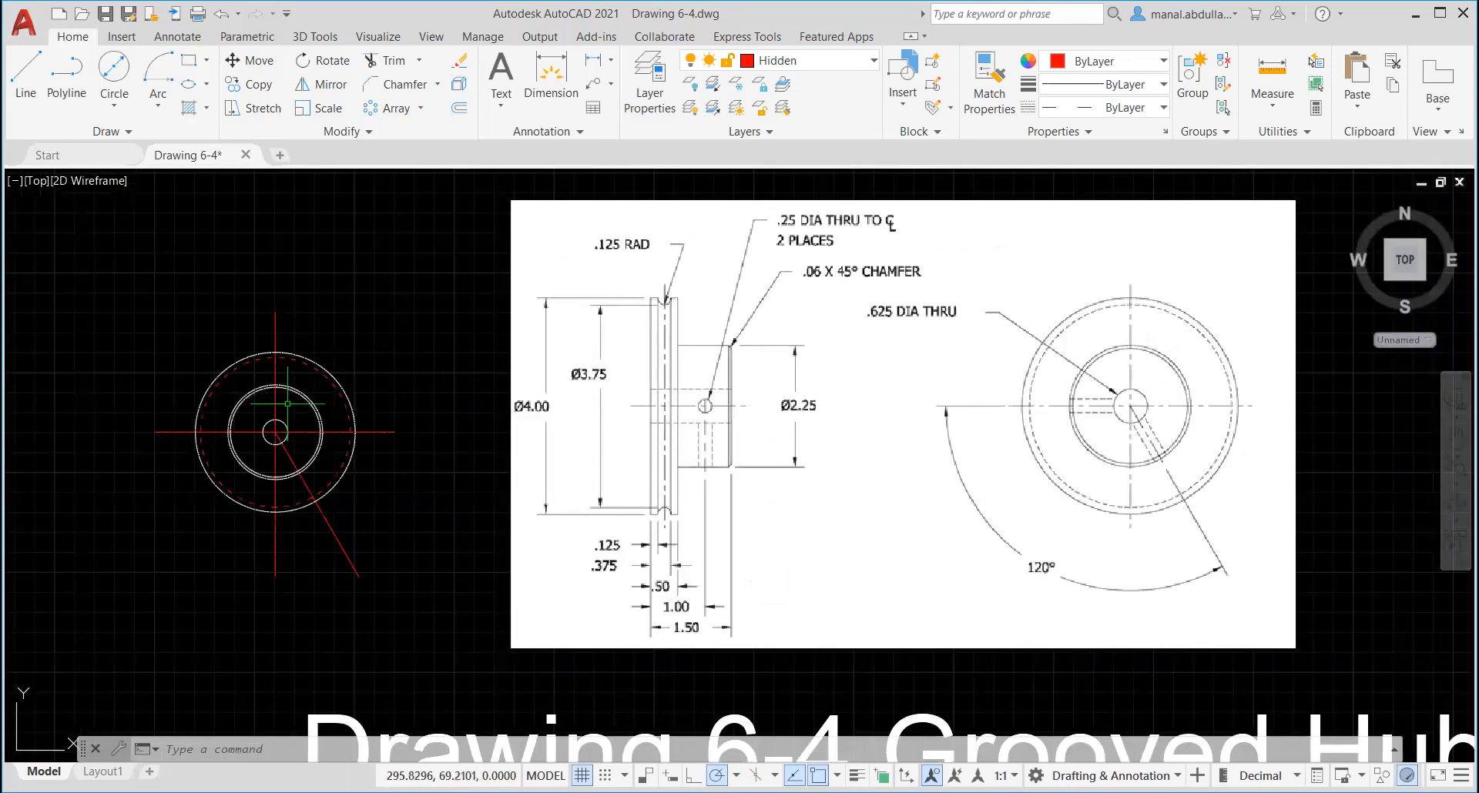
{"action": "mouse_move", "coordinate": [288, 404]}
{"action": "middle_mouse_down"}
{"action": "mouse_move", "coordinate": [324, 424]}
{"action": "mouse_move", "coordinate": [477, 433]}
{"action": "middle_mouse_up"}
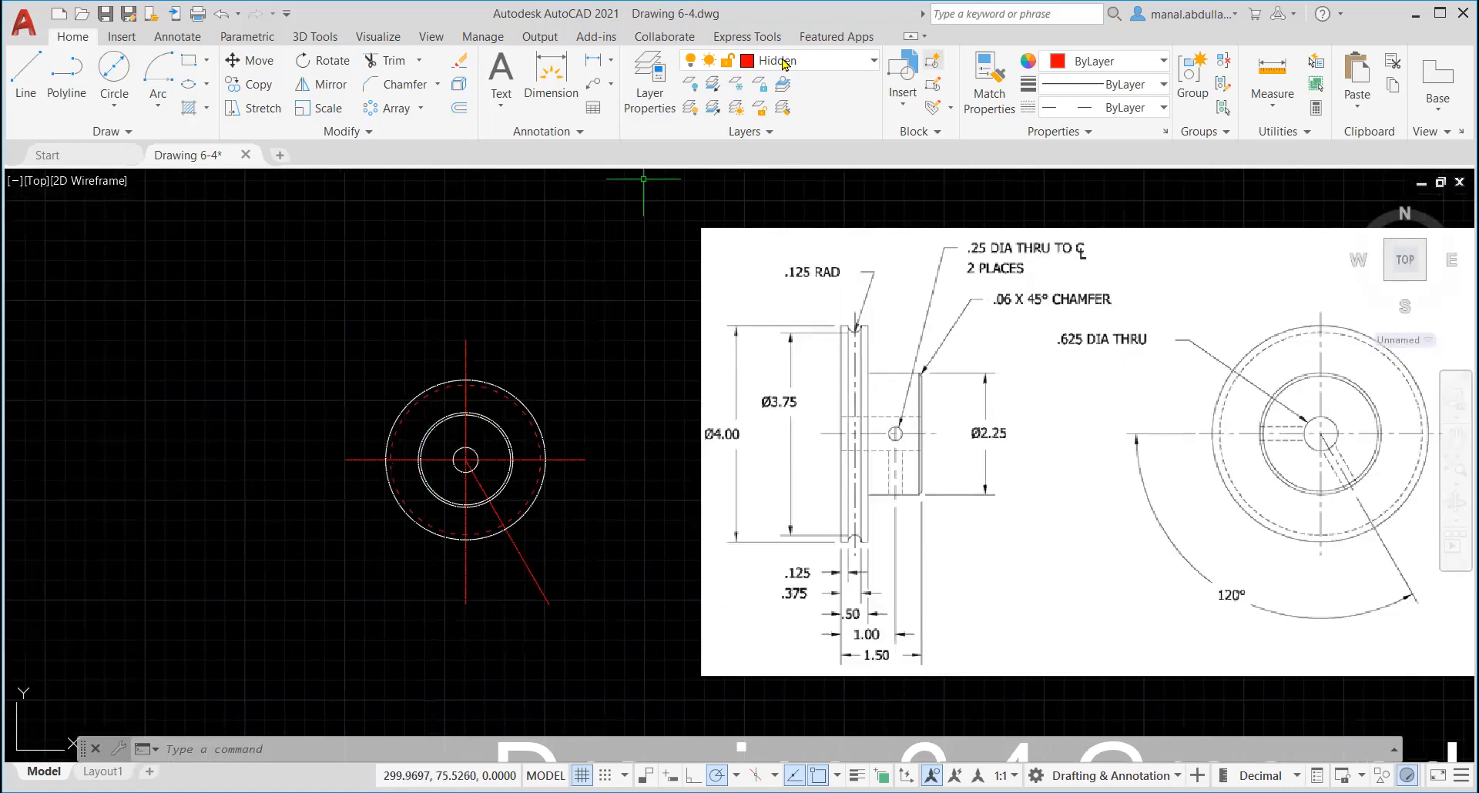
{"action": "left_click", "coordinate": [859, 67]}
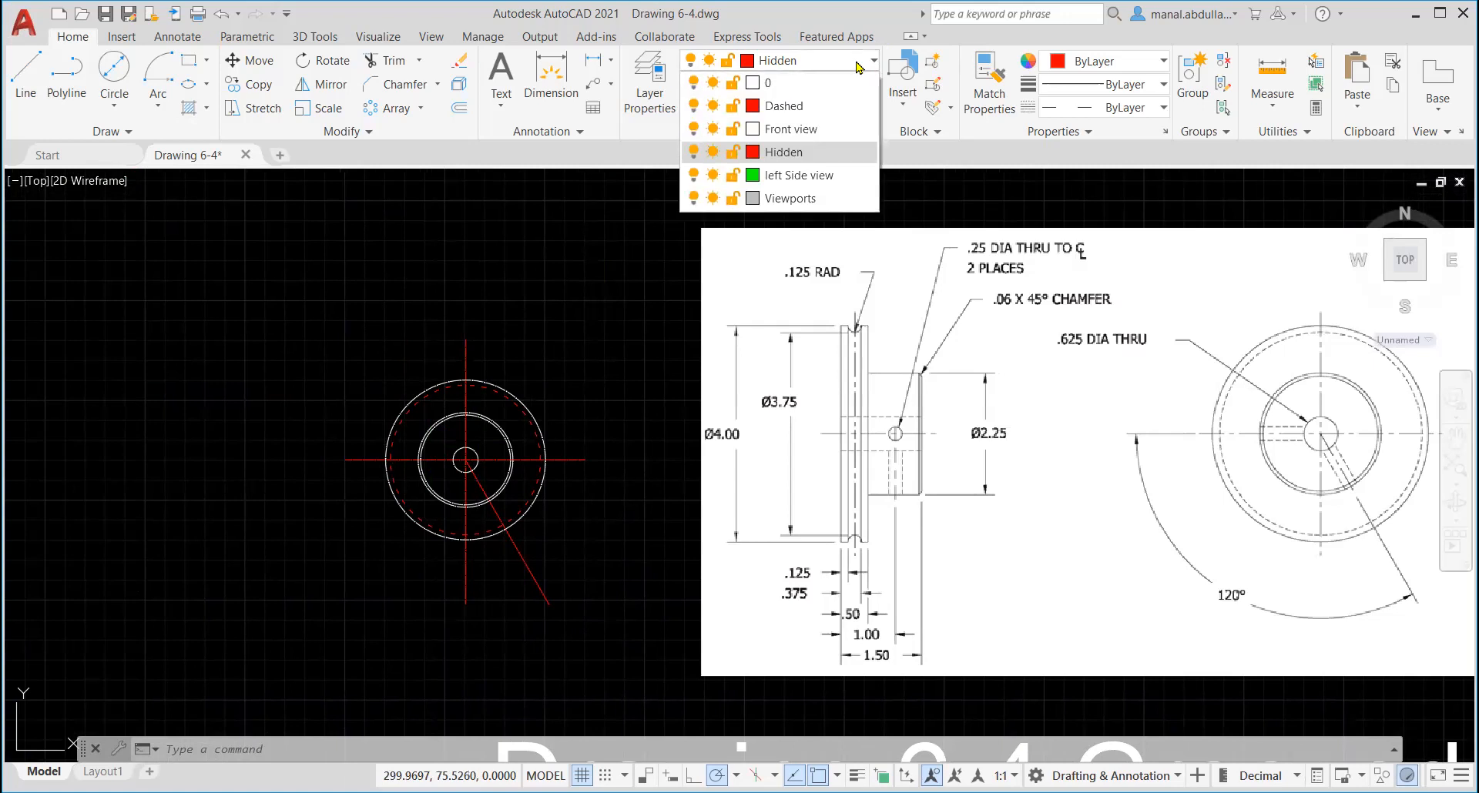
{"action": "left_click", "coordinate": [789, 176]}
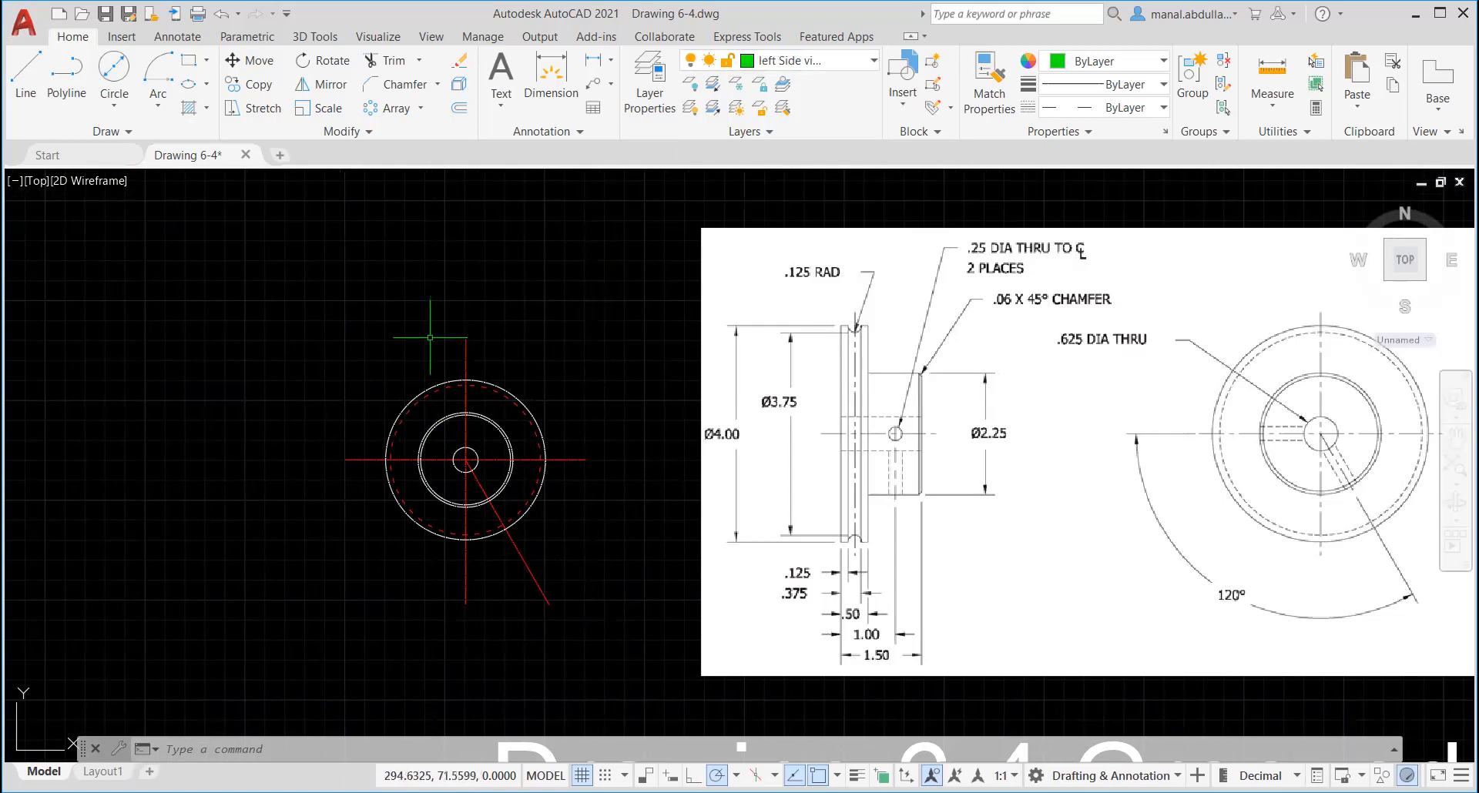
Step: Draw the rim's vertical outer edge line to the left of the circular view, aligned with the upper and lower quadrants of the outermost circle
{"action": "left_click", "coordinate": [26, 81]}
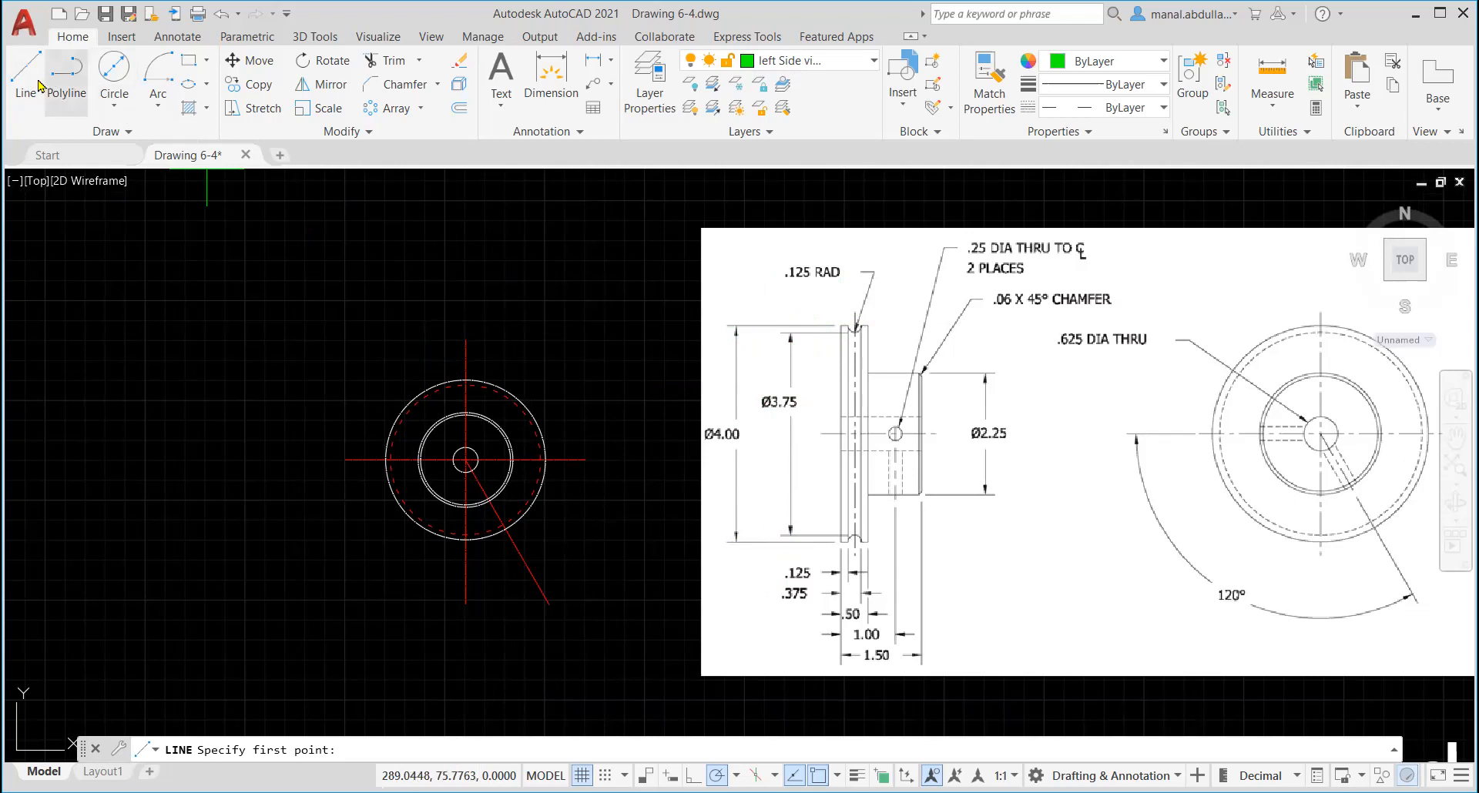
{"action": "key", "text": "Escape"}
{"action": "key", "text": "Return"}
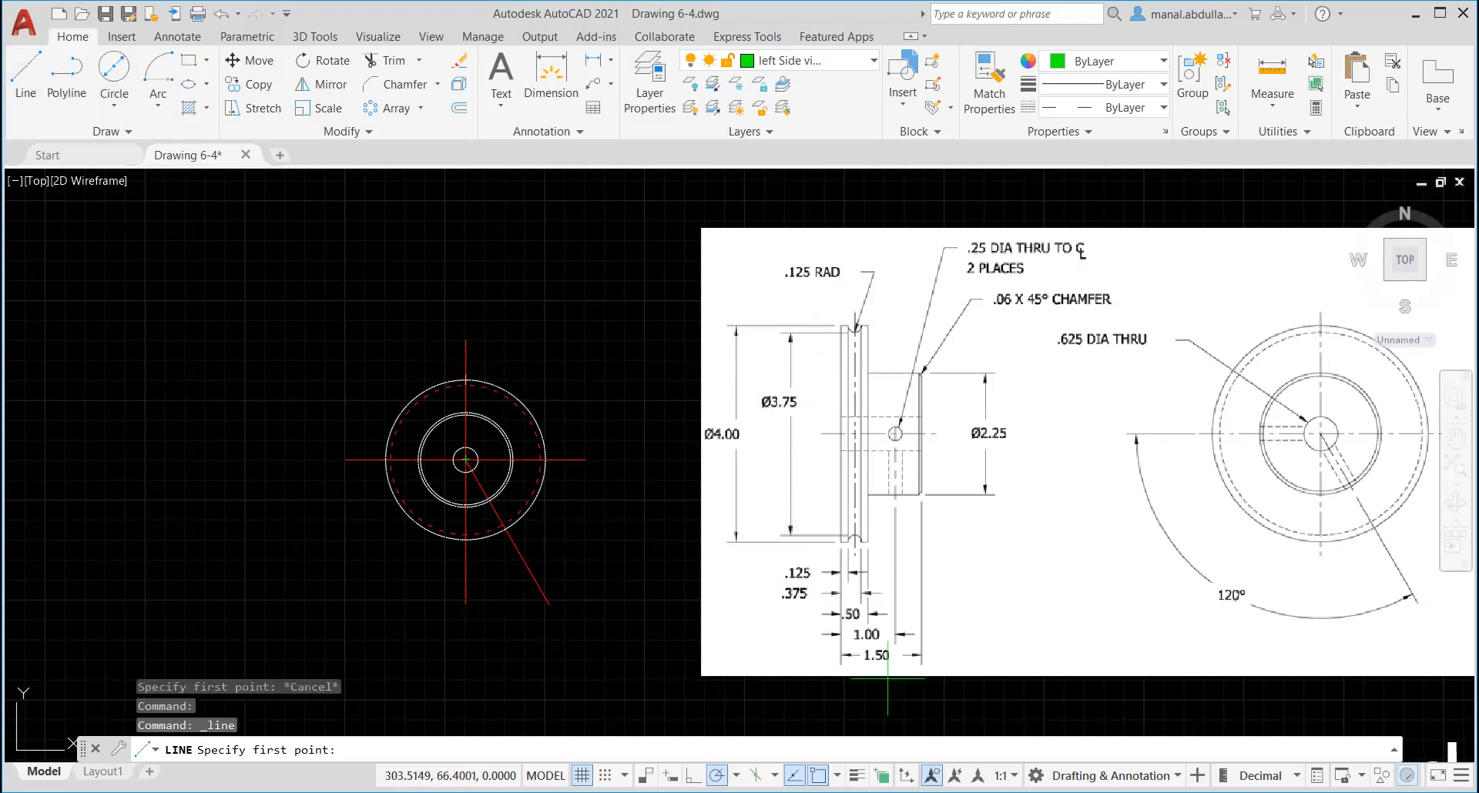
{"action": "left_click", "coordinate": [837, 776]}
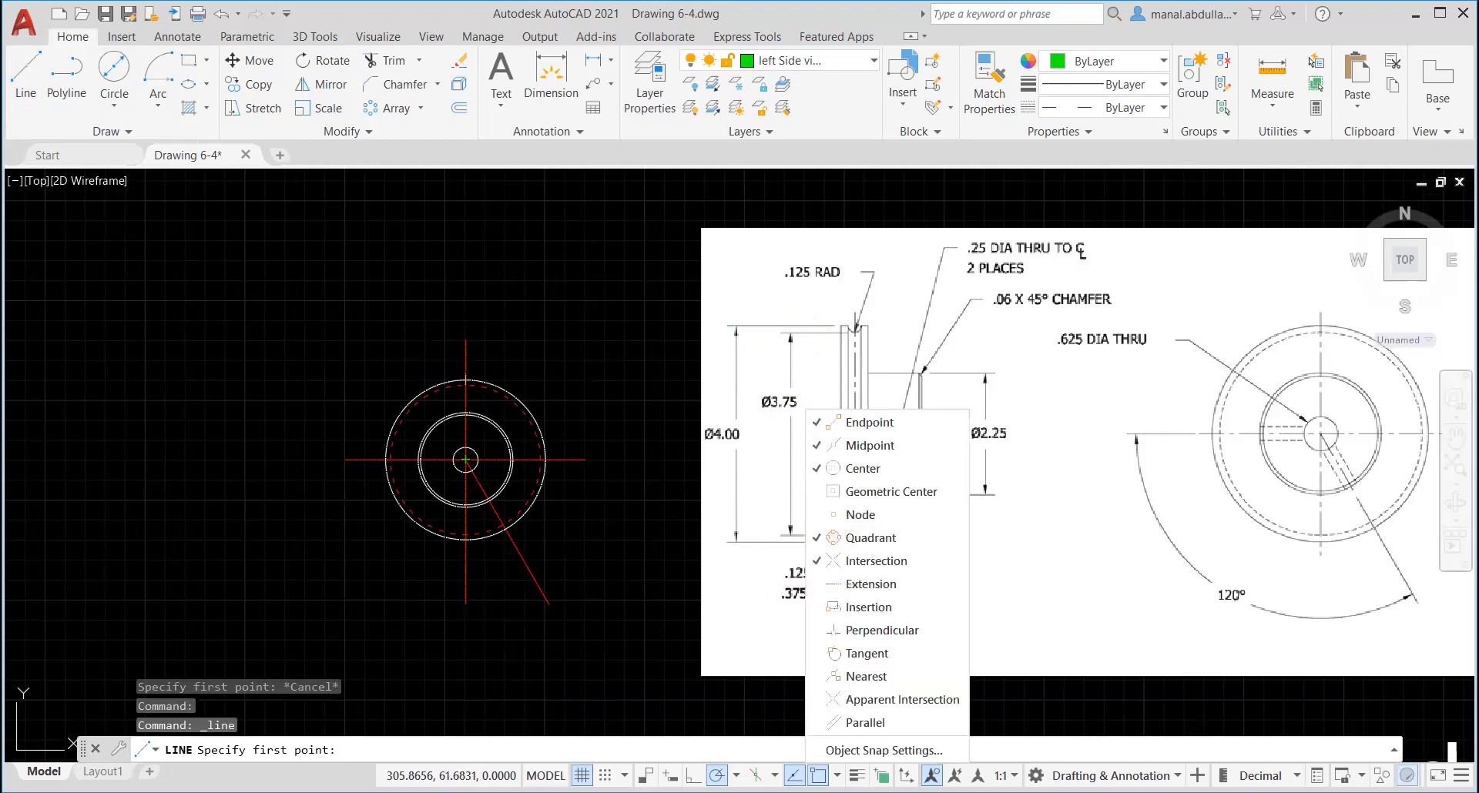
{"action": "left_click", "coordinate": [670, 546]}
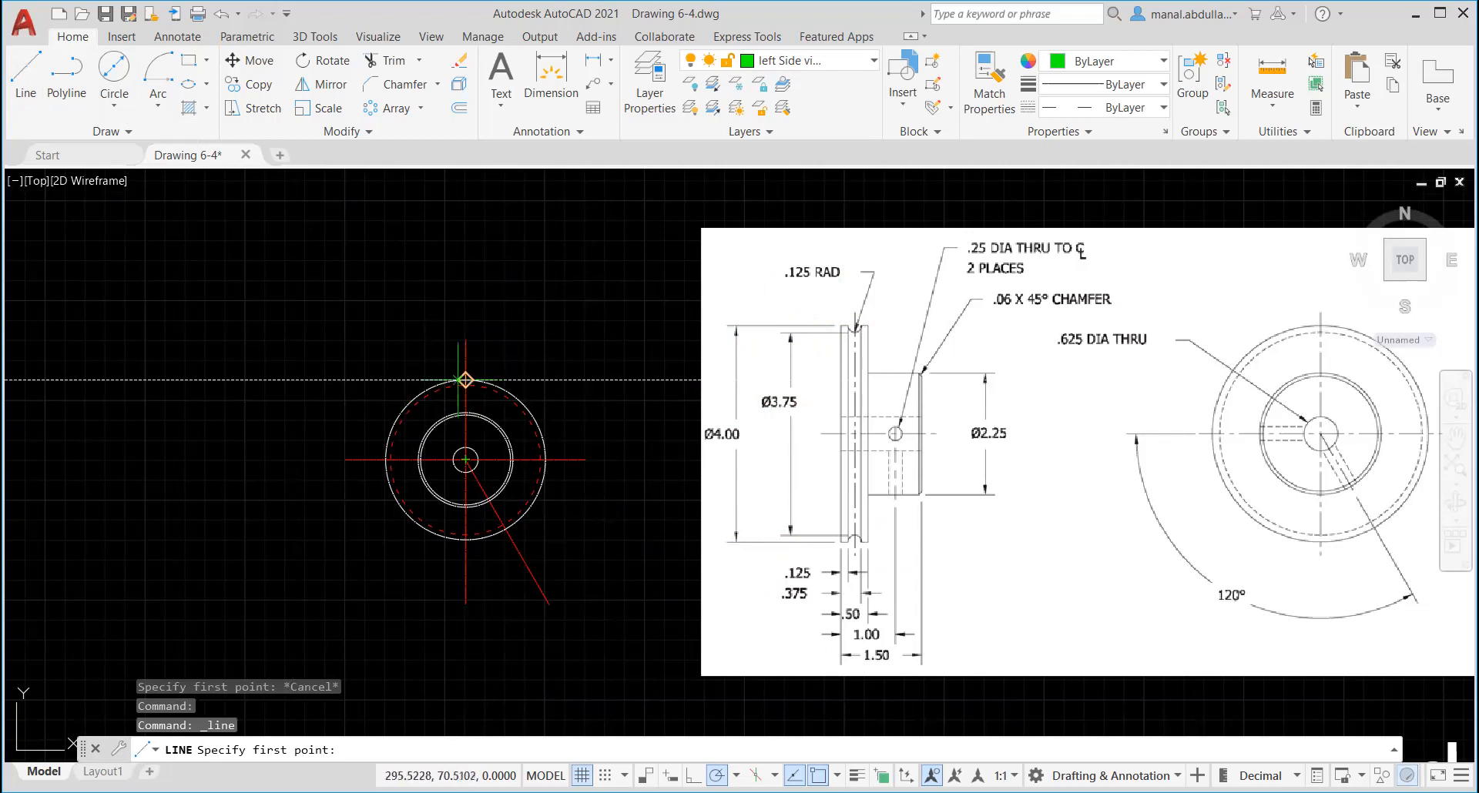
{"action": "left_click", "coordinate": [163, 380]}
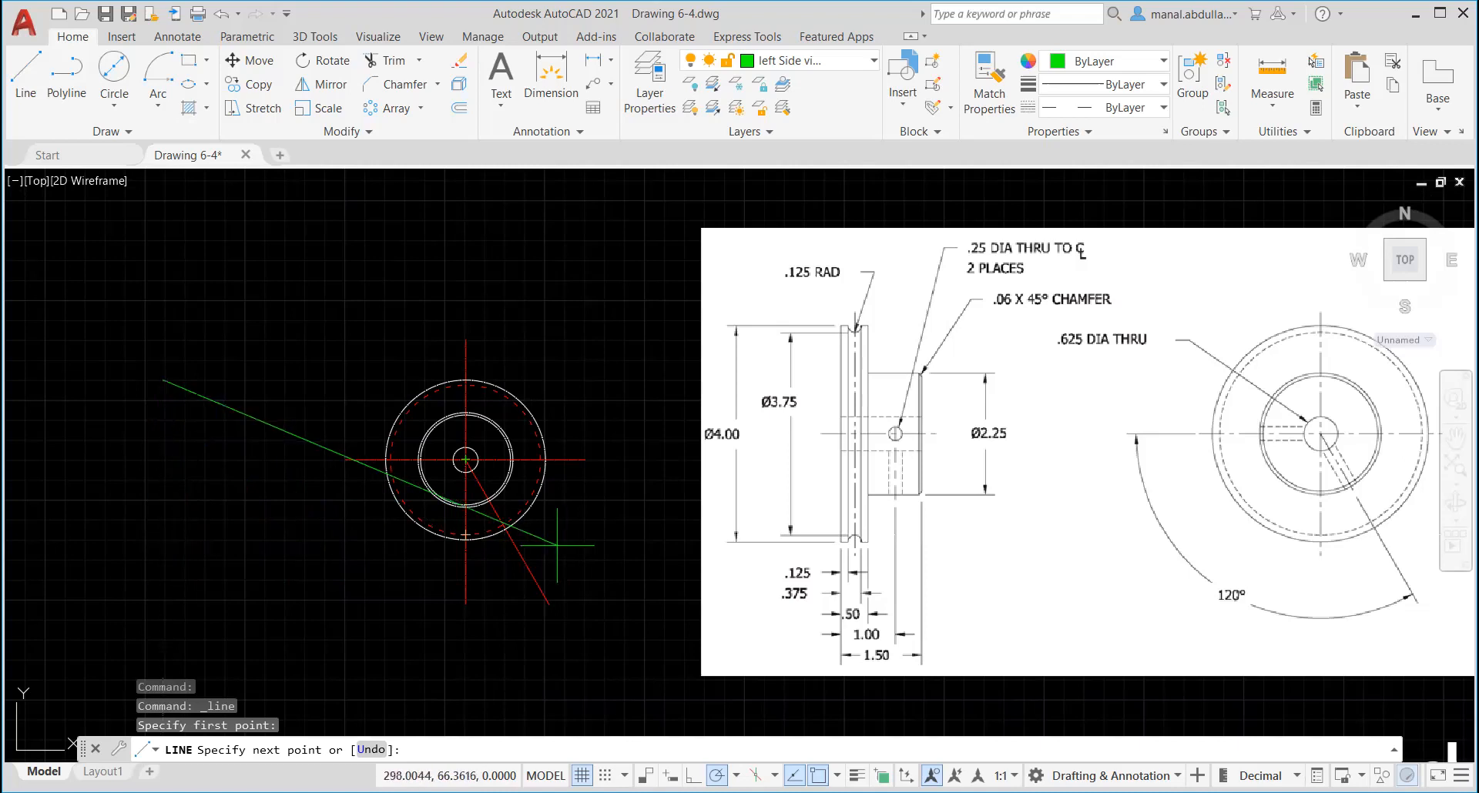
{"action": "scroll", "coordinate": [470, 547], "scroll_direction": "up", "scroll_amount": 3}
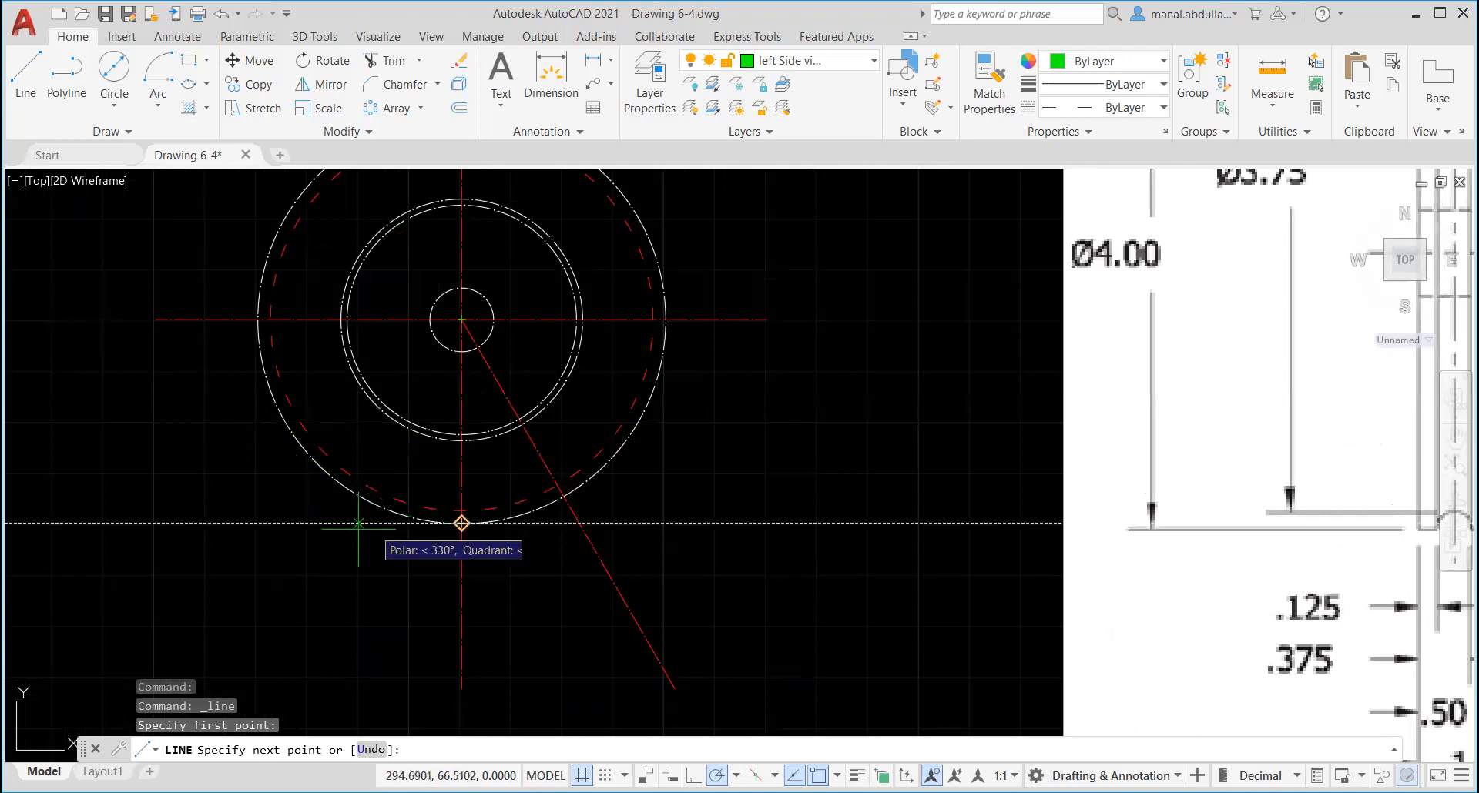
{"action": "scroll", "coordinate": [85, 542], "scroll_direction": "down", "scroll_amount": 1}
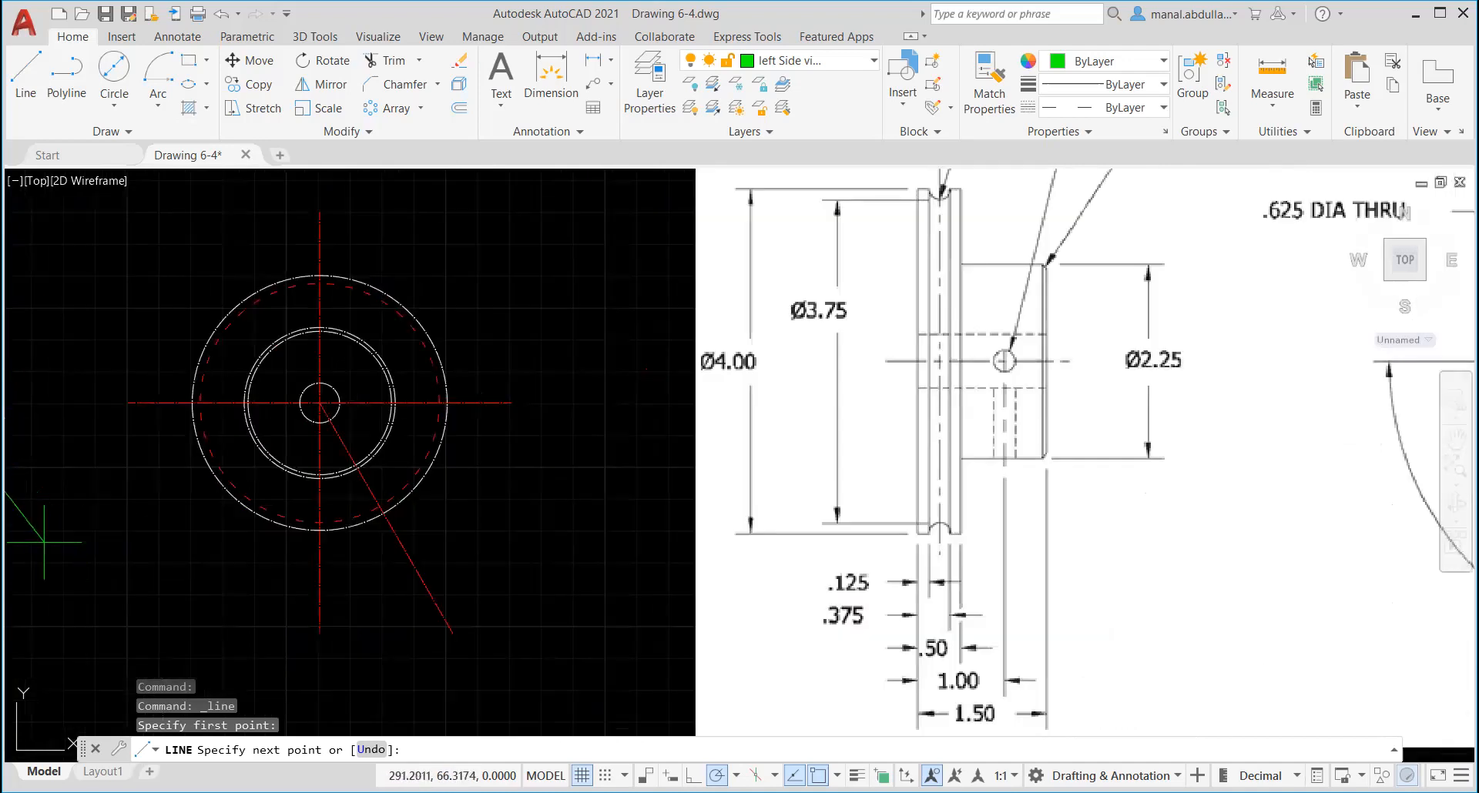
{"action": "scroll", "coordinate": [148, 523], "scroll_direction": "down", "scroll_amount": 1}
{"action": "middle_click_drag", "start_coordinate": [147, 522], "coordinate": [457, 550]}
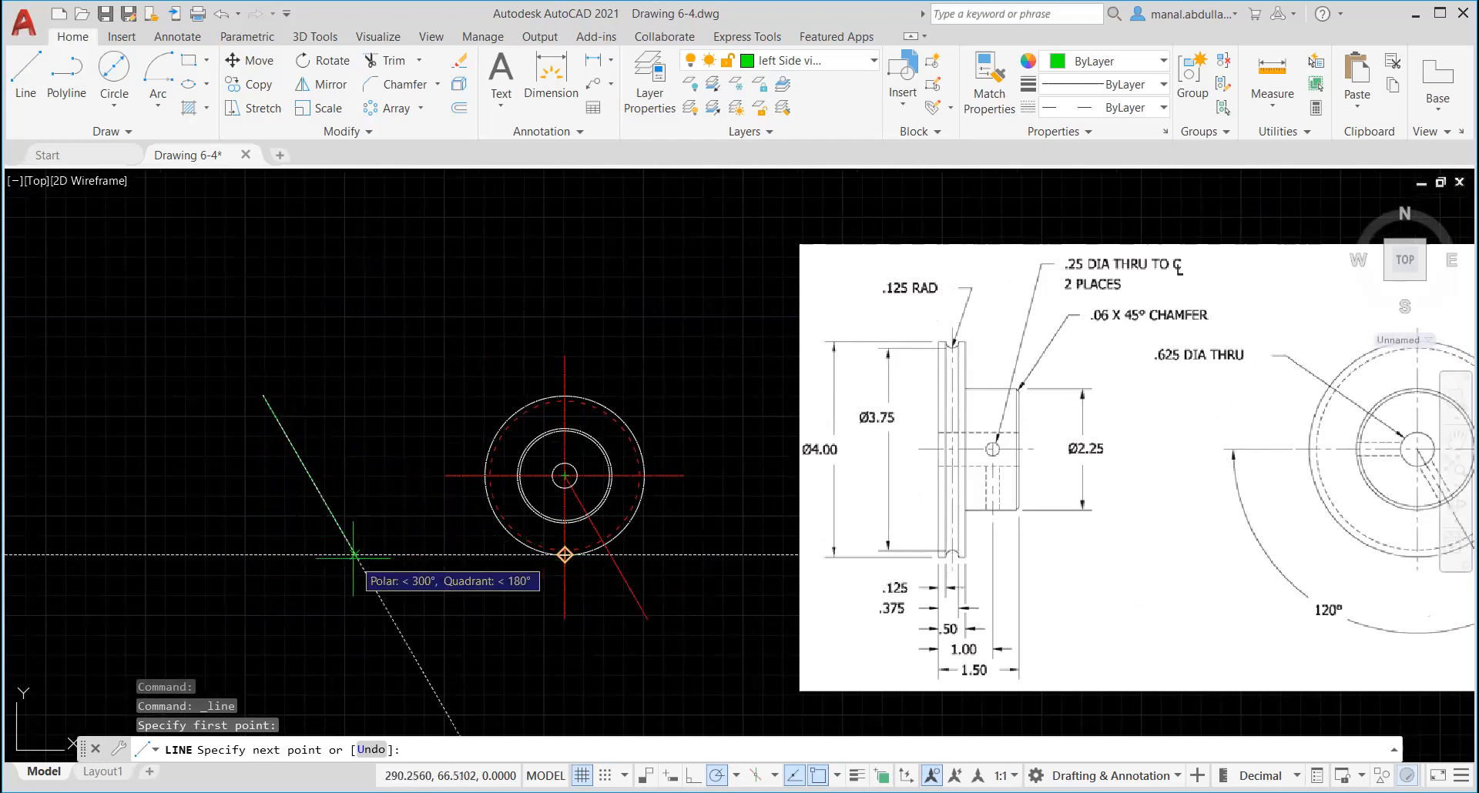
{"action": "left_click", "coordinate": [263, 555]}
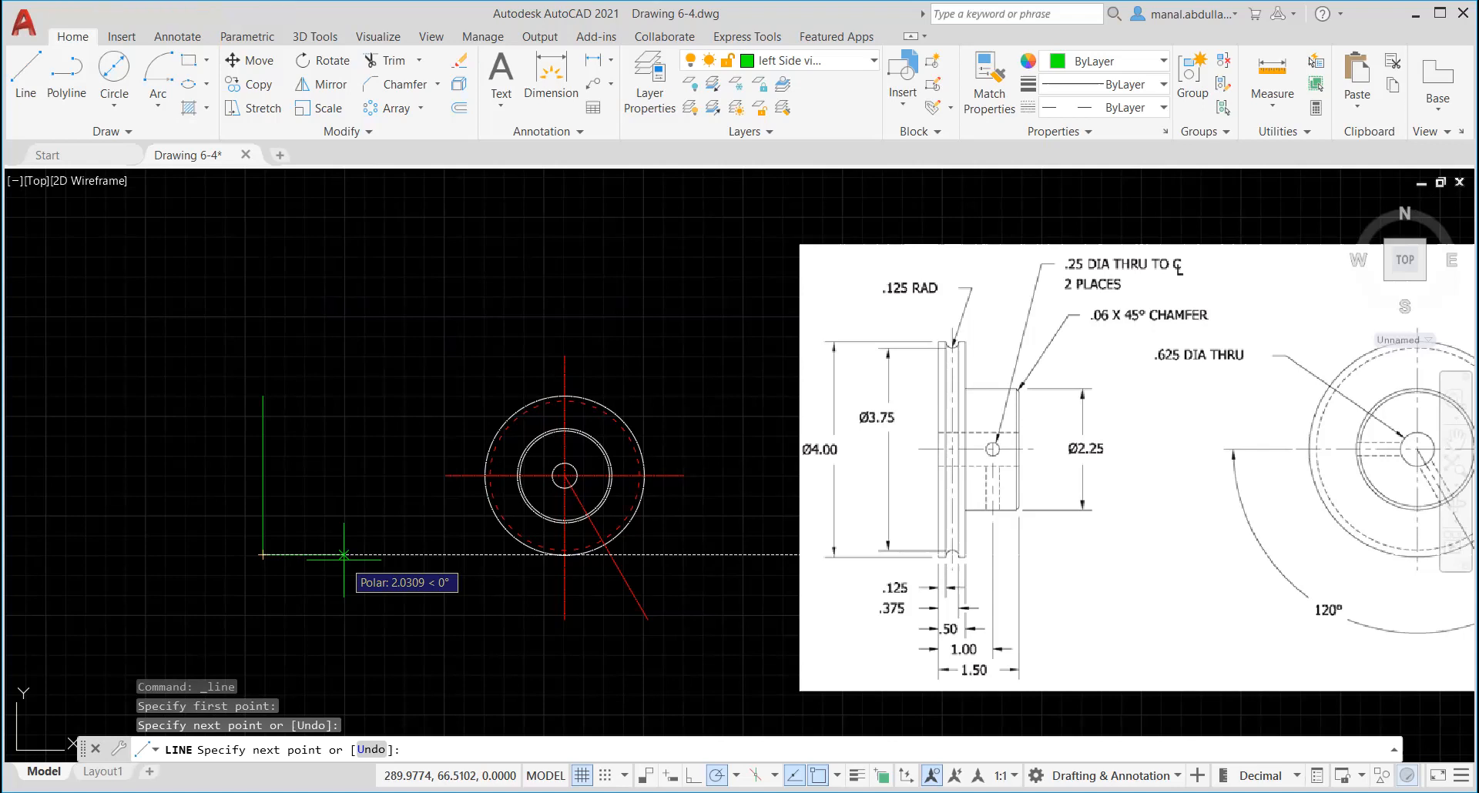
Step: Continue the line into a closed rim rectangle with a 0.125 bottom edge and a vertical edge 4 long, ending at the start point
{"action": "type", "text": ".125"}
{"action": "key", "text": "Return"}
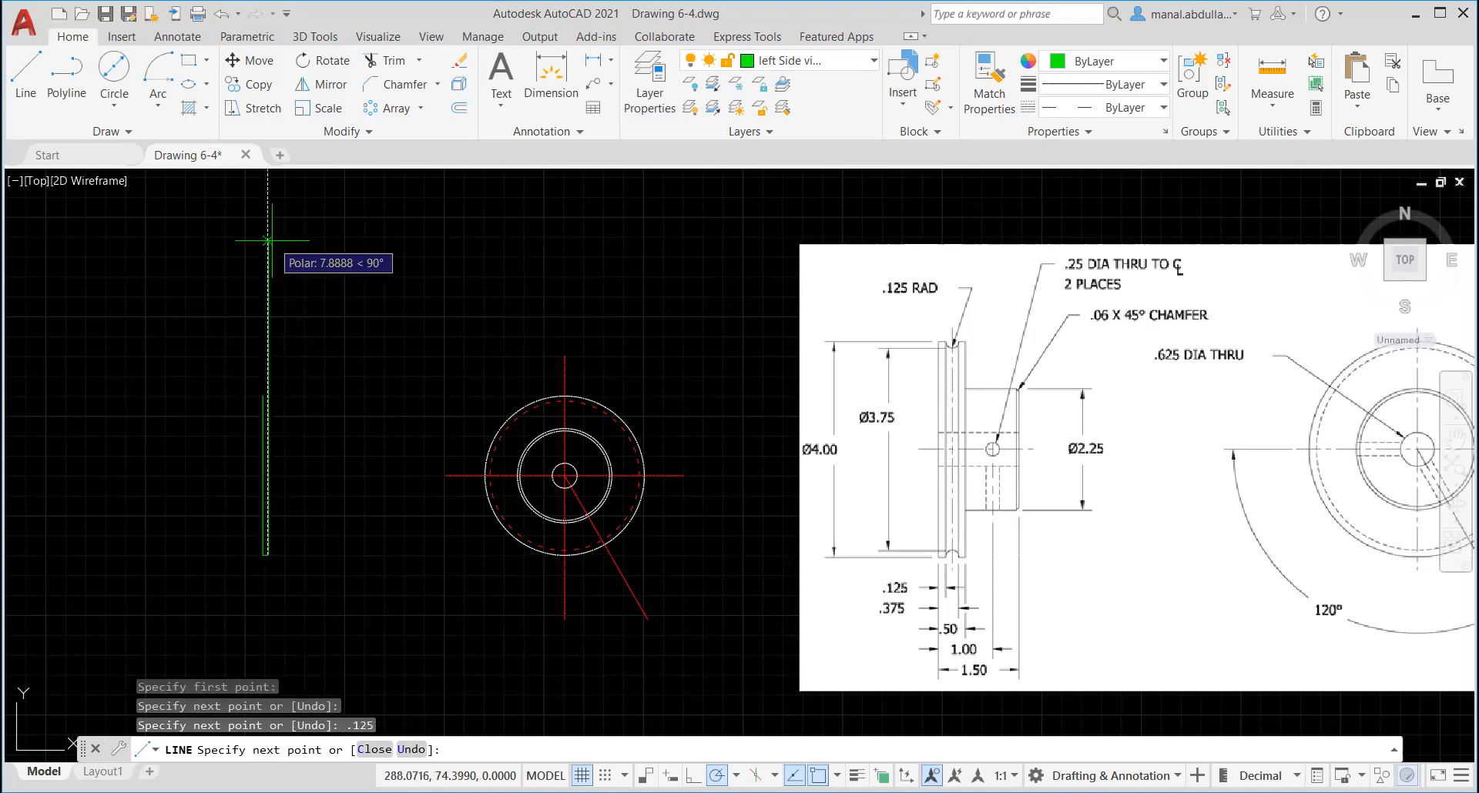
{"action": "scroll", "coordinate": [270, 240], "scroll_direction": "up", "scroll_amount": 3}
{"action": "scroll", "coordinate": [303, 403], "scroll_direction": "up", "scroll_amount": 2}
{"action": "middle_click_drag", "start_coordinate": [320, 532], "coordinate": [471, 210]}
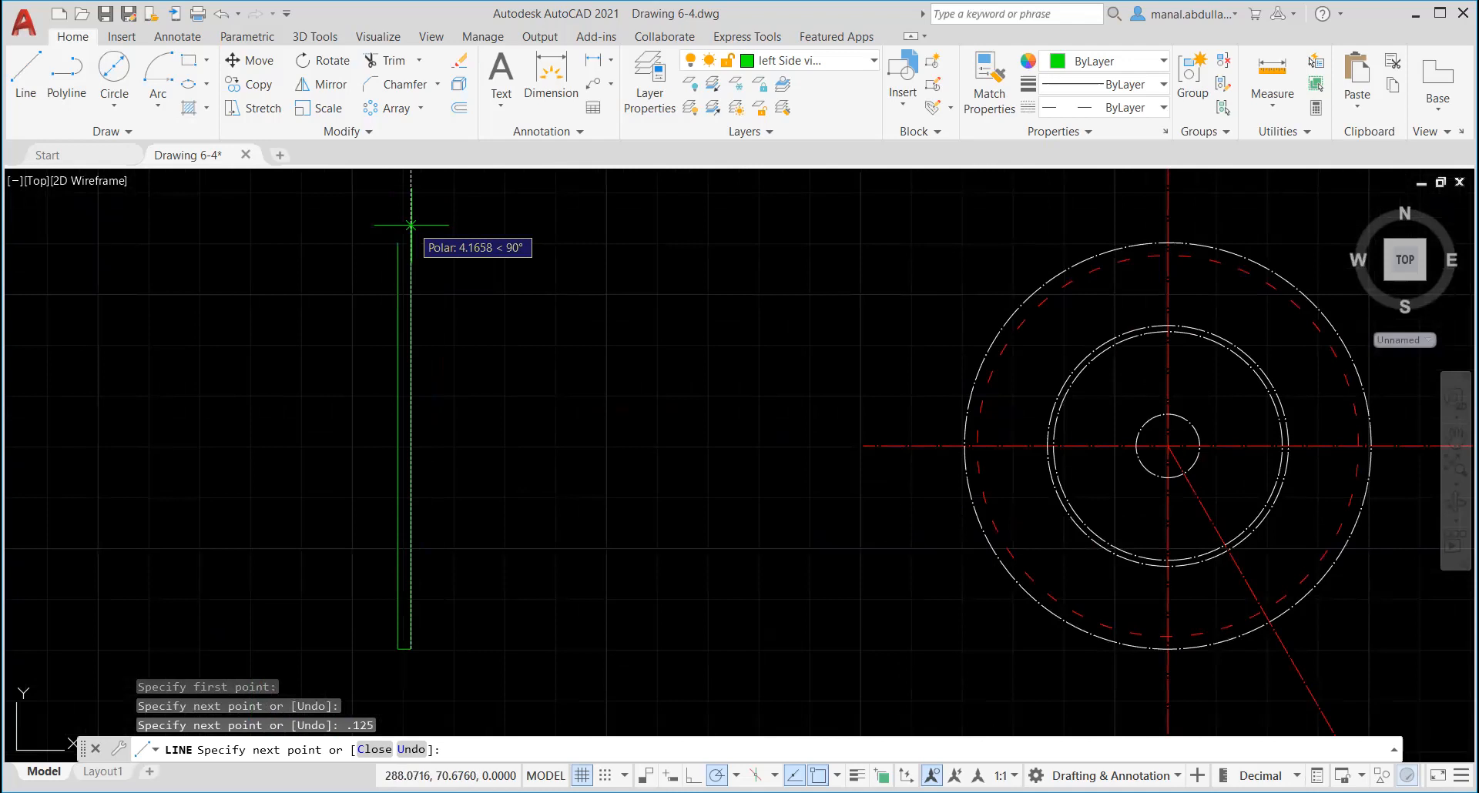
{"action": "type", "text": "4"}
{"action": "key", "text": "Return"}
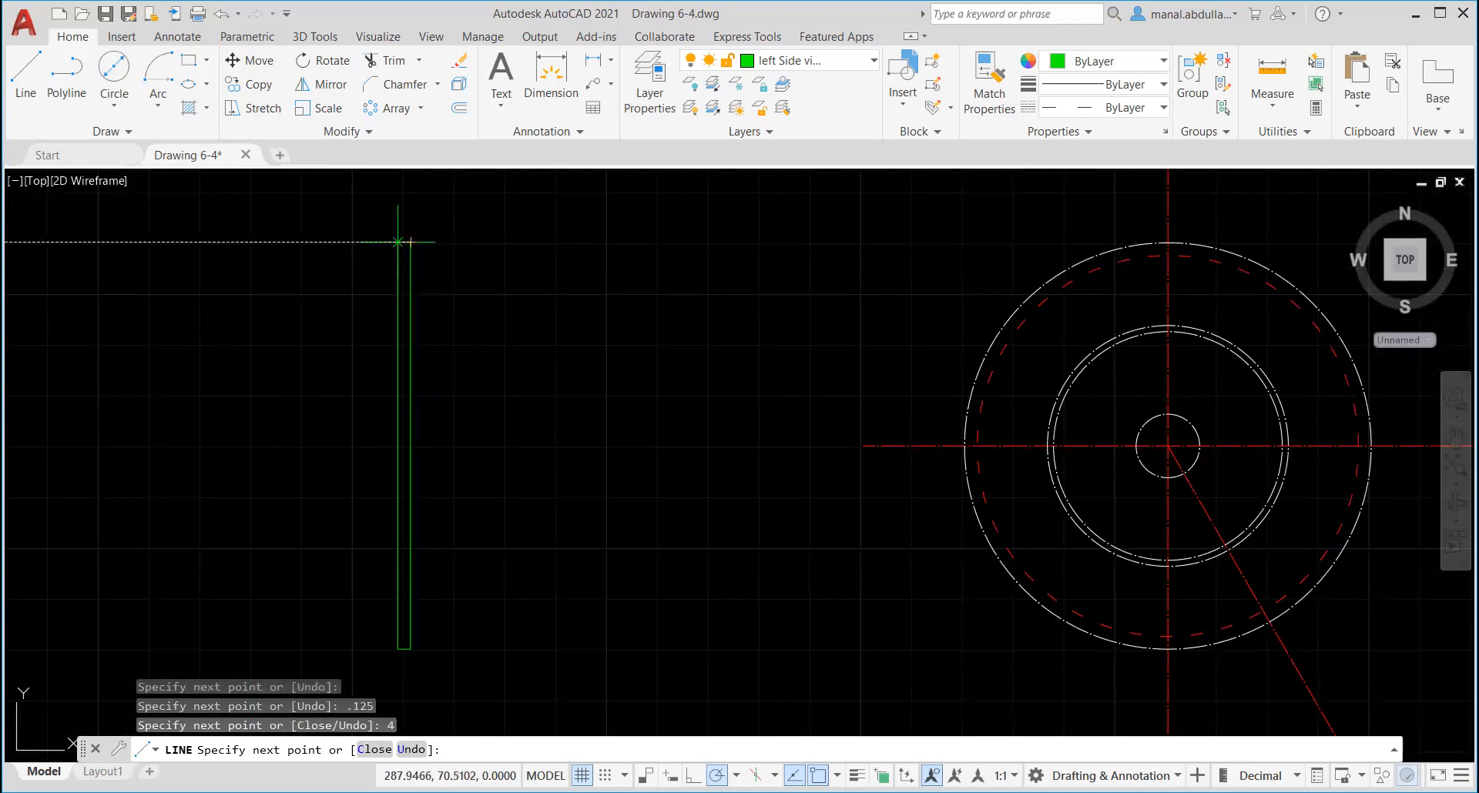
{"action": "left_click", "coordinate": [398, 242]}
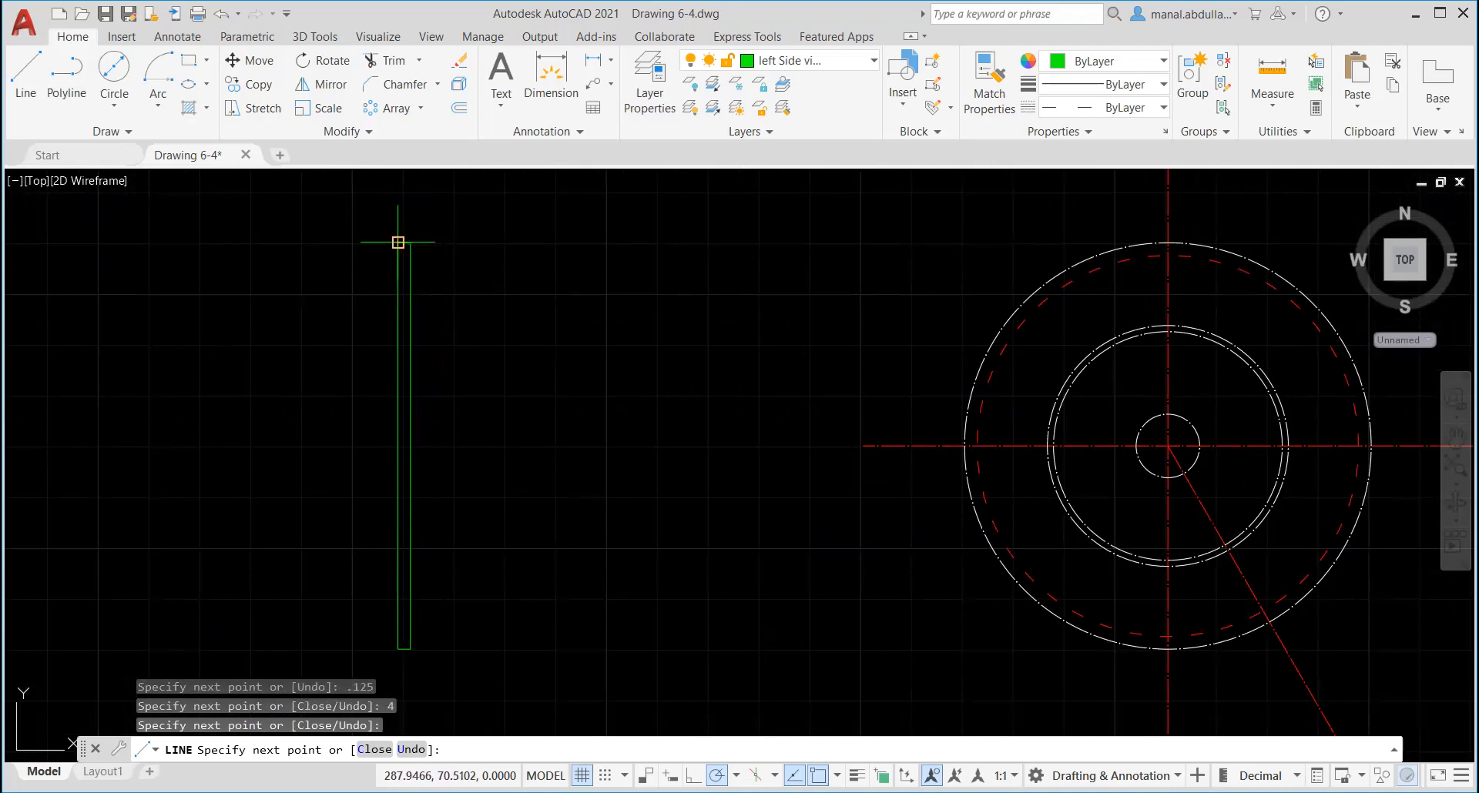
{"action": "key", "text": "Return"}
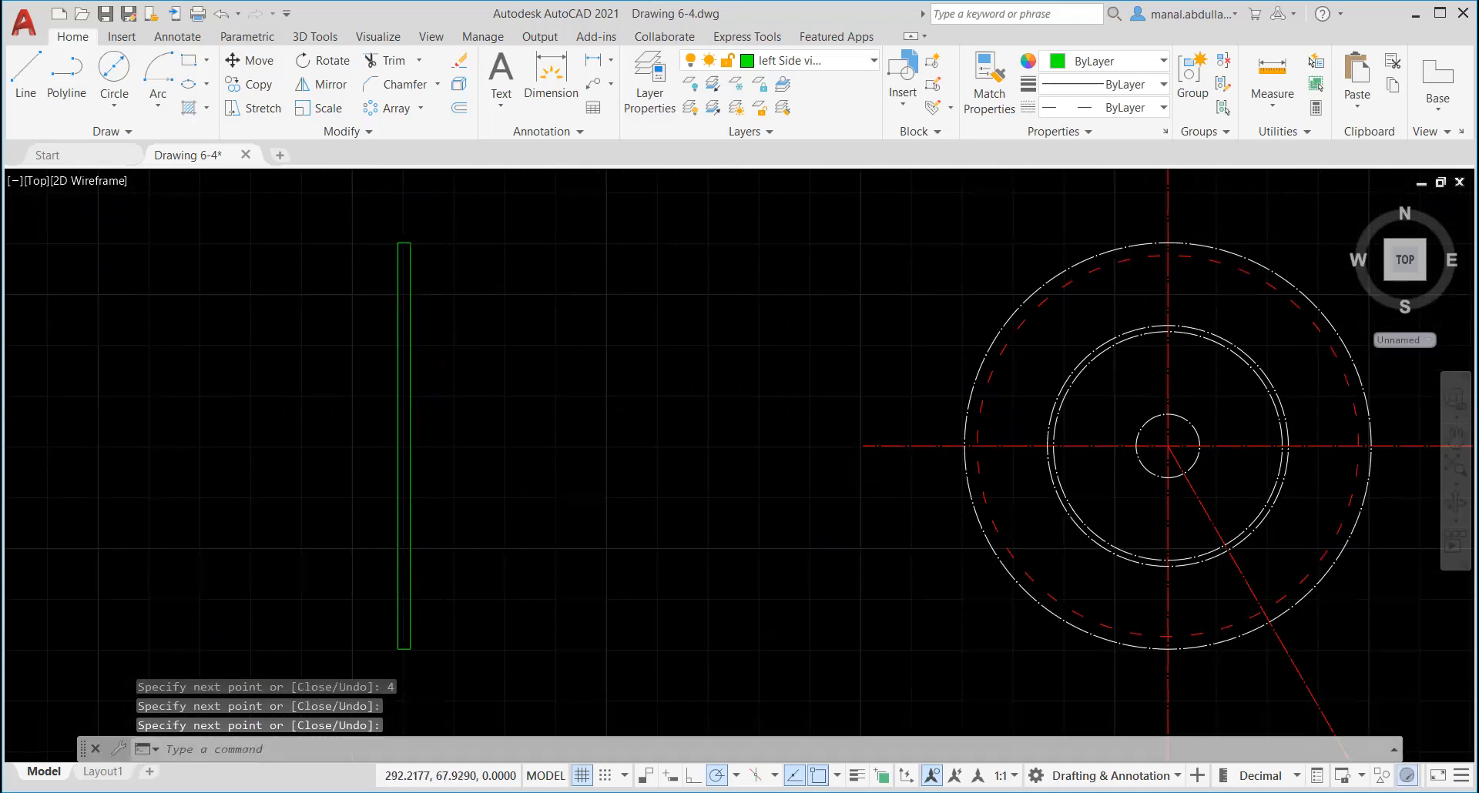
Step: Examine the groove's radius, diameter and width dimensions in the side view of the reference image
{"action": "scroll", "coordinate": [883, 553], "scroll_direction": "down", "scroll_amount": 2}
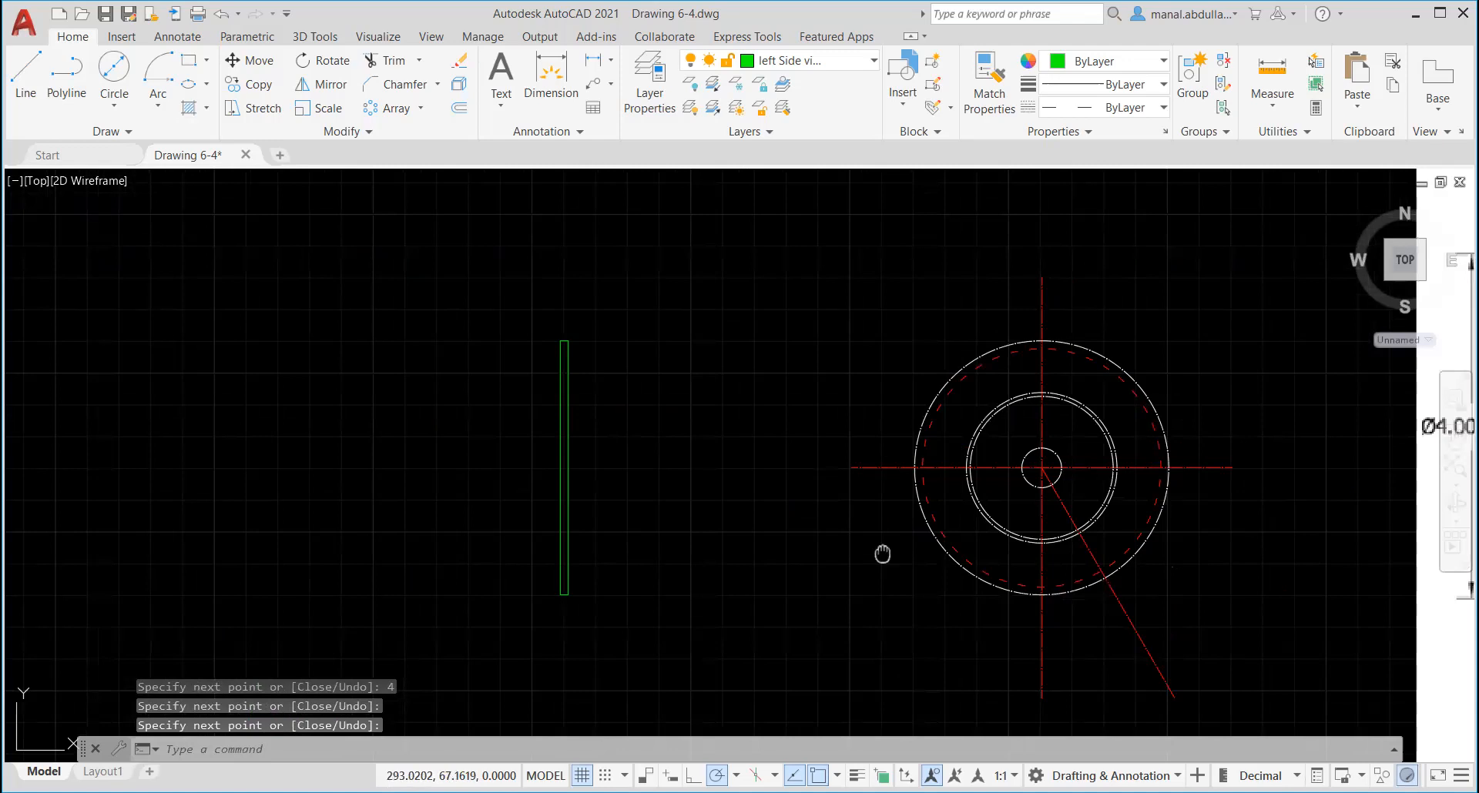
{"action": "middle_click_drag", "start_coordinate": [883, 553], "coordinate": [703, 555]}
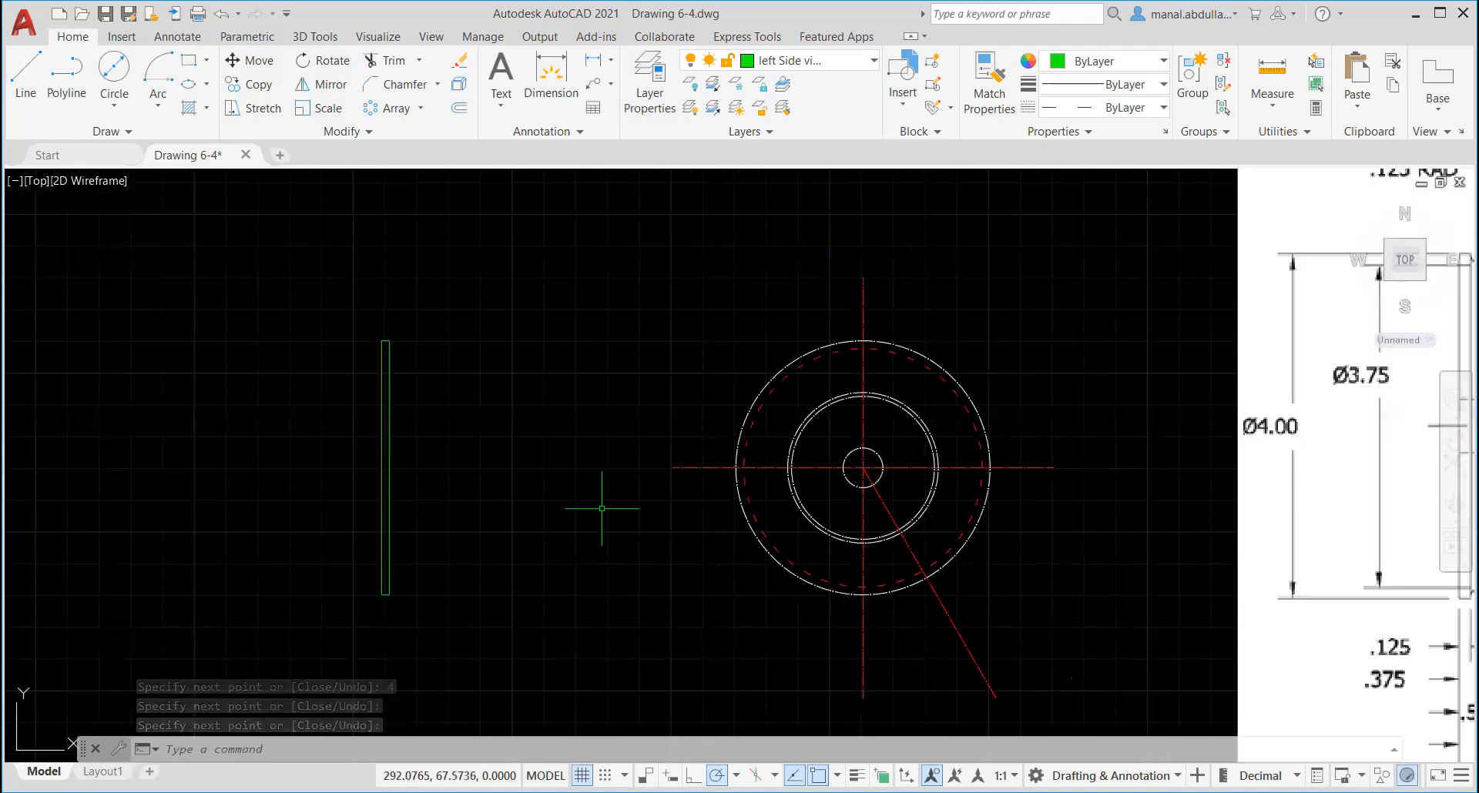
{"action": "middle_click_drag", "start_coordinate": [1079, 538], "coordinate": [740, 533]}
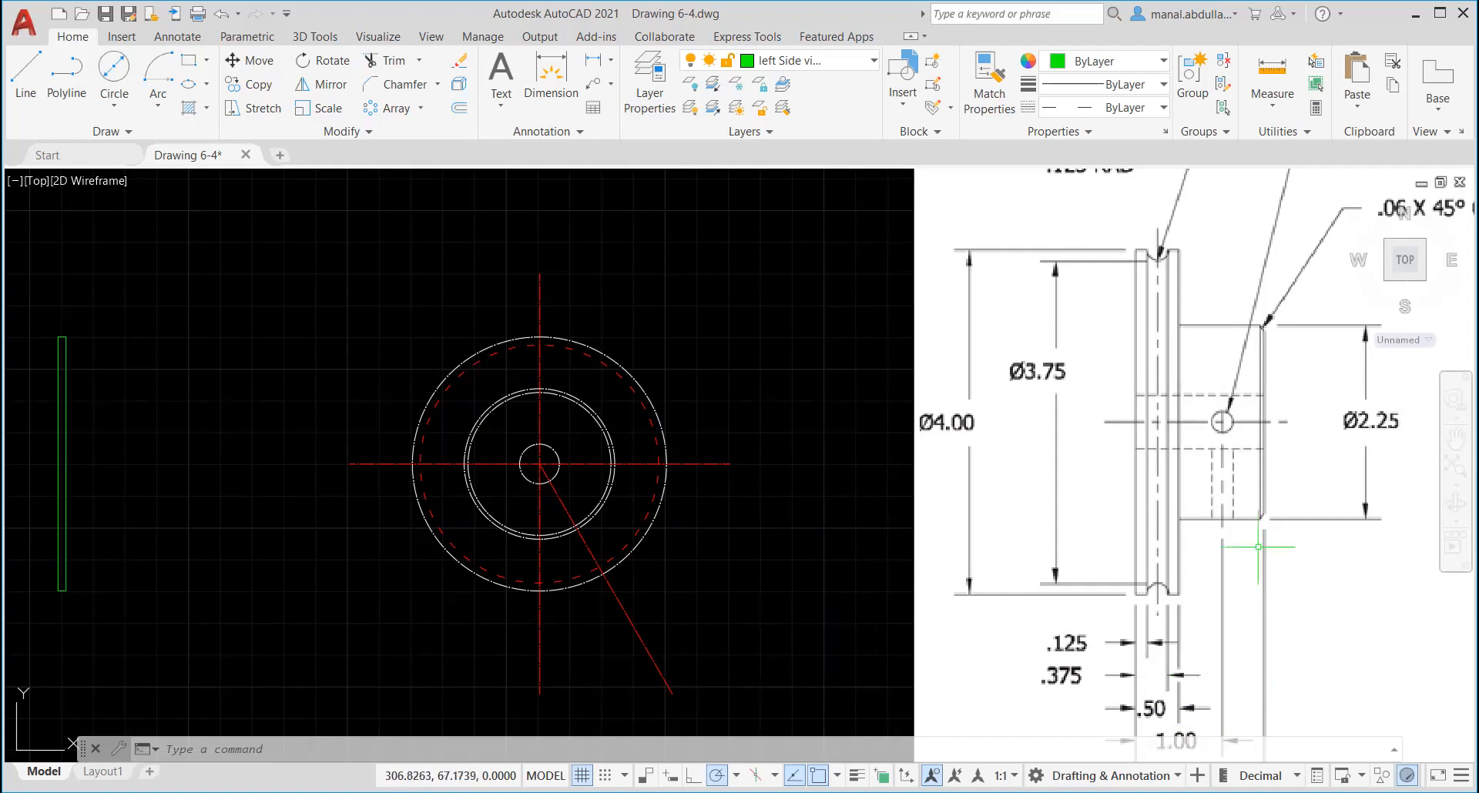
{"action": "scroll", "coordinate": [1207, 302], "scroll_direction": "down", "scroll_amount": 1}
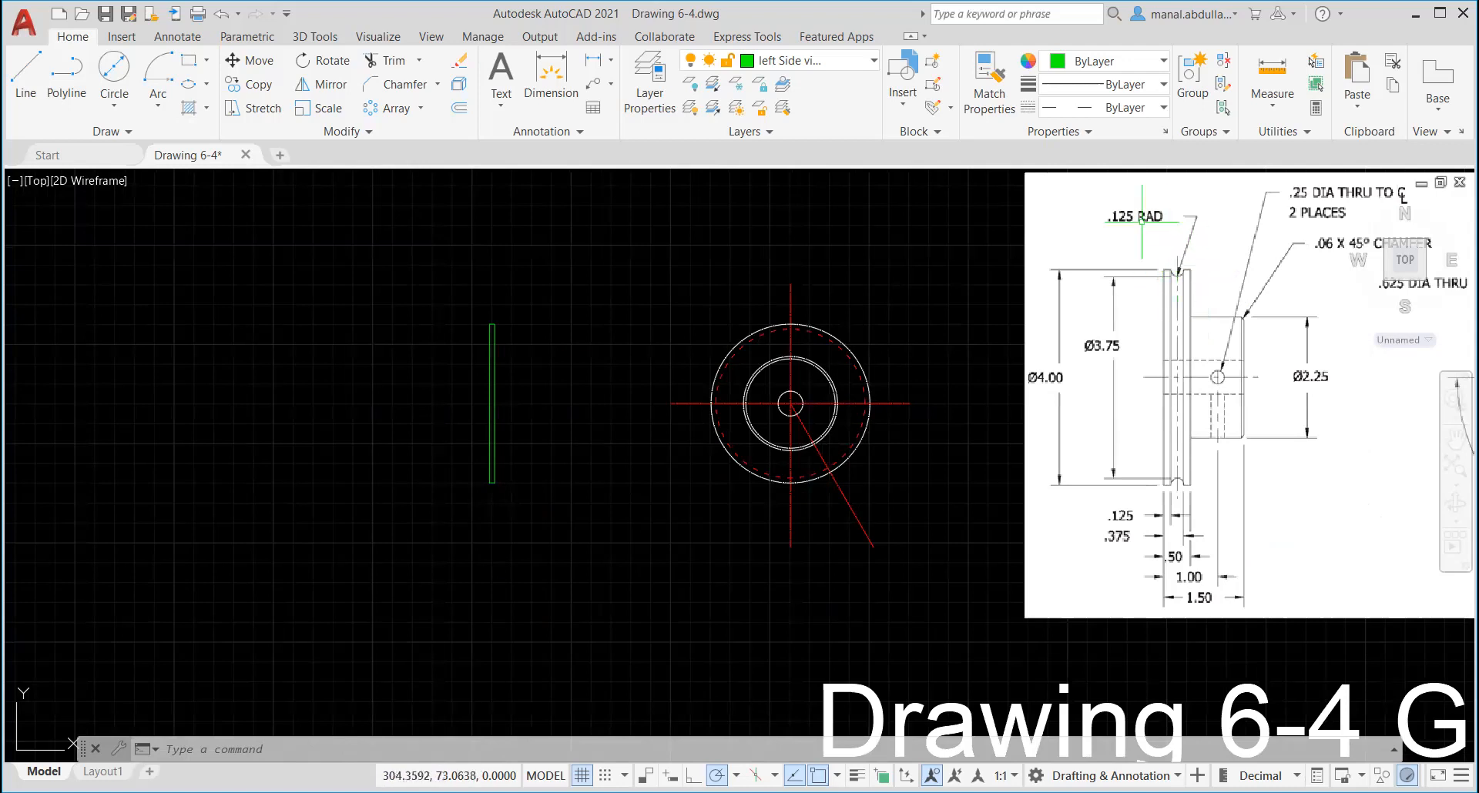
{"action": "scroll", "coordinate": [1179, 271], "scroll_direction": "up", "scroll_amount": 4}
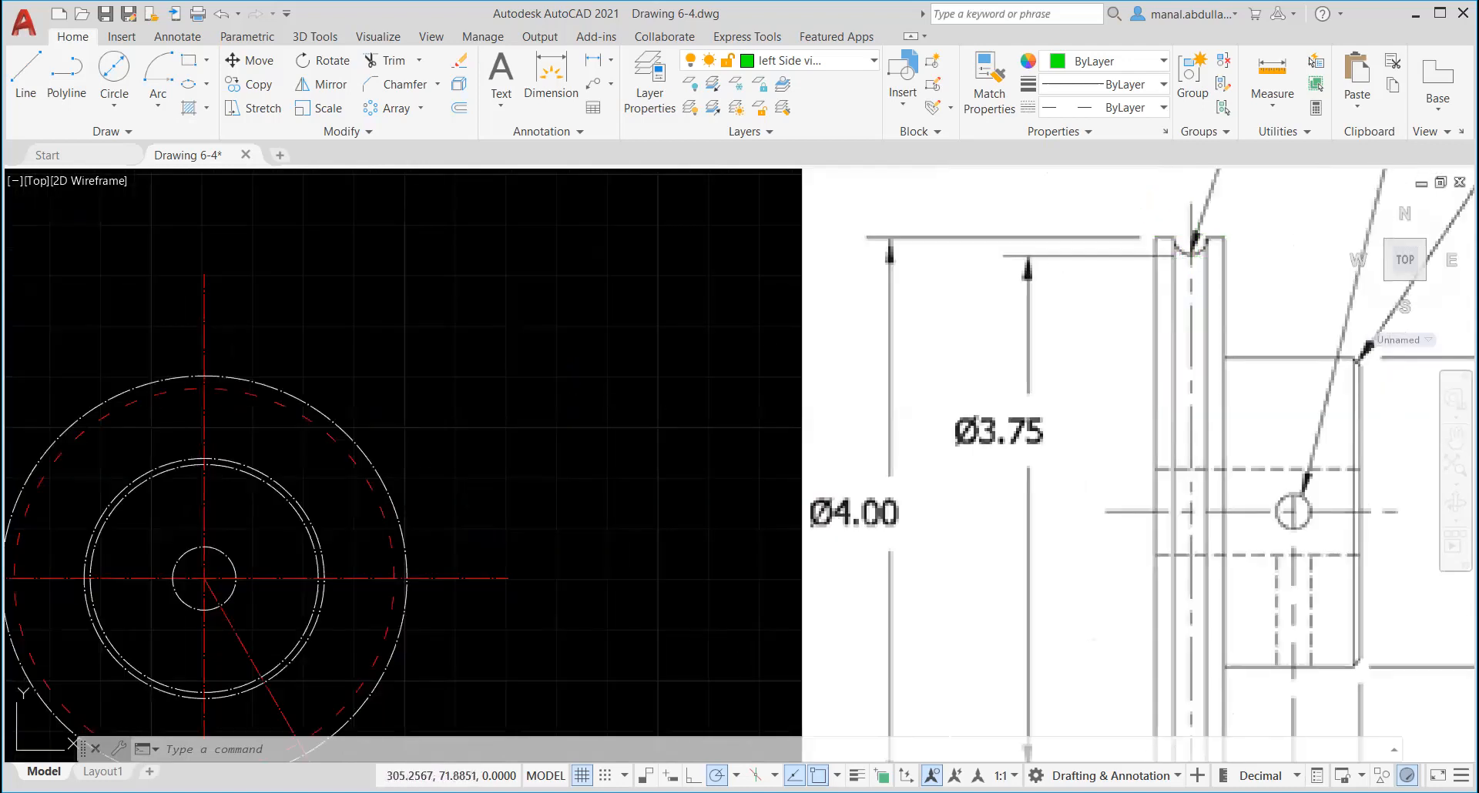
{"action": "middle_click_drag", "start_coordinate": [1191, 239], "coordinate": [1122, 416]}
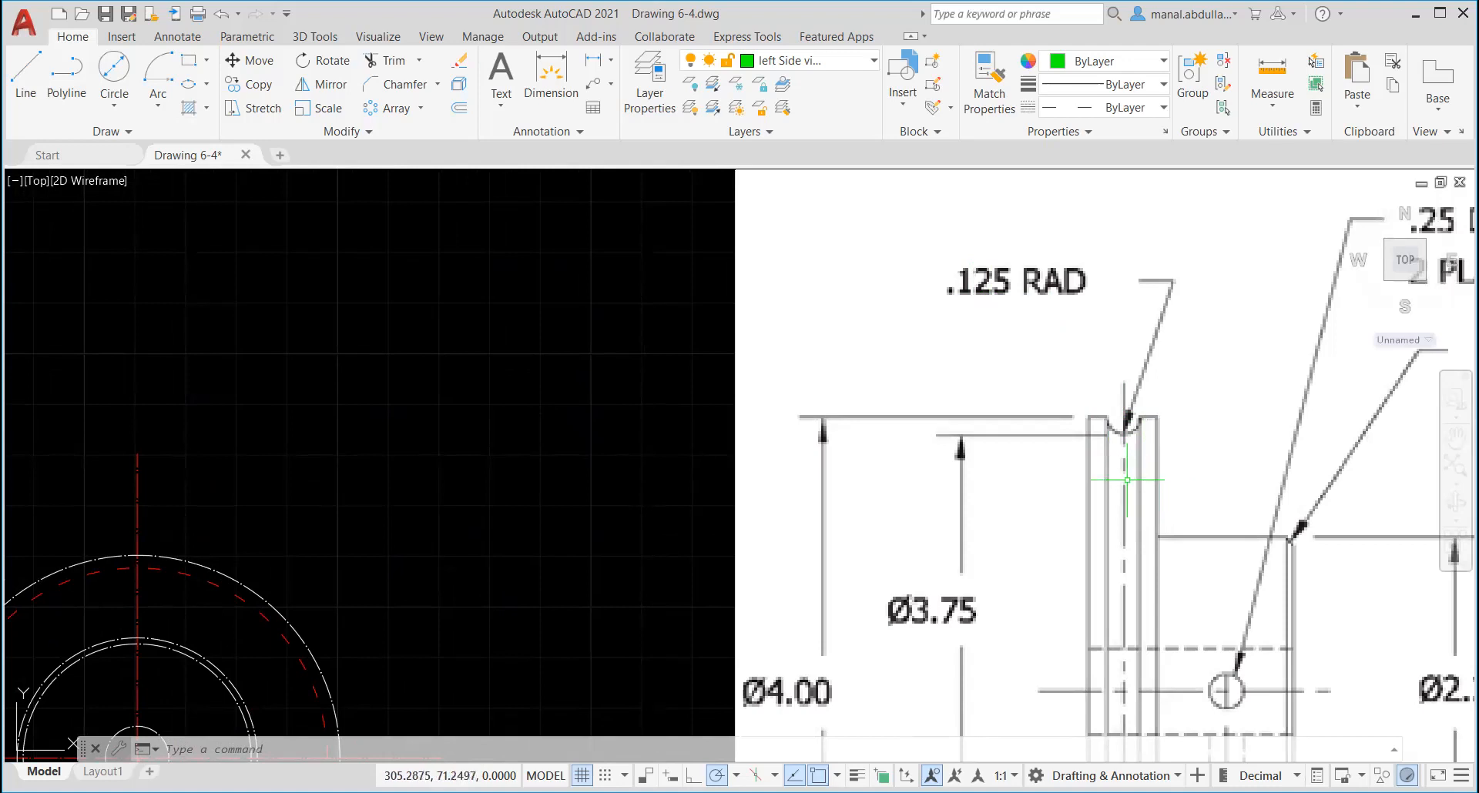
{"action": "scroll", "coordinate": [1071, 478], "scroll_direction": "down", "scroll_amount": 1}
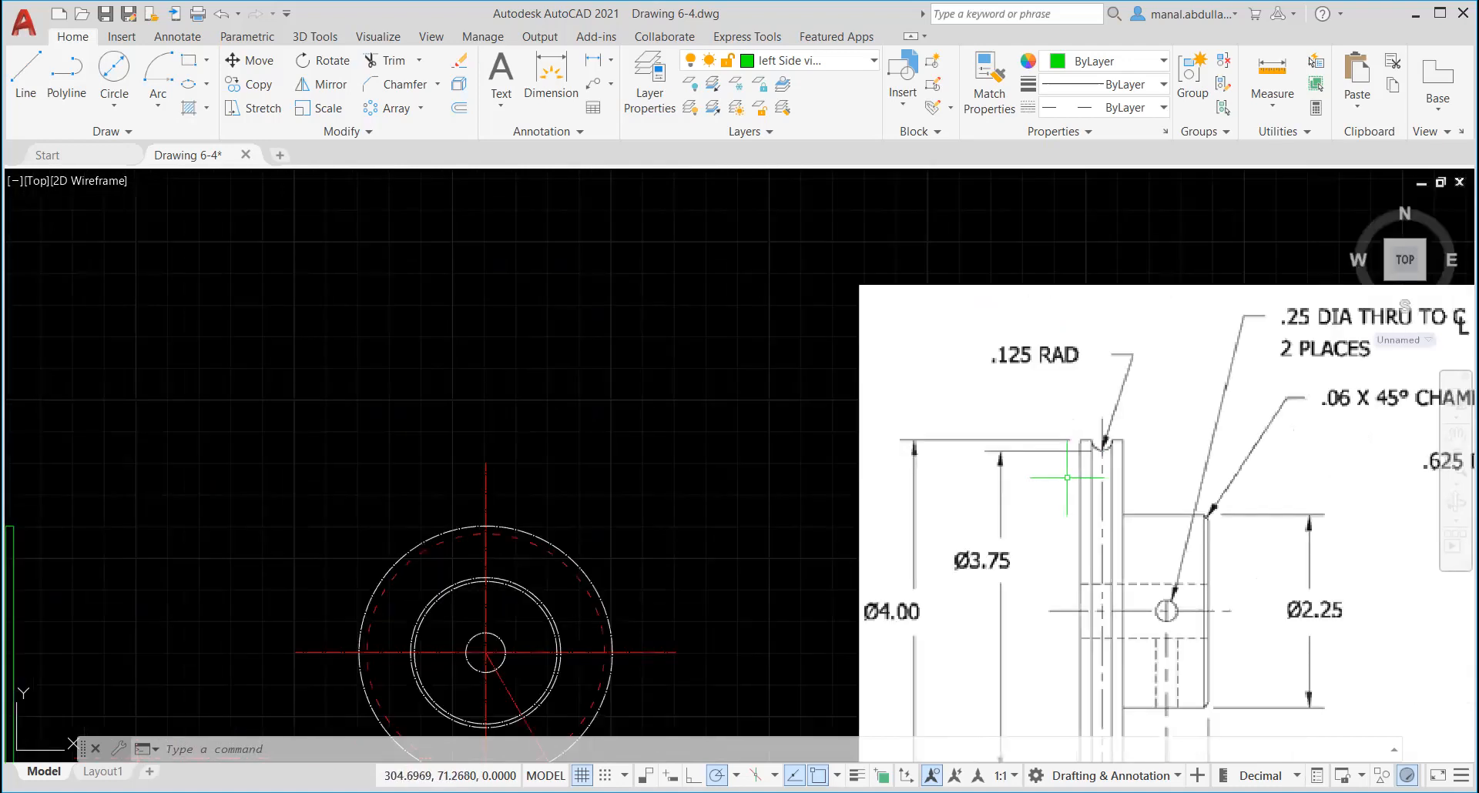
{"action": "scroll", "coordinate": [818, 501], "scroll_direction": "down", "scroll_amount": 1}
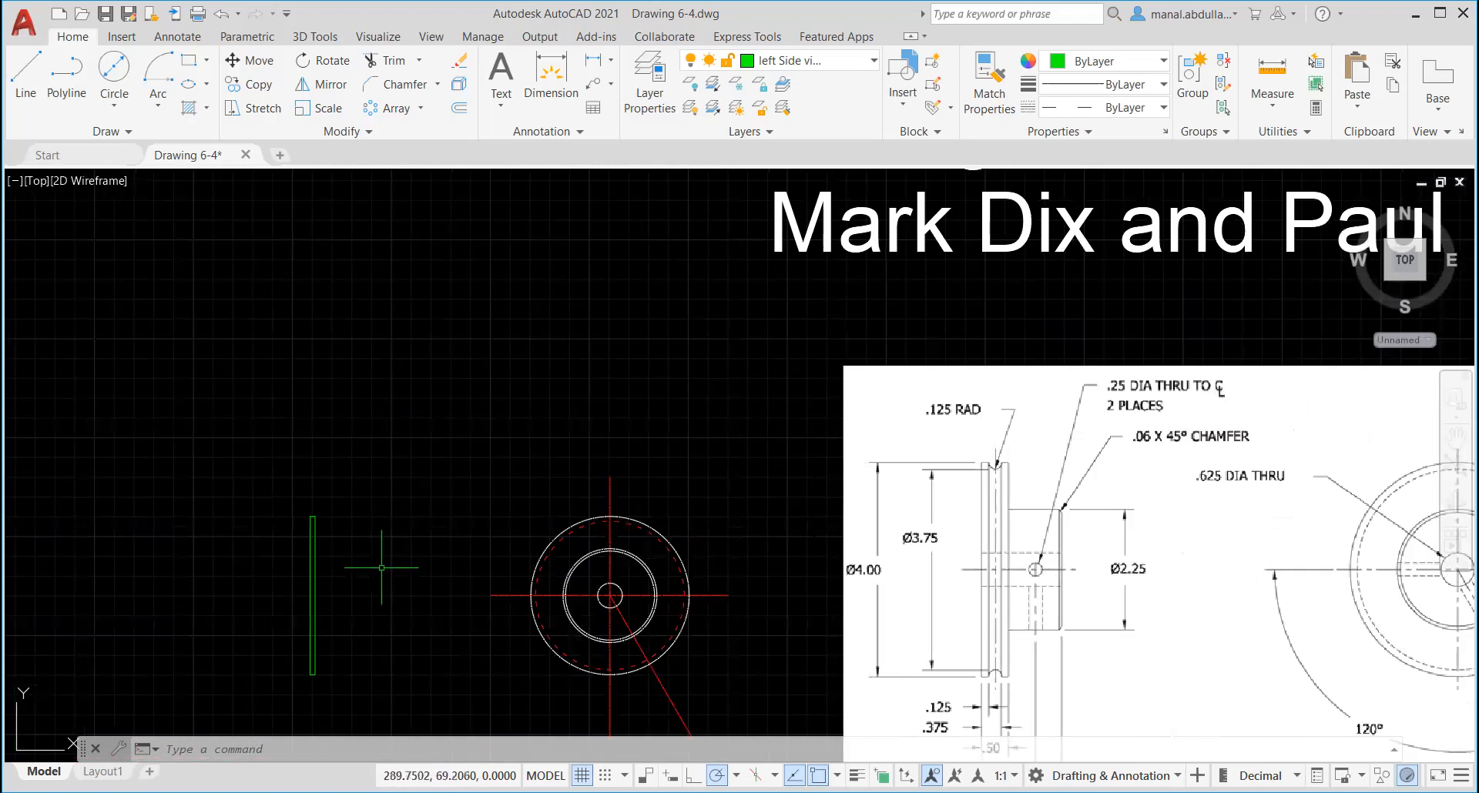
{"action": "scroll", "coordinate": [382, 568], "scroll_direction": "up", "scroll_amount": 2}
{"action": "mouse_move", "coordinate": [381, 568]}
{"action": "middle_mouse_down"}
{"action": "mouse_move", "coordinate": [462, 439]}
{"action": "mouse_move", "coordinate": [492, 420]}
{"action": "mouse_move", "coordinate": [474, 407]}
{"action": "middle_mouse_up"}
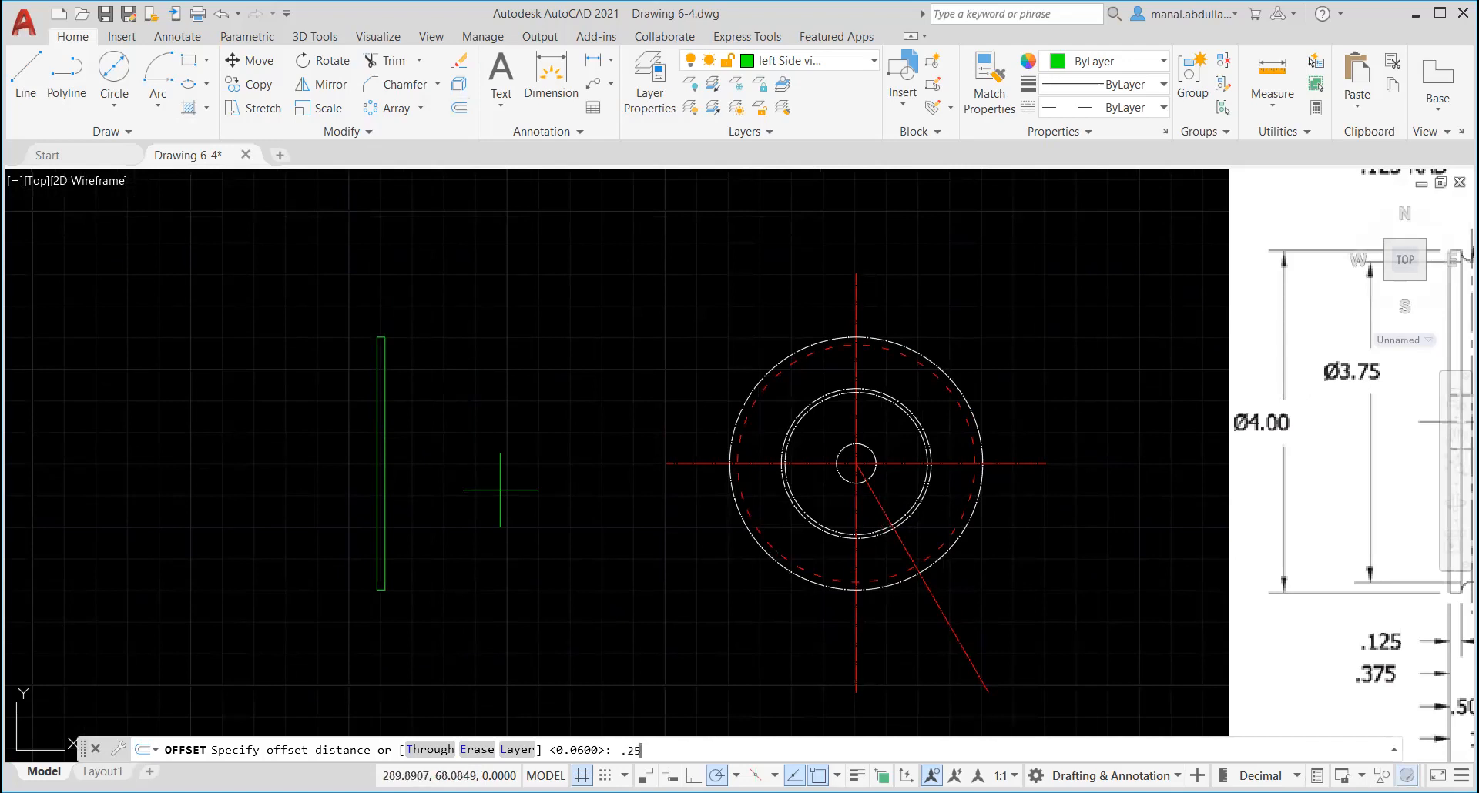
Step: Offset the rim rectangle's inner vertical edge 0.25 toward the circular view to set the groove's width
{"action": "key", "text": "Return"}
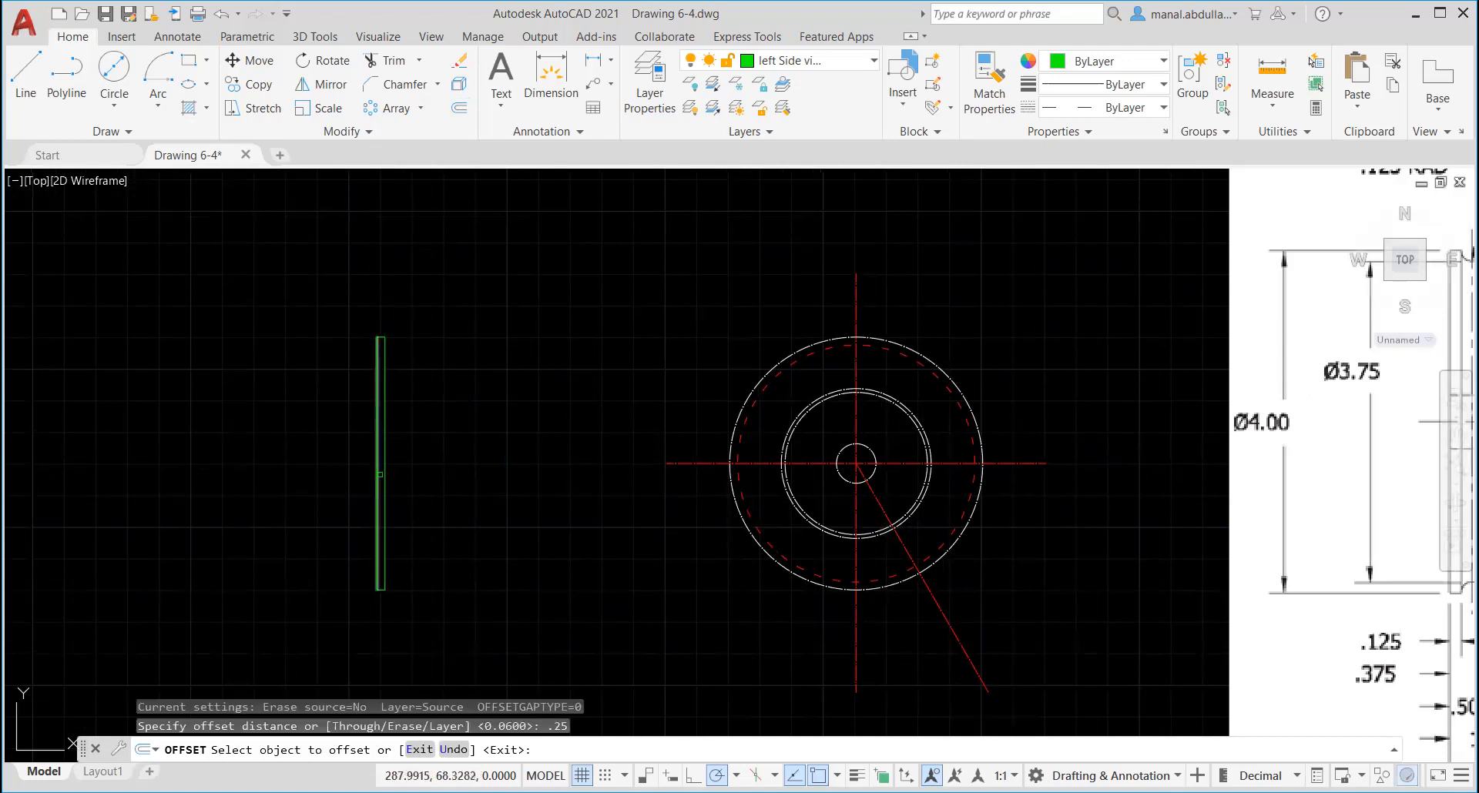
{"action": "left_click", "coordinate": [384, 471]}
{"action": "left_click", "coordinate": [410, 471]}
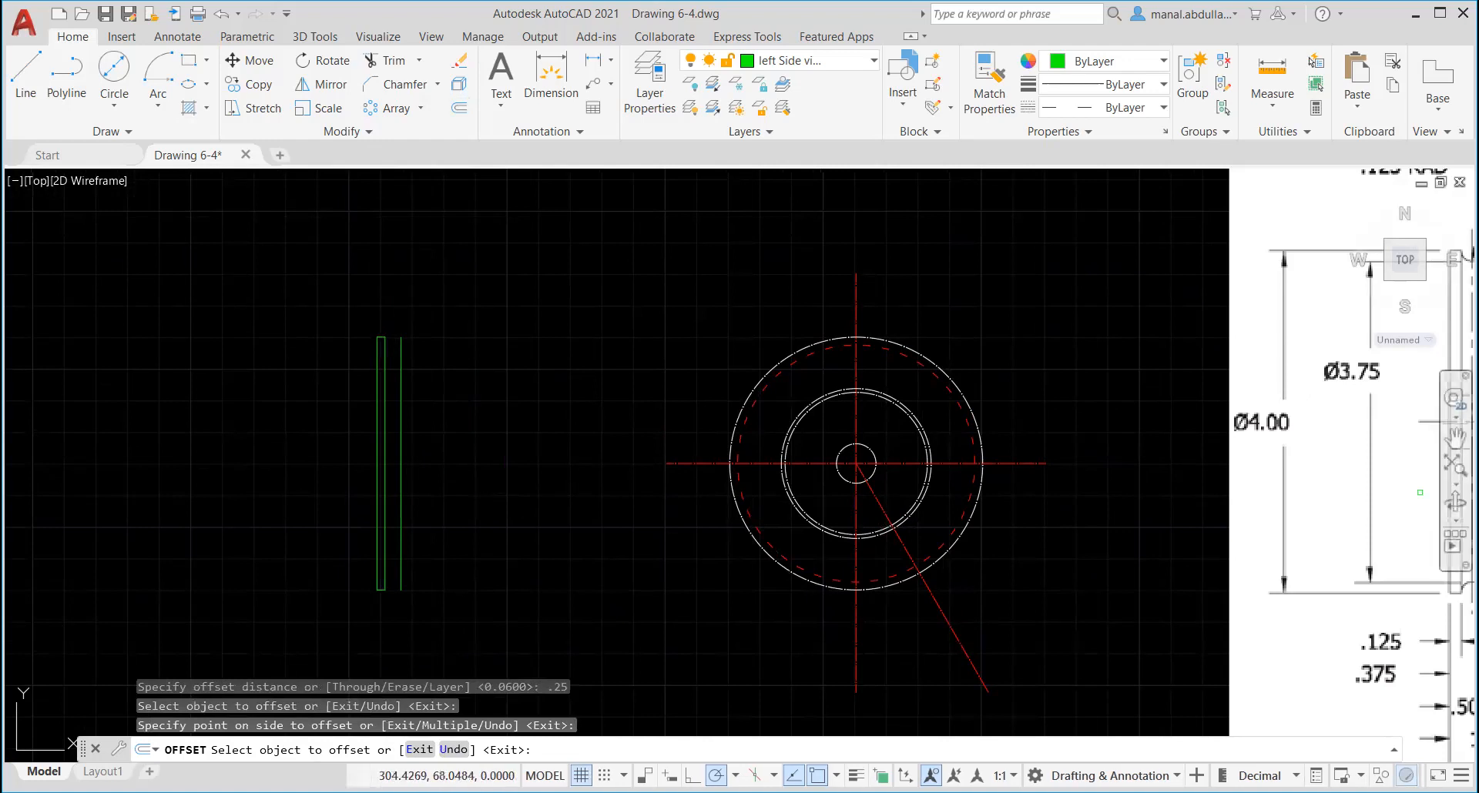
Step: Offset the new vertical line 0.125 toward the circular view to form the second rim's outer edge
{"action": "scroll", "coordinate": [1401, 471], "scroll_direction": "down", "scroll_amount": 2}
{"action": "middle_click_drag", "start_coordinate": [1400, 471], "coordinate": [987, 481]}
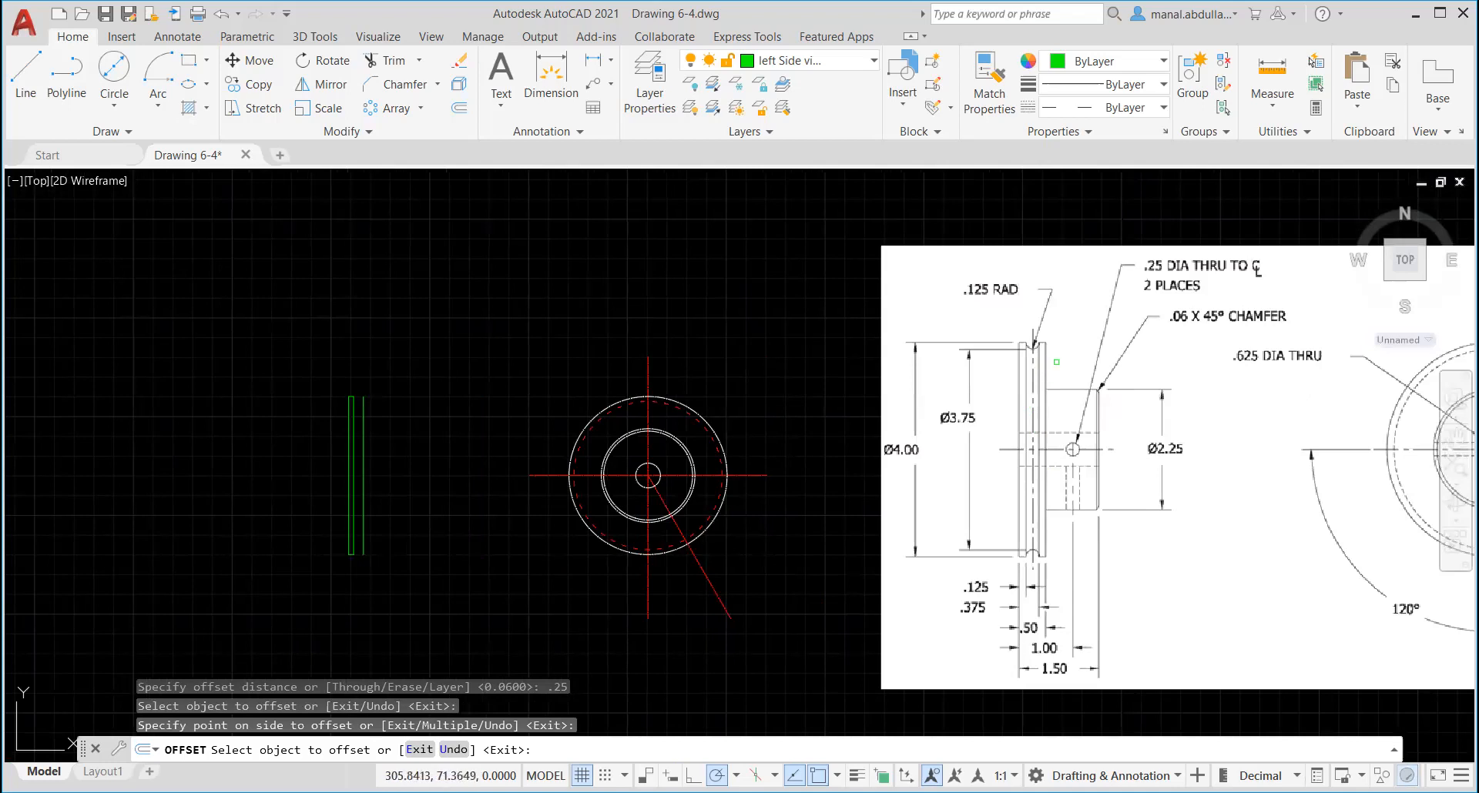
{"action": "left_click", "coordinate": [459, 109]}
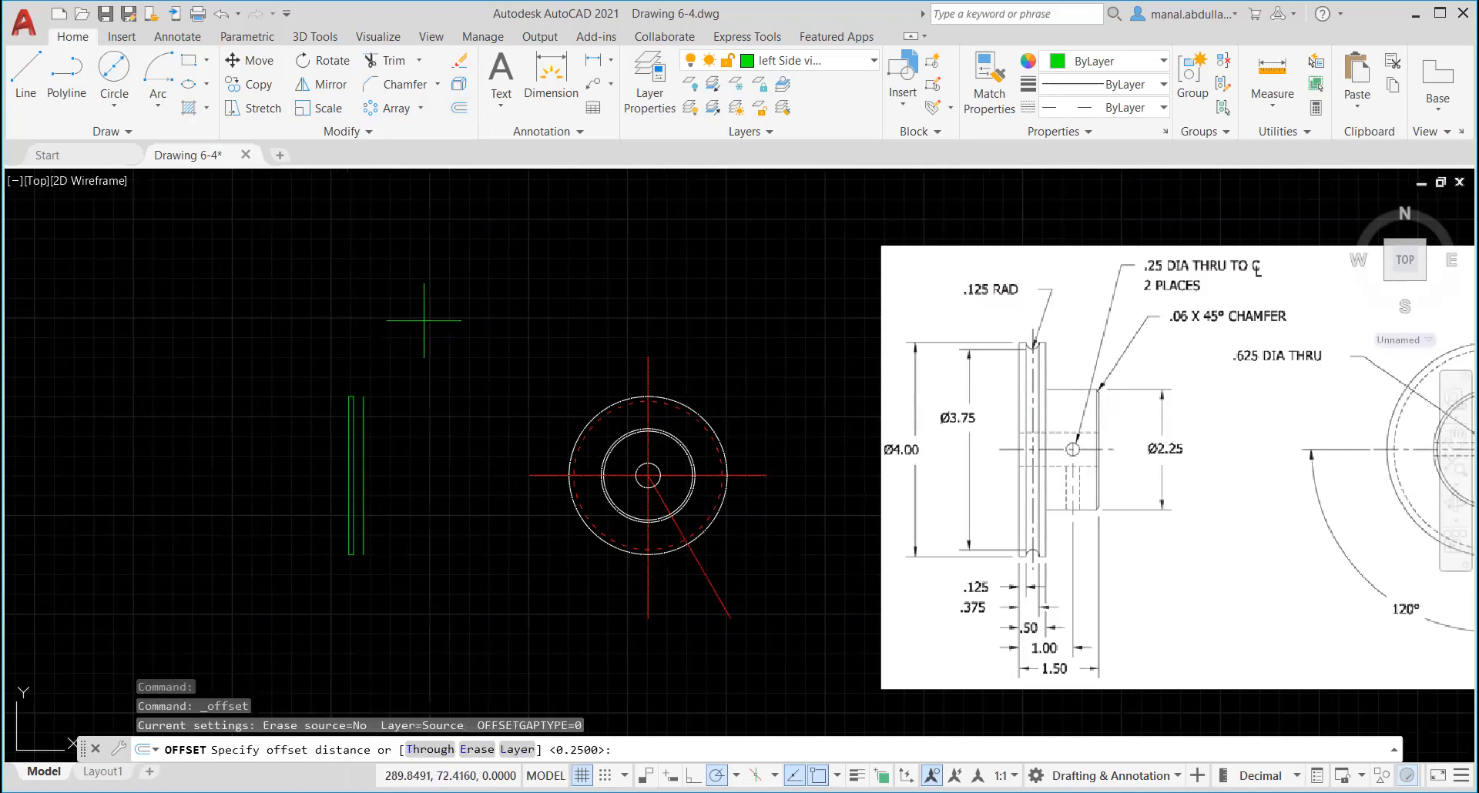
{"action": "key", "text": "Return"}
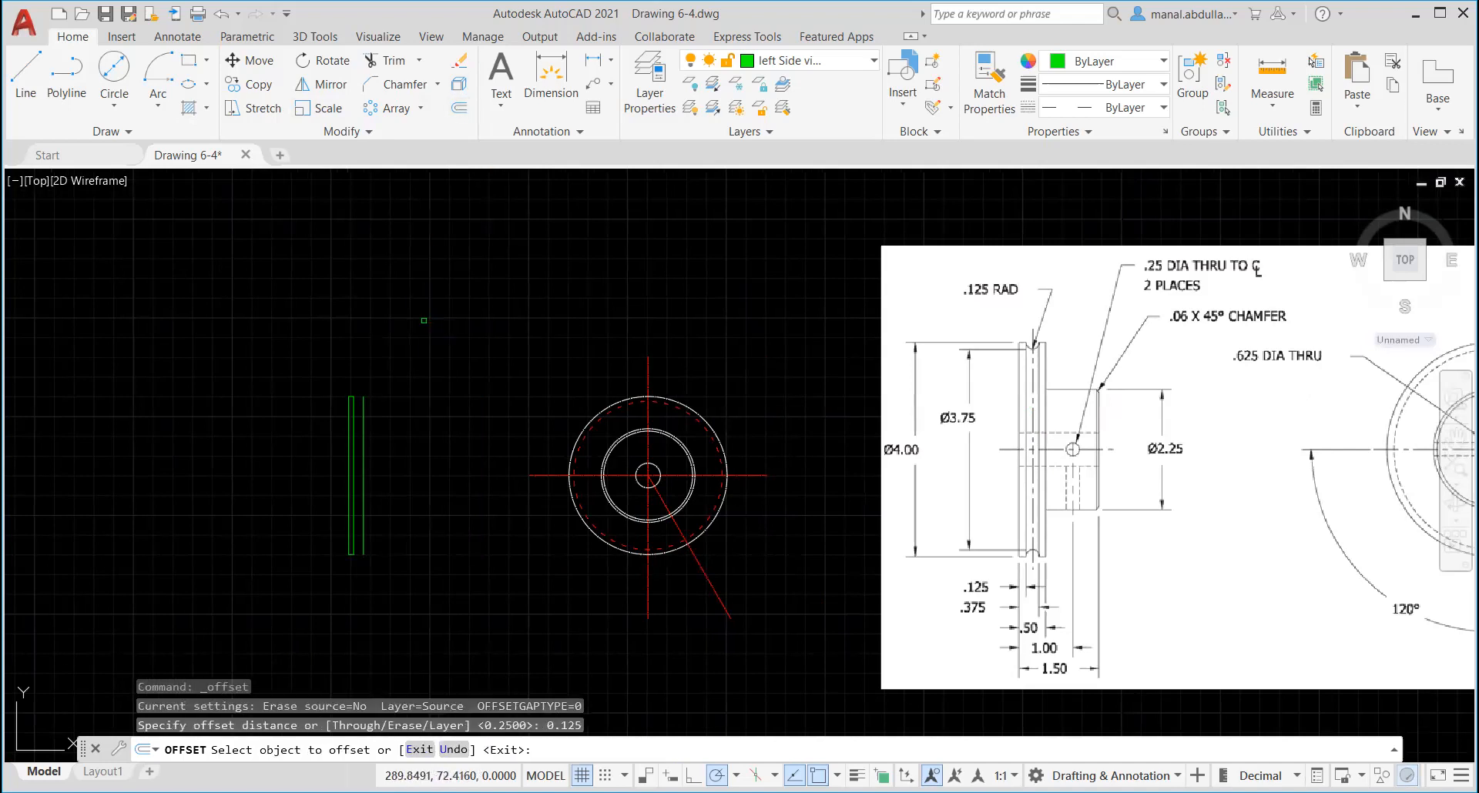
{"action": "left_click", "coordinate": [363, 462]}
{"action": "left_click", "coordinate": [393, 474]}
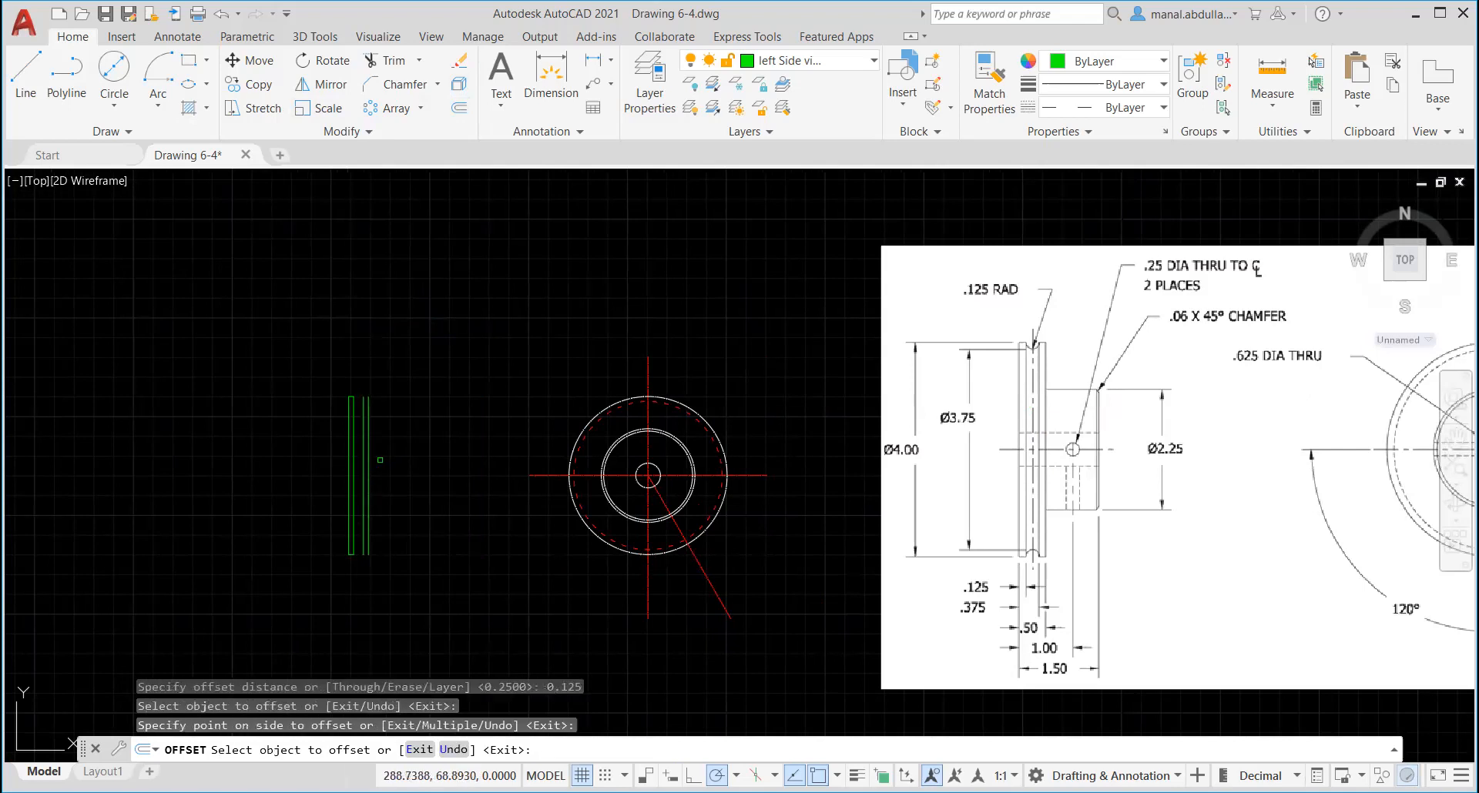
Step: Close the top of the second rim with a horizontal line joining the upper ends of its two vertical edges
{"action": "scroll", "coordinate": [418, 494], "scroll_direction": "up", "scroll_amount": 2}
{"action": "left_click", "coordinate": [25, 74]}
{"action": "scroll", "coordinate": [295, 340], "scroll_direction": "up", "scroll_amount": 2}
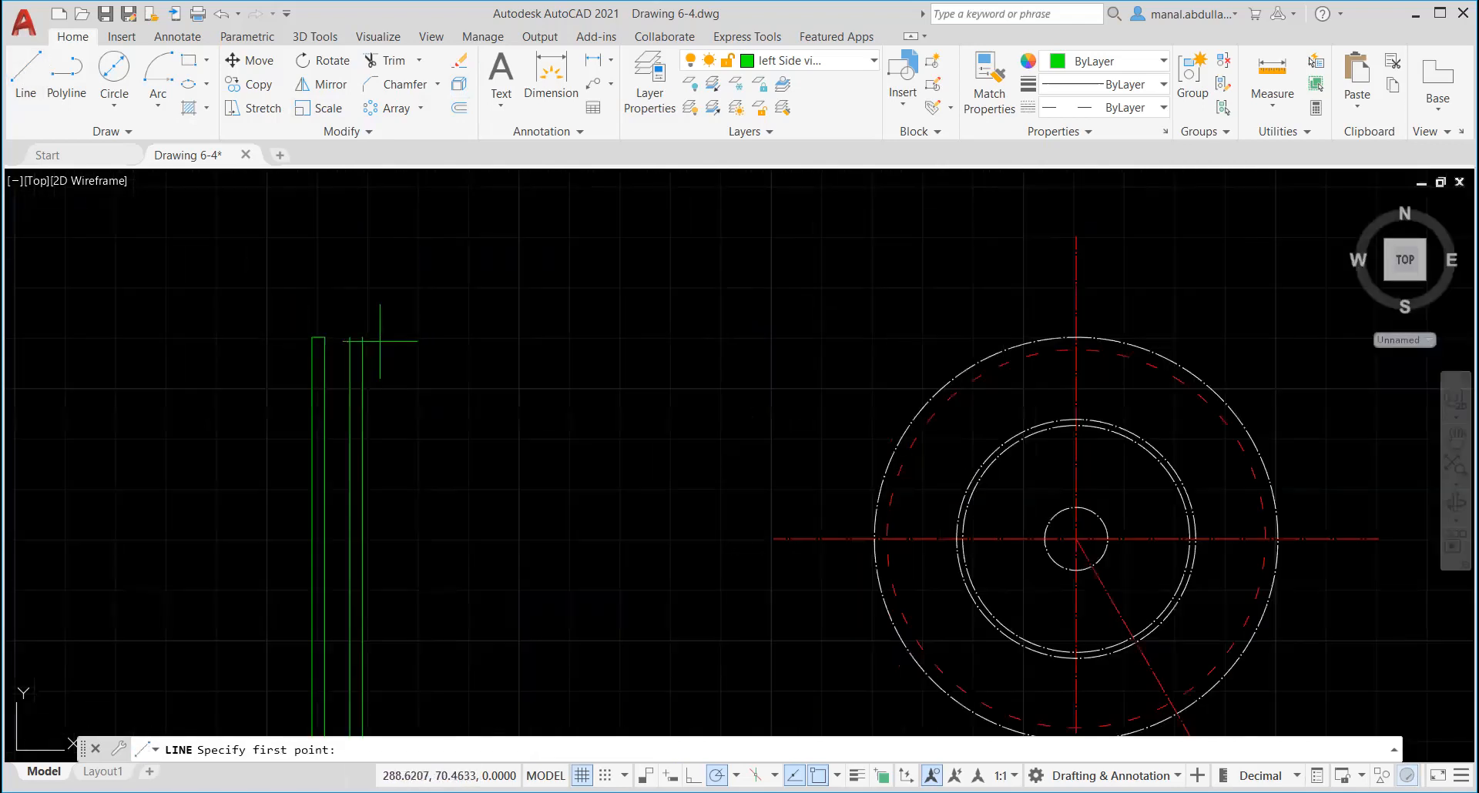
{"action": "left_click", "coordinate": [330, 339]}
{"action": "left_click", "coordinate": [351, 337]}
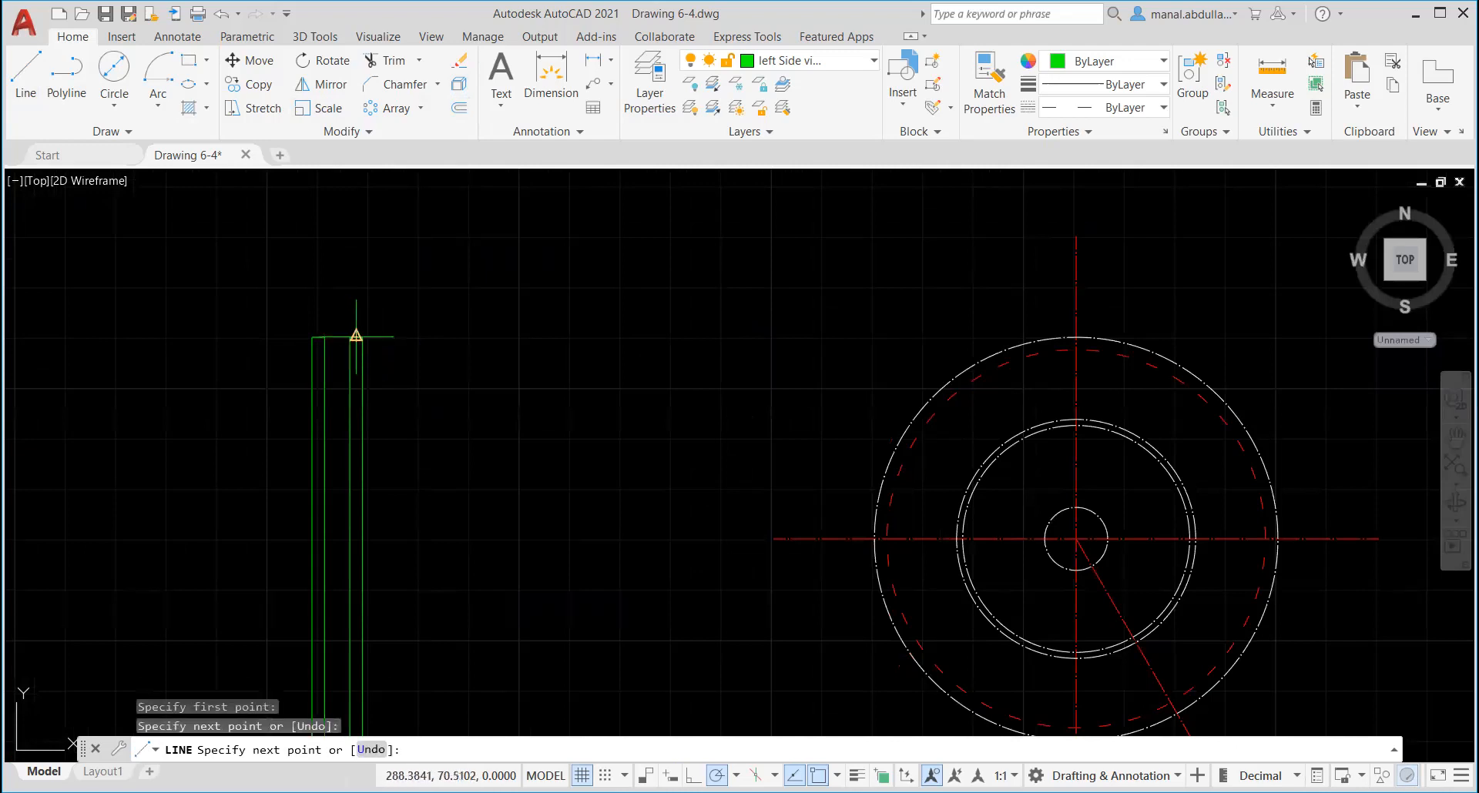
{"action": "key", "text": "Return"}
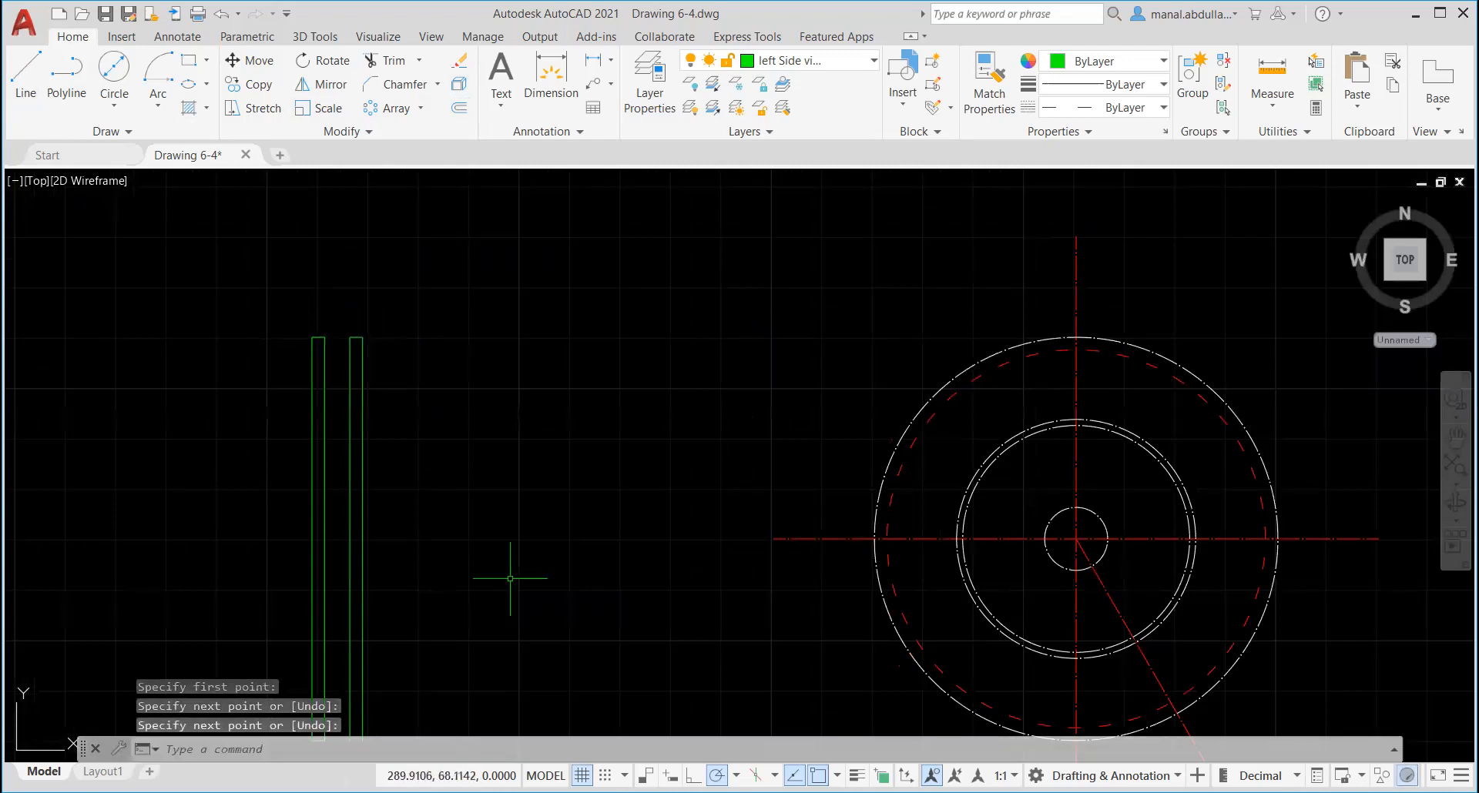
Step: Close the bottom of the second rim with a horizontal line joining the lower ends of its two vertical edges
{"action": "scroll", "coordinate": [497, 563], "scroll_direction": "down", "scroll_amount": 2}
{"action": "middle_click_drag", "start_coordinate": [545, 470], "coordinate": [599, 325]}
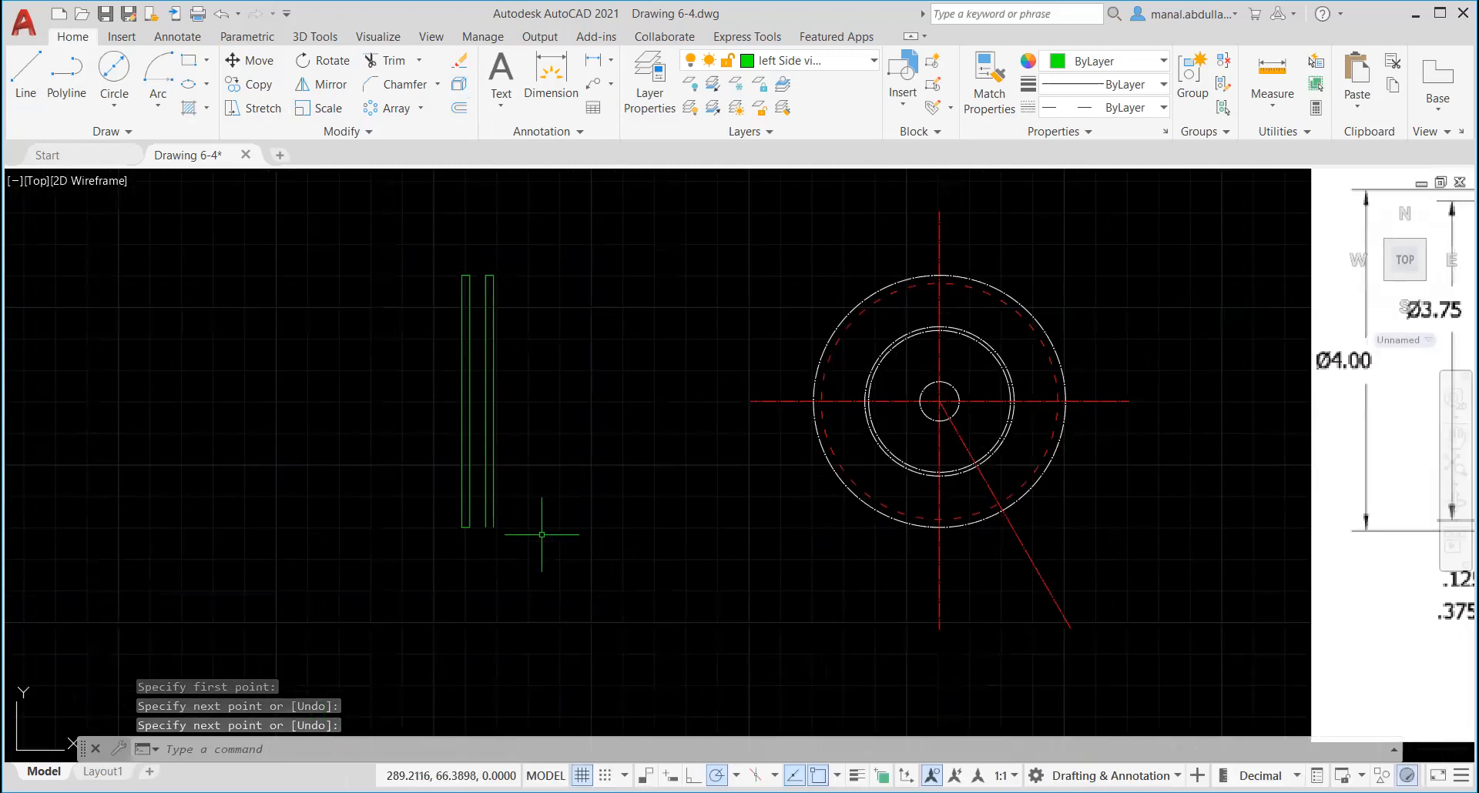
{"action": "key", "text": "Return"}
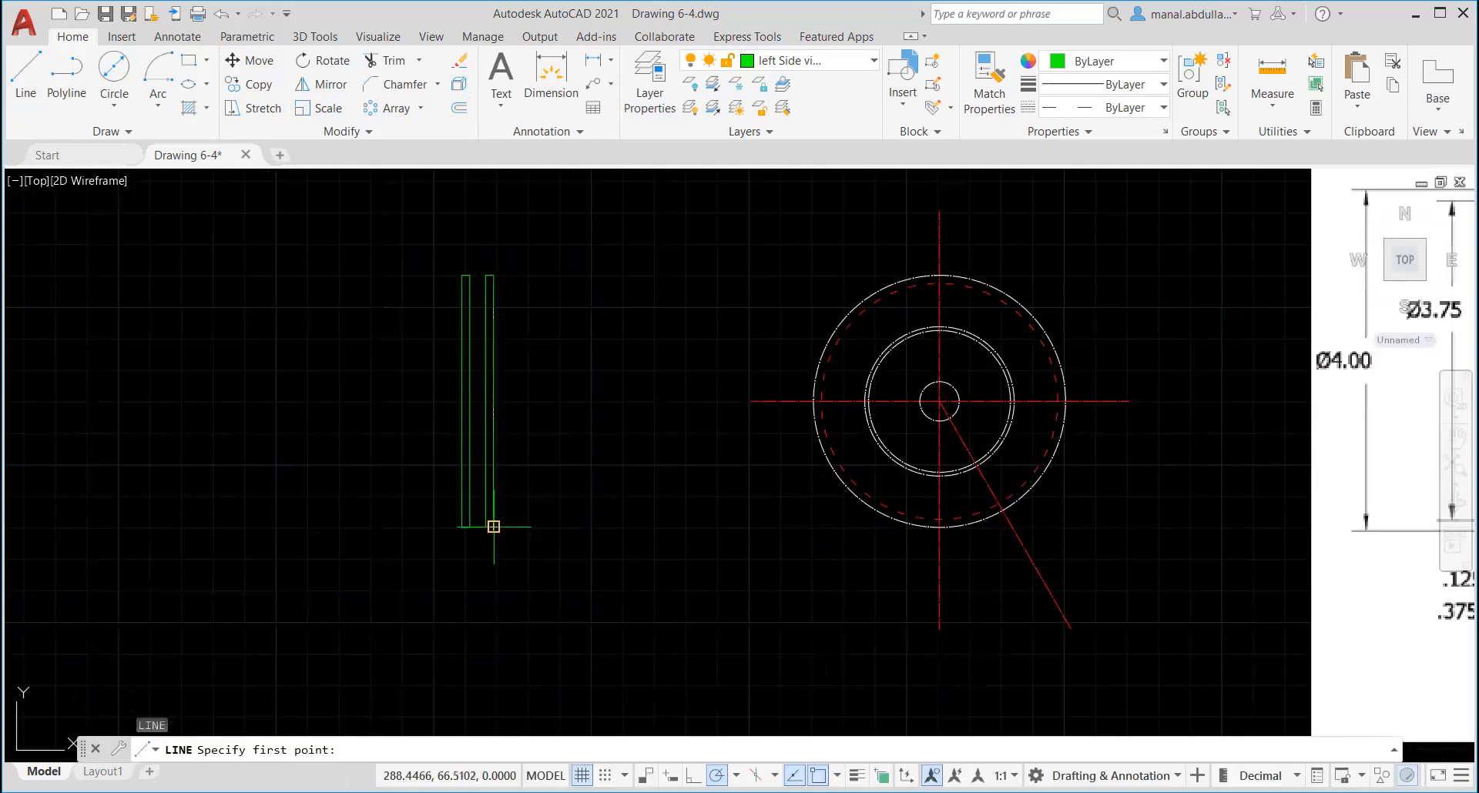
{"action": "scroll", "coordinate": [488, 522], "scroll_direction": "up", "scroll_amount": 3}
{"action": "left_click", "coordinate": [478, 527]}
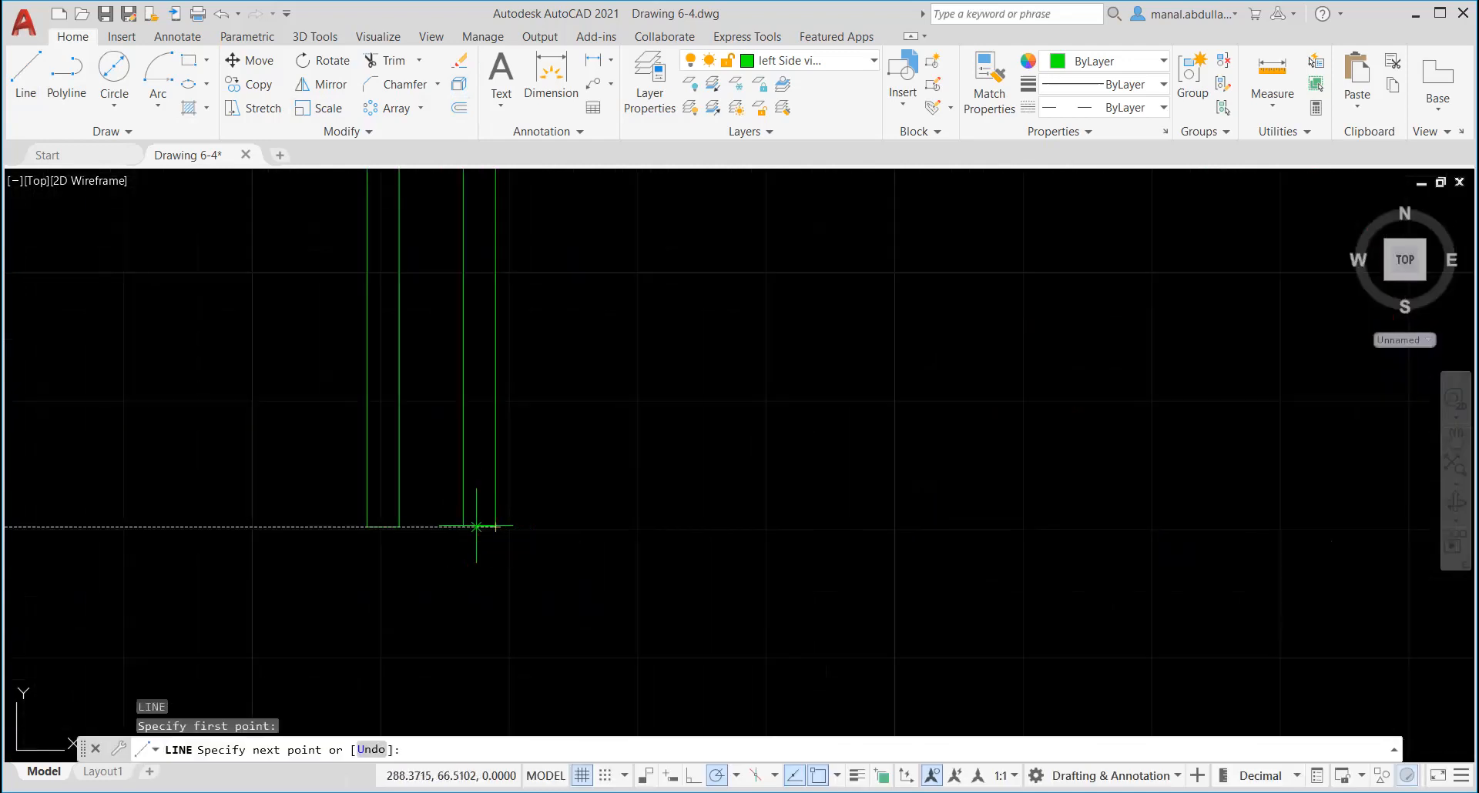
{"action": "left_click", "coordinate": [463, 527]}
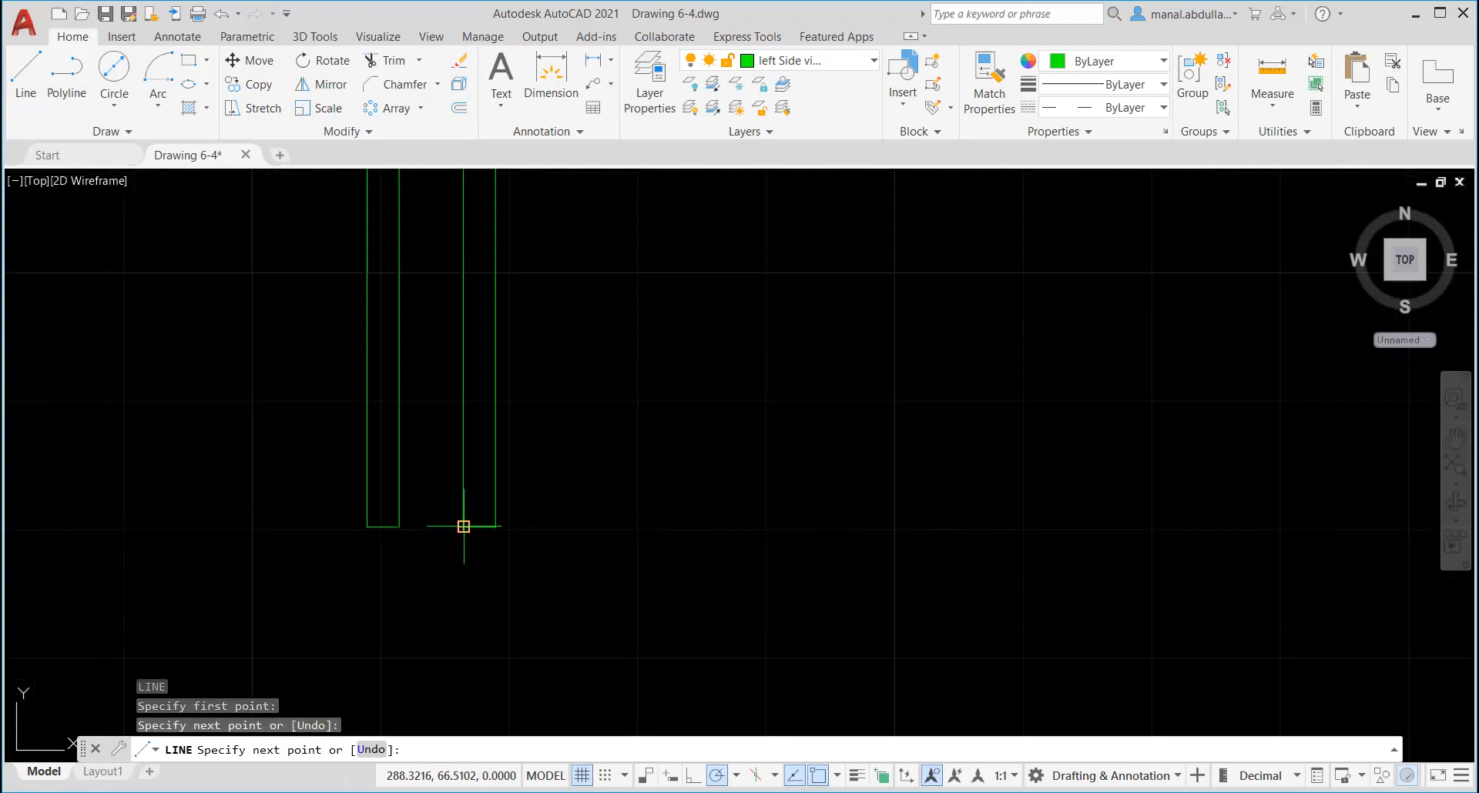
{"action": "key", "text": "Return"}
Step: Check the groove's radius callout and arc shape in the side view of the reference image
{"action": "scroll", "coordinate": [605, 496], "scroll_direction": "down", "scroll_amount": 4}
{"action": "middle_click_drag", "start_coordinate": [595, 364], "coordinate": [578, 552]}
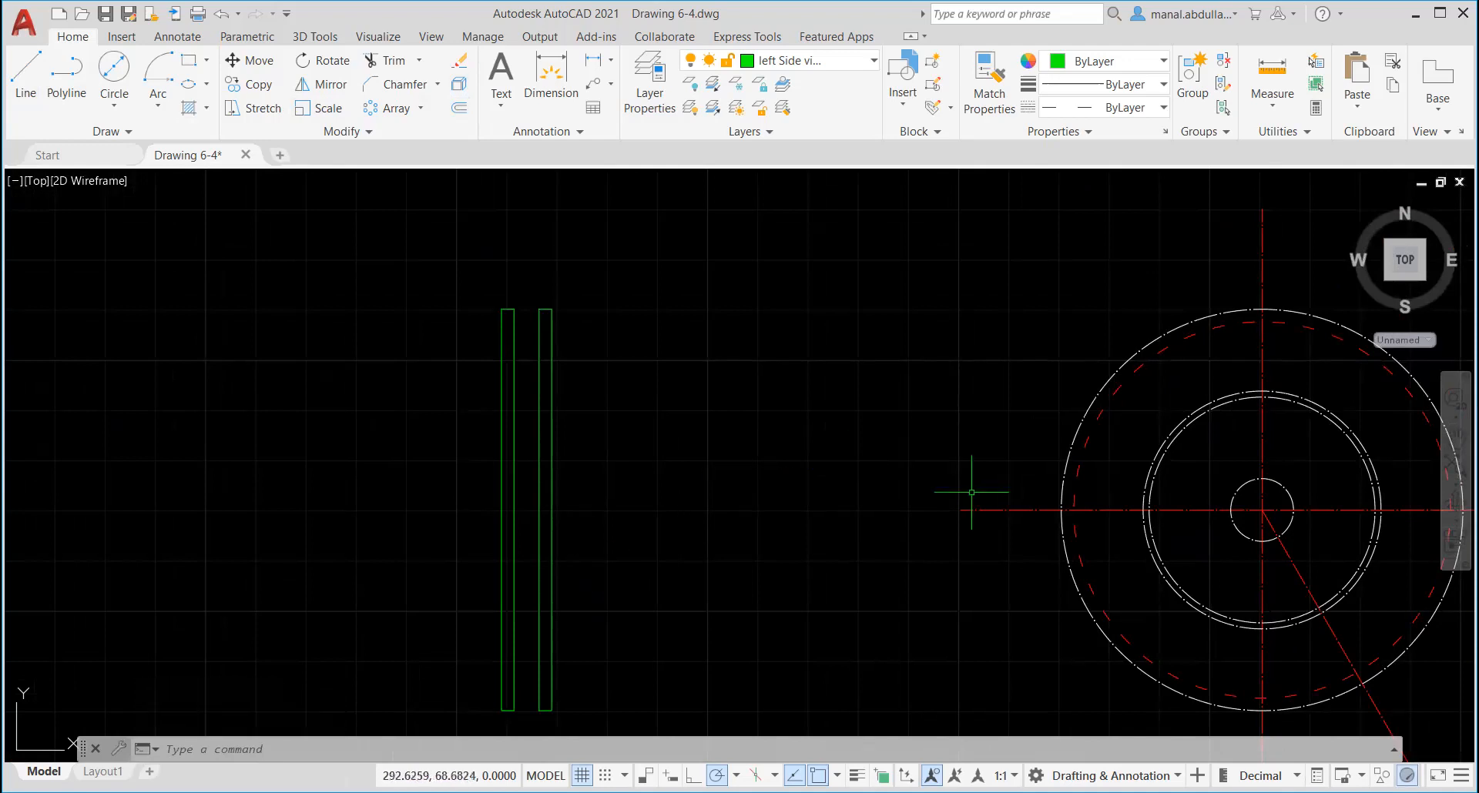
{"action": "scroll", "coordinate": [971, 491], "scroll_direction": "down", "scroll_amount": 2}
{"action": "middle_click_drag", "start_coordinate": [1164, 495], "coordinate": [338, 488]}
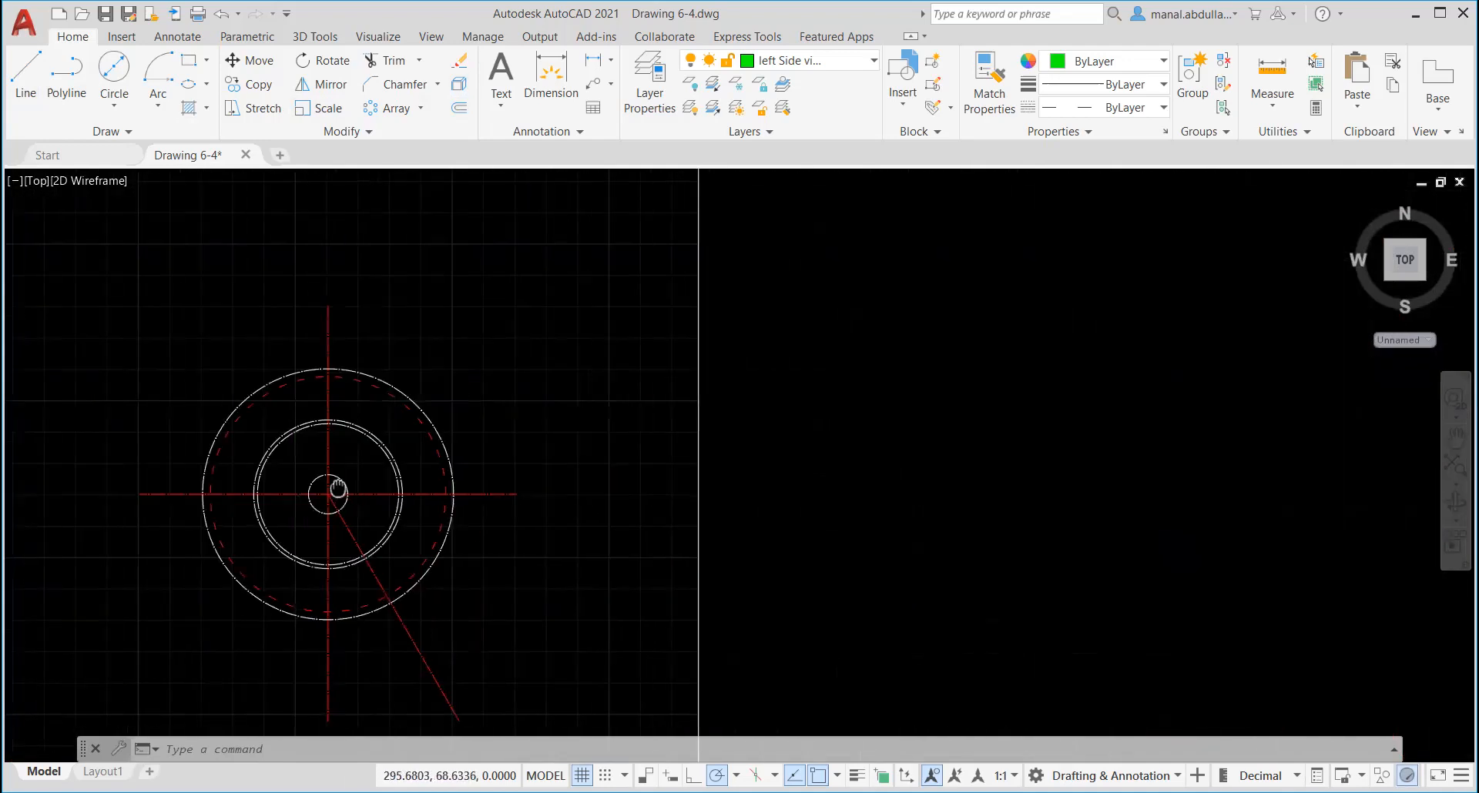
{"action": "scroll", "coordinate": [930, 486], "scroll_direction": "down", "scroll_amount": 2}
{"action": "scroll", "coordinate": [931, 486], "scroll_direction": "up", "scroll_amount": 2}
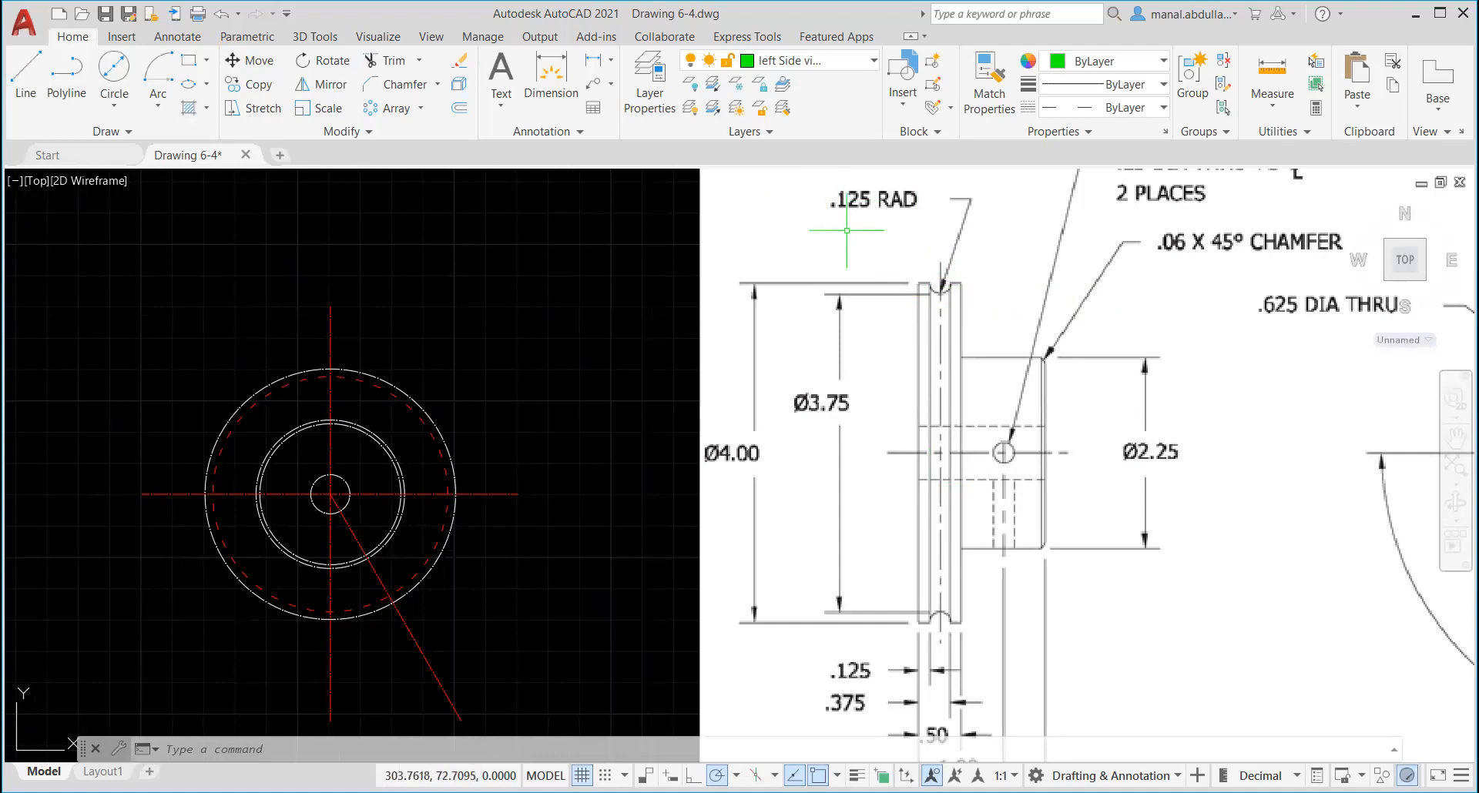
{"action": "scroll", "coordinate": [359, 521], "scroll_direction": "down", "scroll_amount": 2}
{"action": "middle_click_drag", "start_coordinate": [146, 481], "coordinate": [574, 479]}
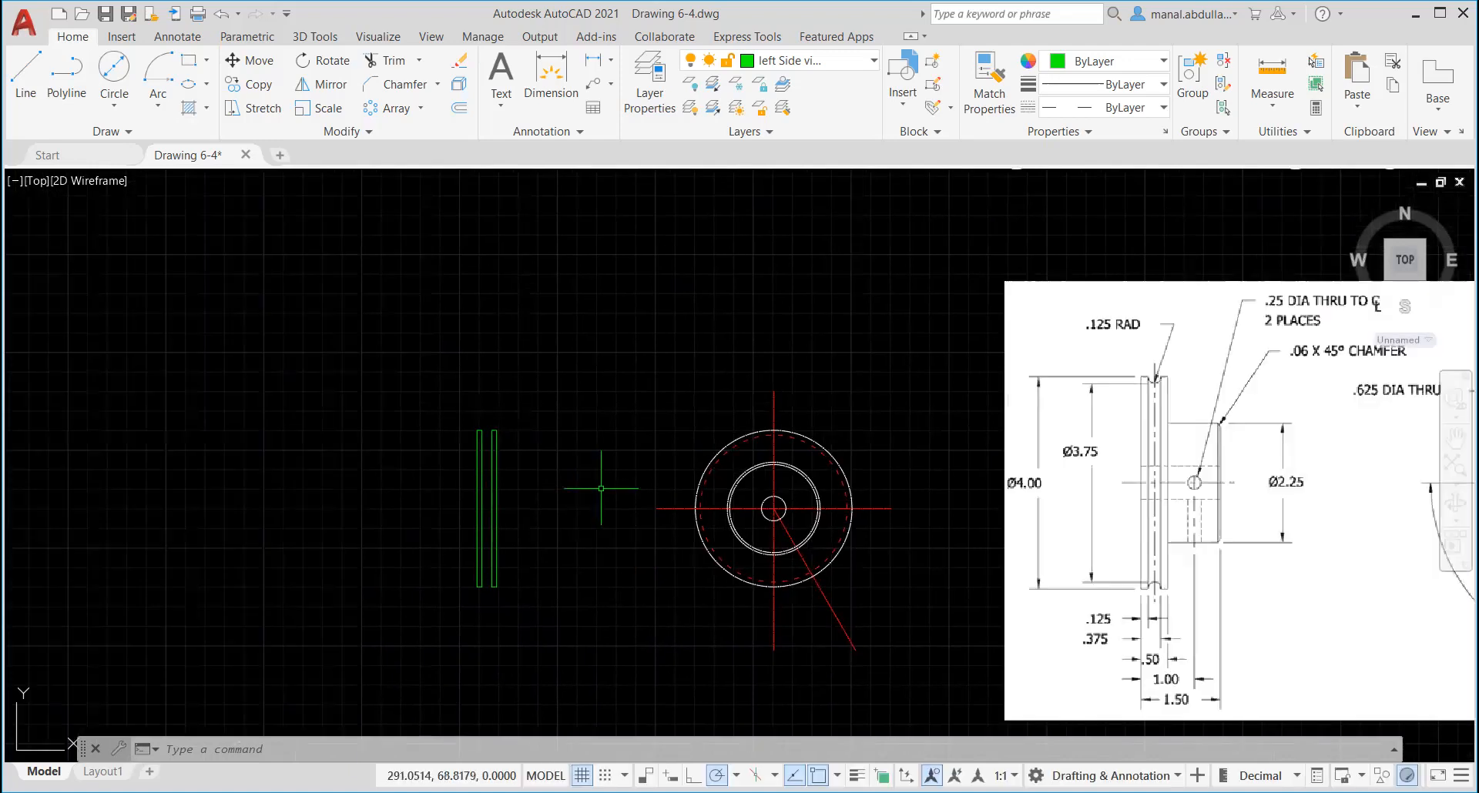
Step: Draw a Start, Center, End arc dipping between the rims' upper inner corners, centered with m2p midway between those corners
{"action": "scroll", "coordinate": [501, 462], "scroll_direction": "up", "scroll_amount": 3}
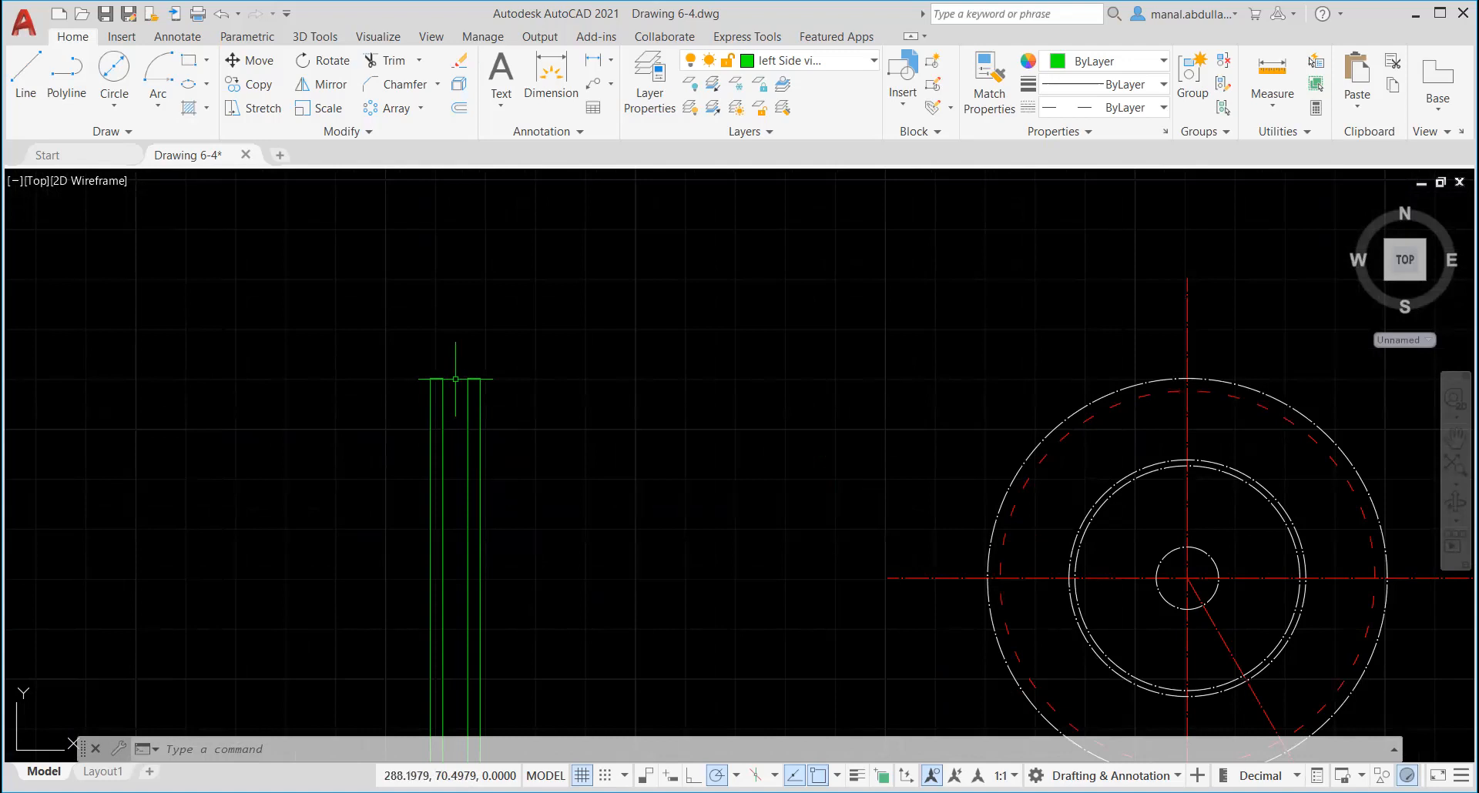
{"action": "scroll", "coordinate": [459, 358], "scroll_direction": "up", "scroll_amount": 3}
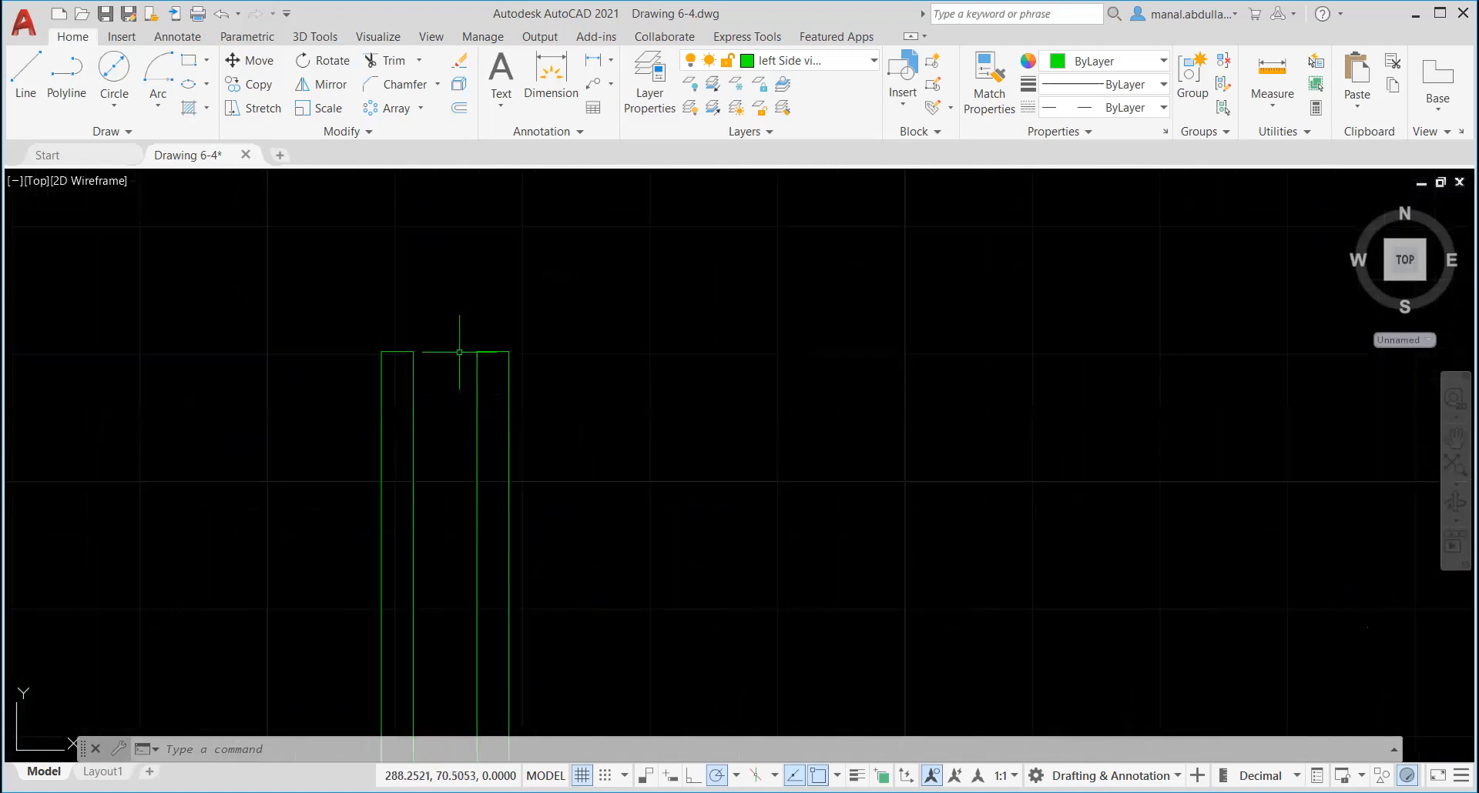
{"action": "left_click", "coordinate": [160, 108]}
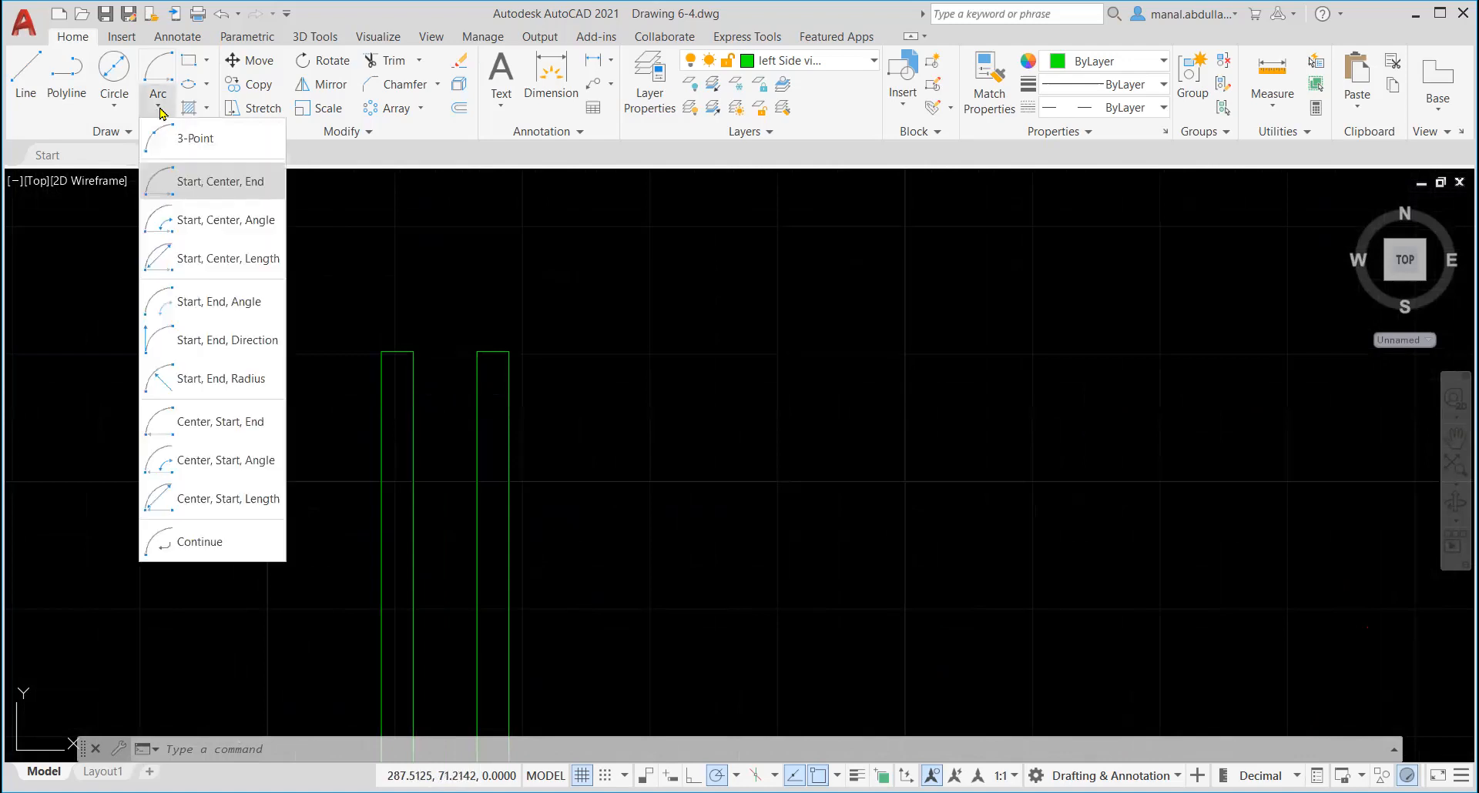
{"action": "left_click", "coordinate": [195, 183]}
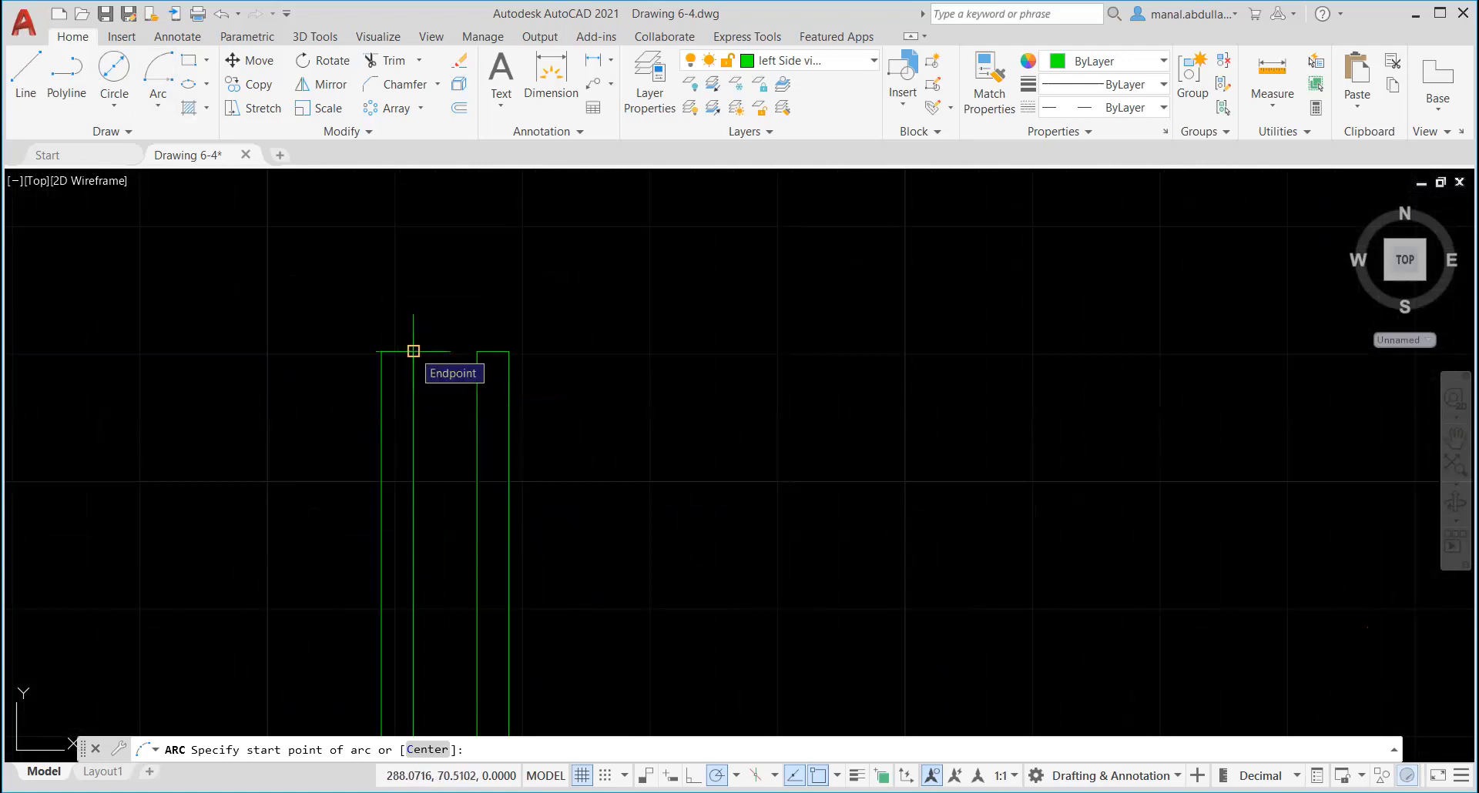
{"action": "left_click", "coordinate": [414, 351]}
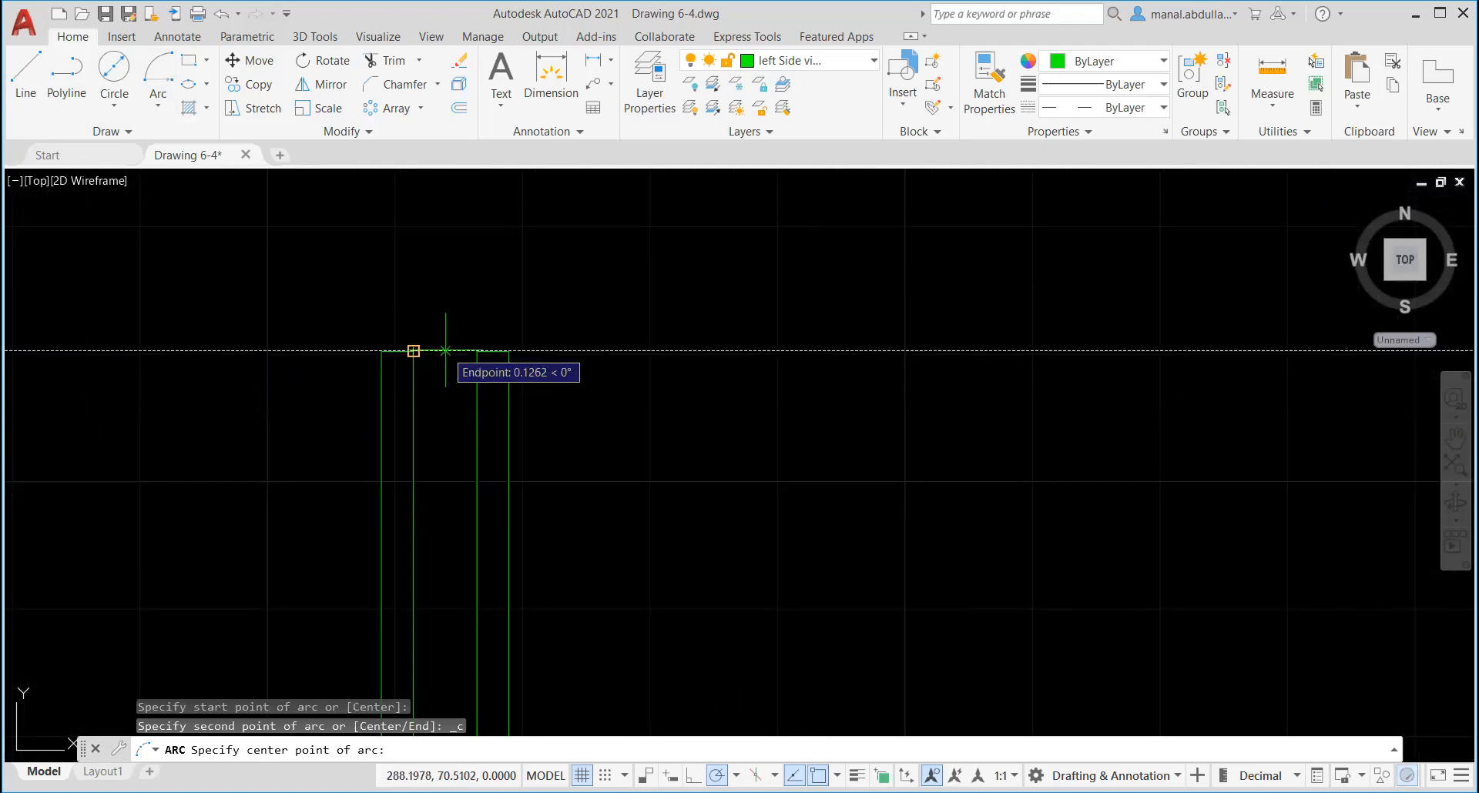
{"action": "type", "text": "m"}
{"action": "type", "text": "2p"}
{"action": "key", "text": "Return"}
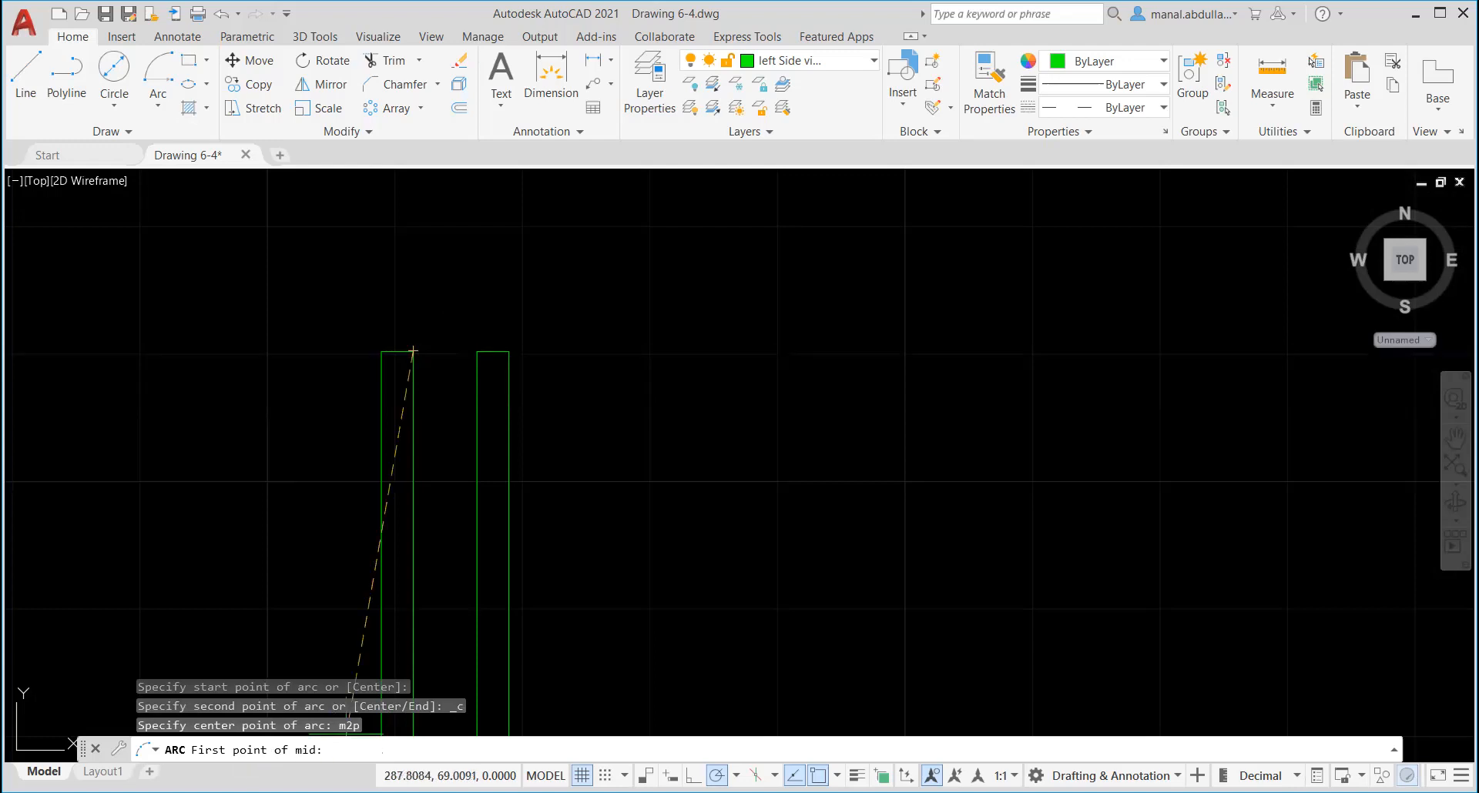
{"action": "left_click", "coordinate": [413, 351]}
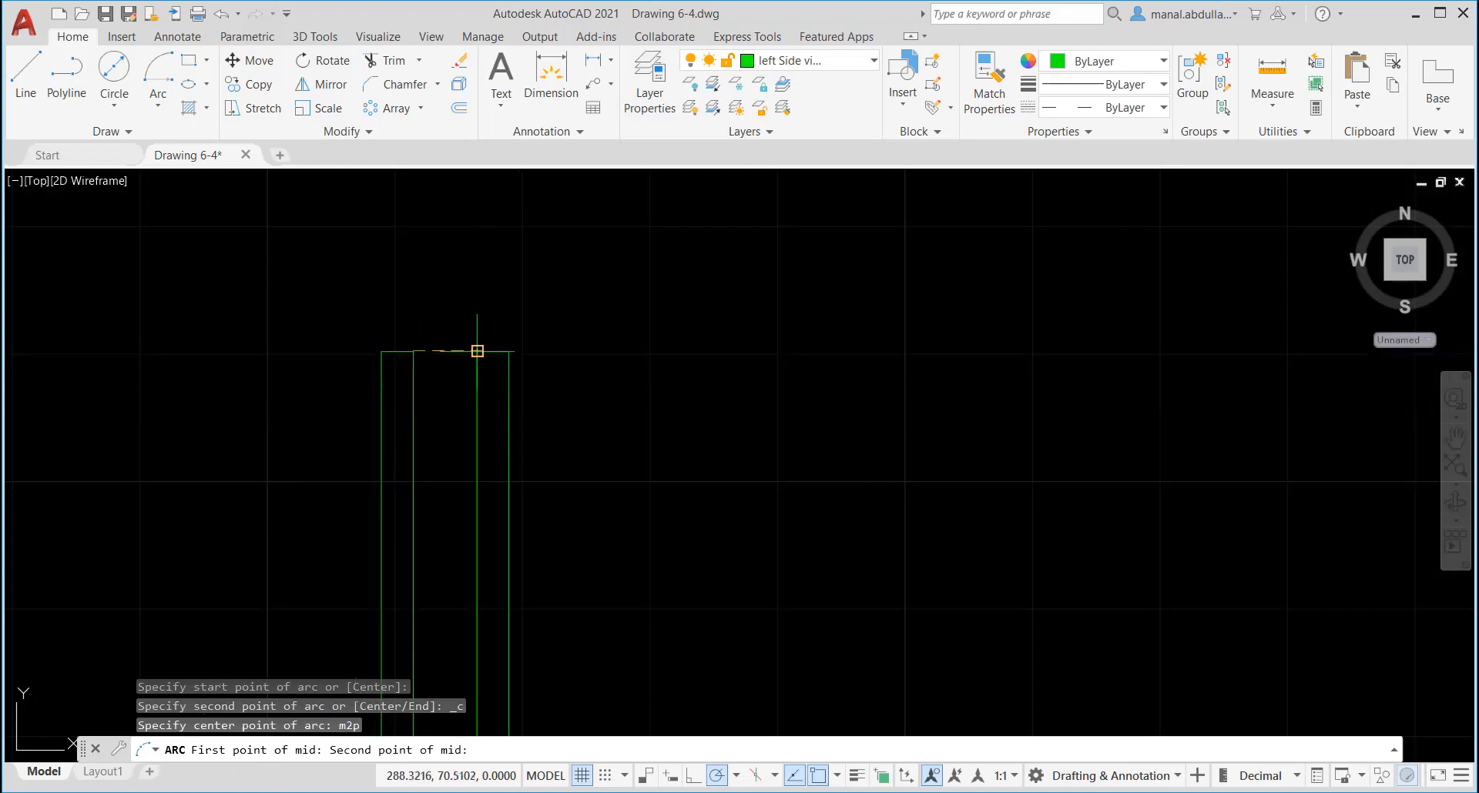
{"action": "left_click", "coordinate": [477, 351]}
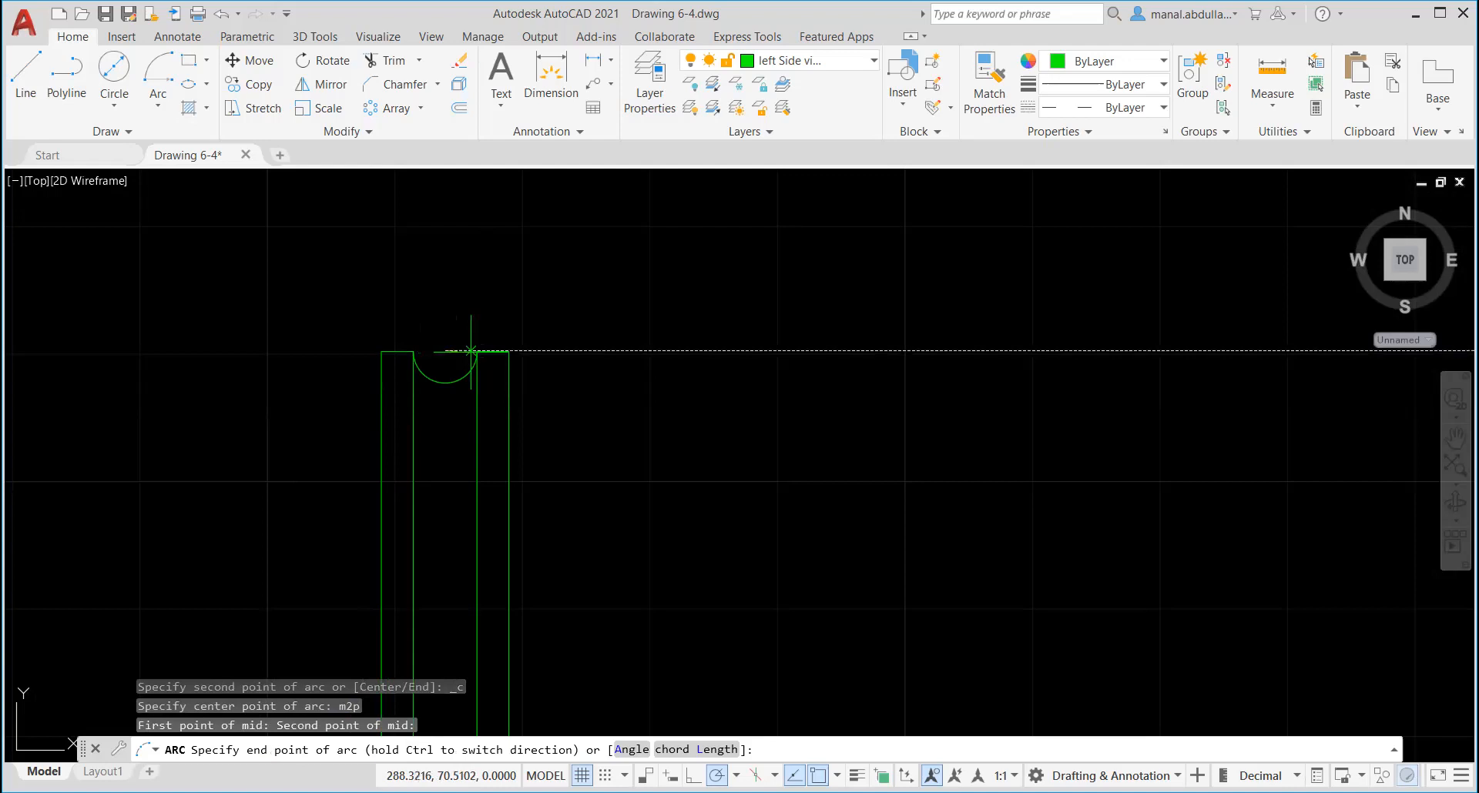
{"action": "left_click", "coordinate": [477, 351]}
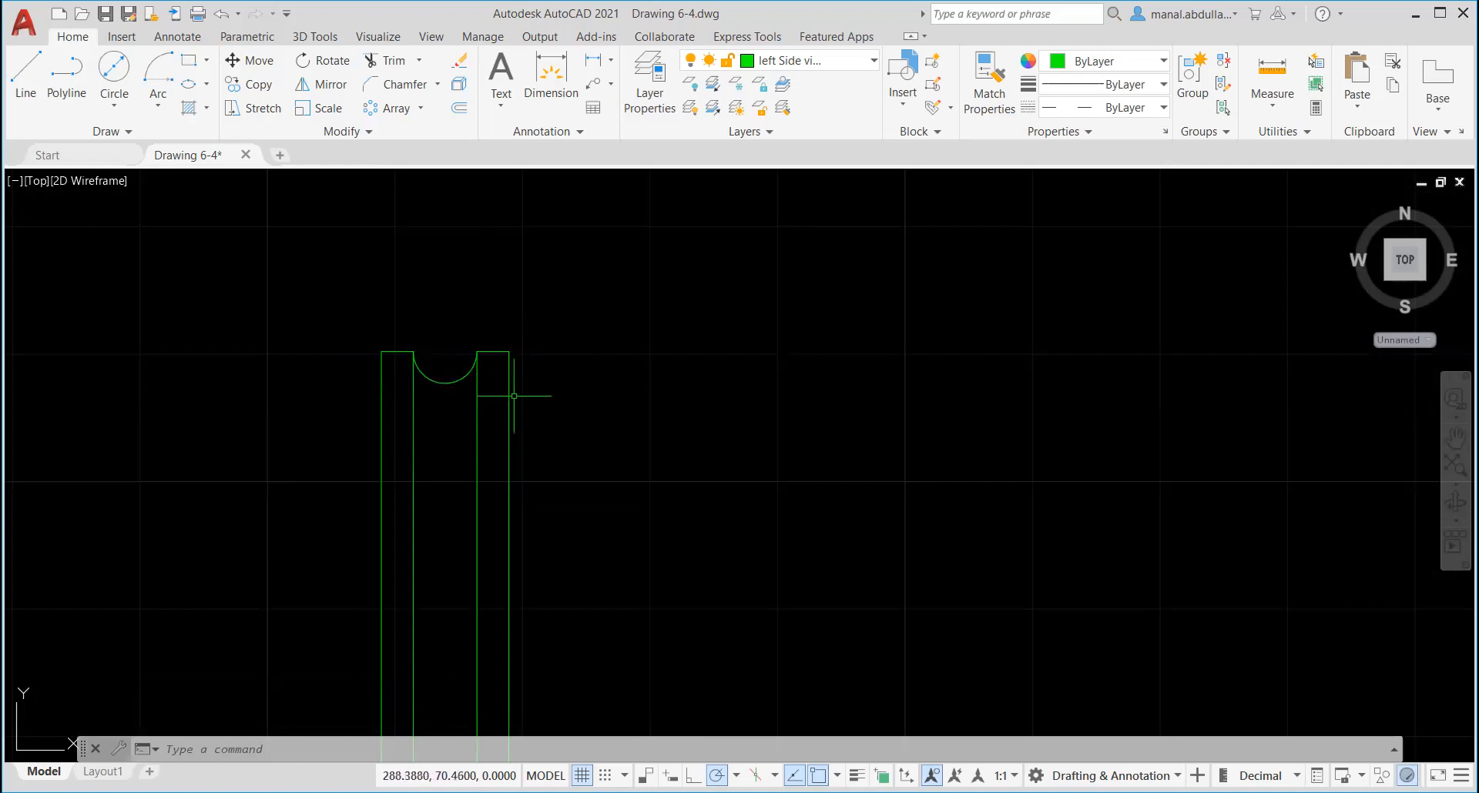
Step: Mirror the groove arc to the bottom of the rims about the horizontal line through the vertical edges' midpoints, keeping the original
{"action": "scroll", "coordinate": [558, 487], "scroll_direction": "down", "scroll_amount": 4}
{"action": "mouse_move", "coordinate": [631, 589]}
{"action": "middle_mouse_down"}
{"action": "mouse_move", "coordinate": [608, 419]}
{"action": "mouse_move", "coordinate": [589, 426]}
{"action": "middle_mouse_up"}
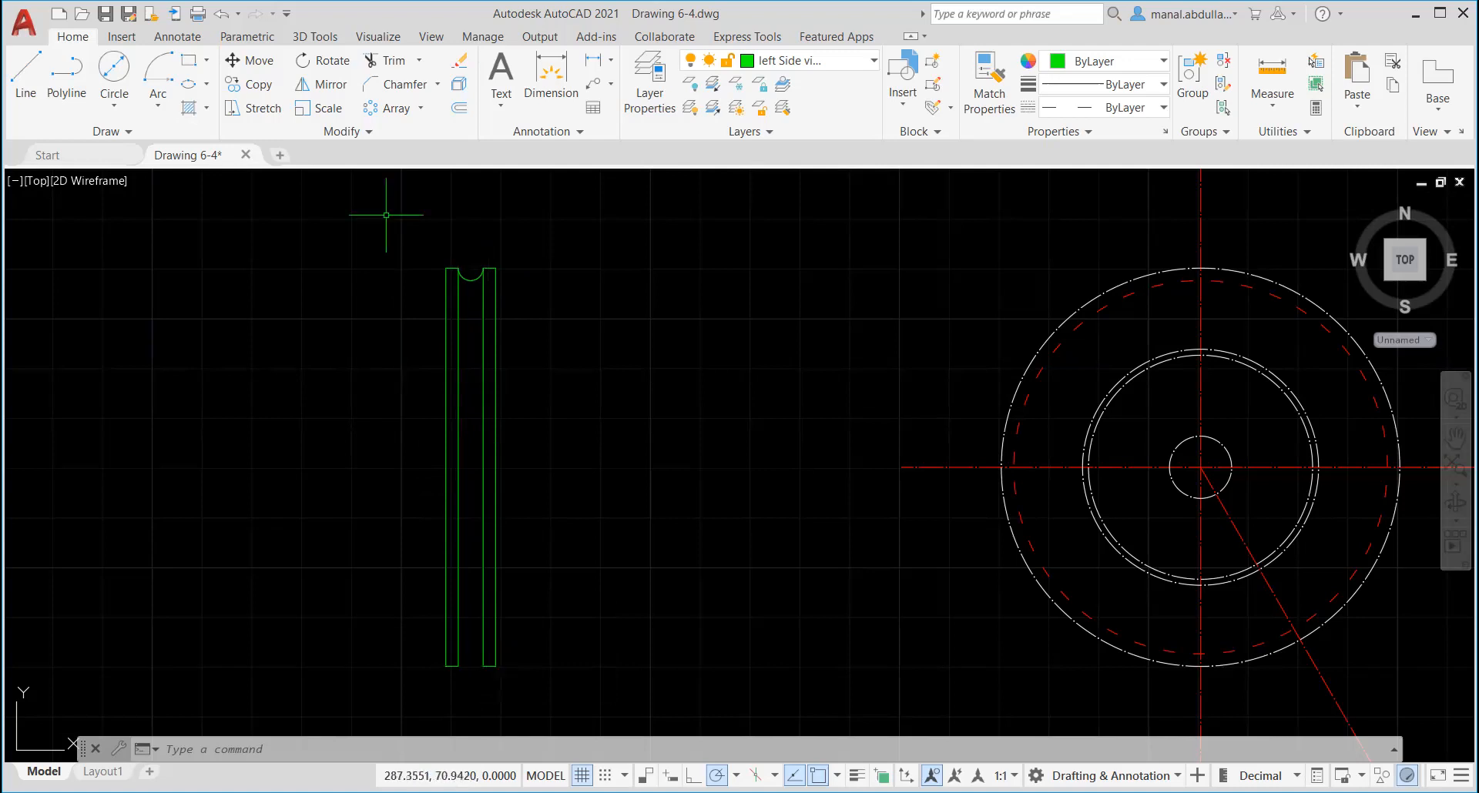
{"action": "left_click", "coordinate": [320, 85]}
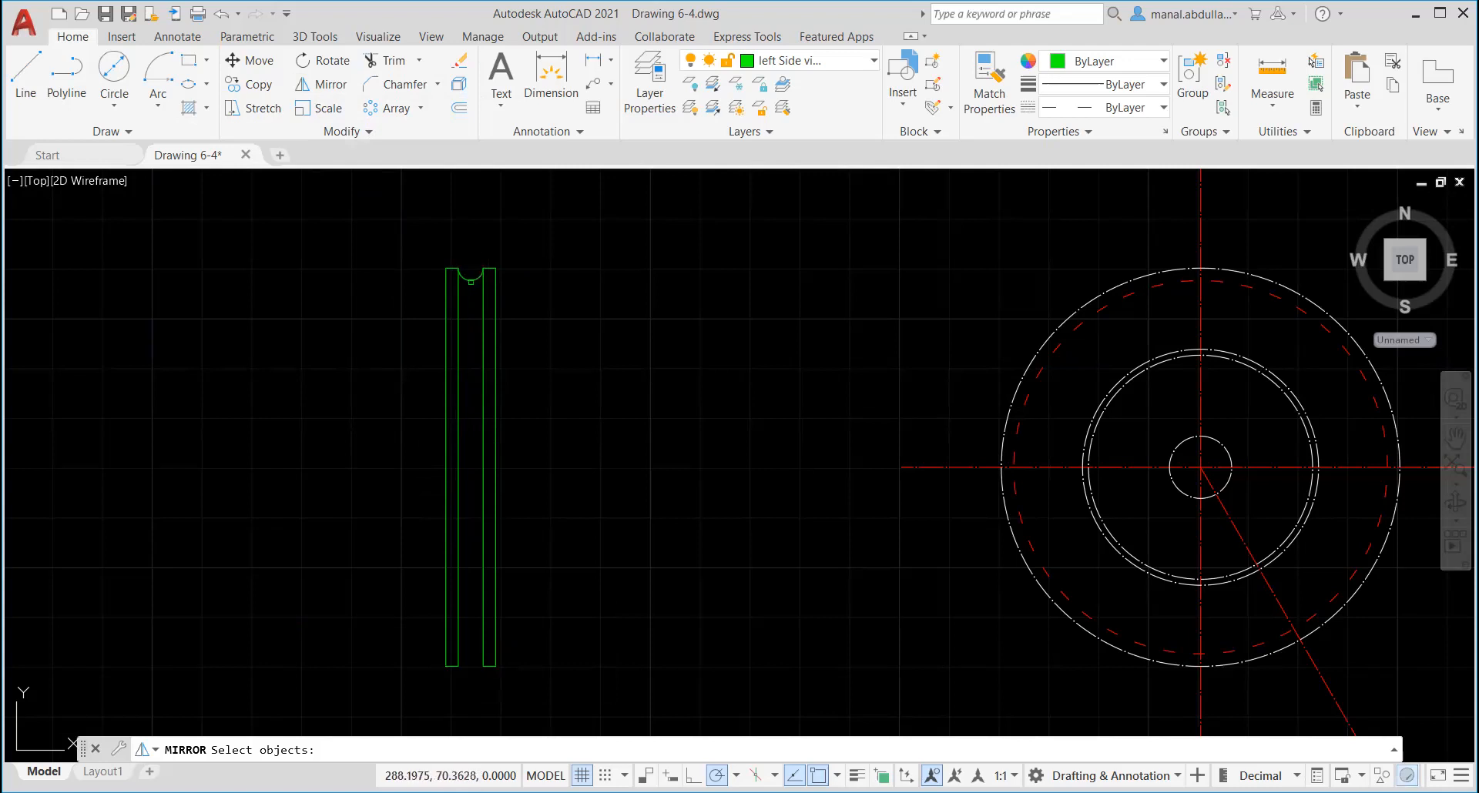
{"action": "left_click", "coordinate": [471, 278]}
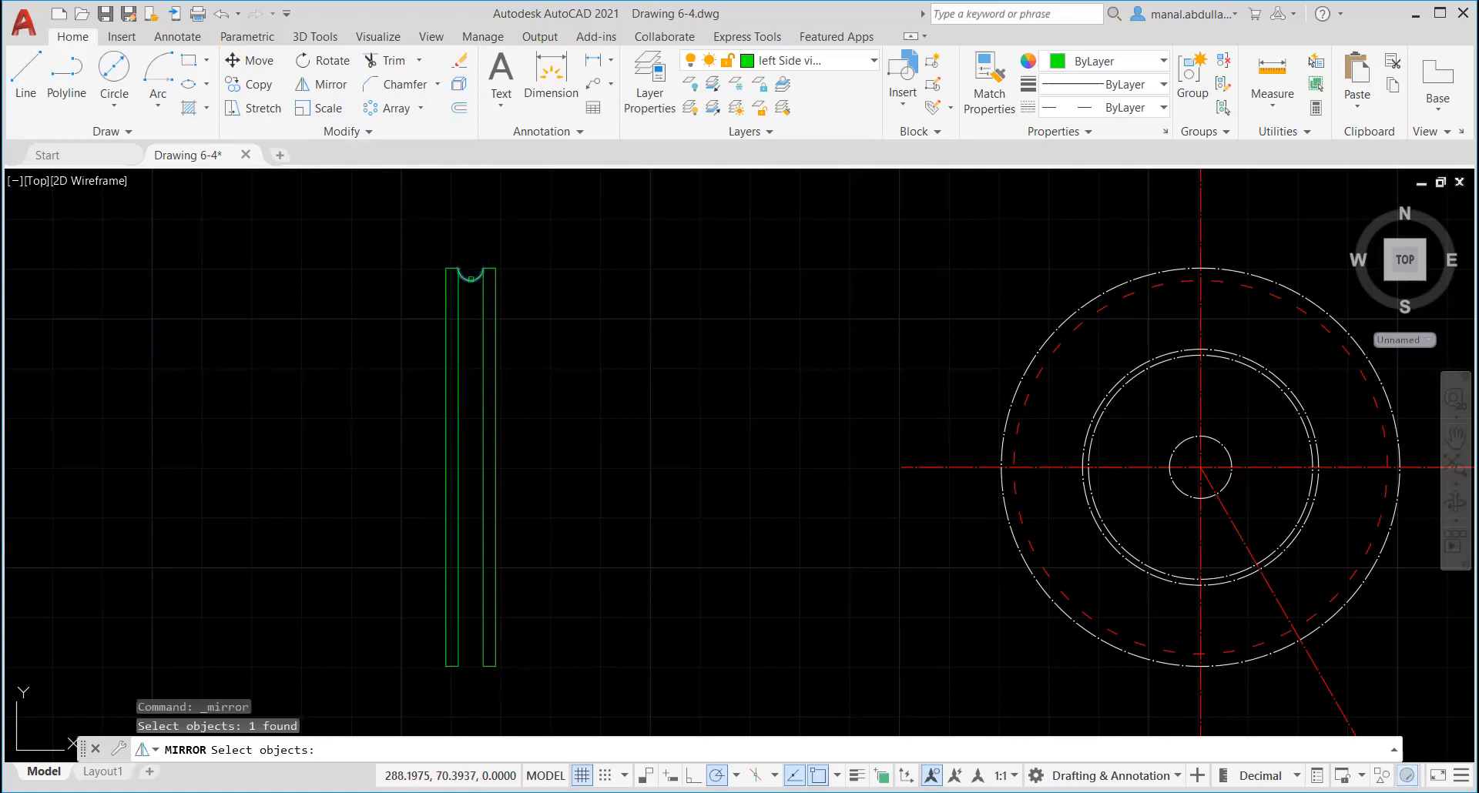
{"action": "key", "text": "Return"}
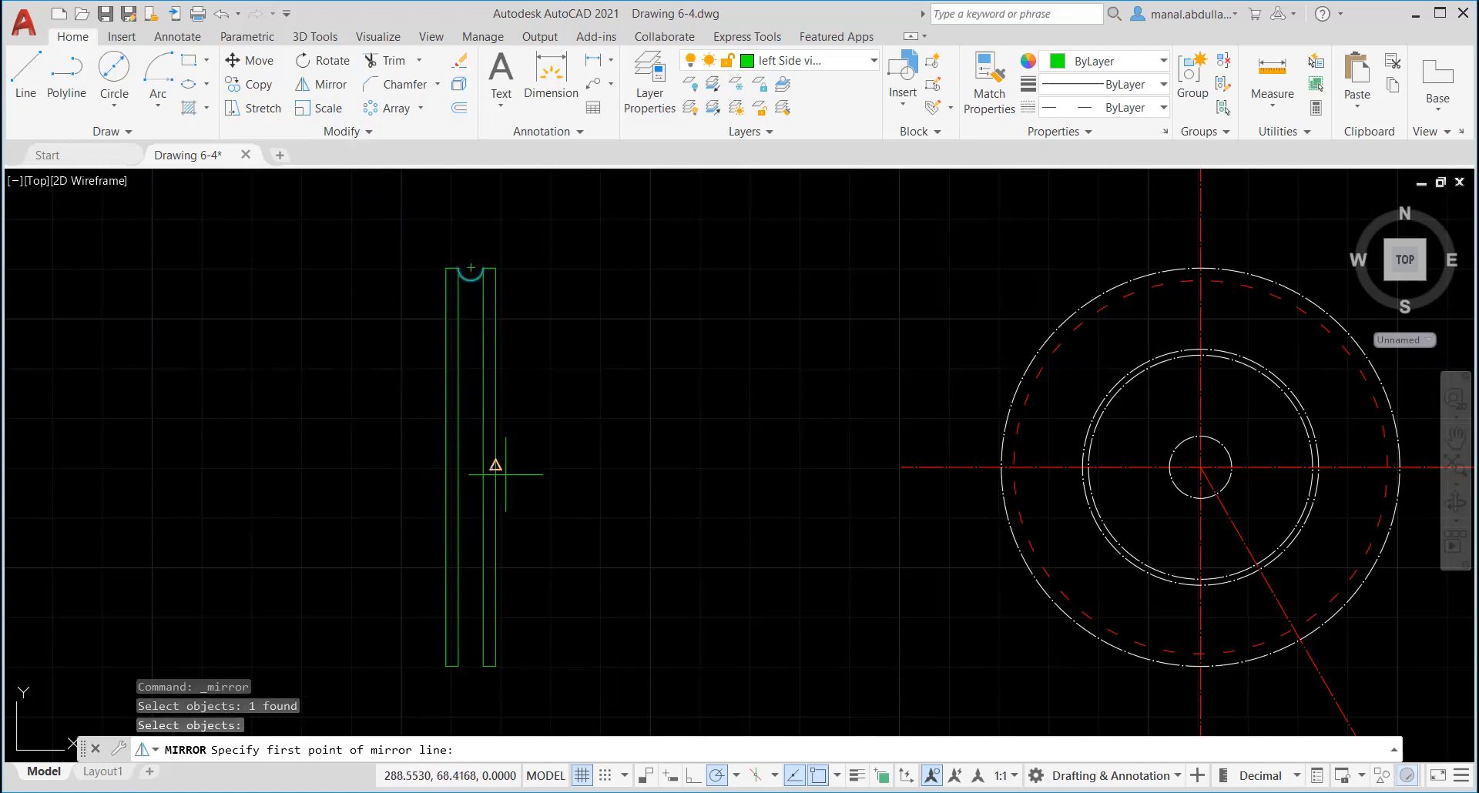
{"action": "left_click", "coordinate": [495, 465]}
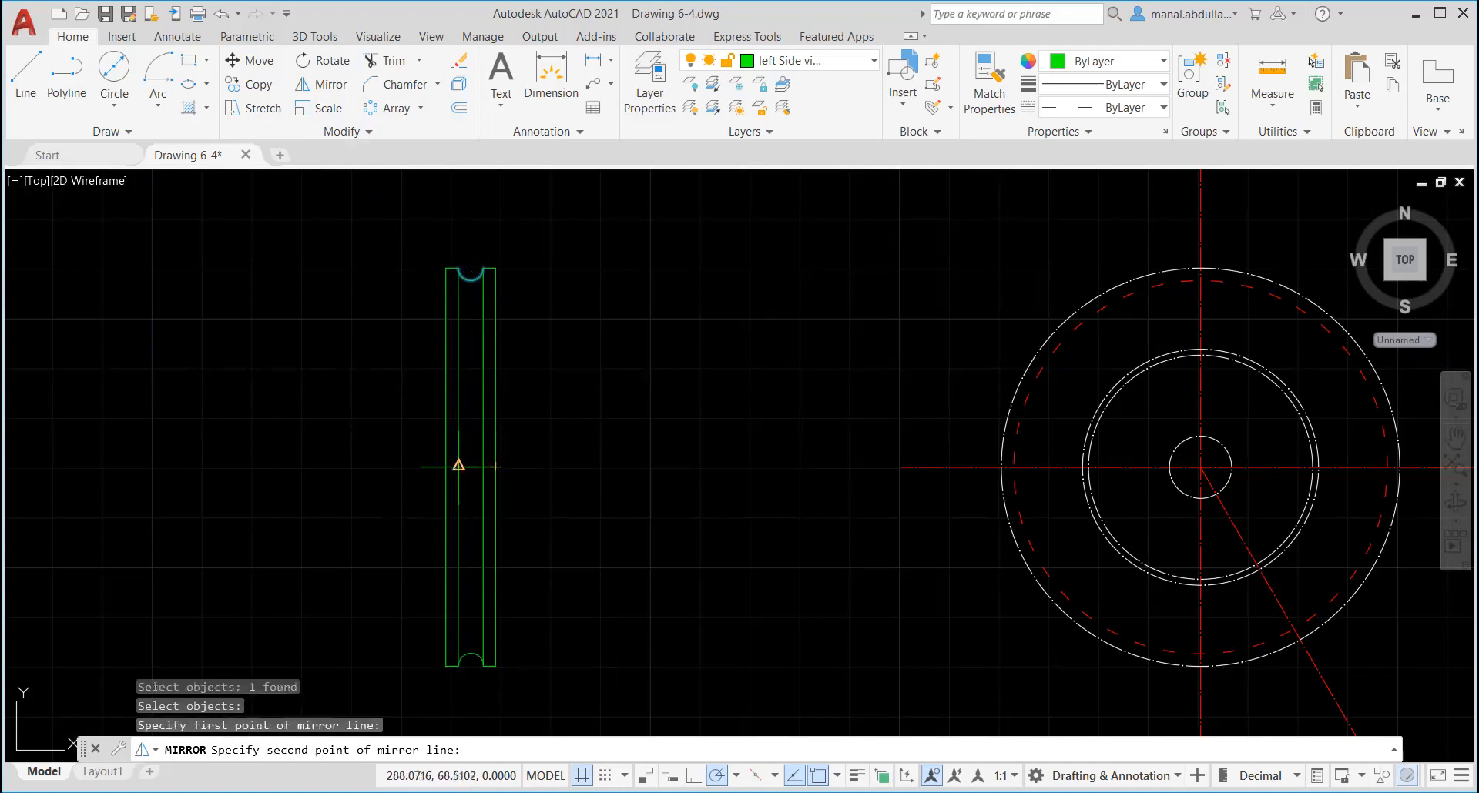
{"action": "left_click", "coordinate": [446, 465]}
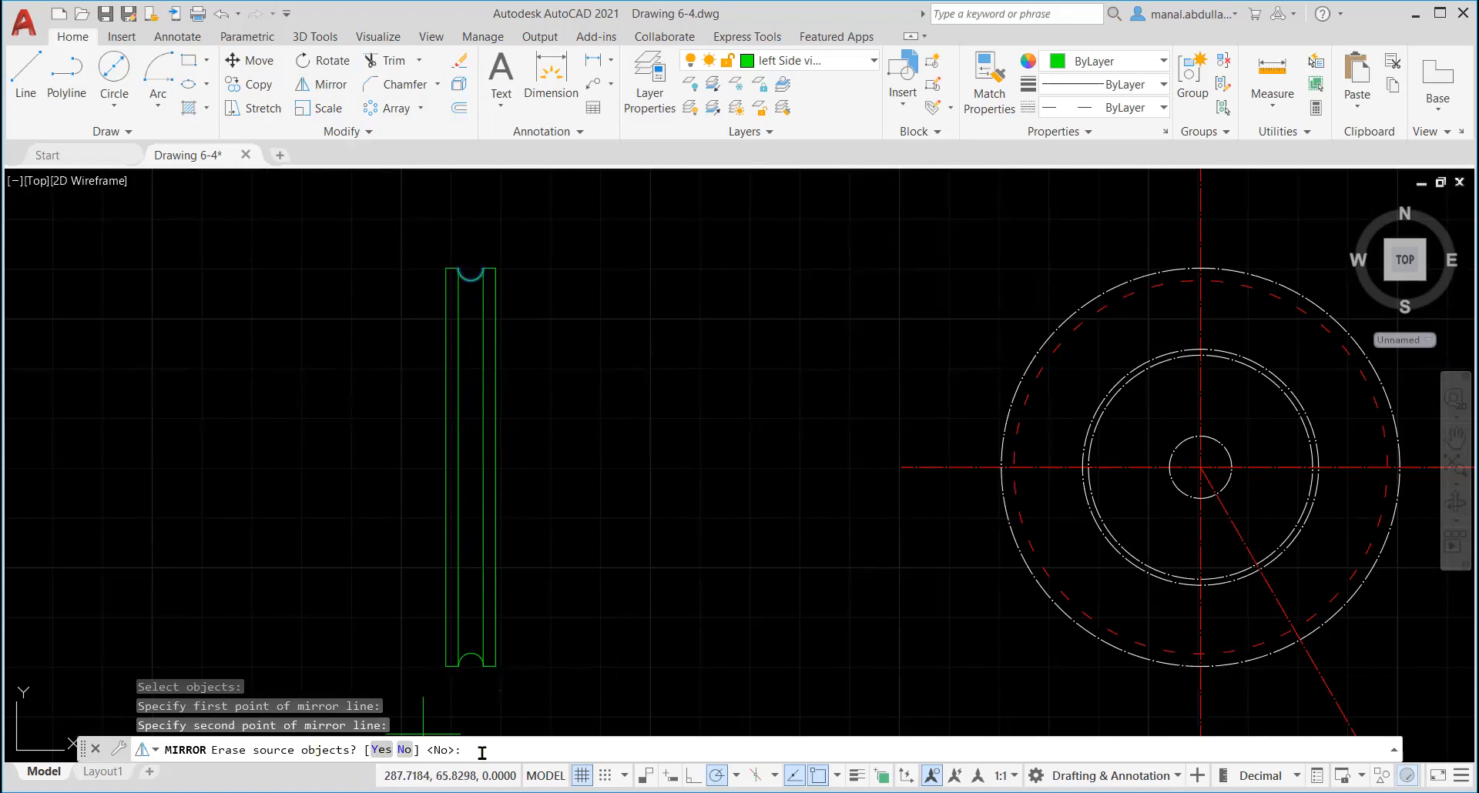
{"action": "key", "text": "Return"}
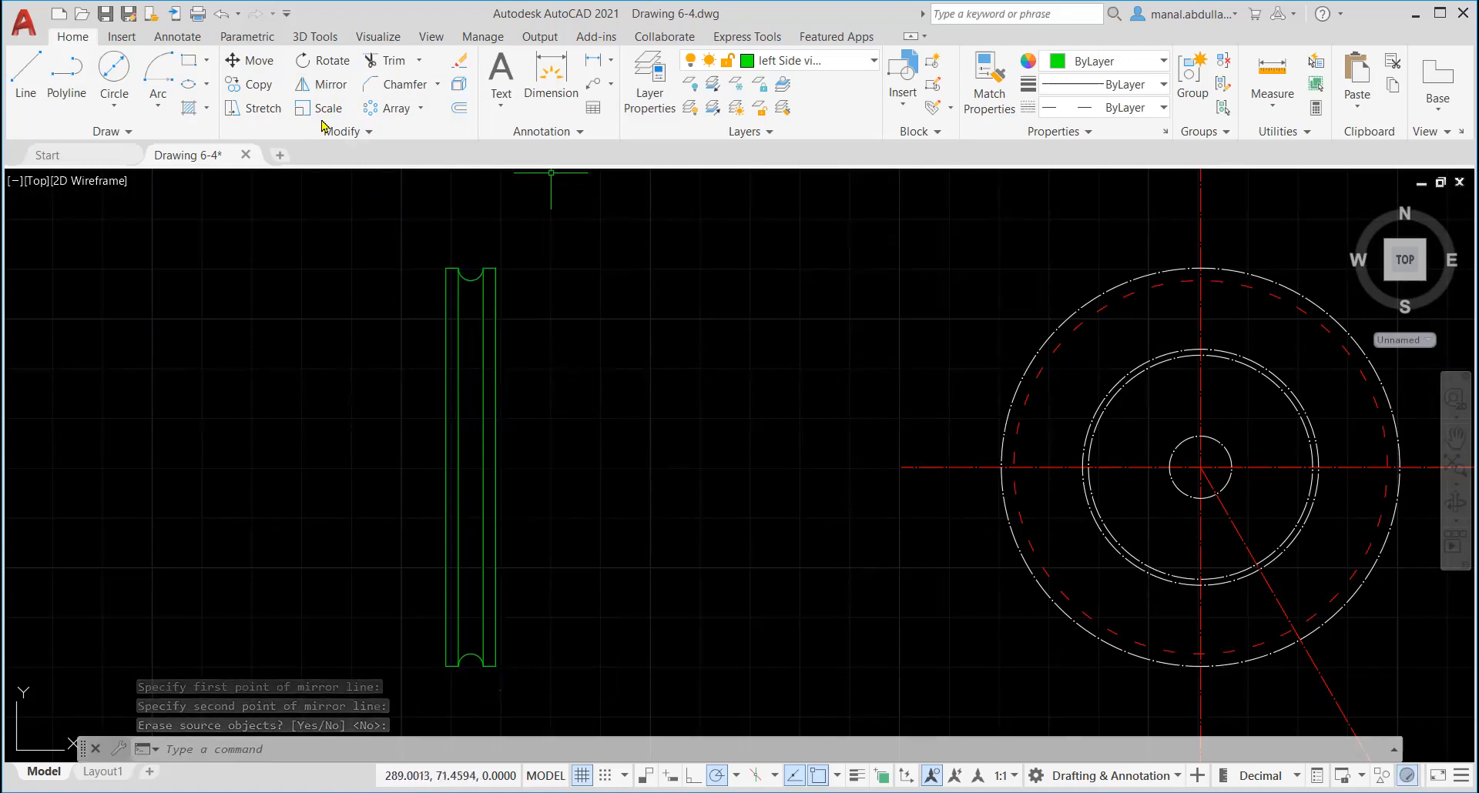
Step: Offset the first rim's inner vertical edge 0.125 toward the second rim to form the groove's vertical centerline
{"action": "left_click", "coordinate": [458, 109]}
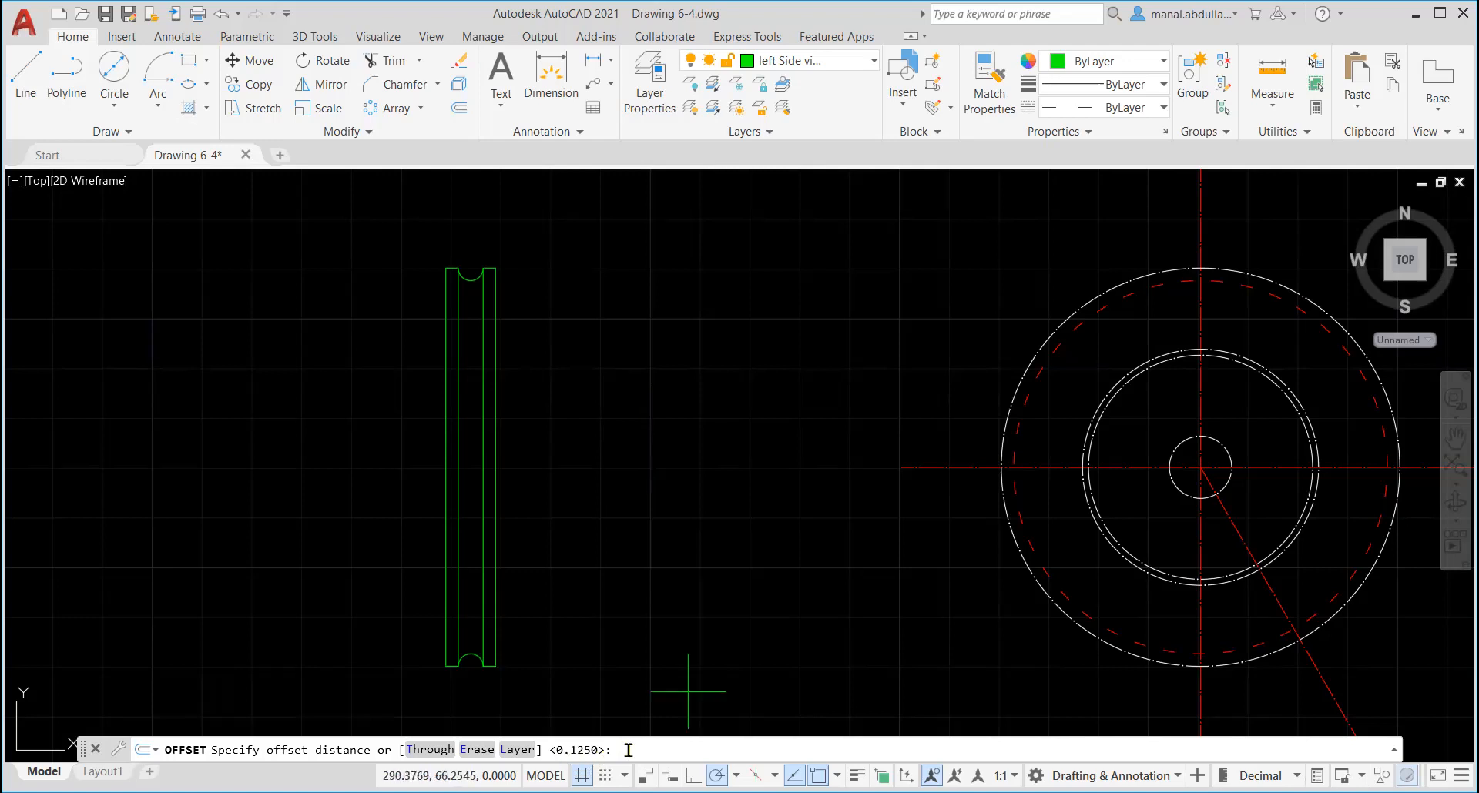
{"action": "key", "text": "Return"}
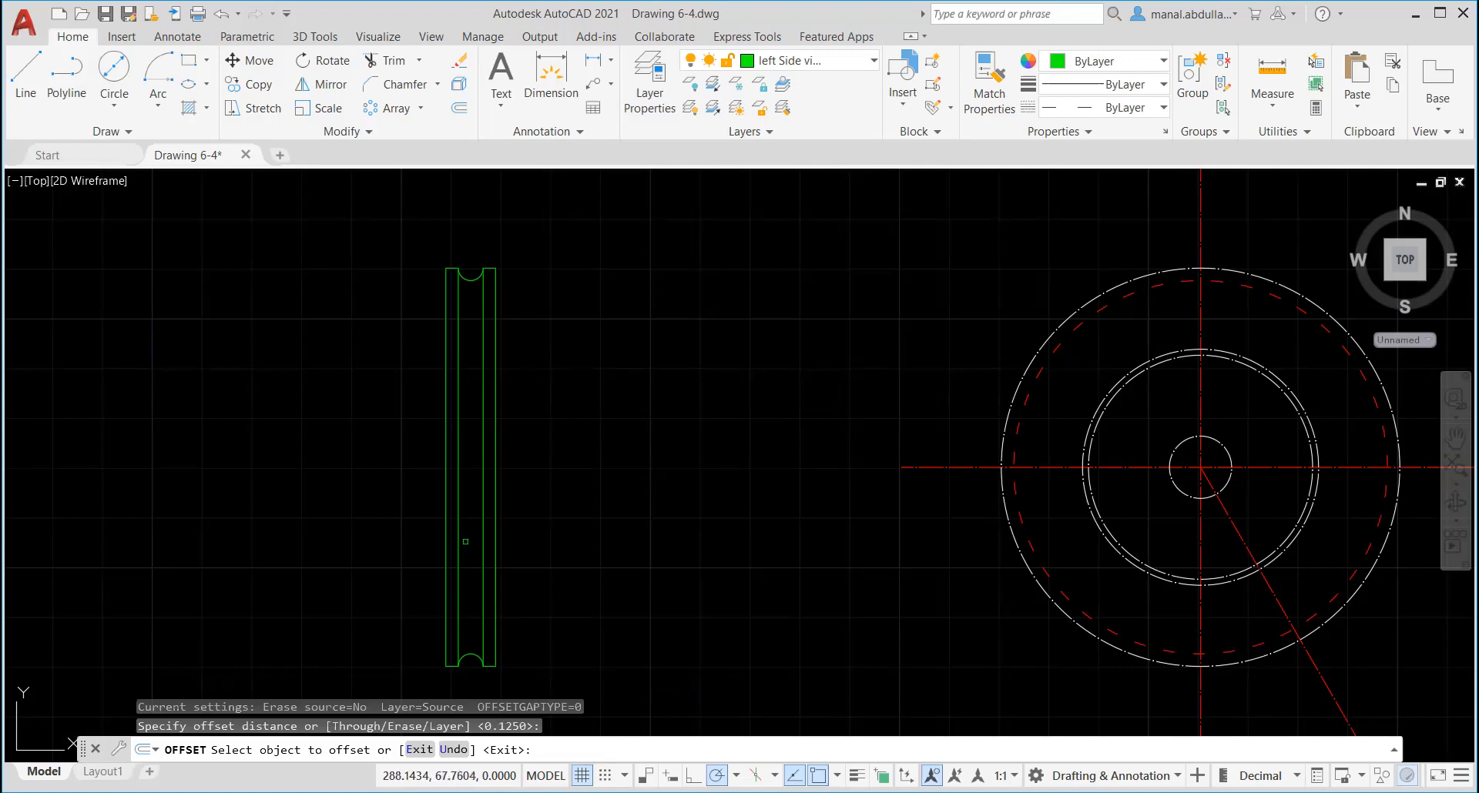
{"action": "left_click", "coordinate": [460, 546]}
{"action": "left_click", "coordinate": [465, 551]}
{"action": "left_click", "coordinate": [460, 555]}
{"action": "left_click", "coordinate": [467, 586]}
{"action": "left_click", "coordinate": [472, 594]}
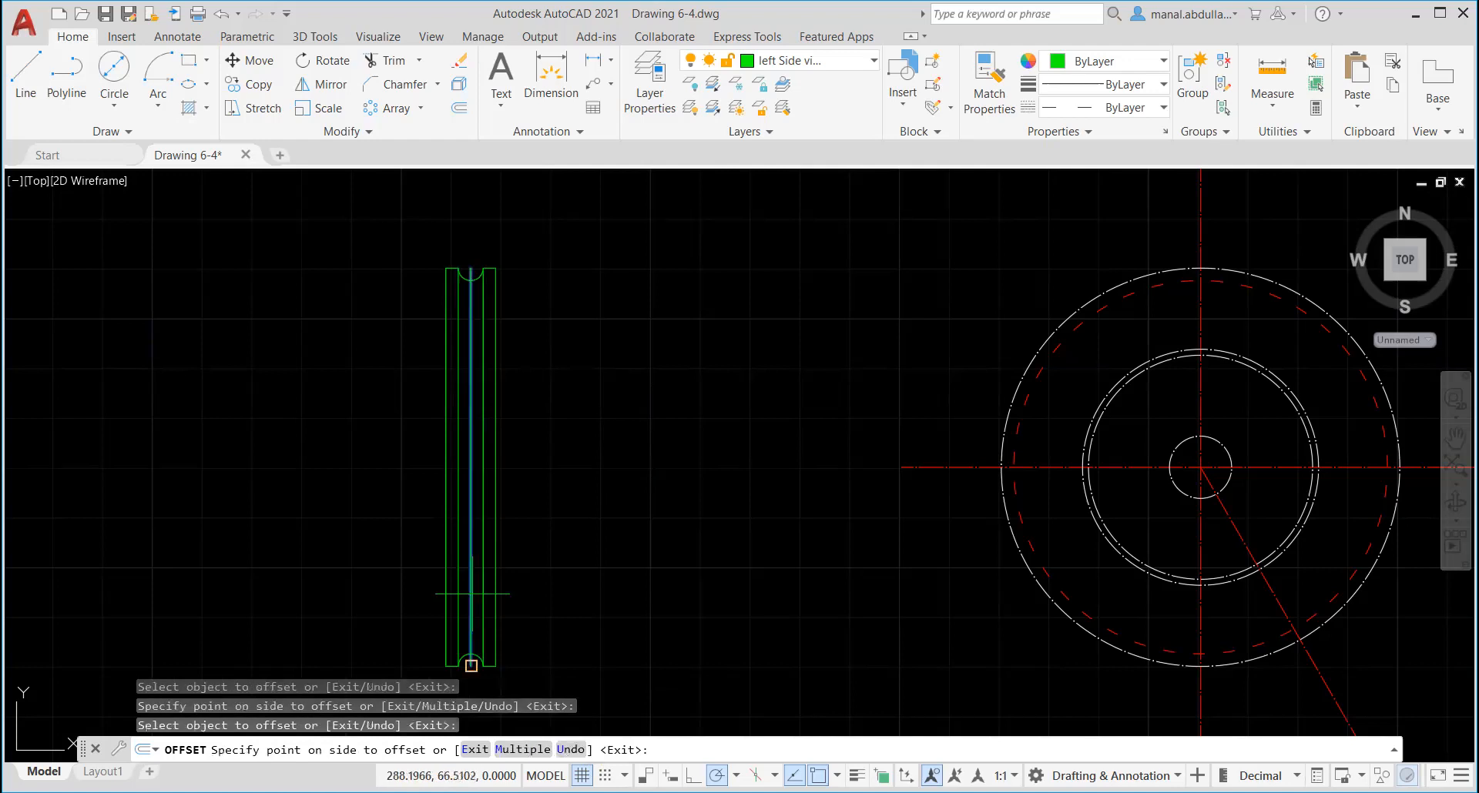
{"action": "key", "text": "Escape"}
Step: Move the groove's vertical centerline to the Dashed layer and make Dashed the current layer
{"action": "left_click", "coordinate": [470, 556]}
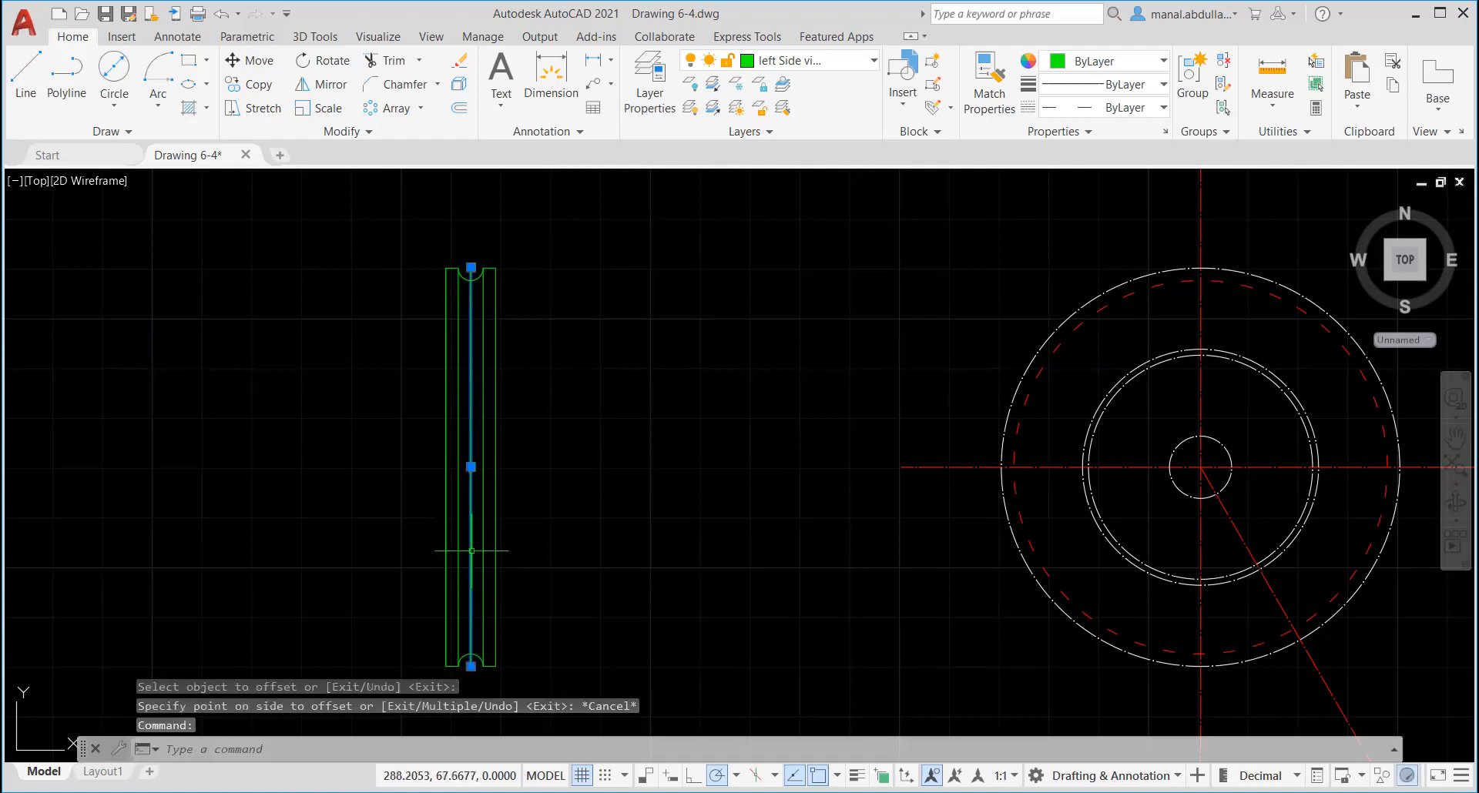
{"action": "left_click", "coordinate": [843, 62]}
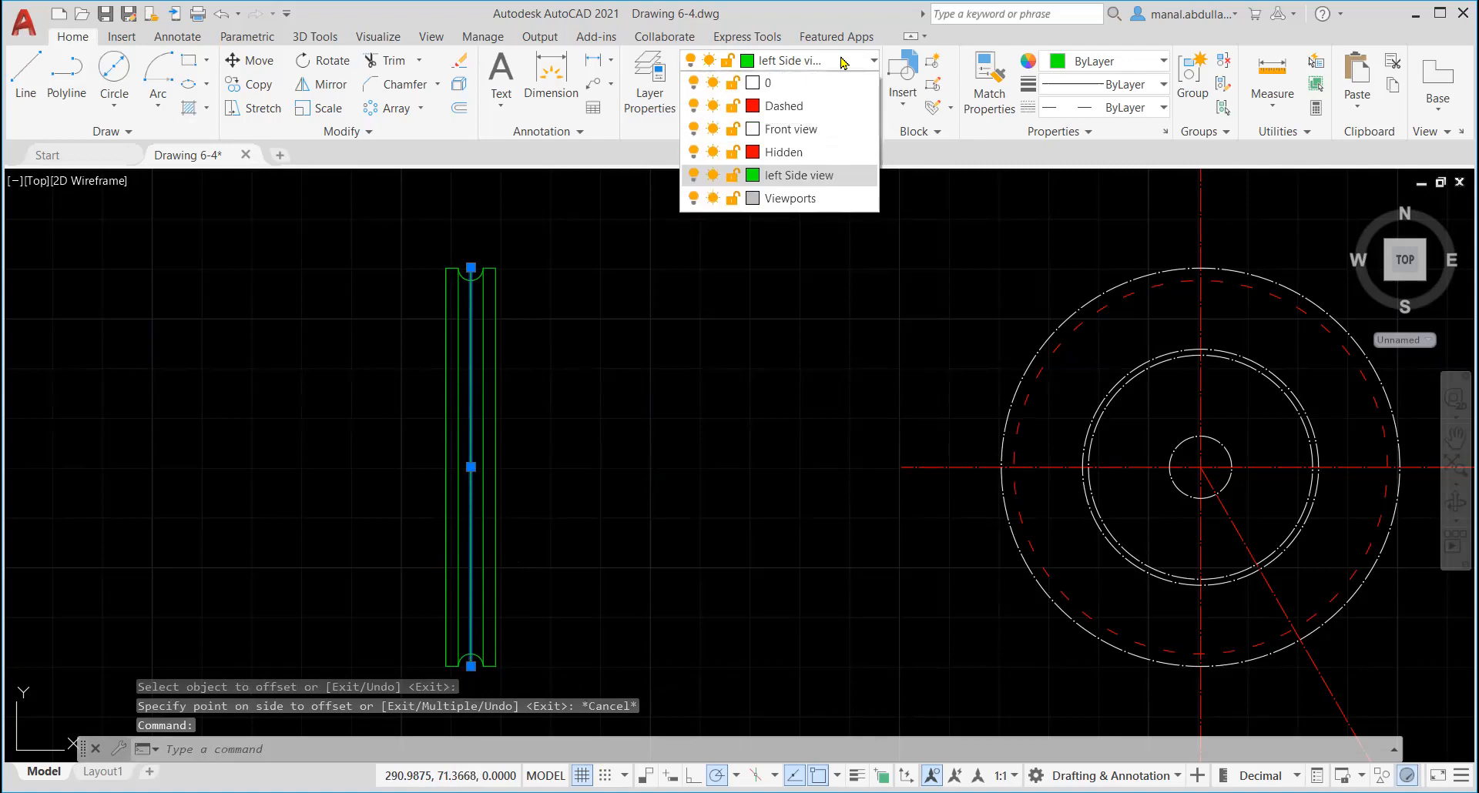
{"action": "left_click", "coordinate": [784, 106]}
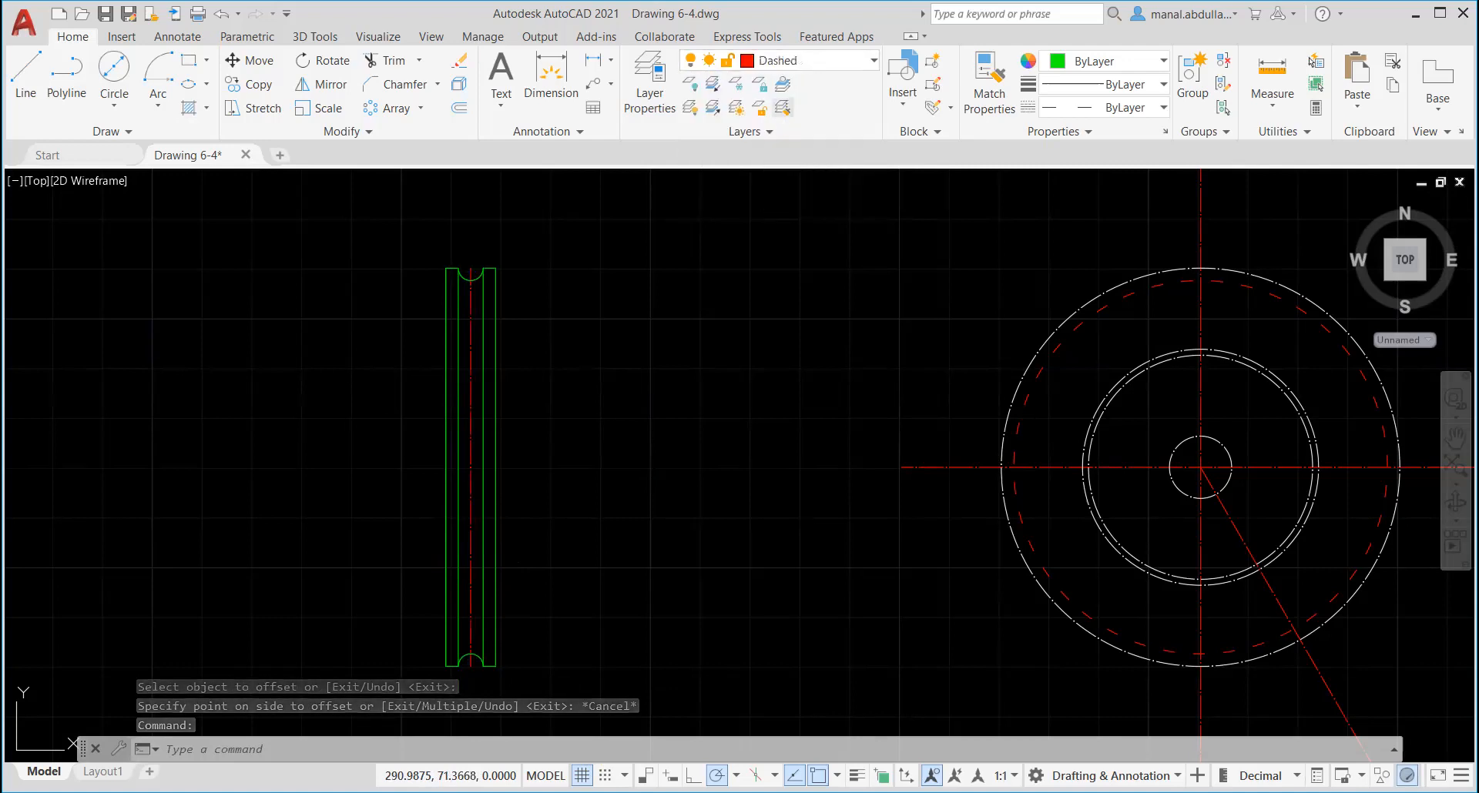
{"action": "key", "text": "Escape"}
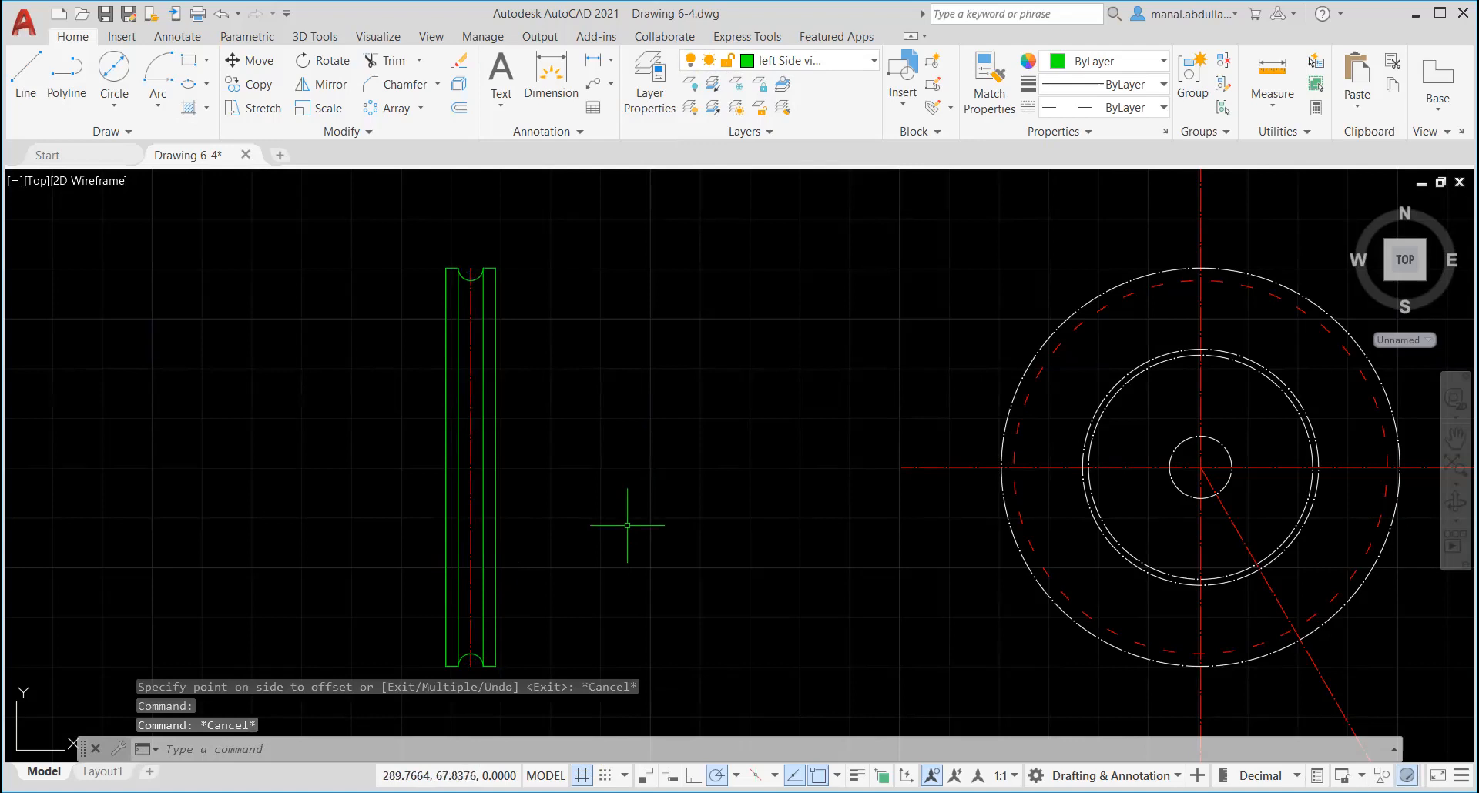
{"action": "left_click", "coordinate": [851, 65]}
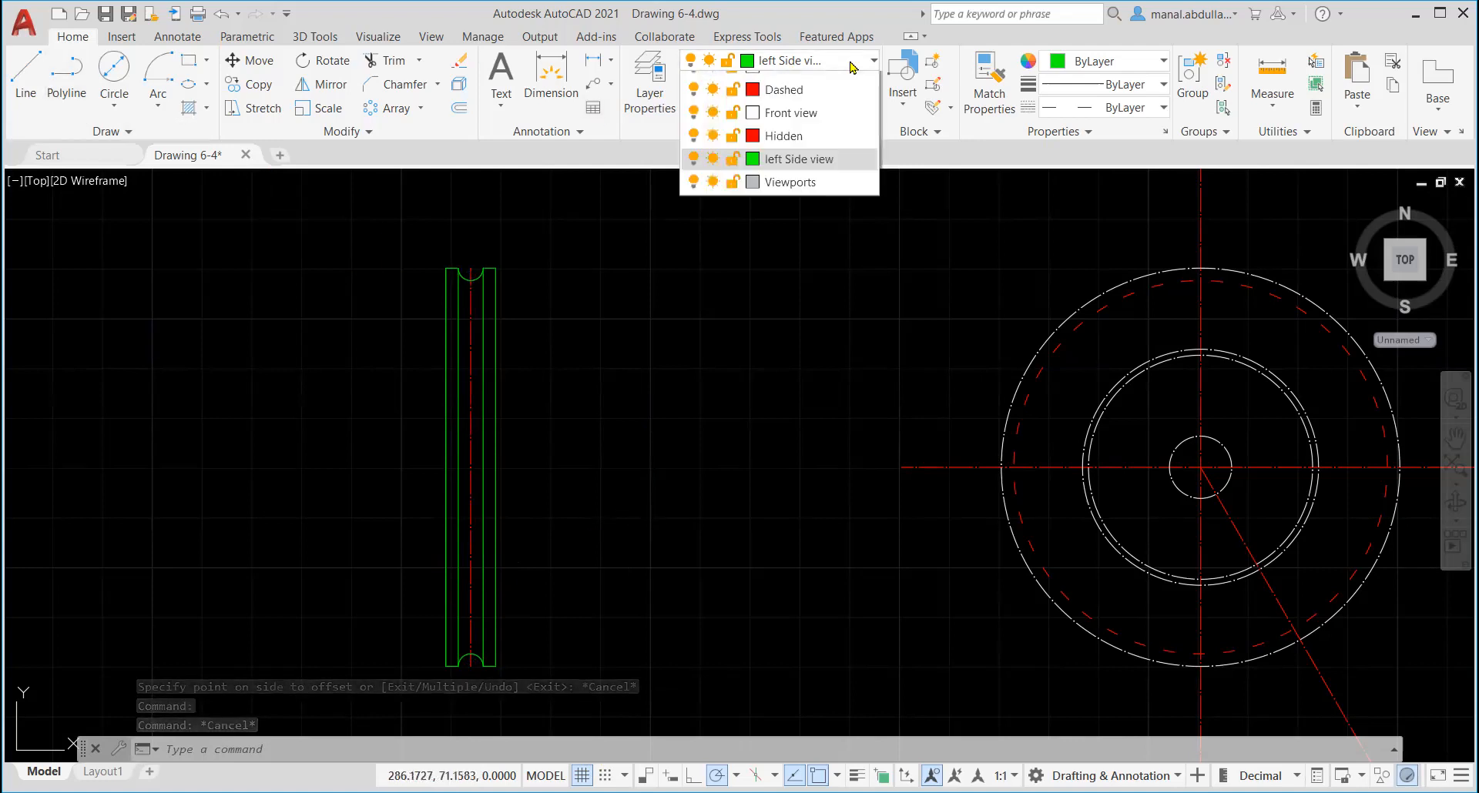
{"action": "left_click", "coordinate": [784, 89]}
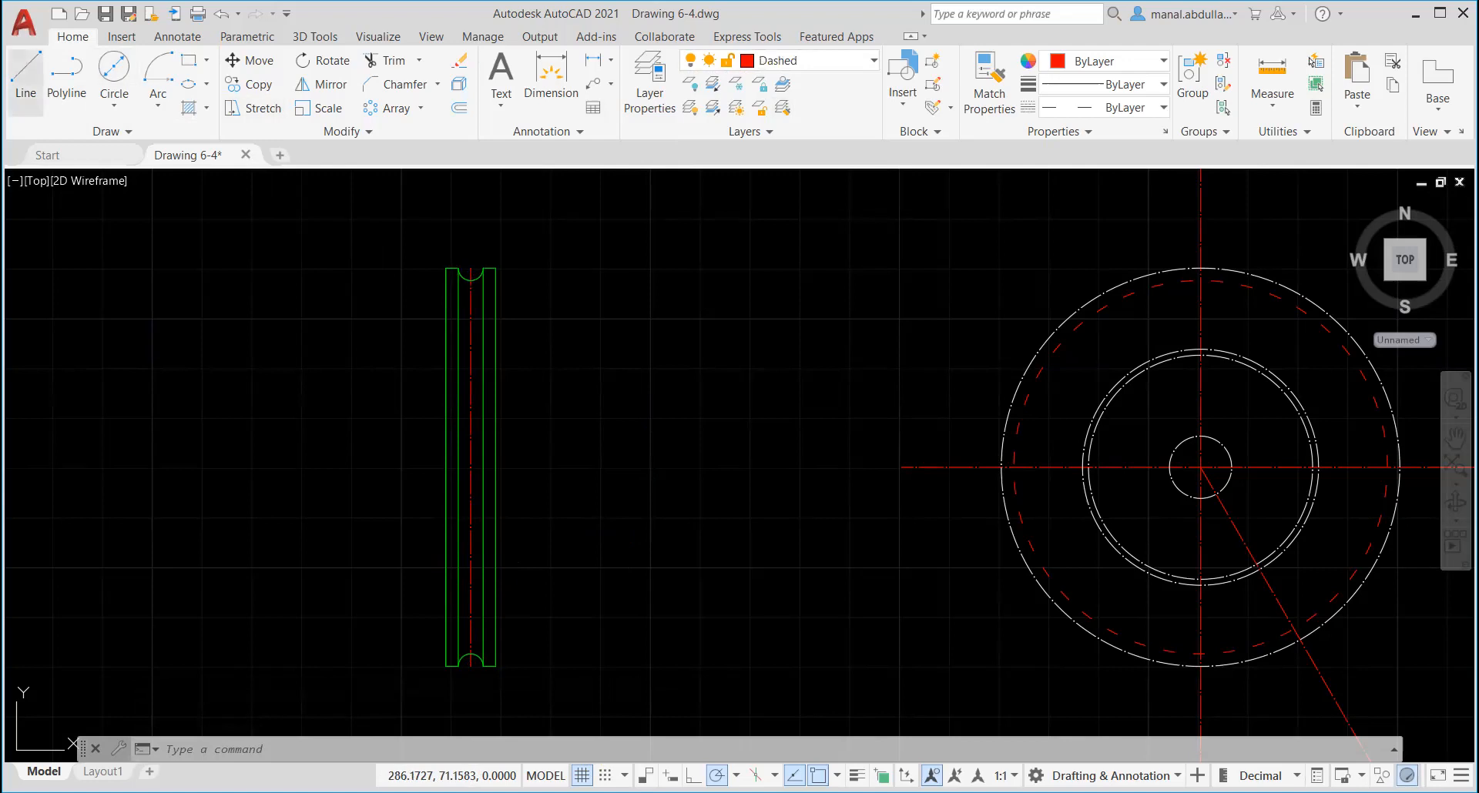
{"action": "left_click", "coordinate": [26, 73]}
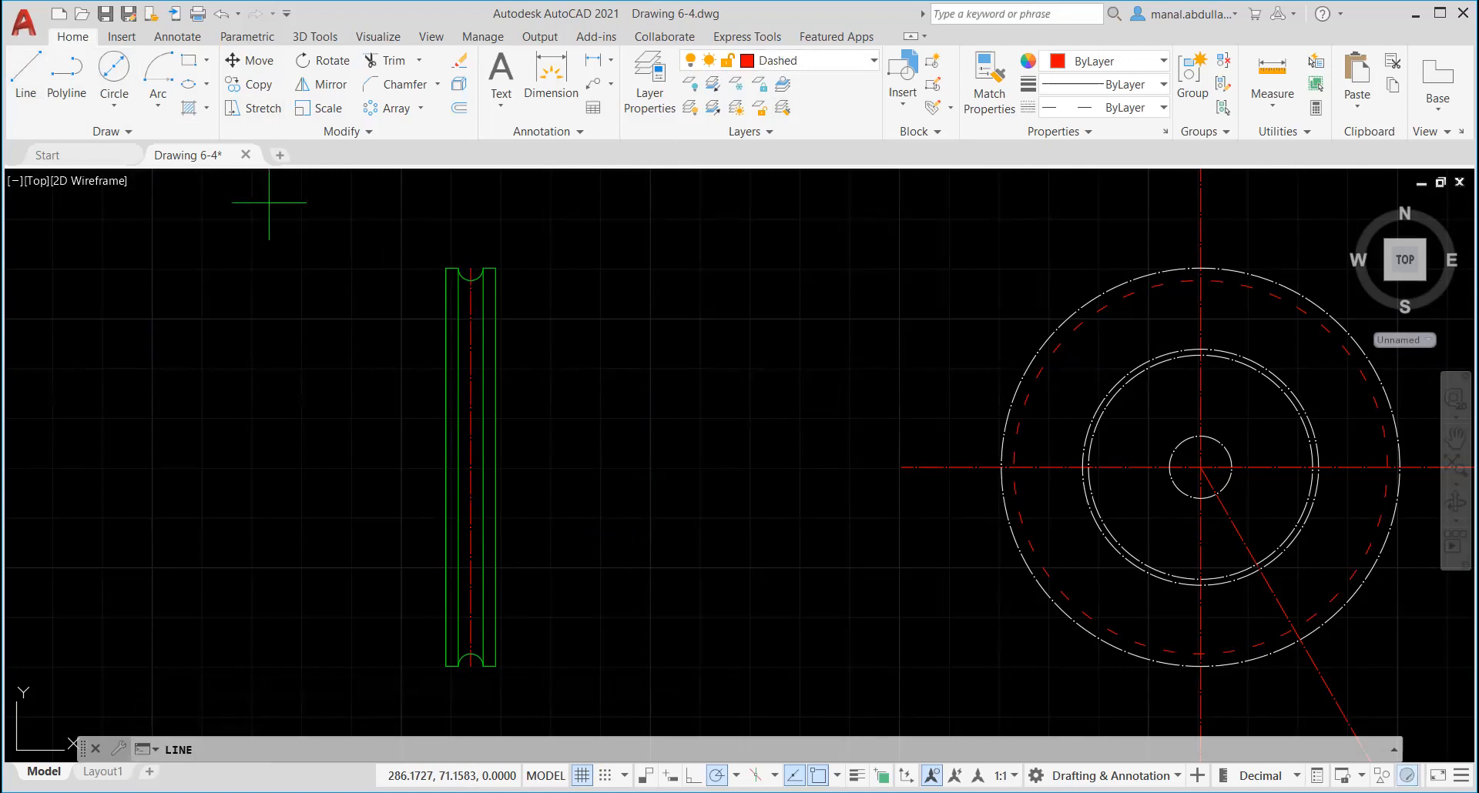
{"action": "left_click", "coordinate": [478, 460]}
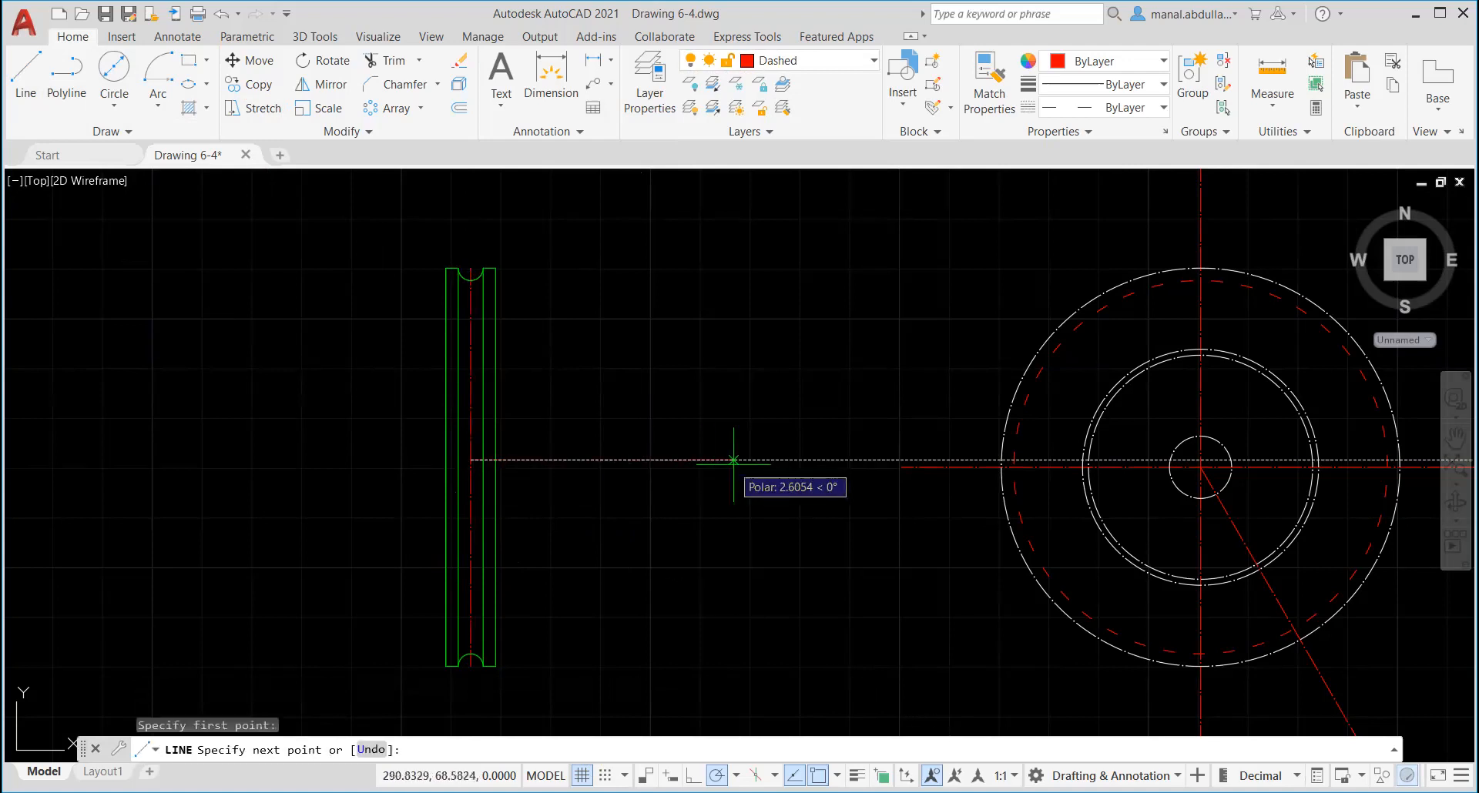
{"action": "key", "text": "Escape"}
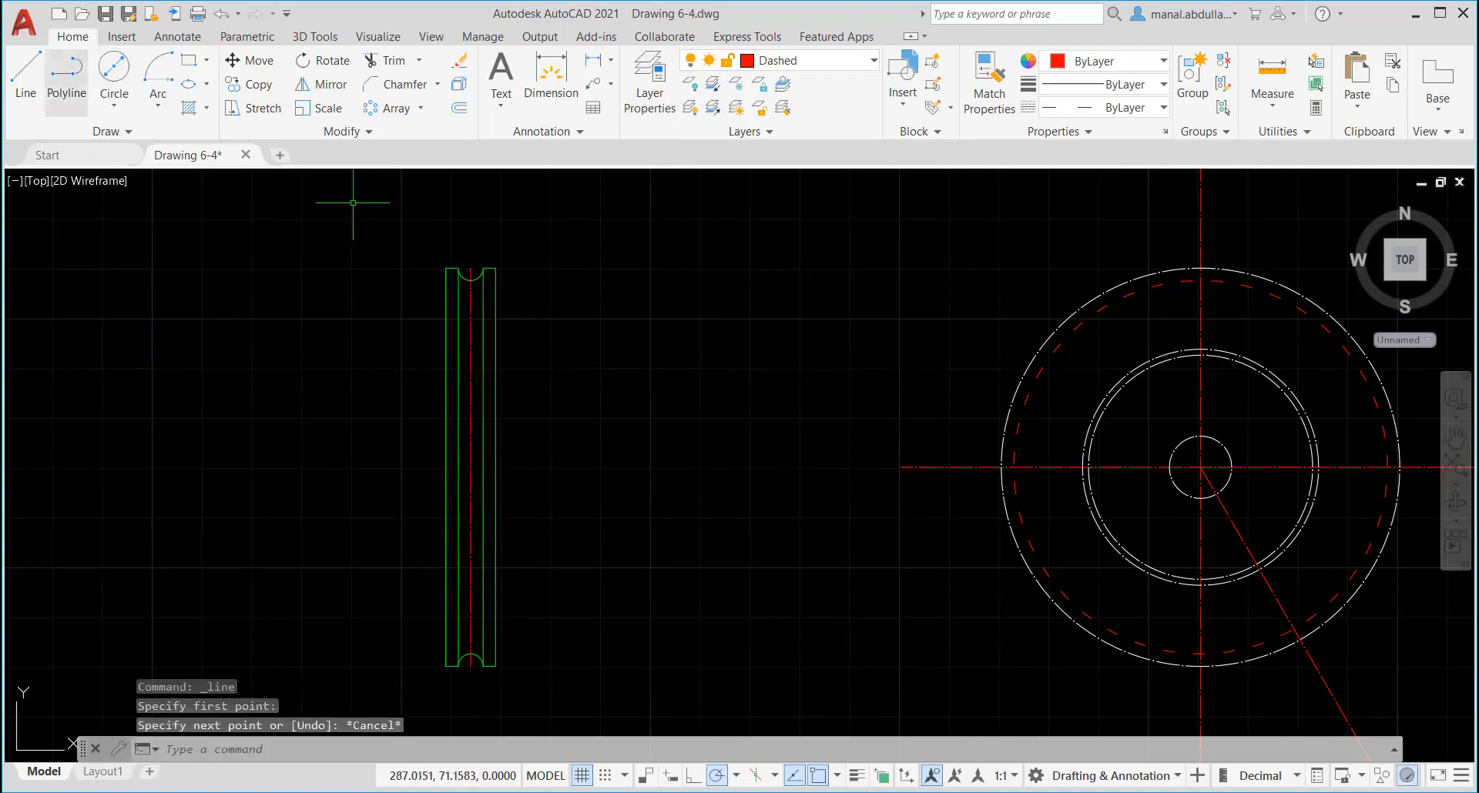
Step: Draw a horizontal centerline about 2.9 units long from the midpoint of the first rim's inner edge toward the front view
{"action": "left_click", "coordinate": [25, 73]}
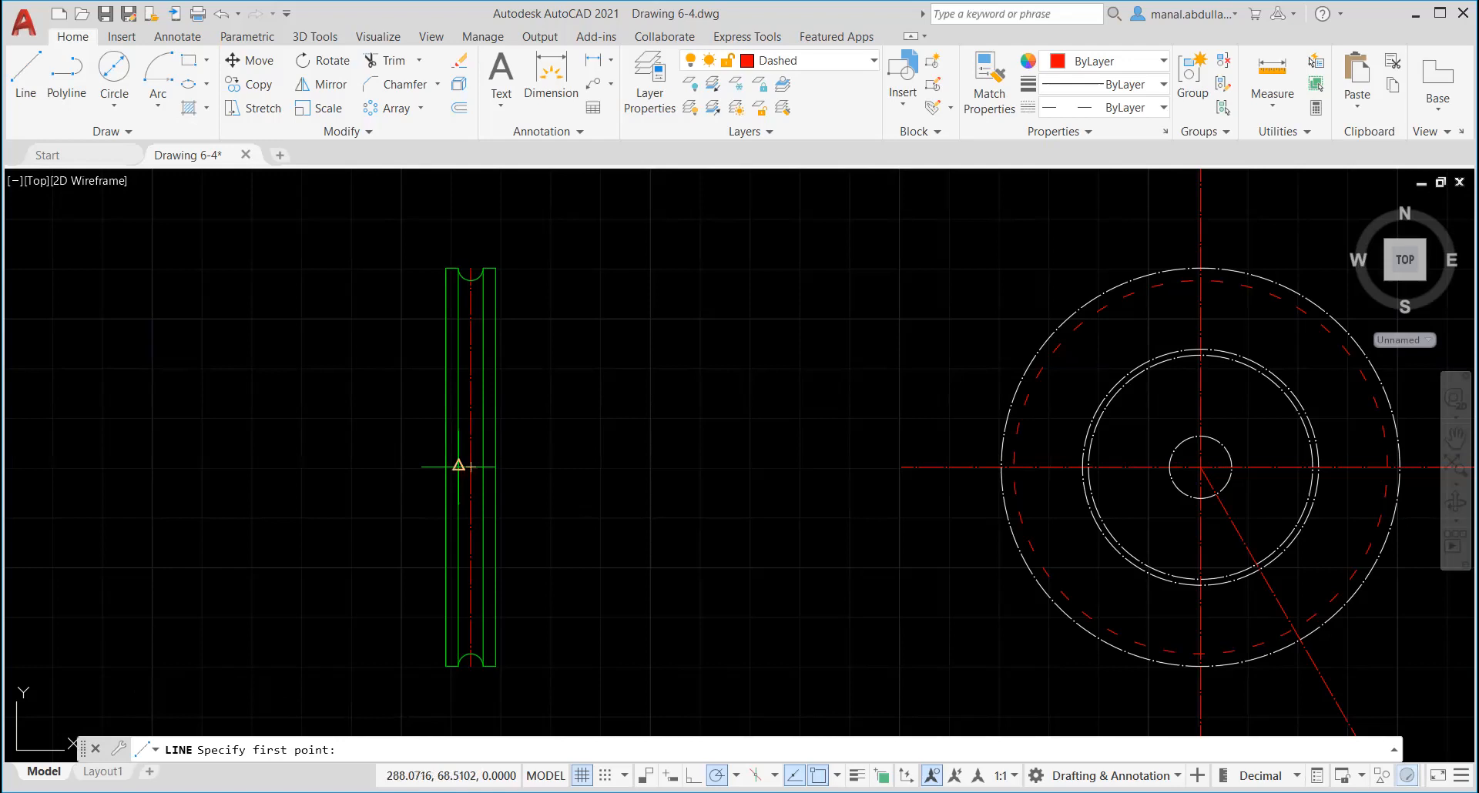
{"action": "left_click", "coordinate": [458, 466]}
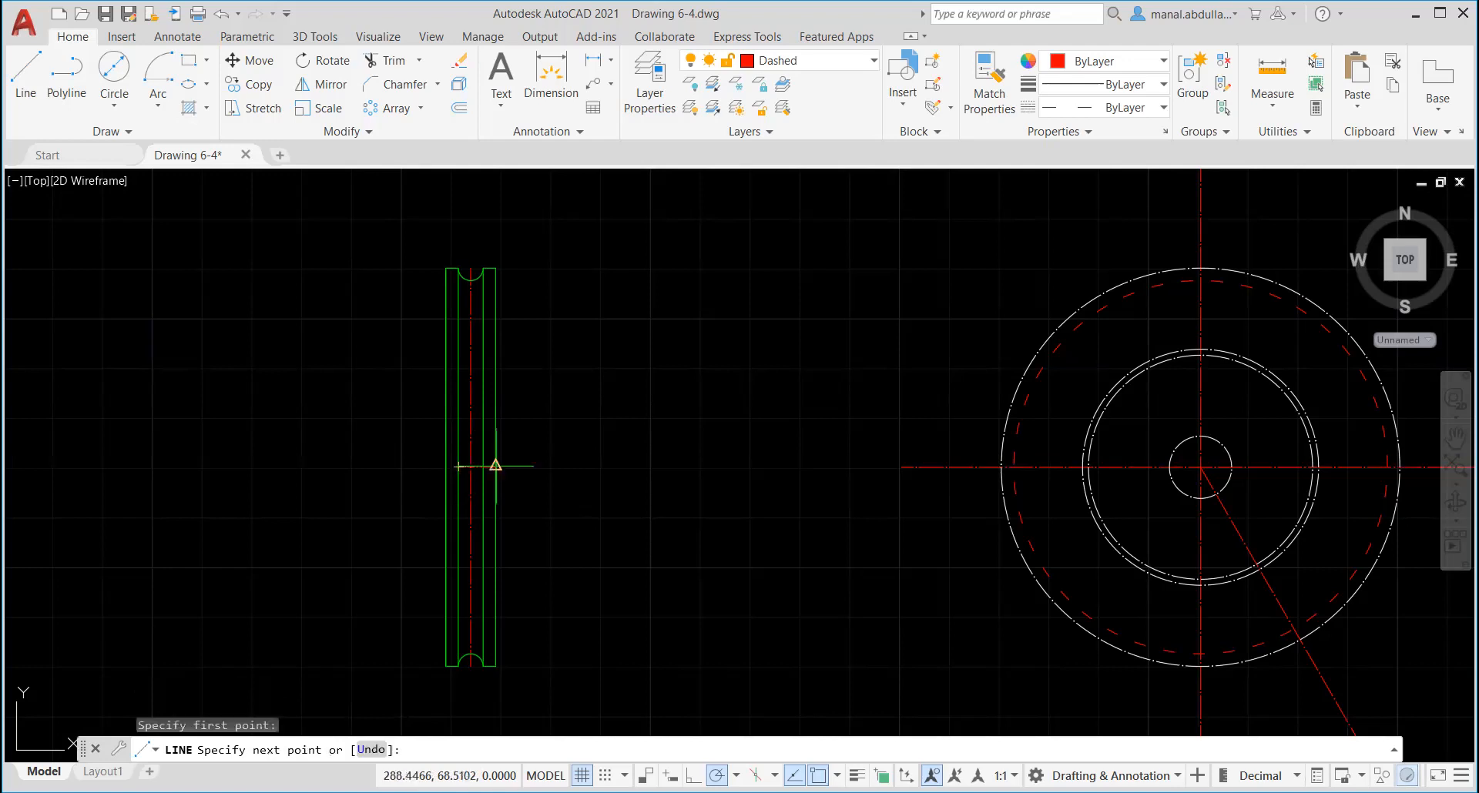
{"action": "left_click", "coordinate": [750, 466]}
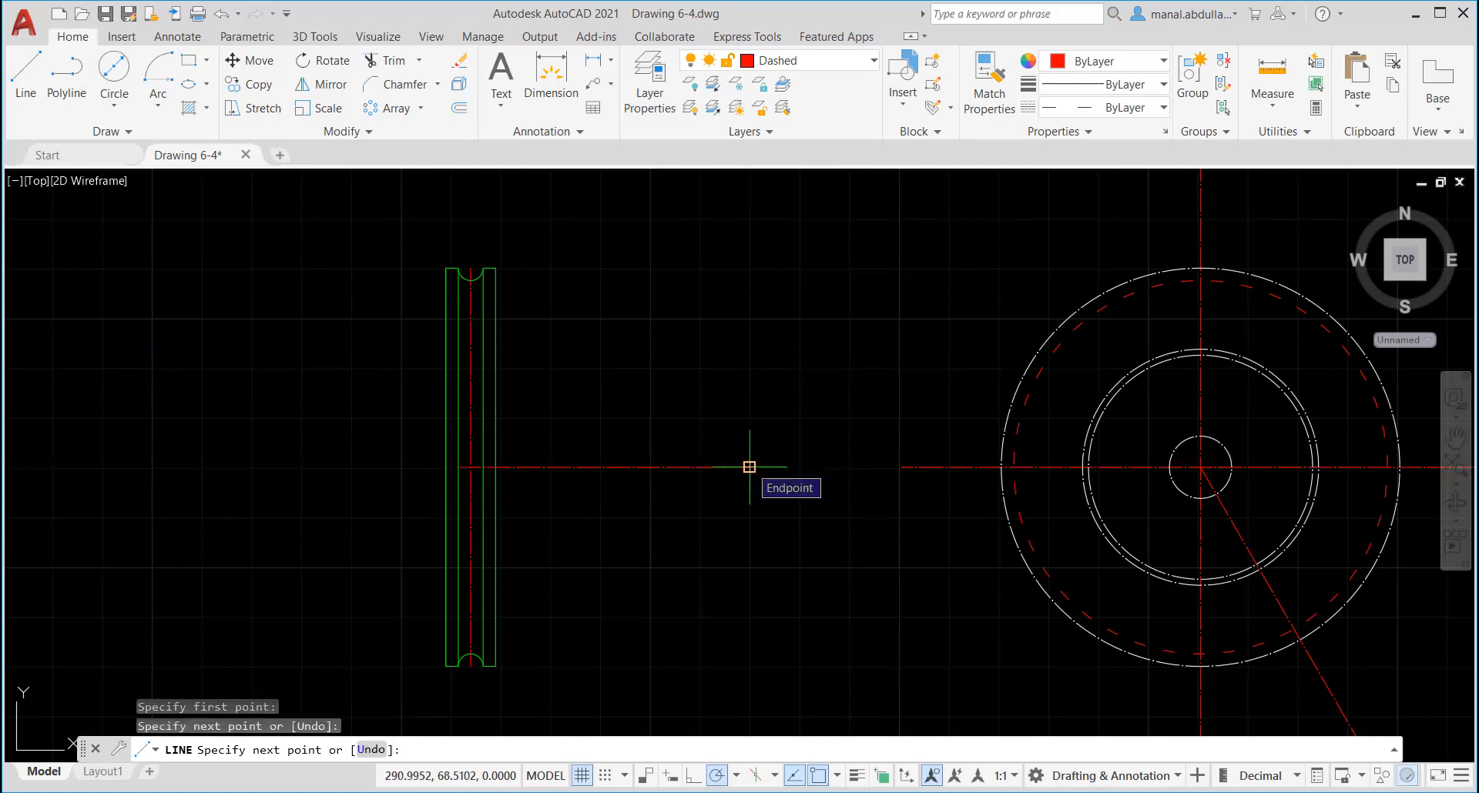
{"action": "key", "text": "Return"}
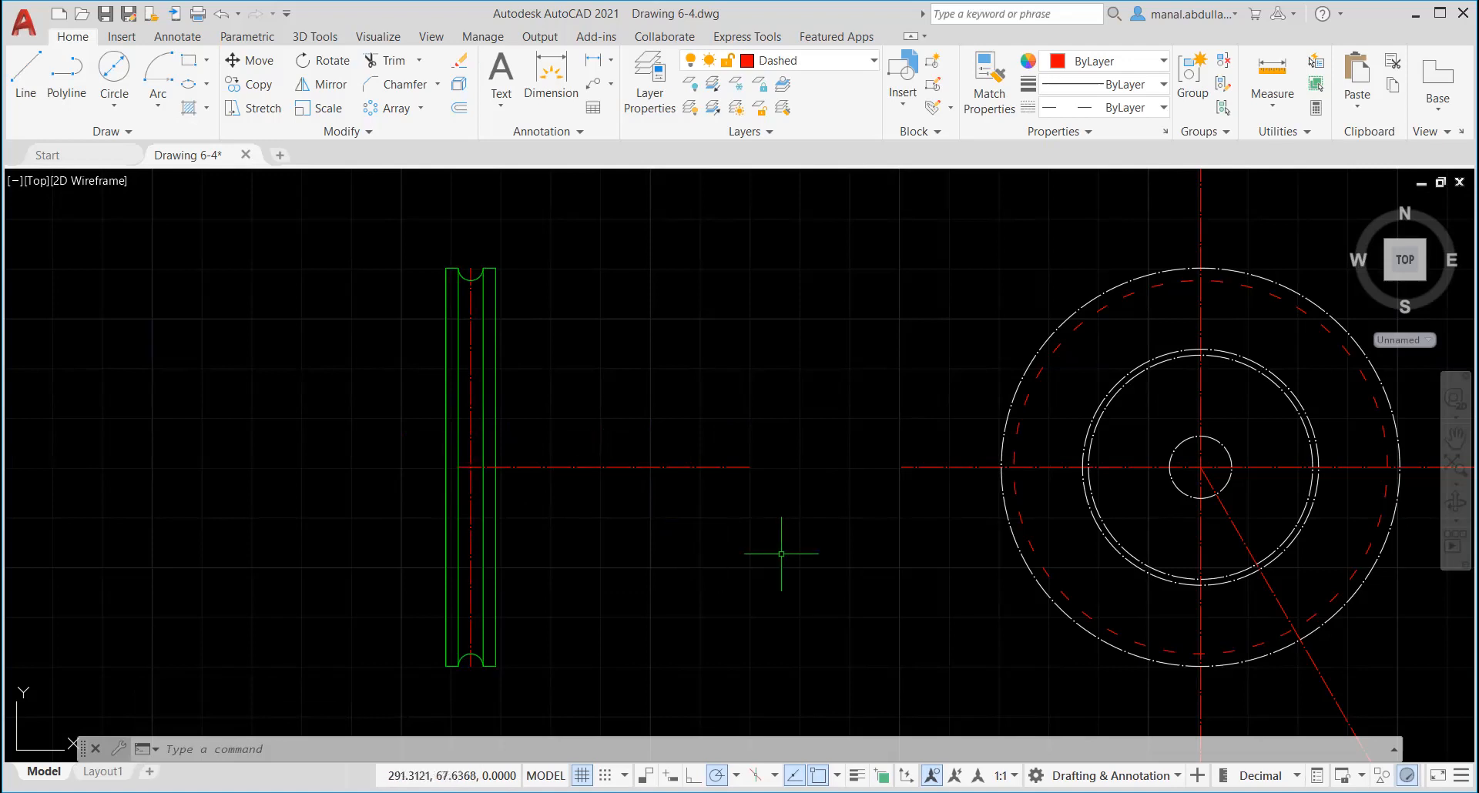
Step: Offset the first rim's outer vertical edge 1.5 toward the front view for the hub's end face, and make the left Side view layer current
{"action": "scroll", "coordinate": [1231, 555], "scroll_direction": "down", "scroll_amount": 2}
{"action": "mouse_move", "coordinate": [1228, 555]}
{"action": "middle_mouse_down"}
{"action": "mouse_move", "coordinate": [902, 519]}
{"action": "mouse_move", "coordinate": [534, 519]}
{"action": "middle_mouse_up"}
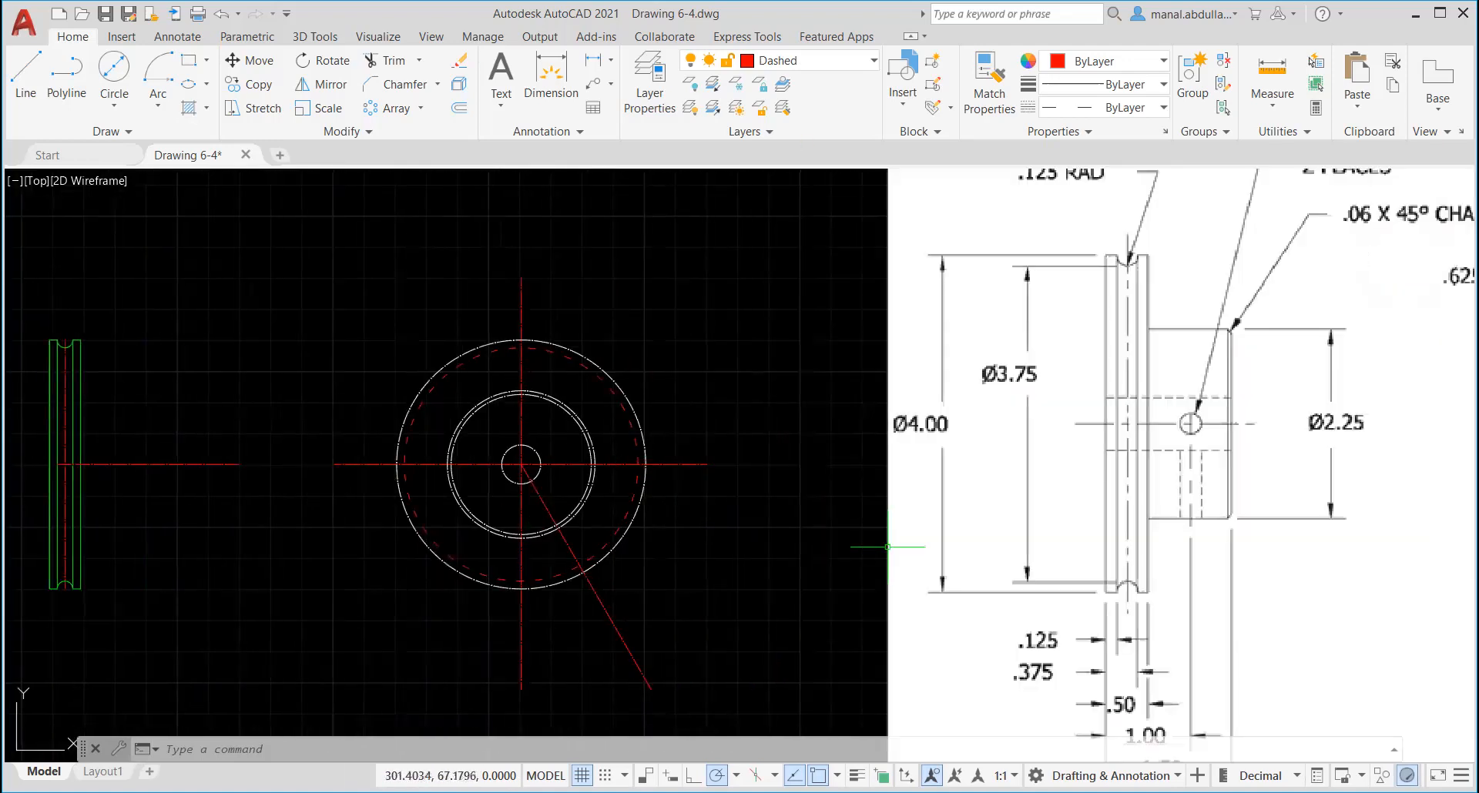
{"action": "scroll", "coordinate": [887, 547], "scroll_direction": "down", "scroll_amount": 2}
{"action": "scroll", "coordinate": [1233, 574], "scroll_direction": "up", "scroll_amount": 2}
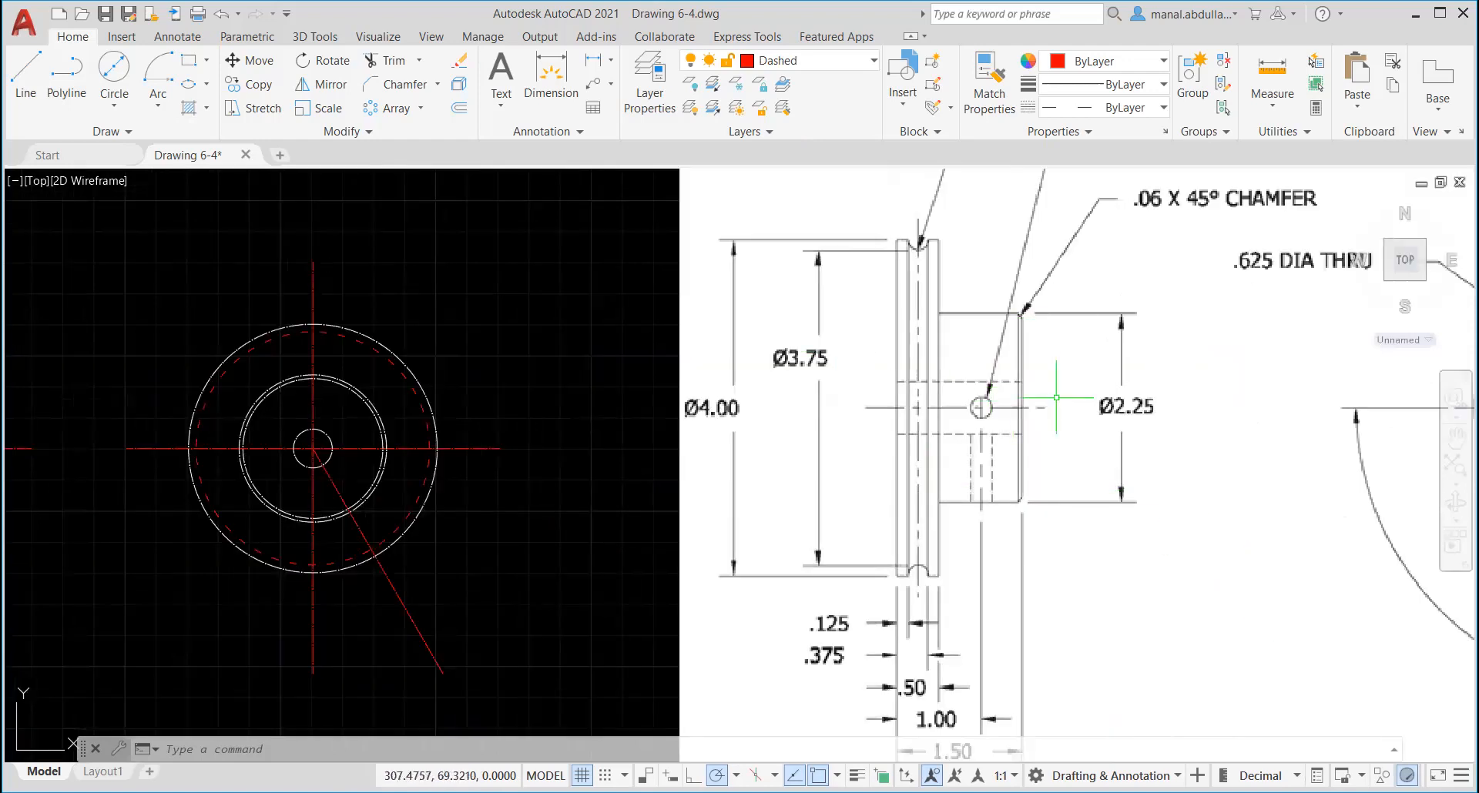
{"action": "scroll", "coordinate": [1048, 474], "scroll_direction": "down", "scroll_amount": 2}
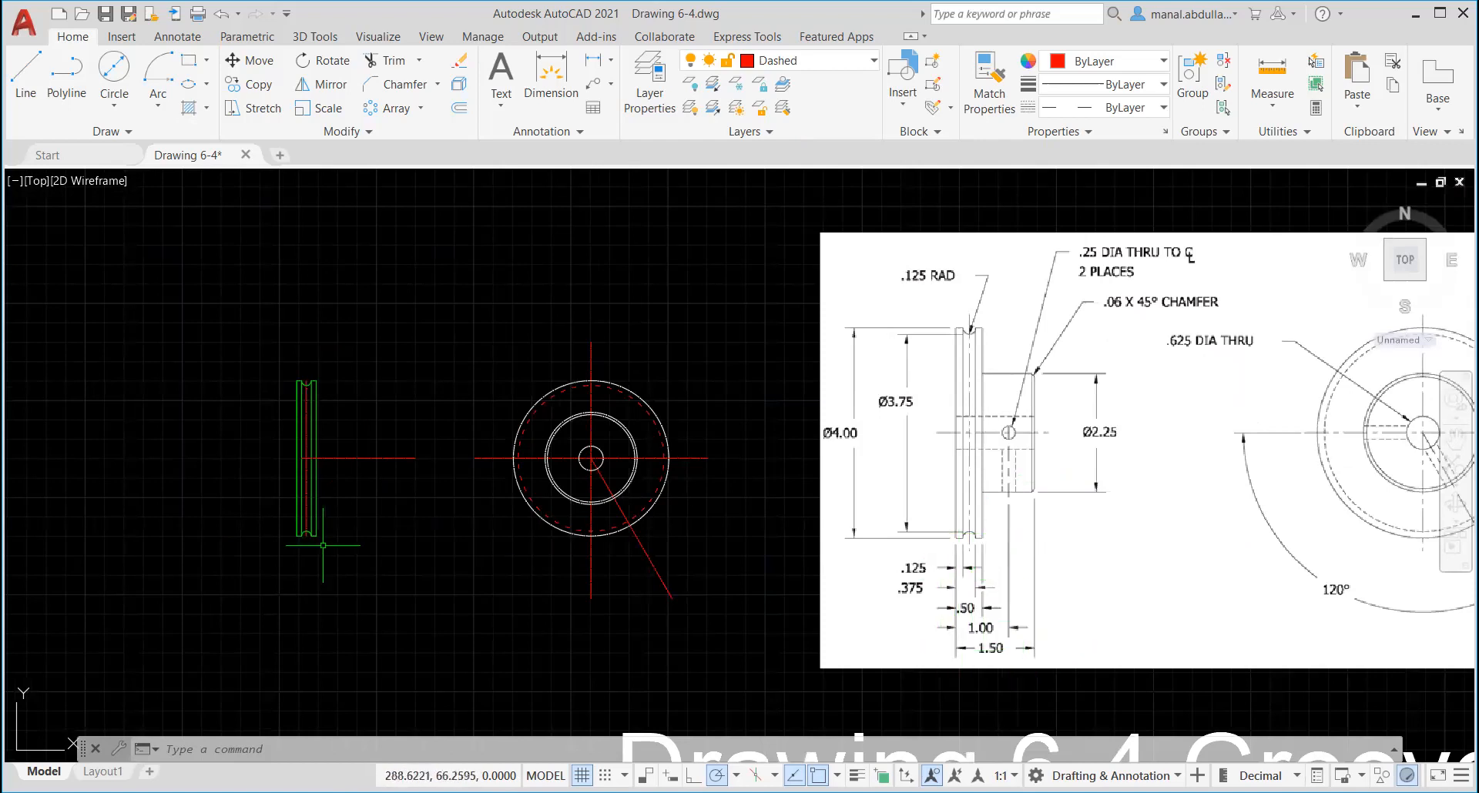
{"action": "scroll", "coordinate": [323, 545], "scroll_direction": "up", "scroll_amount": 4}
{"action": "middle_click_drag", "start_coordinate": [439, 423], "coordinate": [470, 546]}
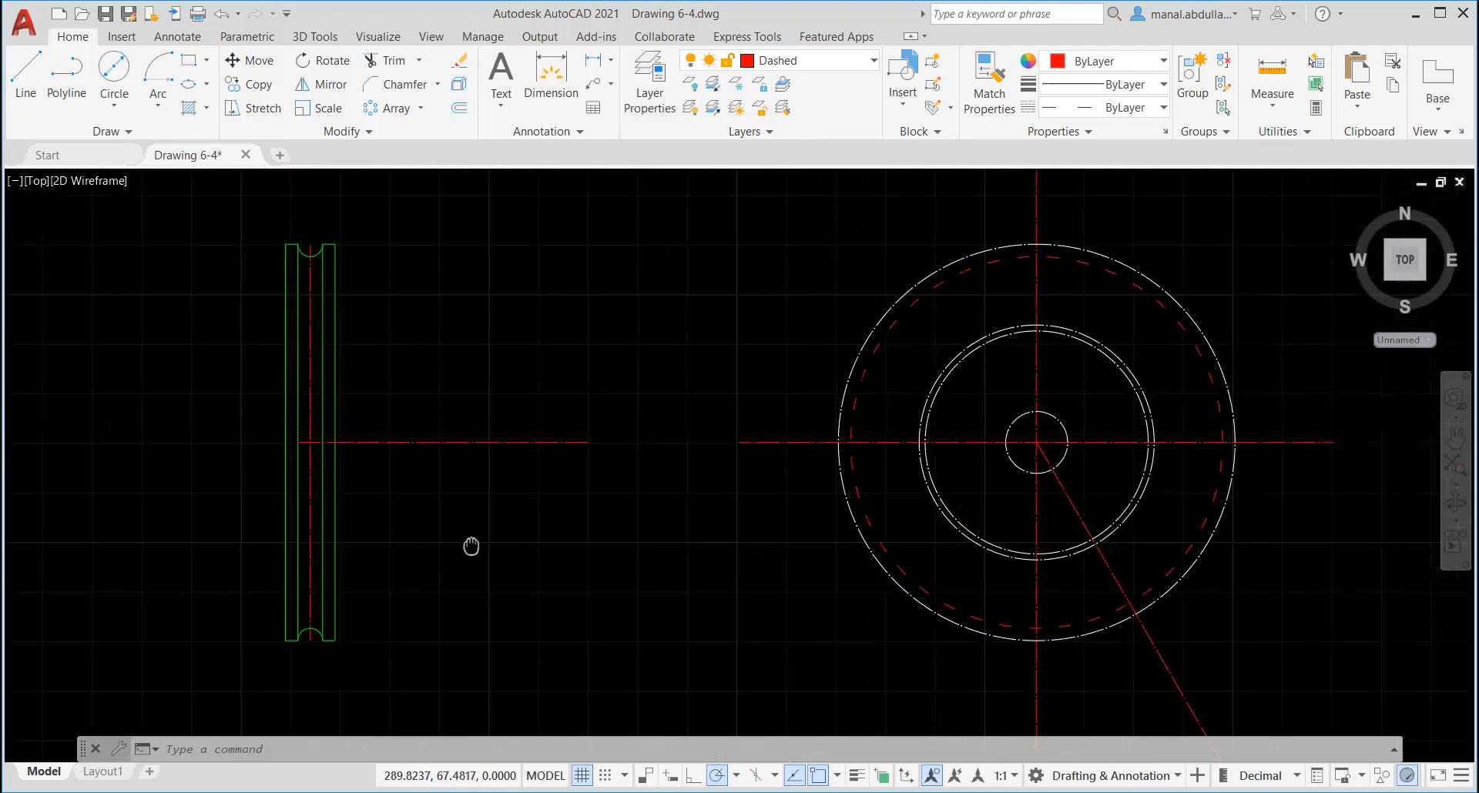
{"action": "left_click", "coordinate": [460, 108]}
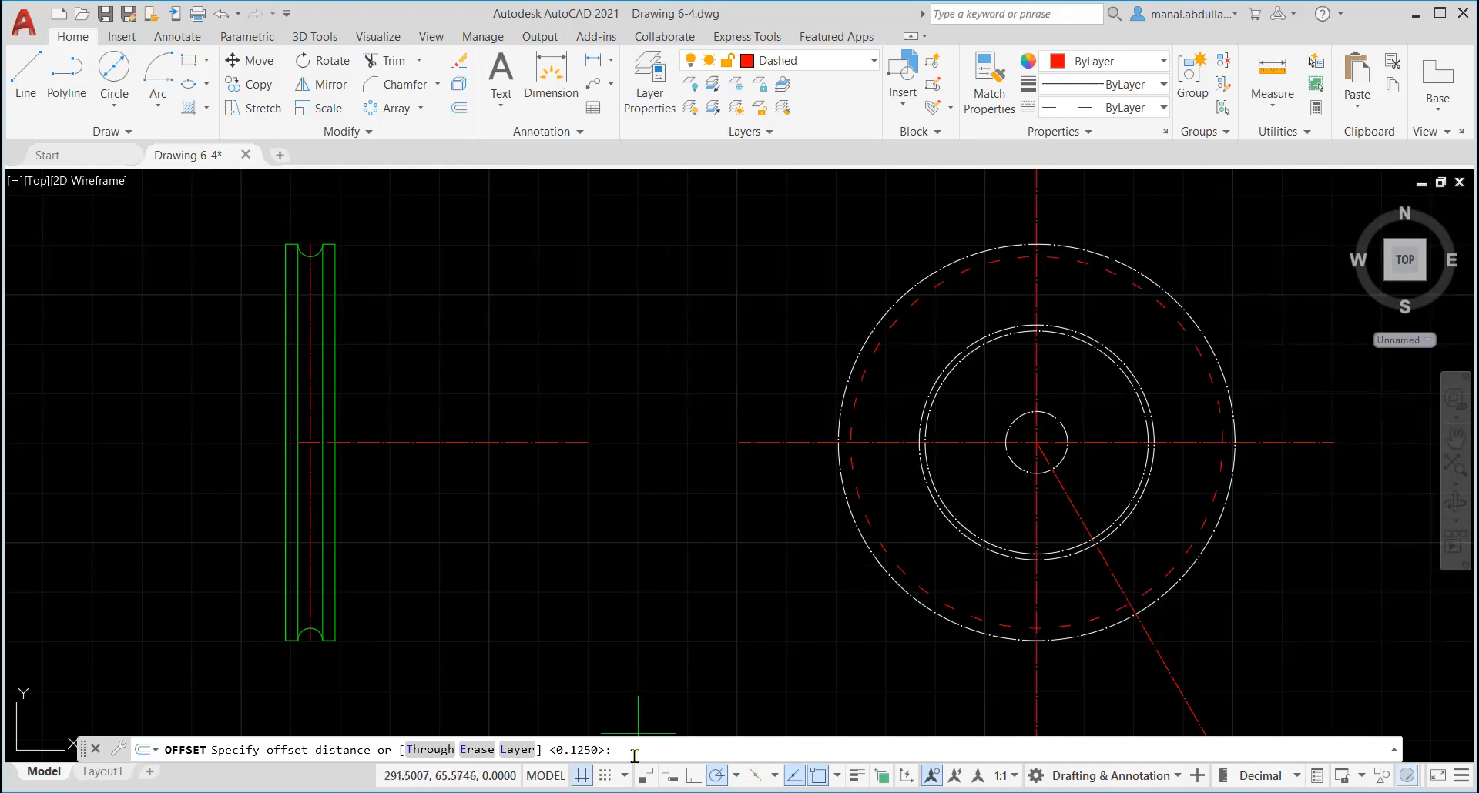
{"action": "key", "text": "Return"}
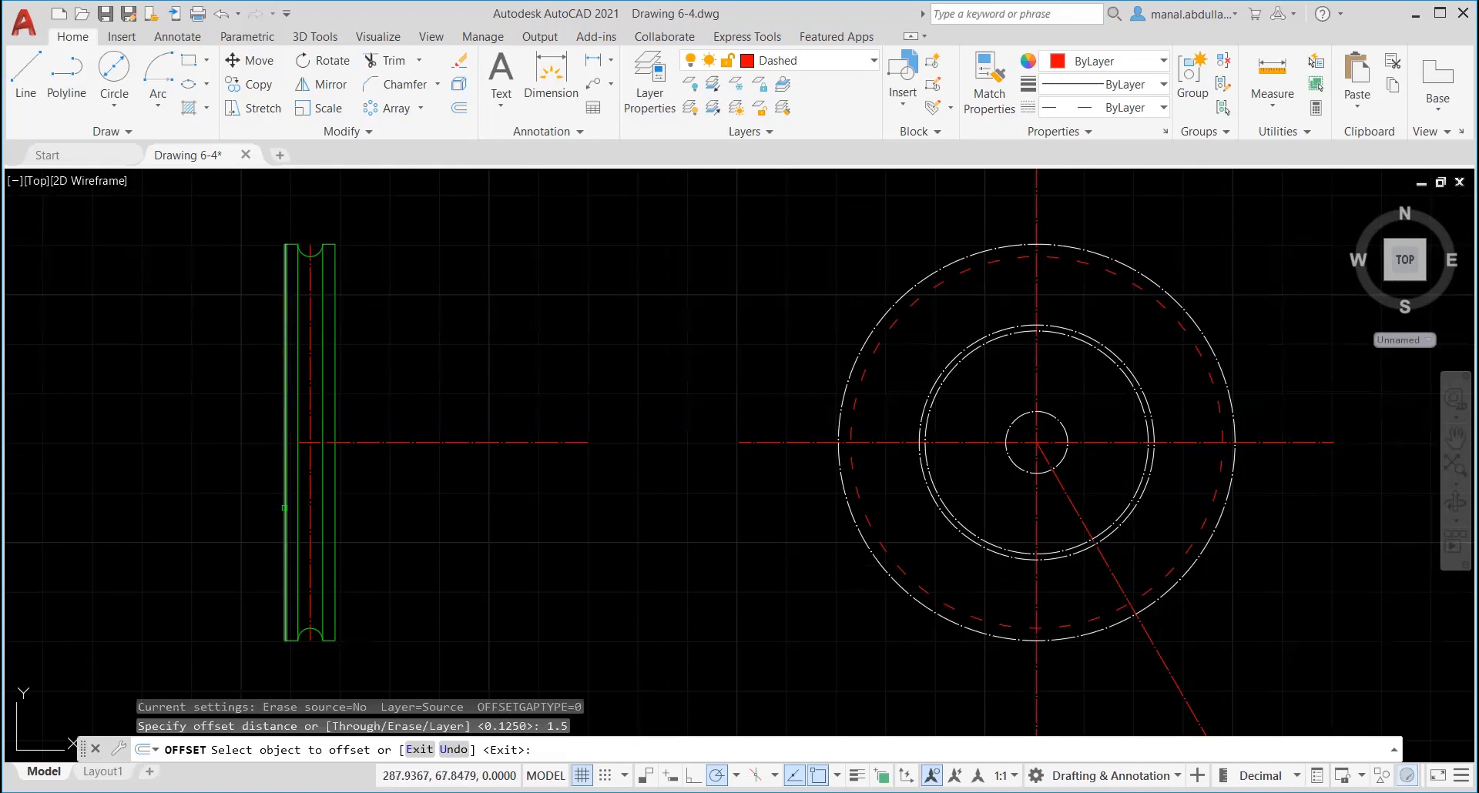
{"action": "left_click", "coordinate": [287, 507]}
{"action": "left_click", "coordinate": [511, 517]}
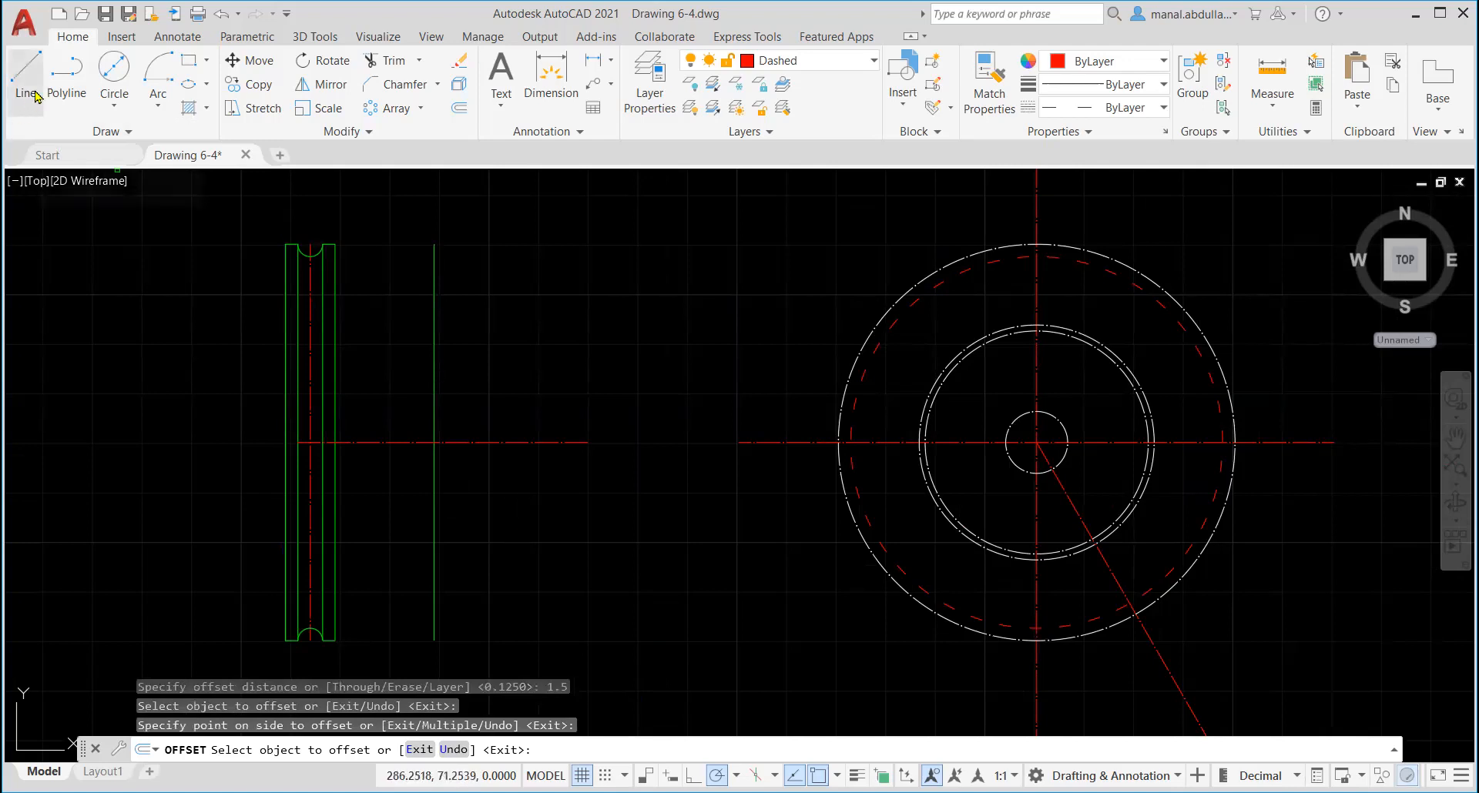
{"action": "left_click", "coordinate": [875, 61]}
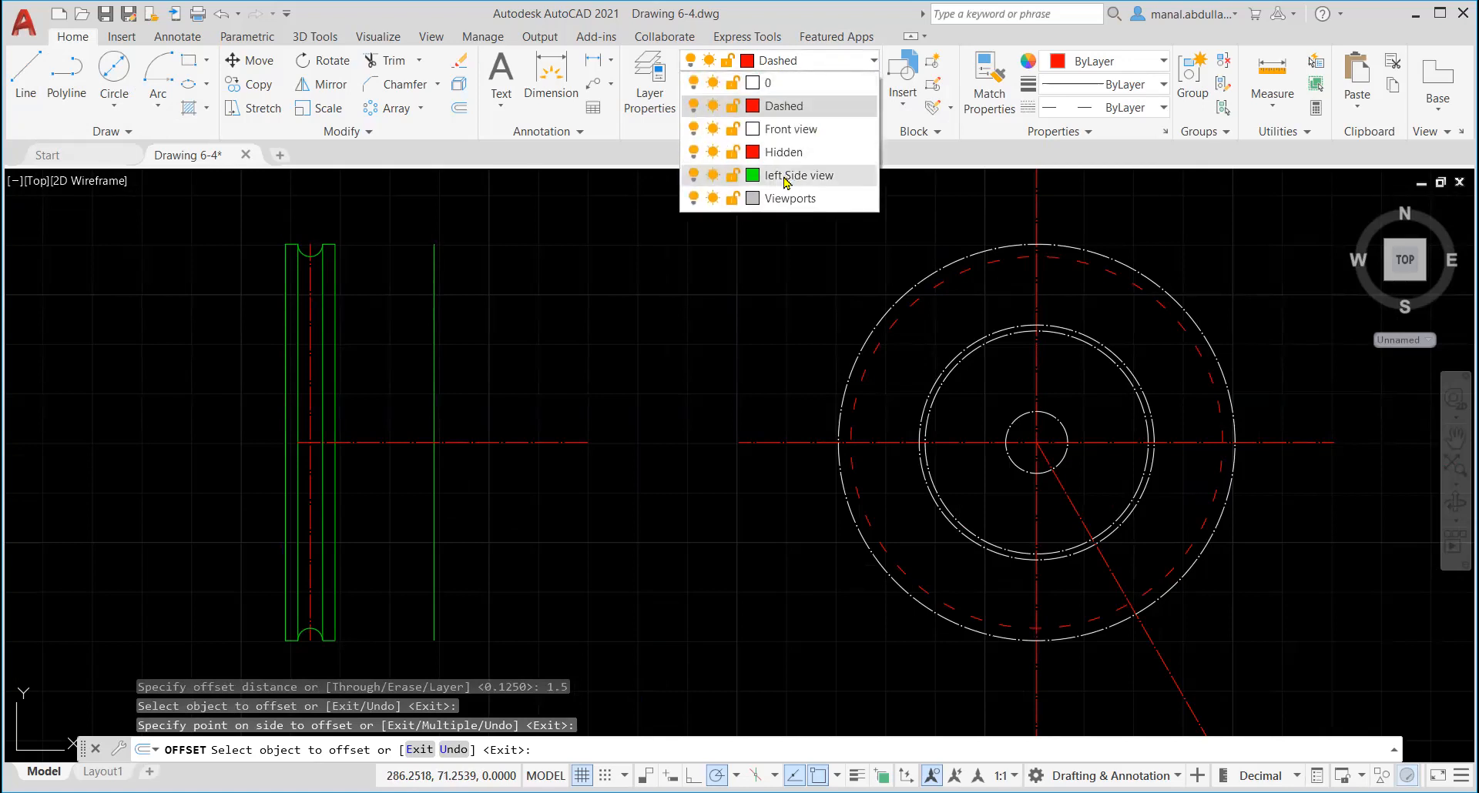
{"action": "left_click", "coordinate": [794, 148]}
{"action": "left_click", "coordinate": [26, 73]}
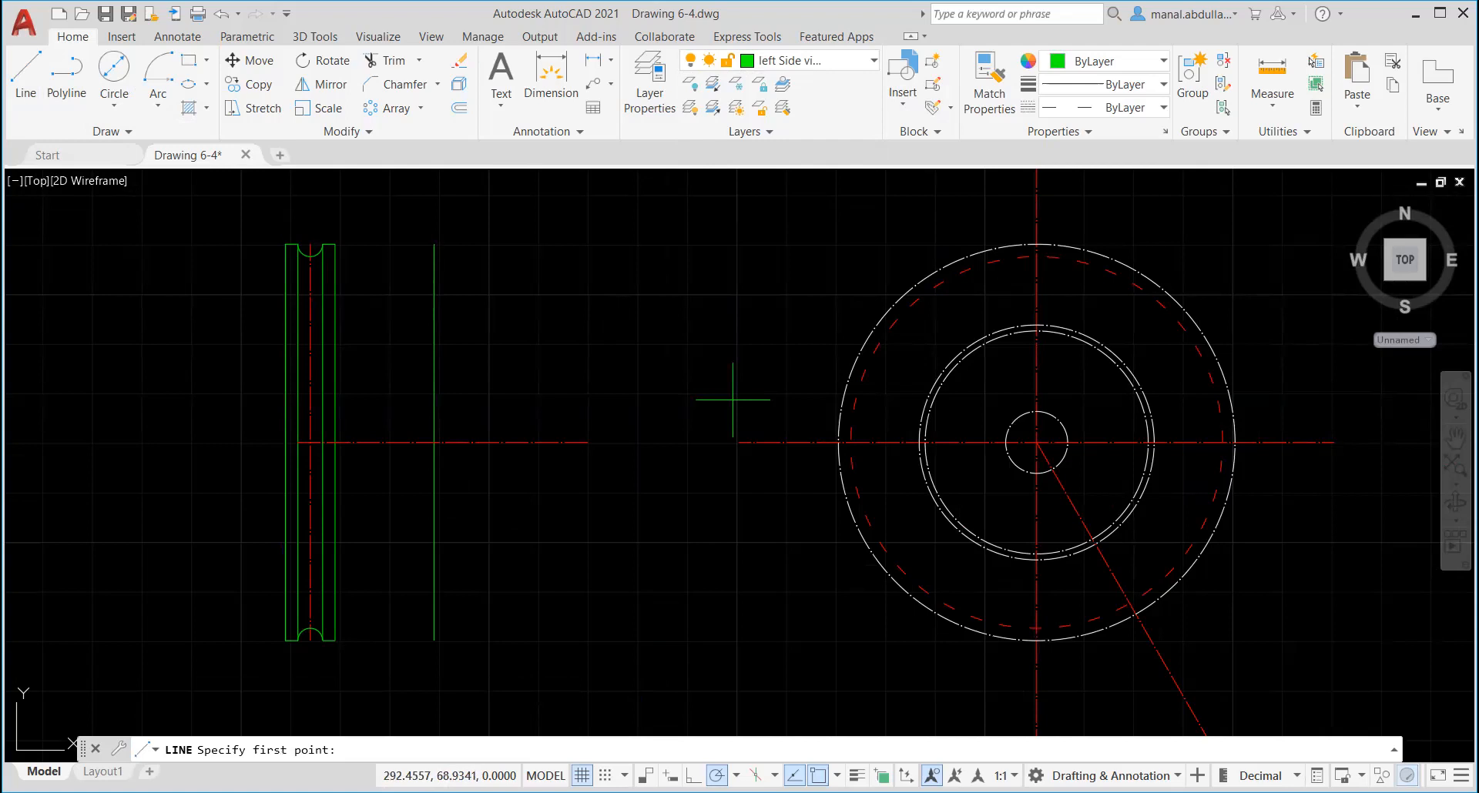
{"action": "left_click", "coordinate": [1037, 324]}
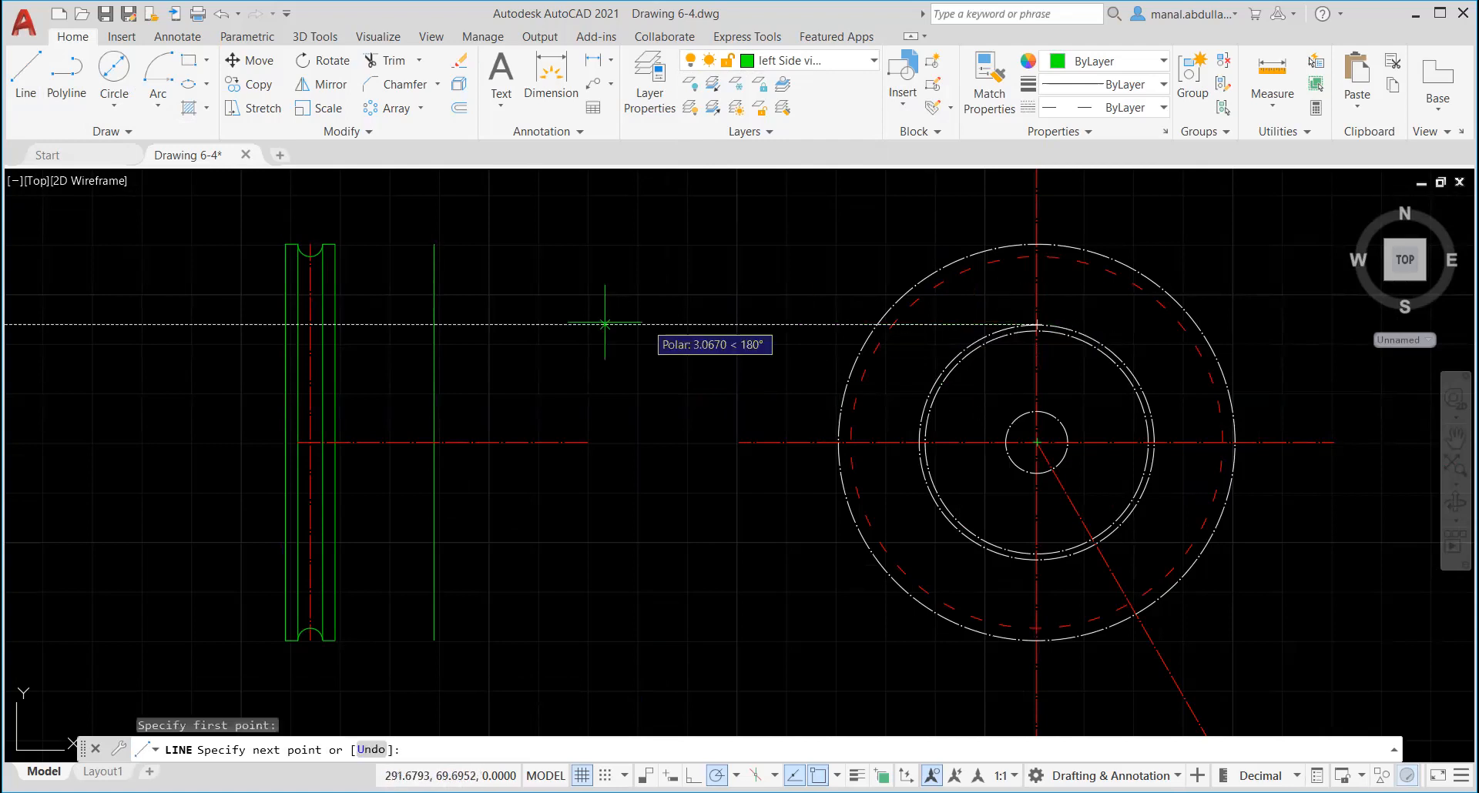
{"action": "key", "text": "Escape"}
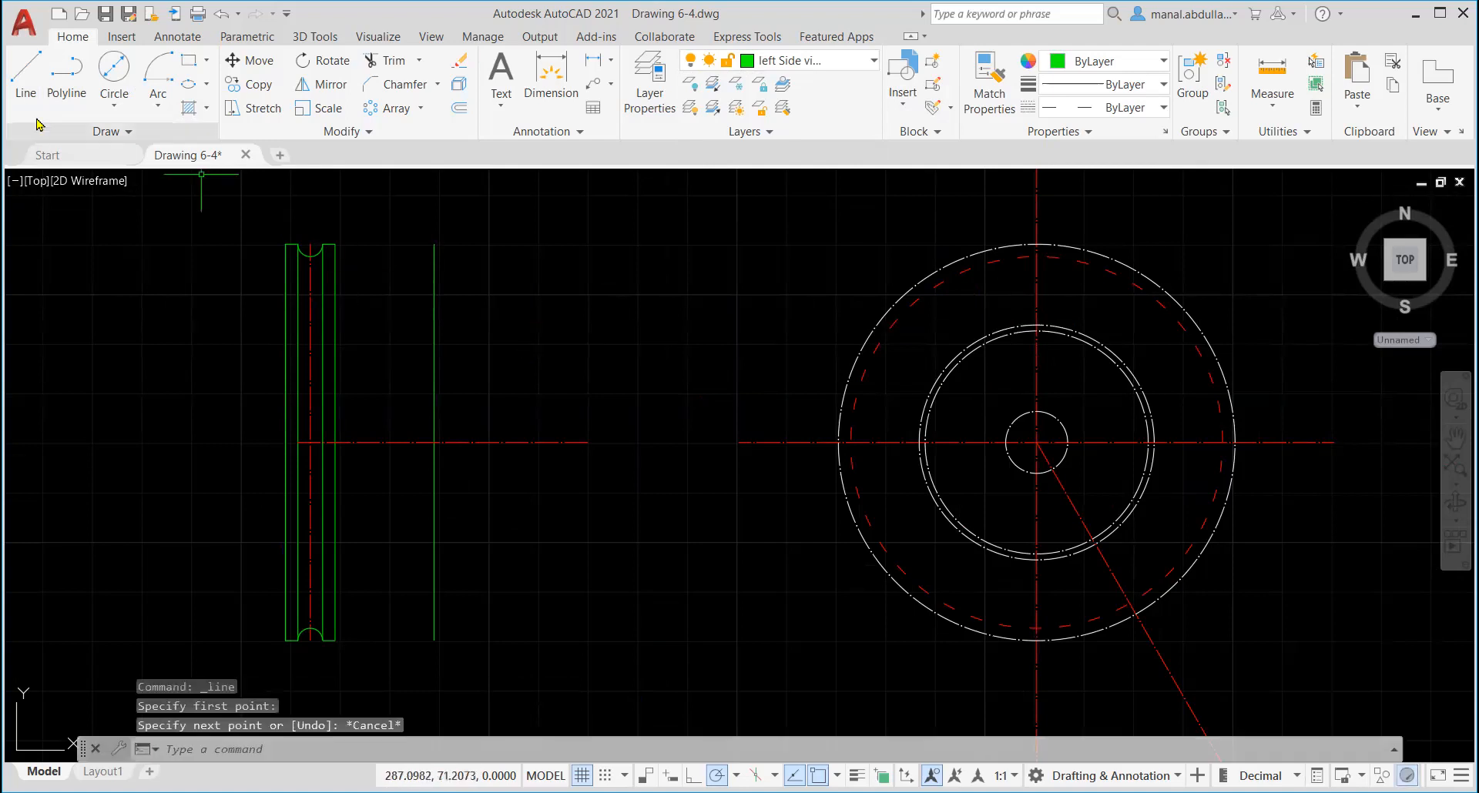
Step: Draw the hub's upper edge from the 1.5 offset line to the second rim, level with the hub circle's top quadrant in the front view
{"action": "left_click", "coordinate": [25, 73]}
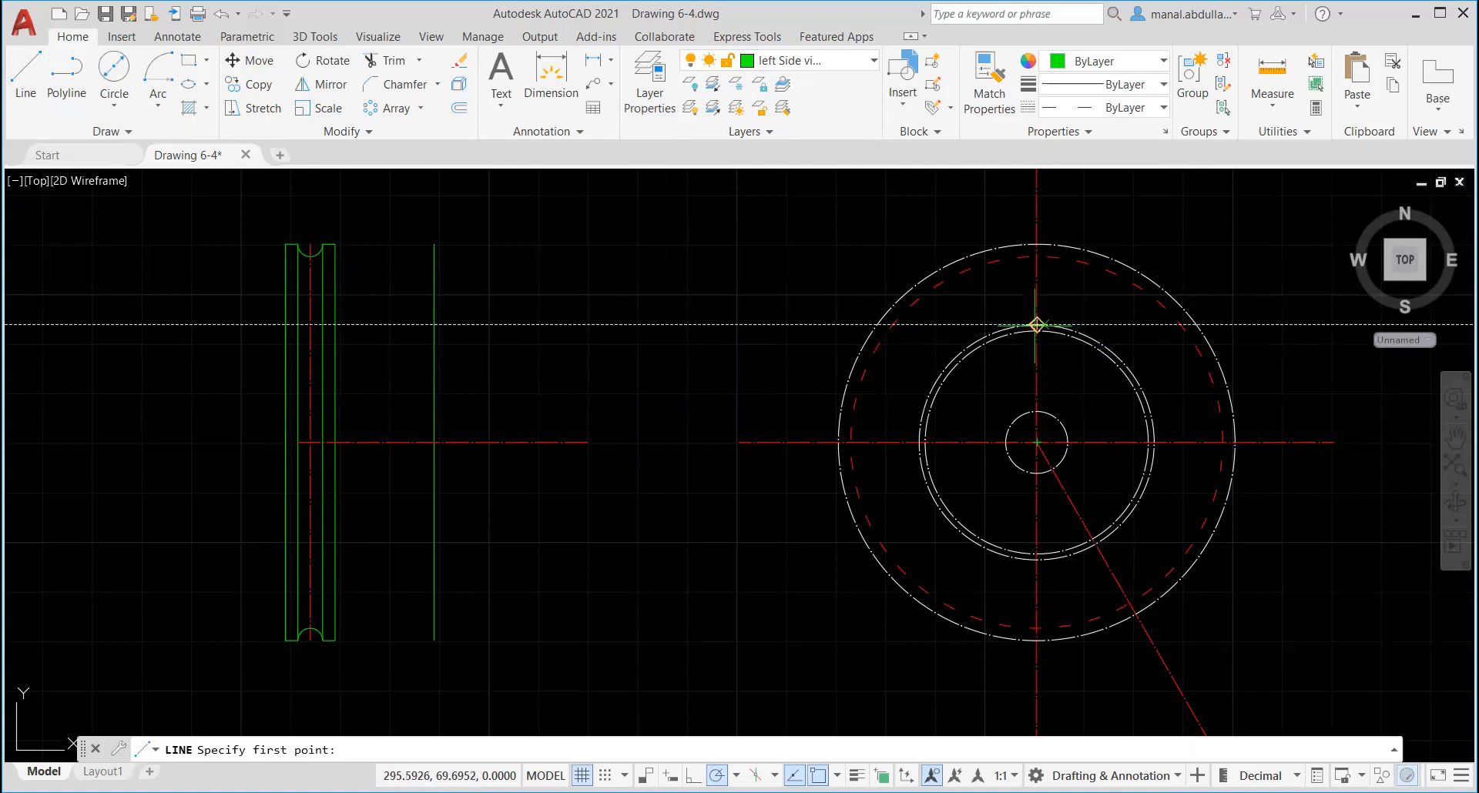
{"action": "left_click", "coordinate": [434, 325]}
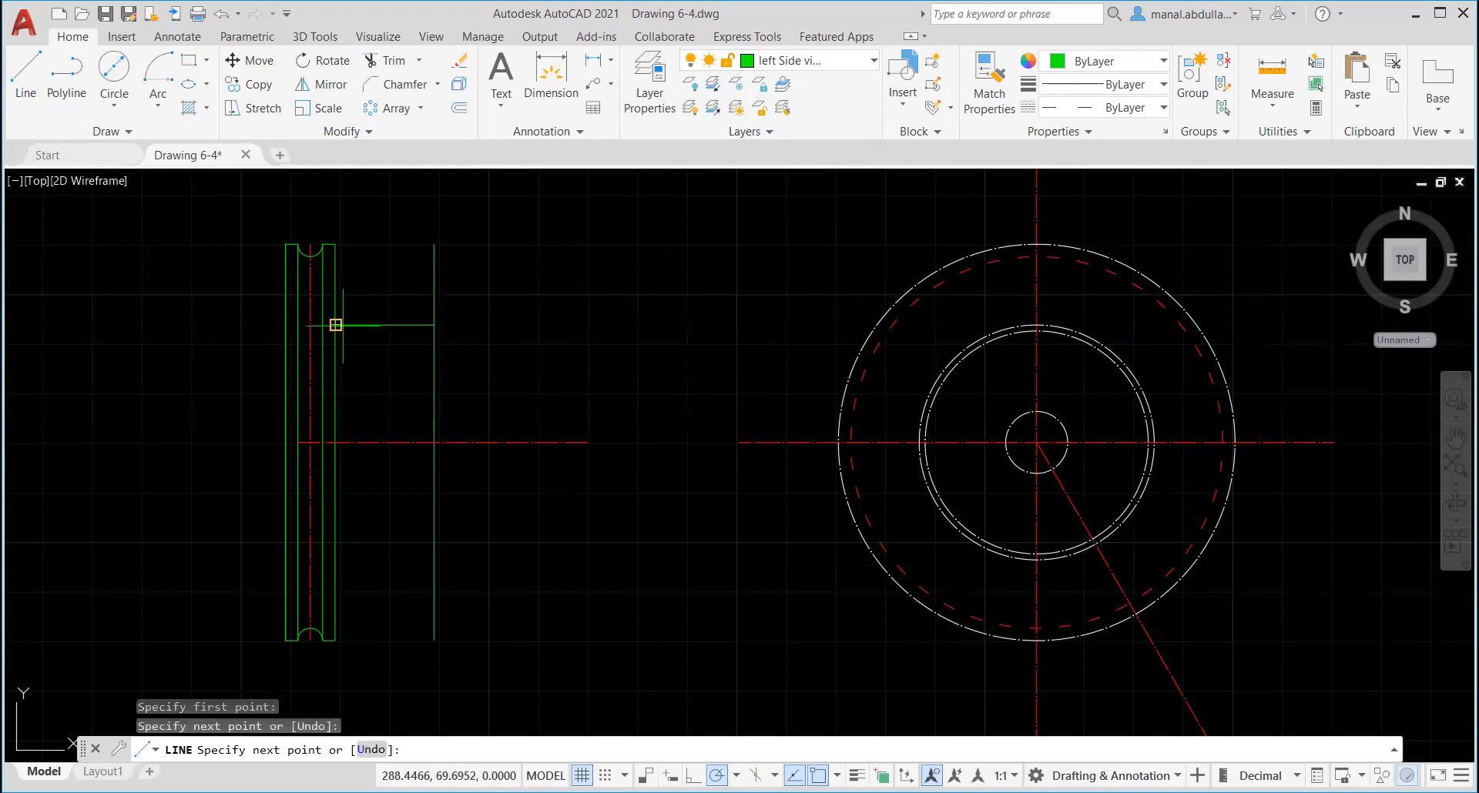
{"action": "left_click", "coordinate": [336, 324]}
{"action": "key", "text": "Return"}
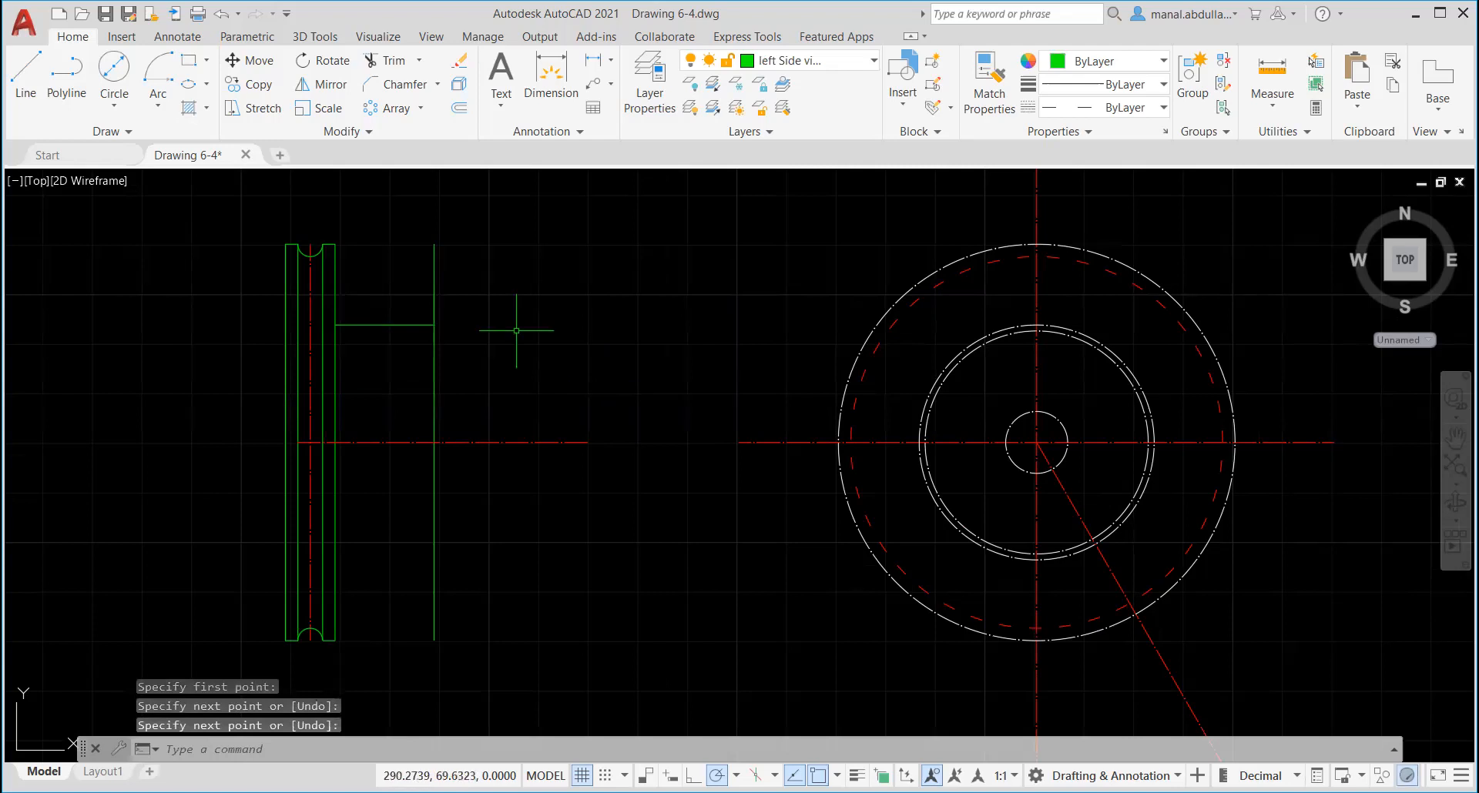
Step: Draw the hub's lower edge from the offset line to the second rim, level with the hub circle's bottom quadrant in the front view
{"action": "key", "text": "Return"}
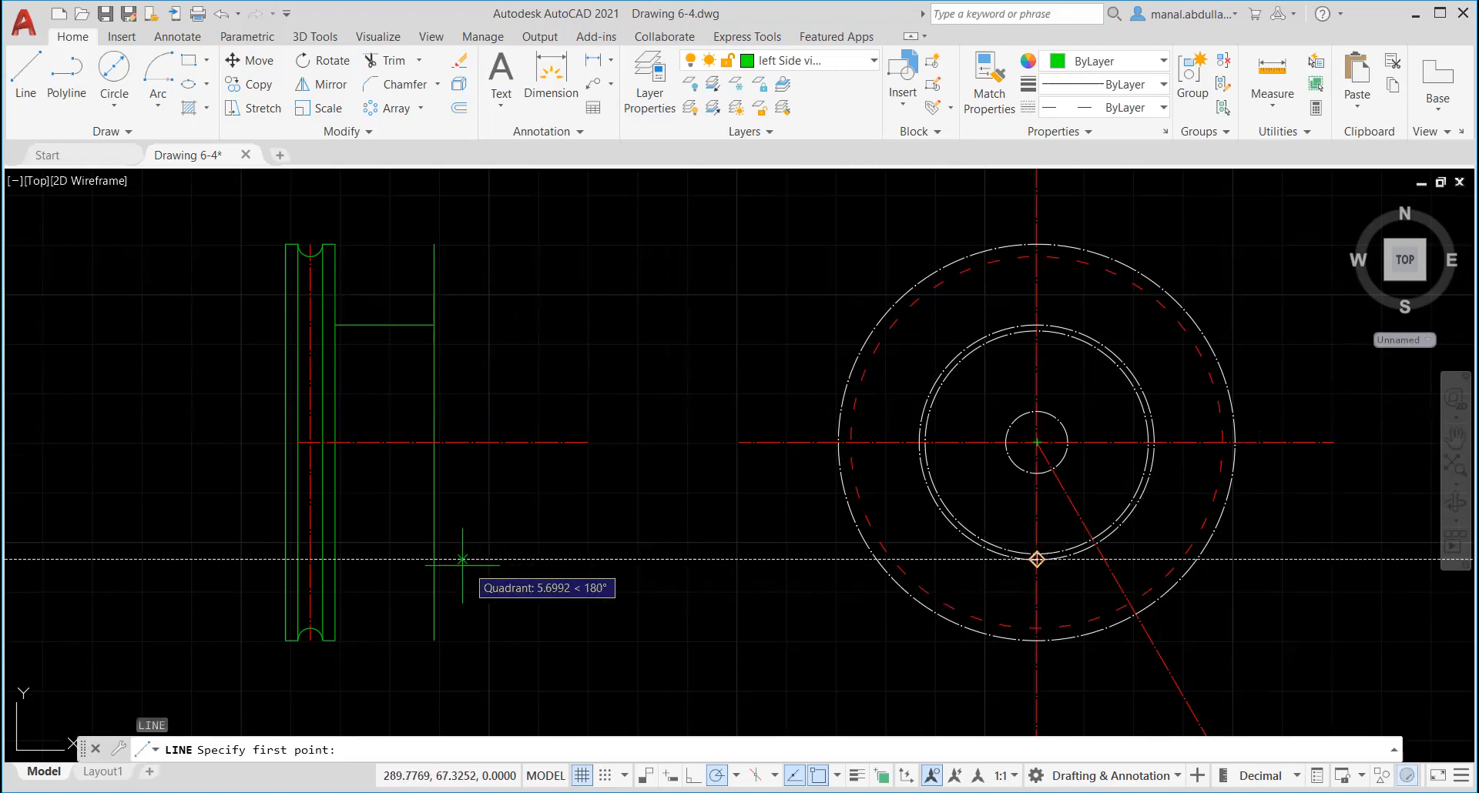
{"action": "left_click", "coordinate": [433, 559]}
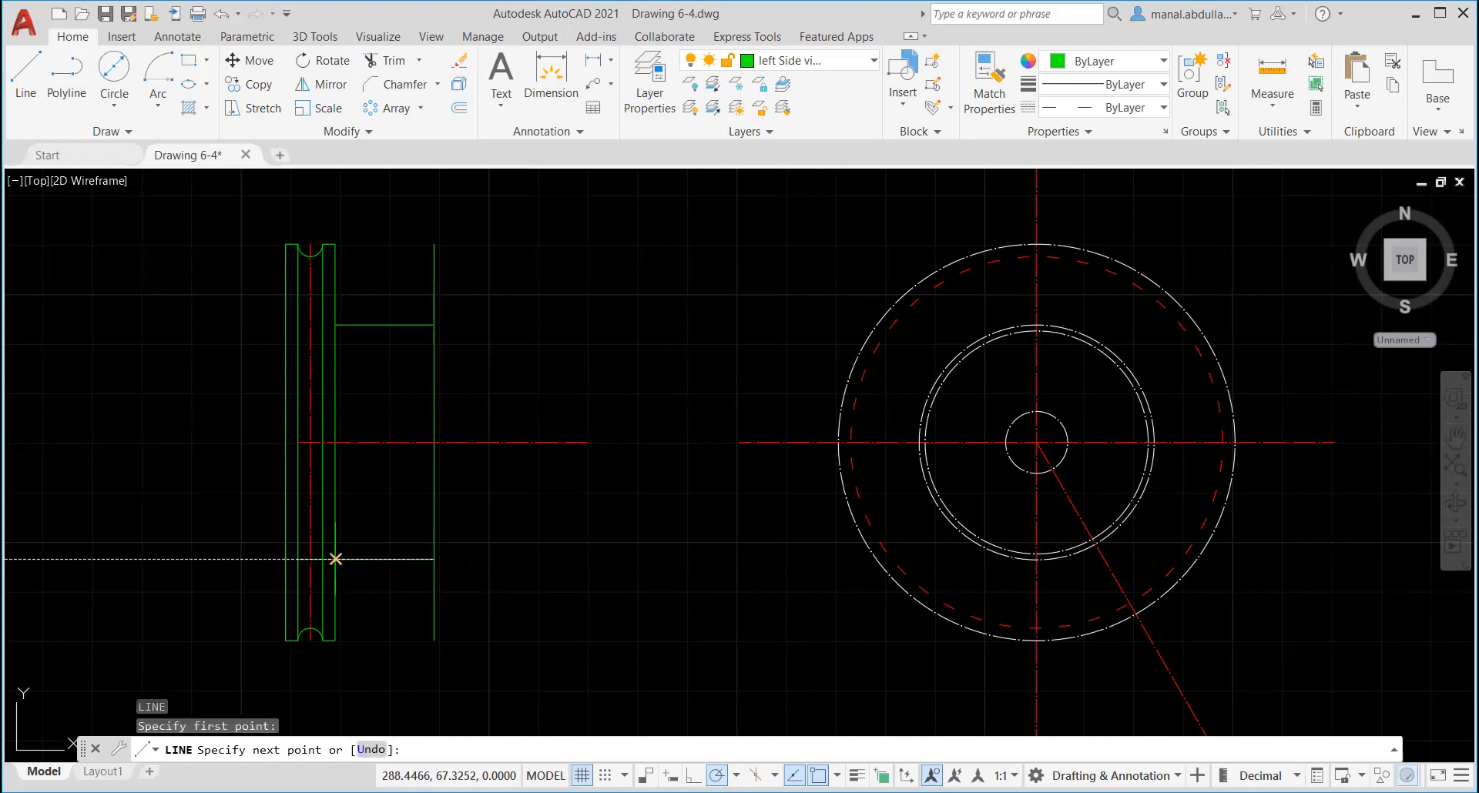
{"action": "left_click", "coordinate": [336, 559]}
{"action": "key", "text": "Return"}
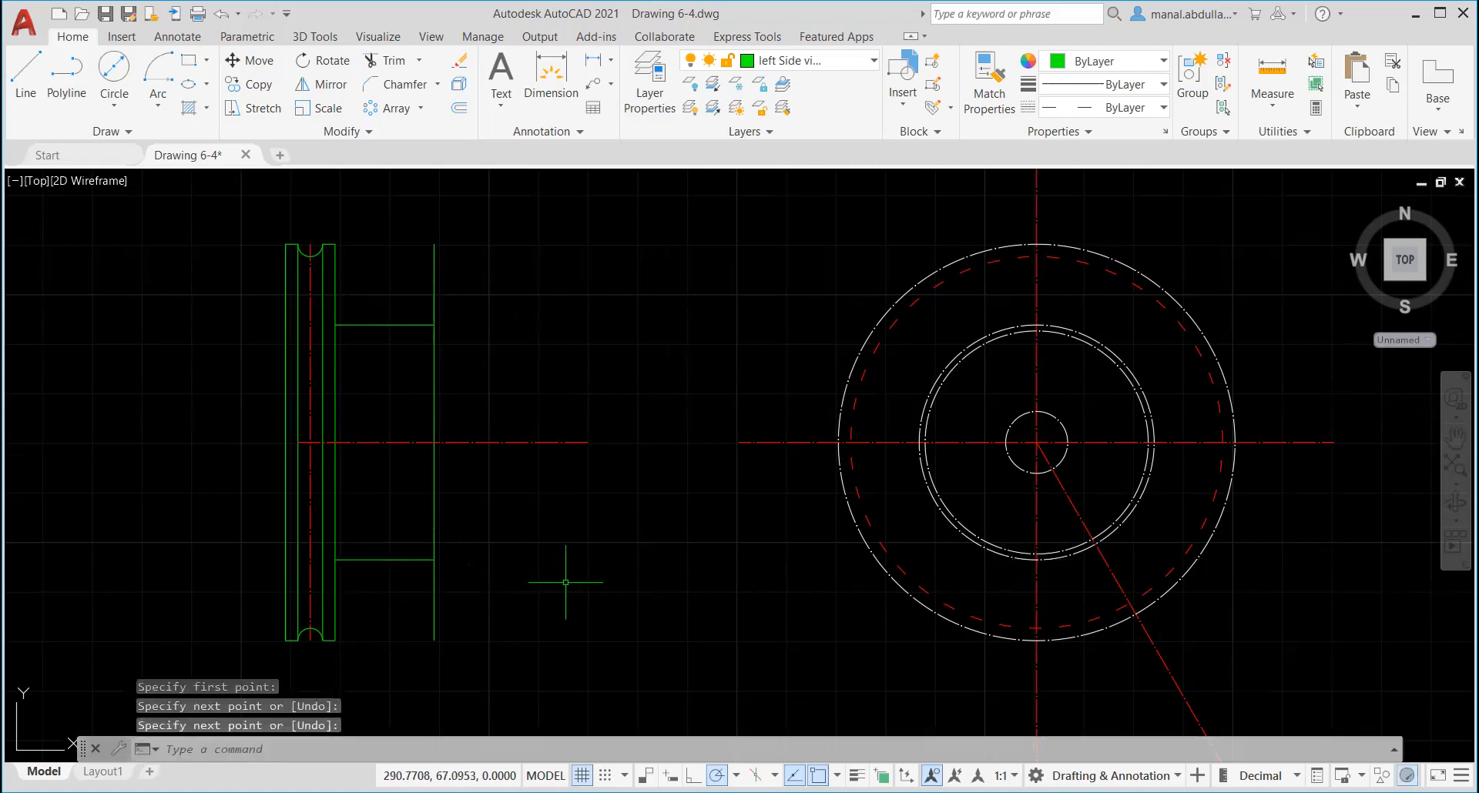
Step: Trim the hub's end-face line beyond the hub's upper and lower edges, and make the Dashed layer current
{"action": "left_click", "coordinate": [374, 60]}
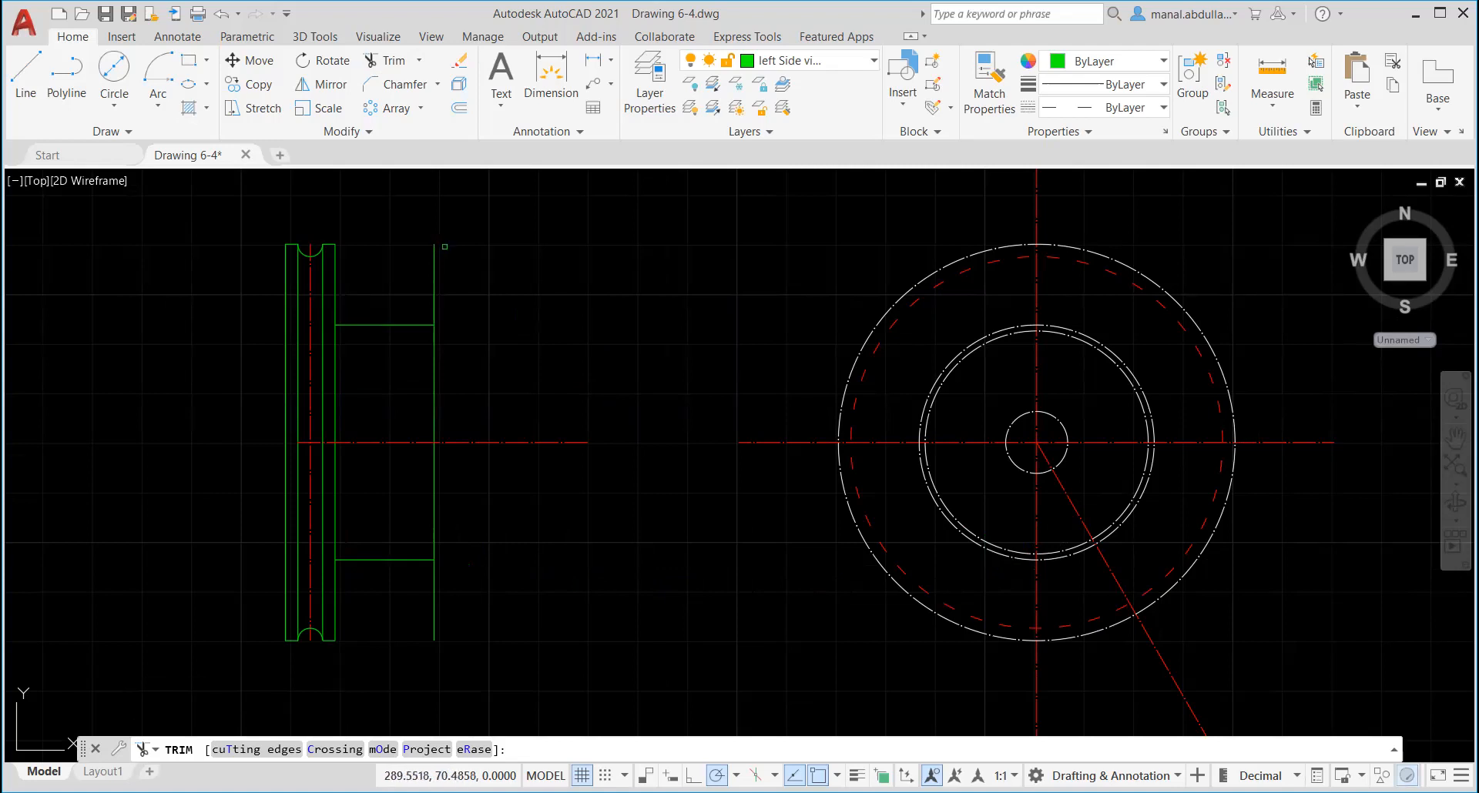
{"action": "left_click", "coordinate": [436, 276]}
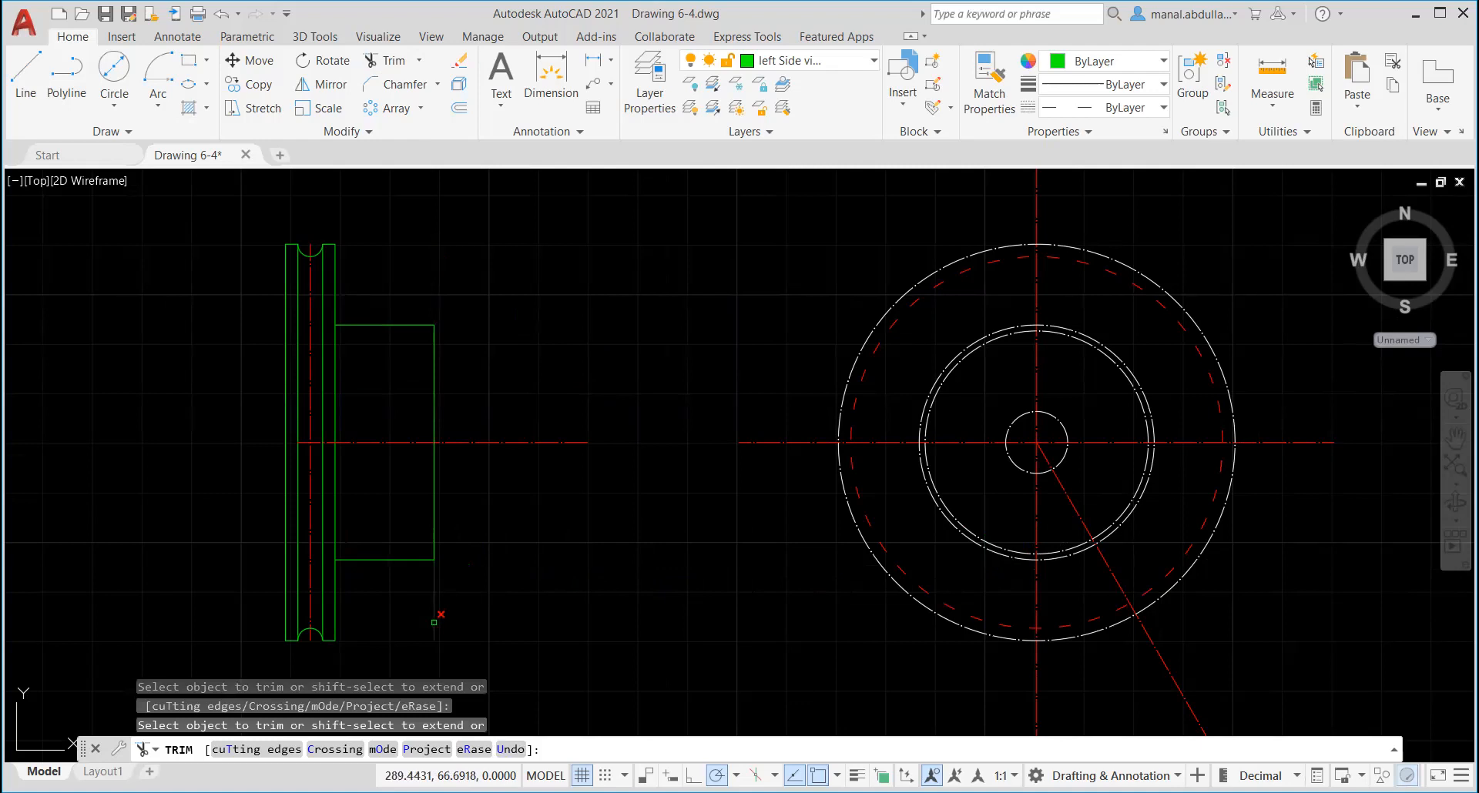
{"action": "left_click", "coordinate": [435, 622]}
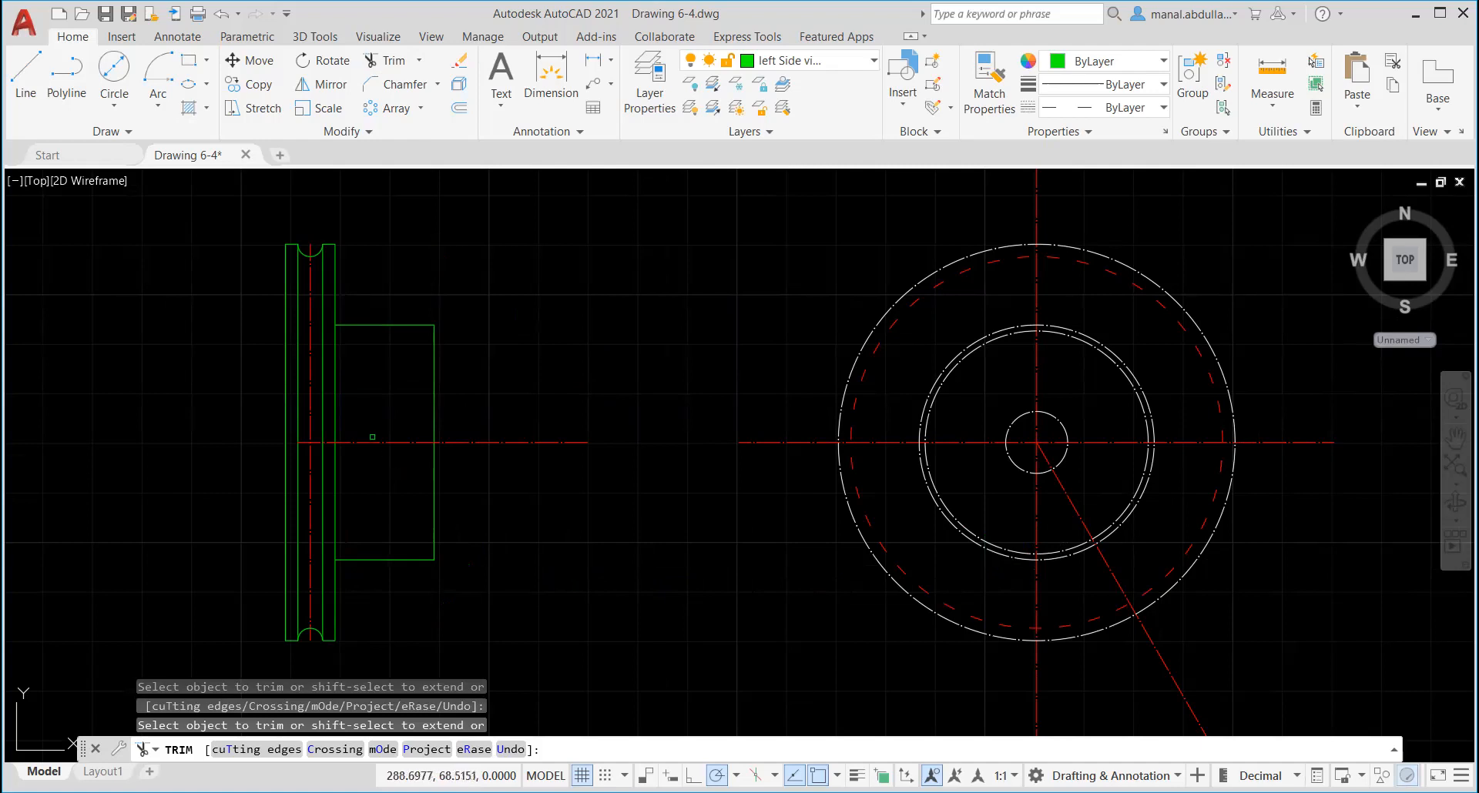
{"action": "left_click", "coordinate": [865, 62]}
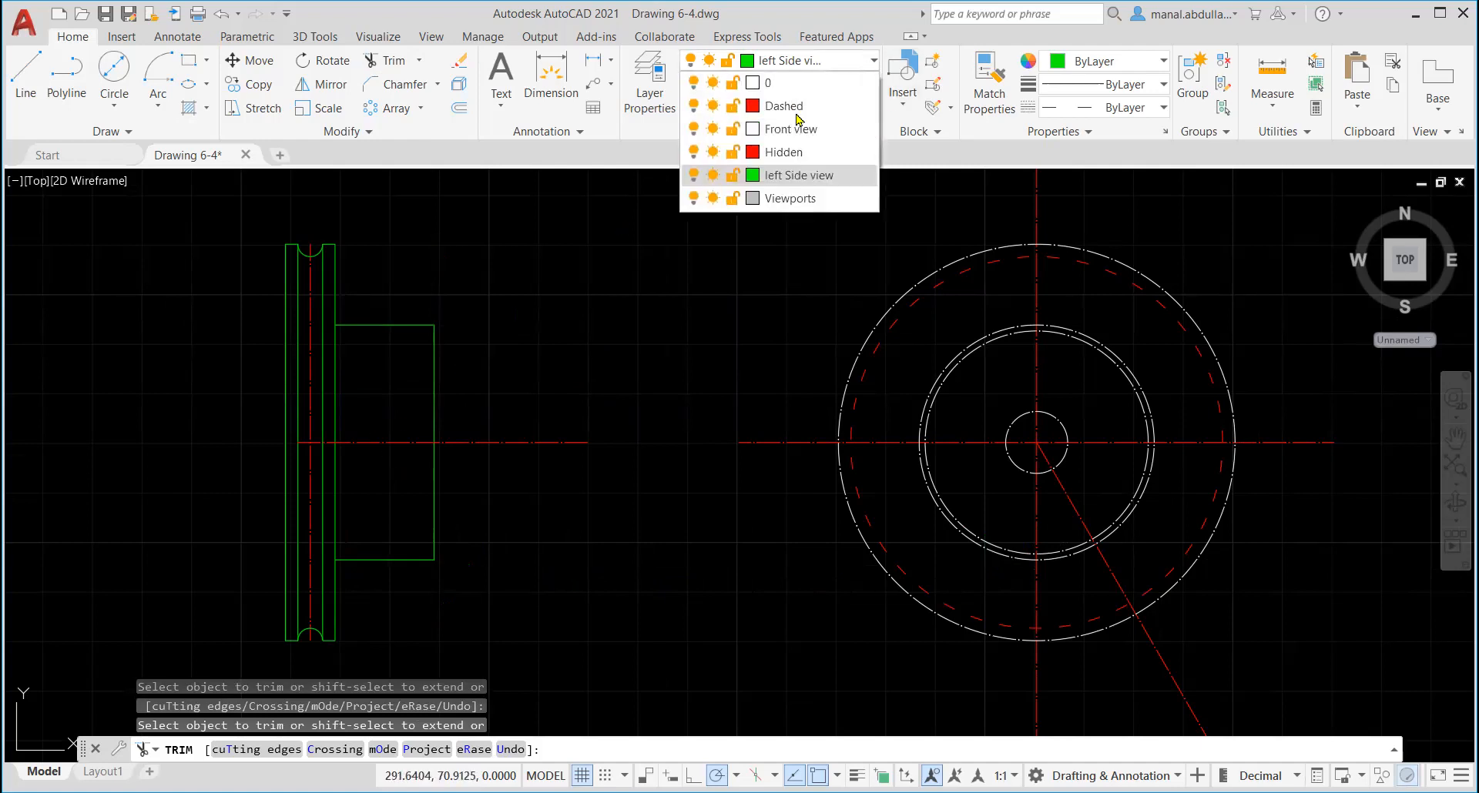
{"action": "left_click", "coordinate": [771, 103]}
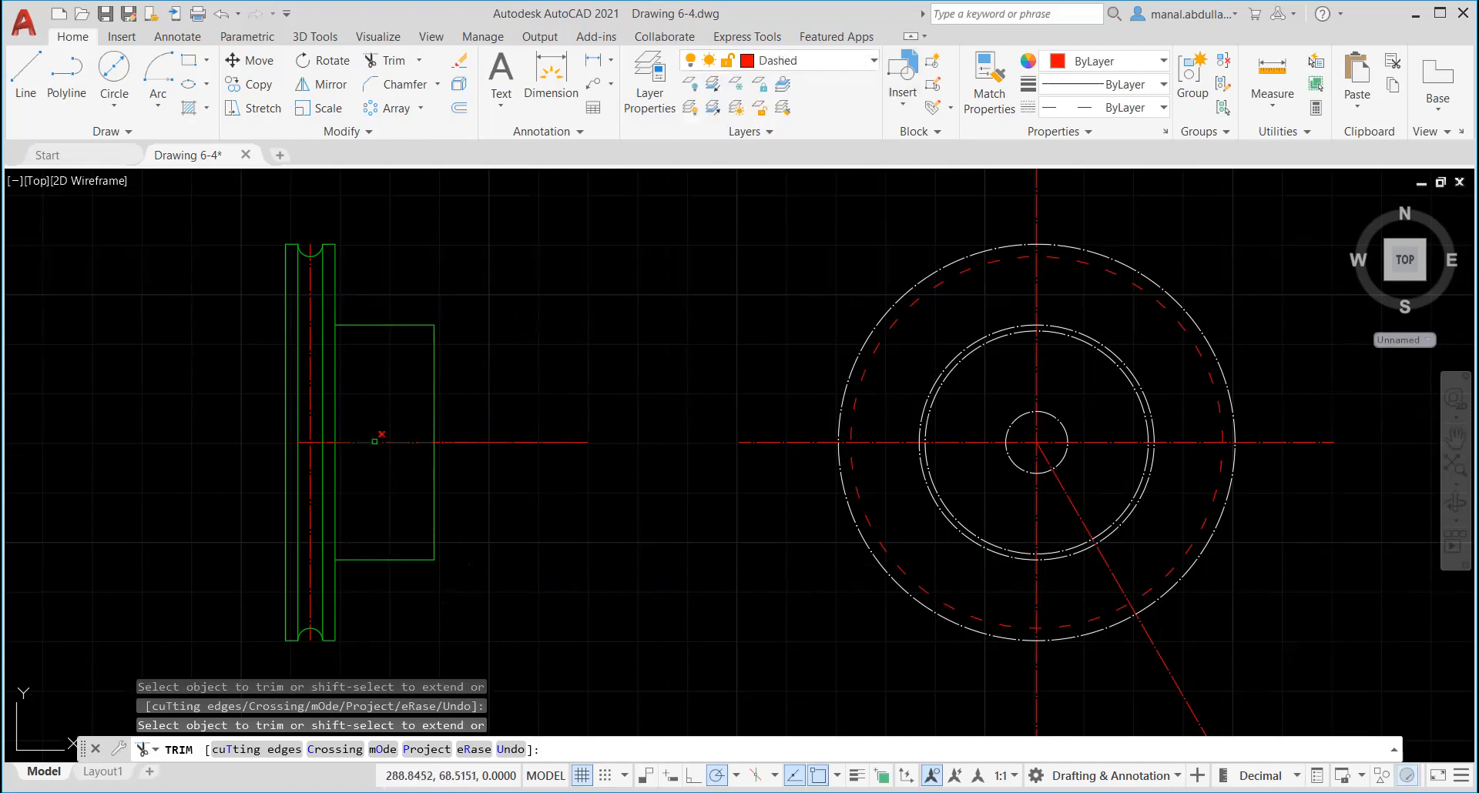
{"action": "key", "text": "Escape"}
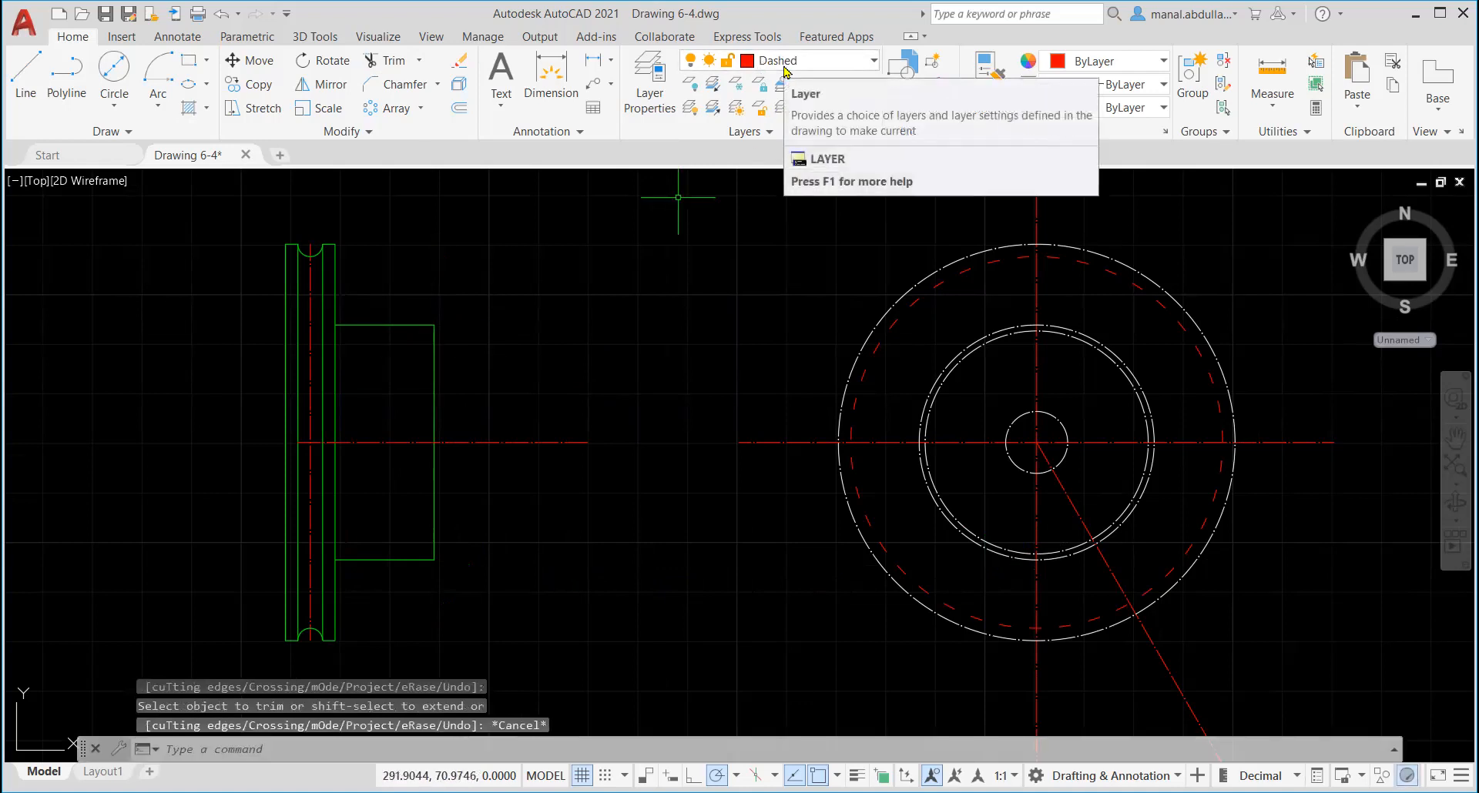
{"action": "left_click", "coordinate": [30, 106]}
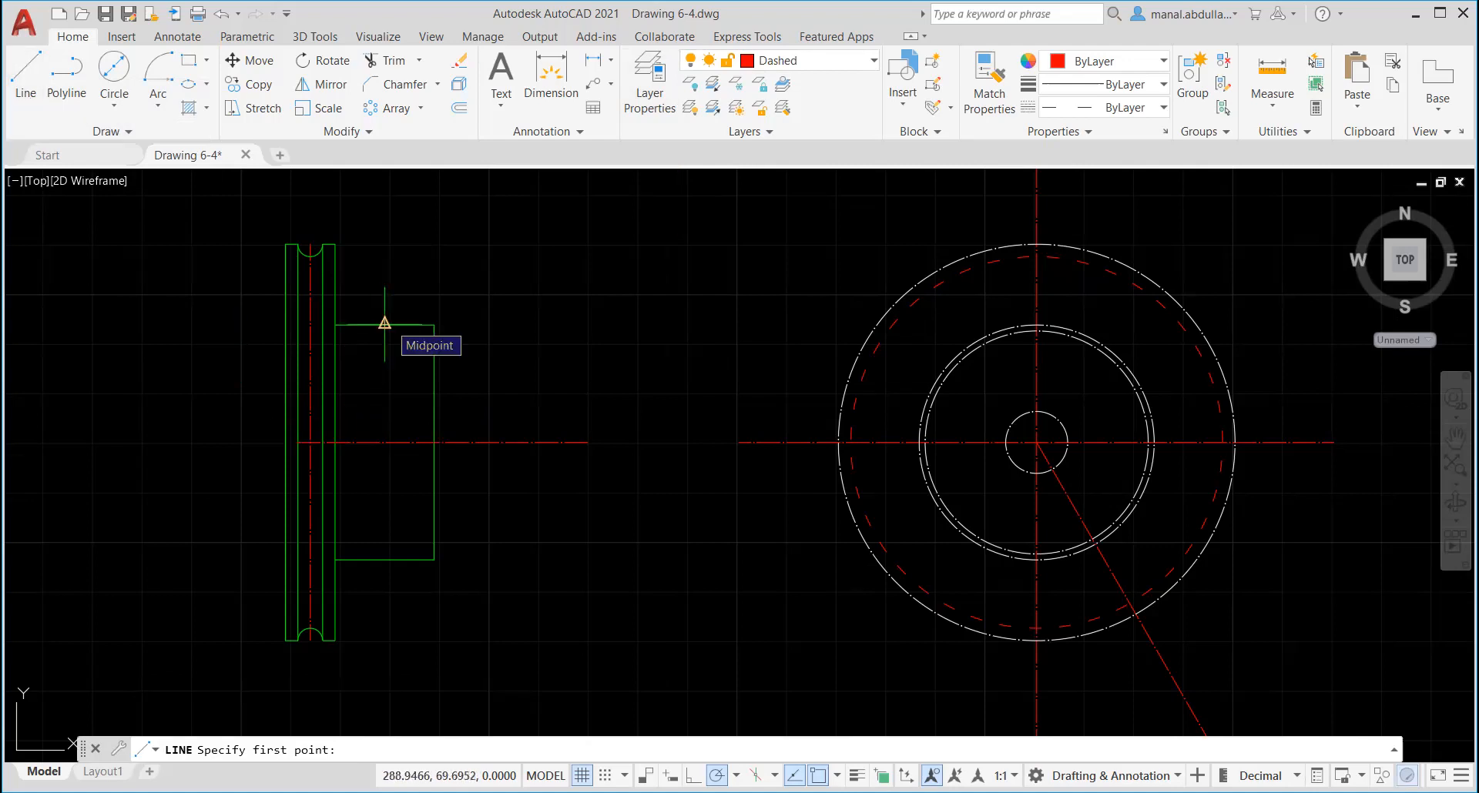
{"action": "left_click", "coordinate": [386, 442]}
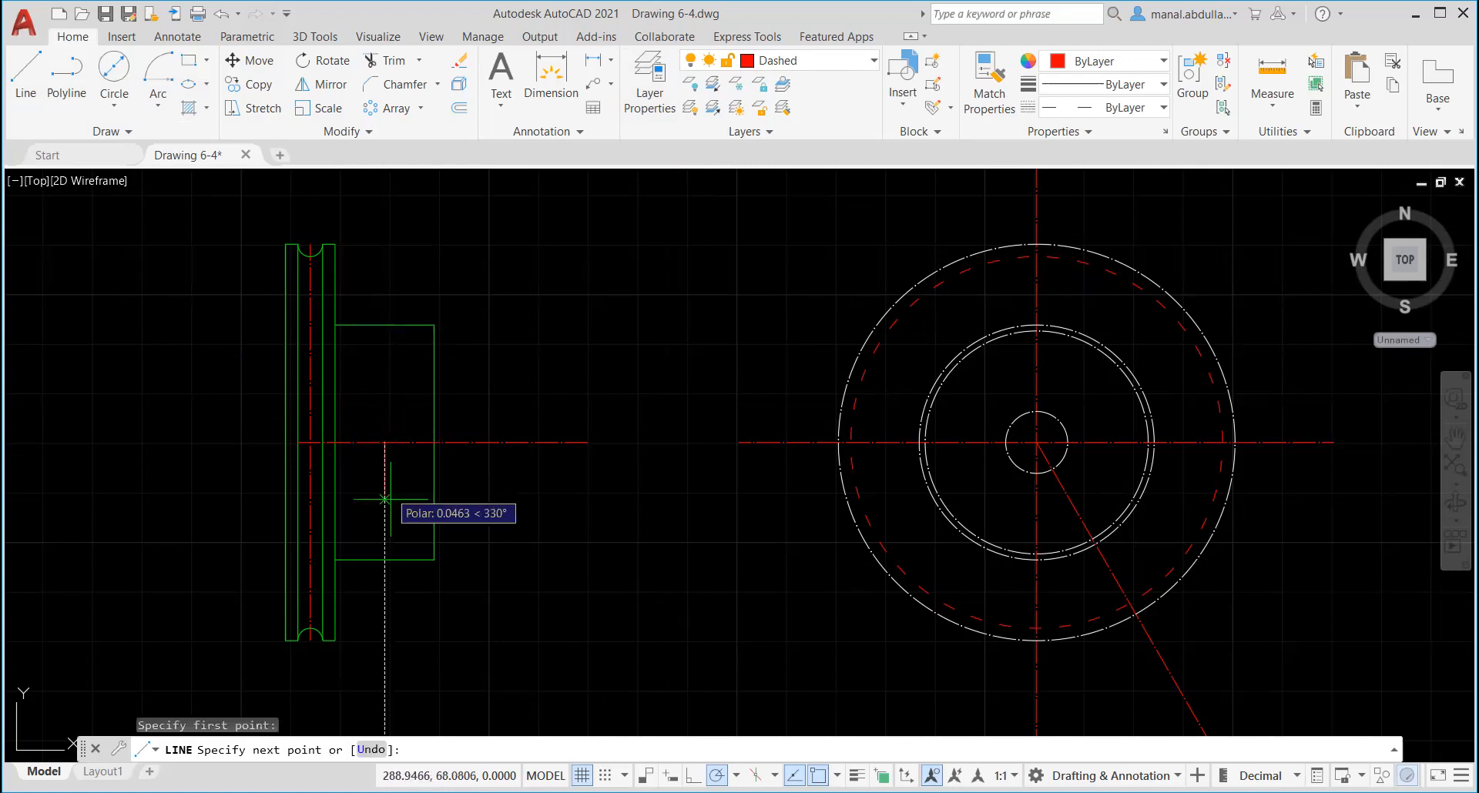
{"action": "left_click", "coordinate": [386, 559]}
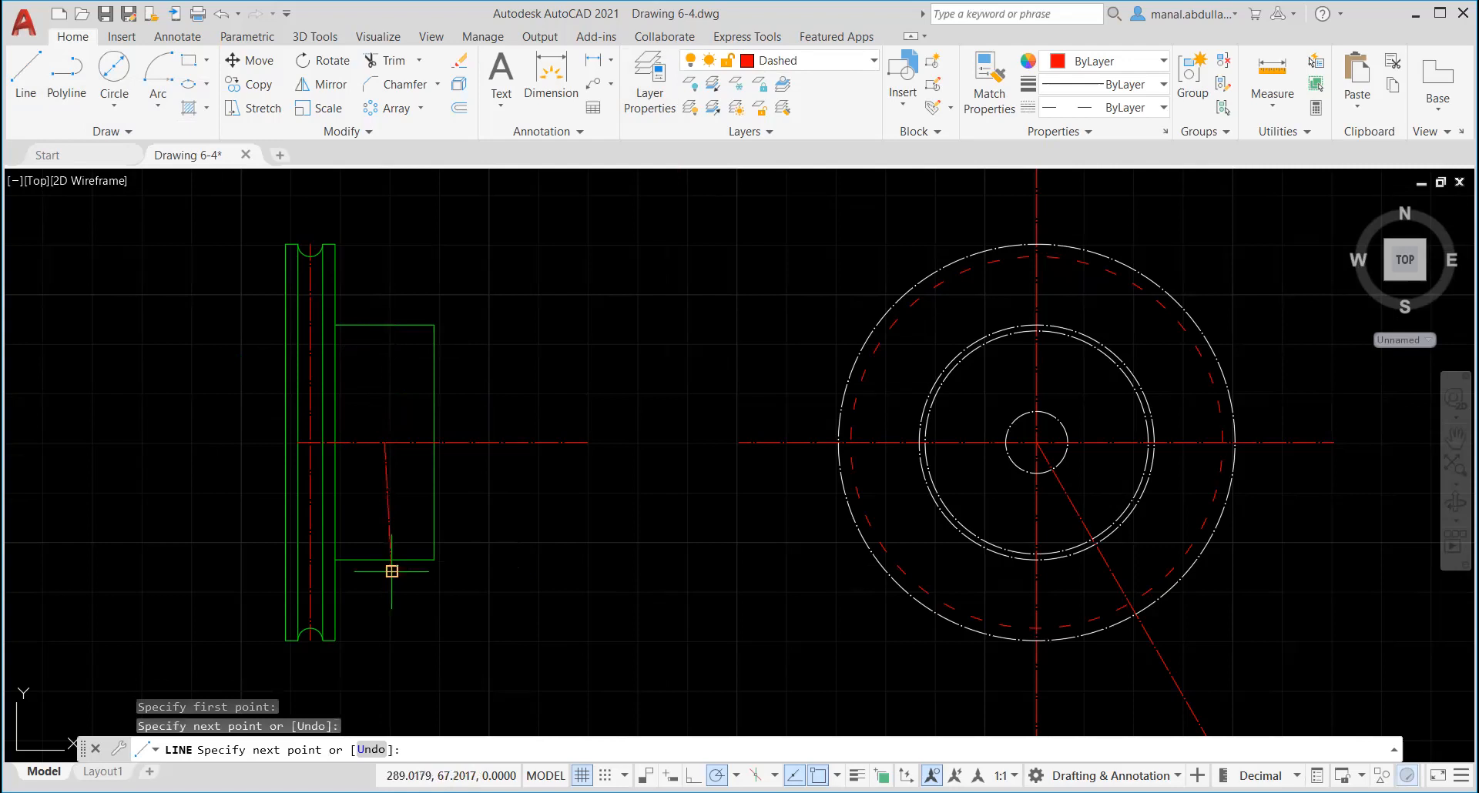
{"action": "left_click", "coordinate": [223, 14]}
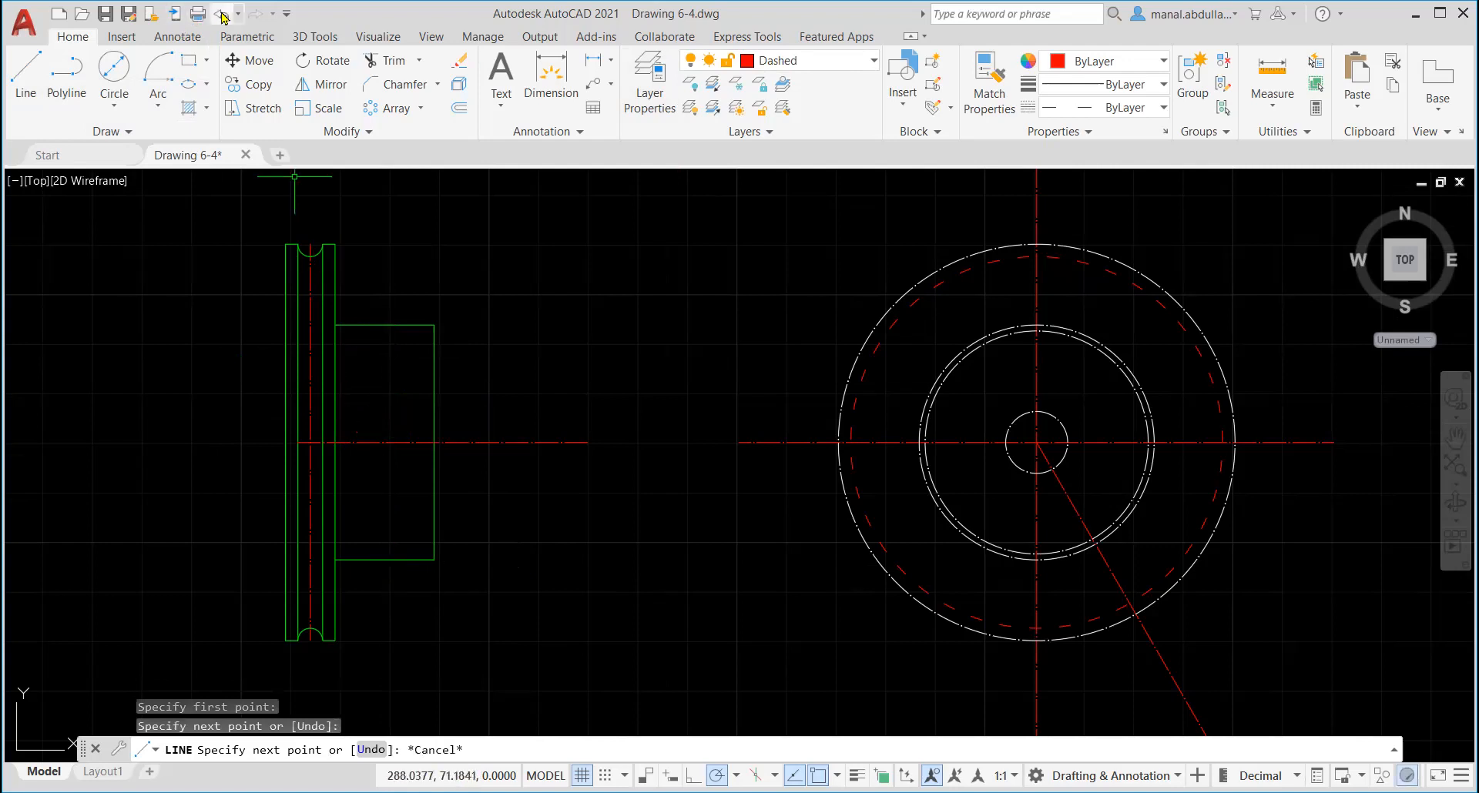
Step: Draw a vertical centerline about 1.5 units long downward from the horizontal centerline, aligned with the midpoint of the hub's upper edge
{"action": "left_click", "coordinate": [23, 86]}
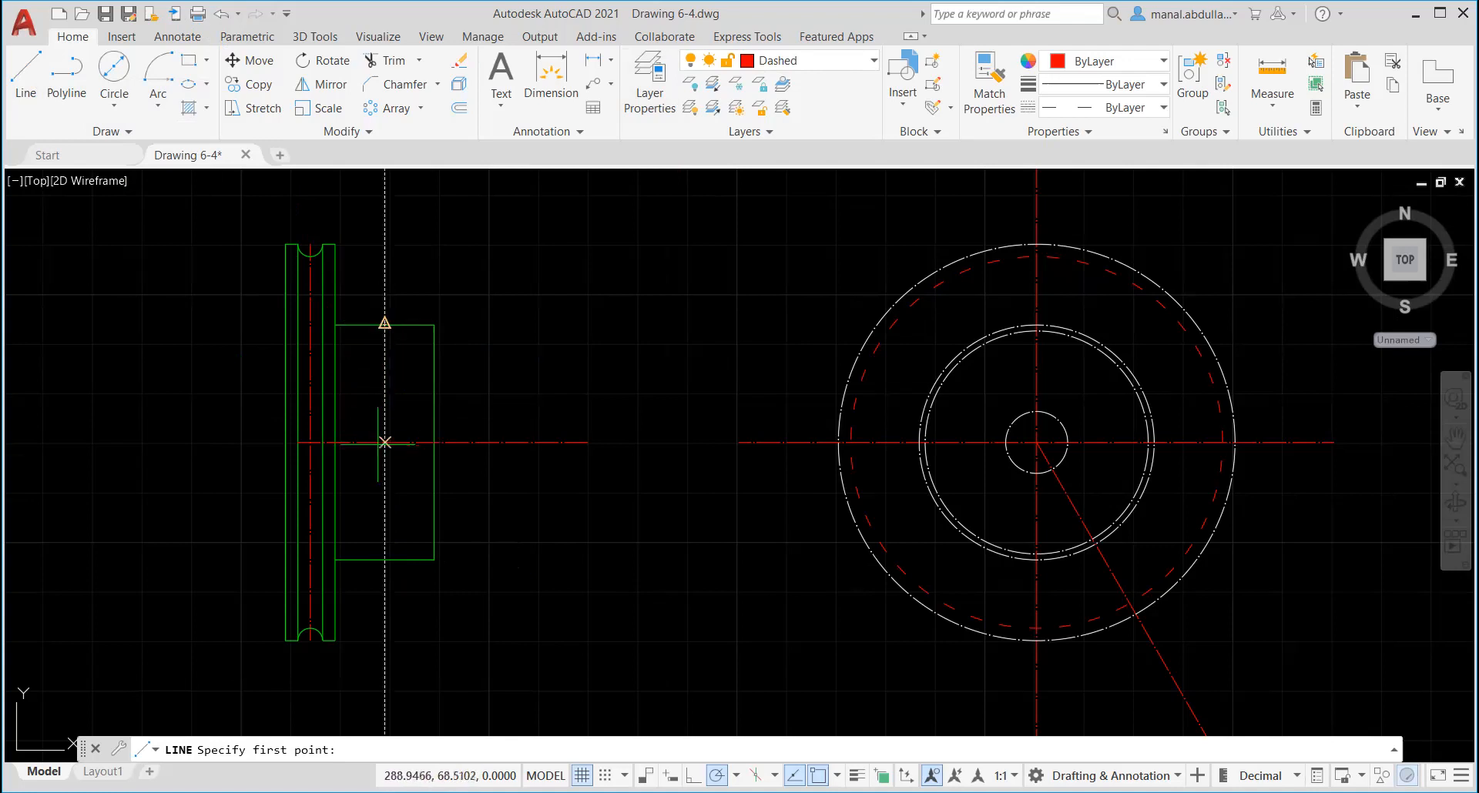
{"action": "left_click", "coordinate": [385, 442]}
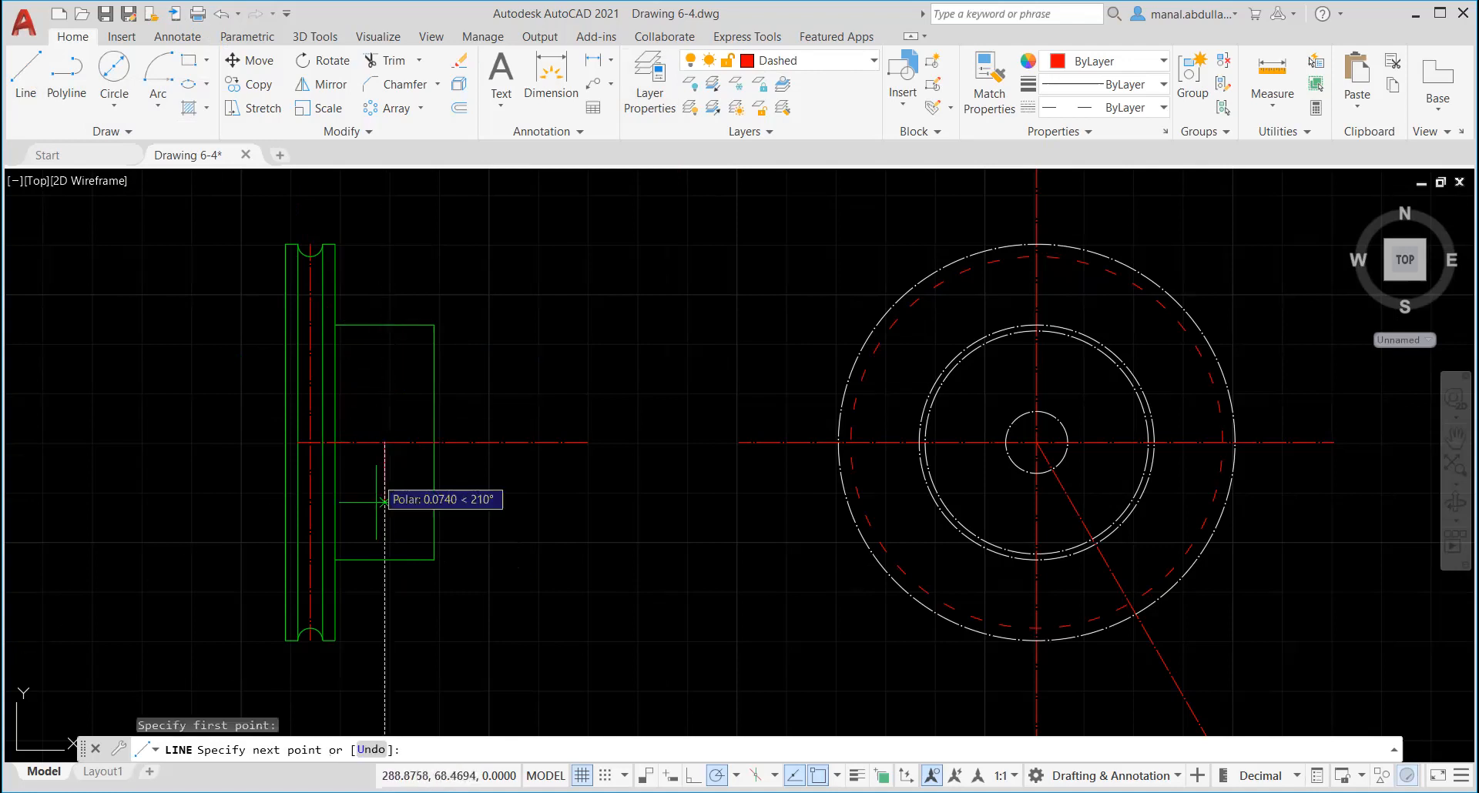
{"action": "left_click", "coordinate": [384, 589]}
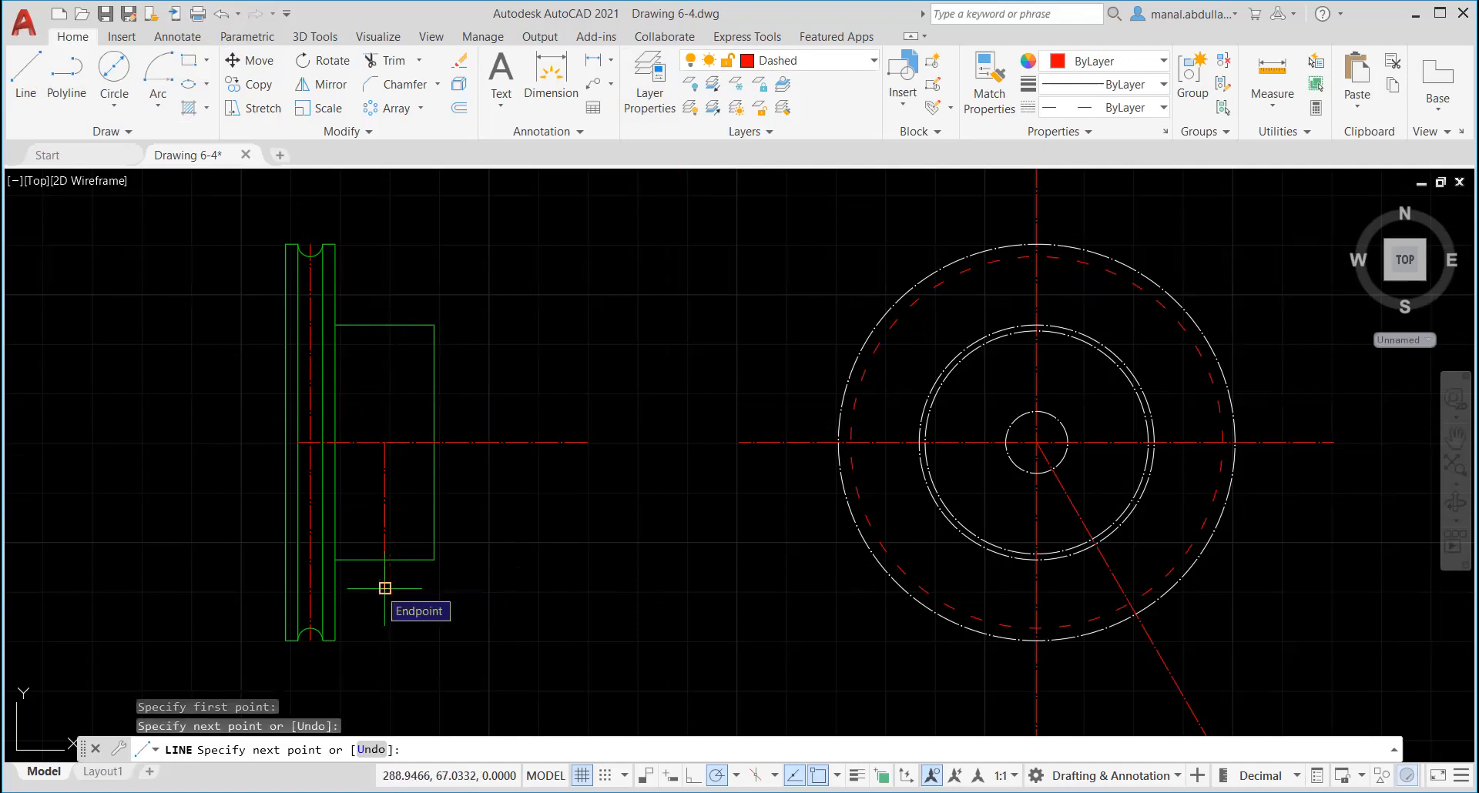
{"action": "key", "text": "Return"}
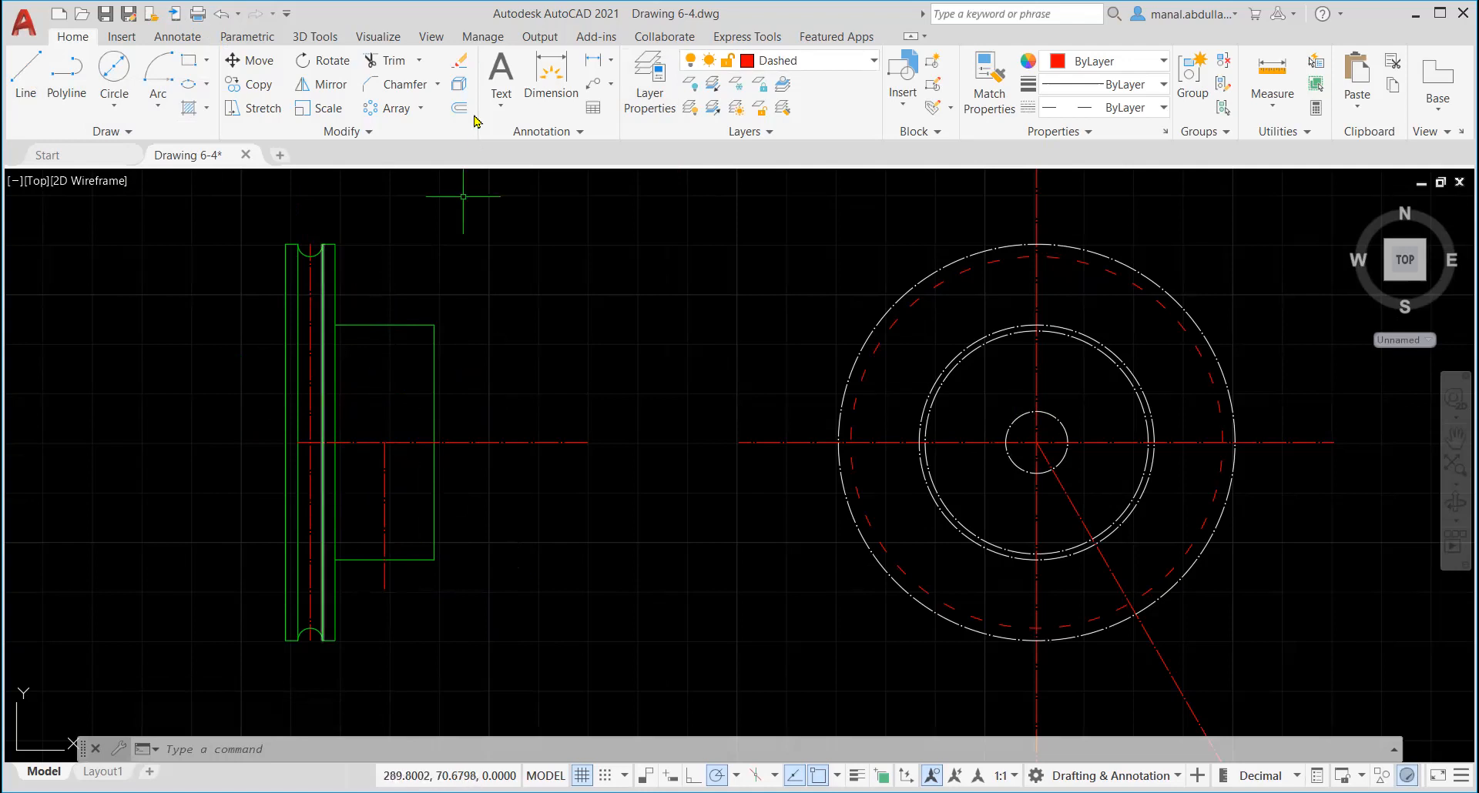
Step: Draw the bore's upper dashed edge from the hub's end face to the second rim, level with the bore circle's top quadrant
{"action": "left_click", "coordinate": [27, 93]}
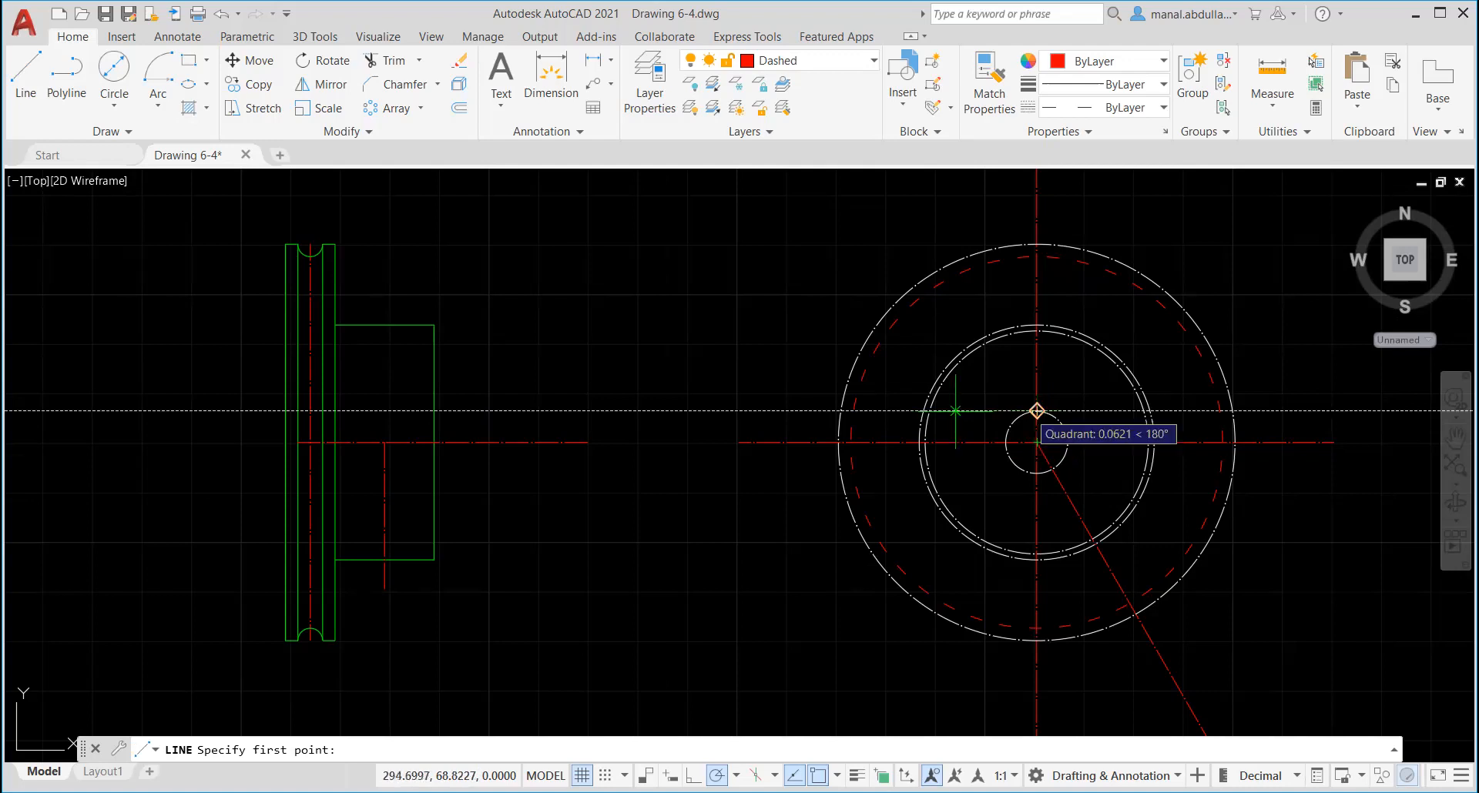
{"action": "left_click", "coordinate": [434, 411]}
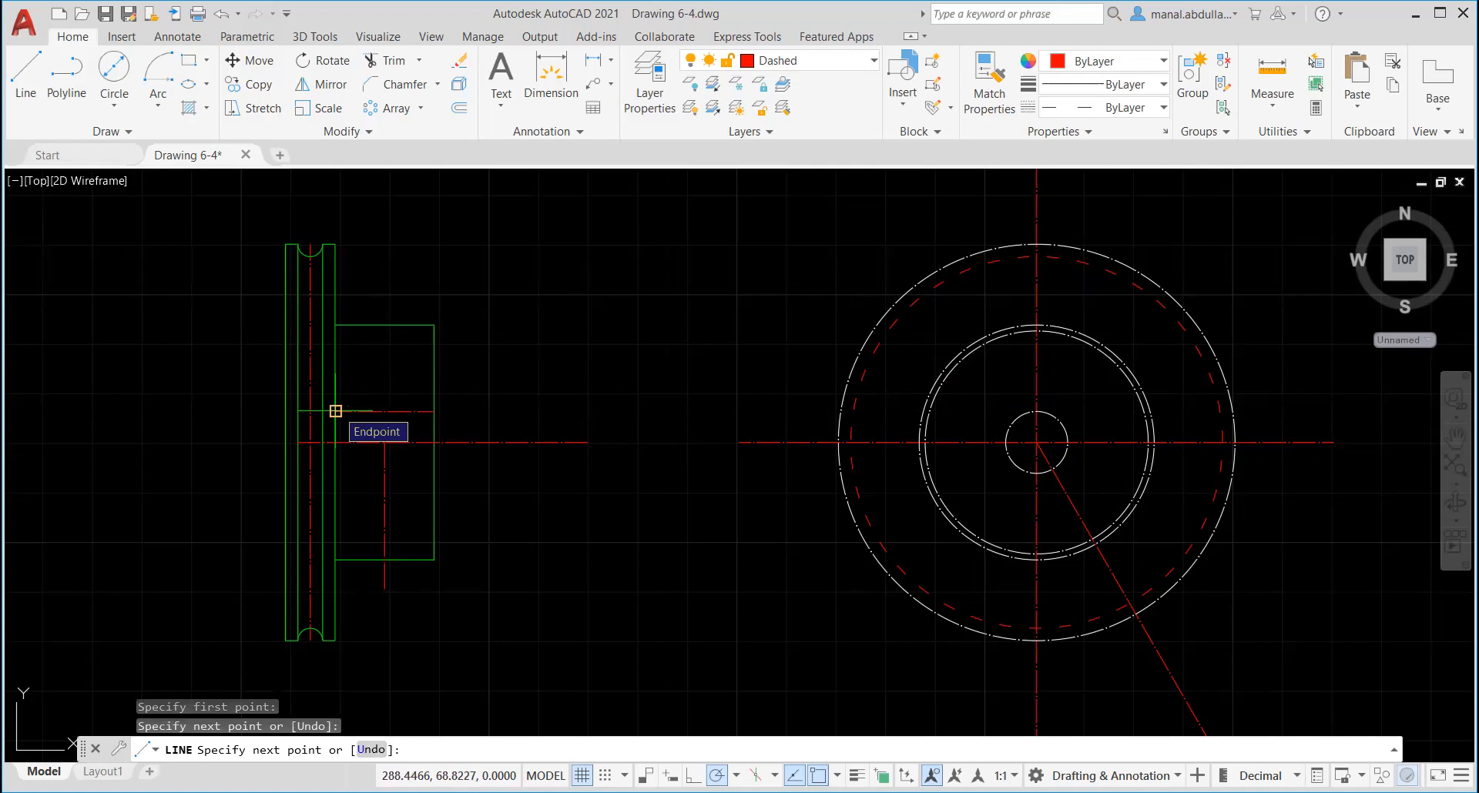
{"action": "left_click", "coordinate": [335, 411]}
{"action": "key", "text": "Return"}
Step: Draw the bore's lower dashed edge from the hub's end face to the second rim, level with the bore circle's bottom quadrant
{"action": "key", "text": "Return"}
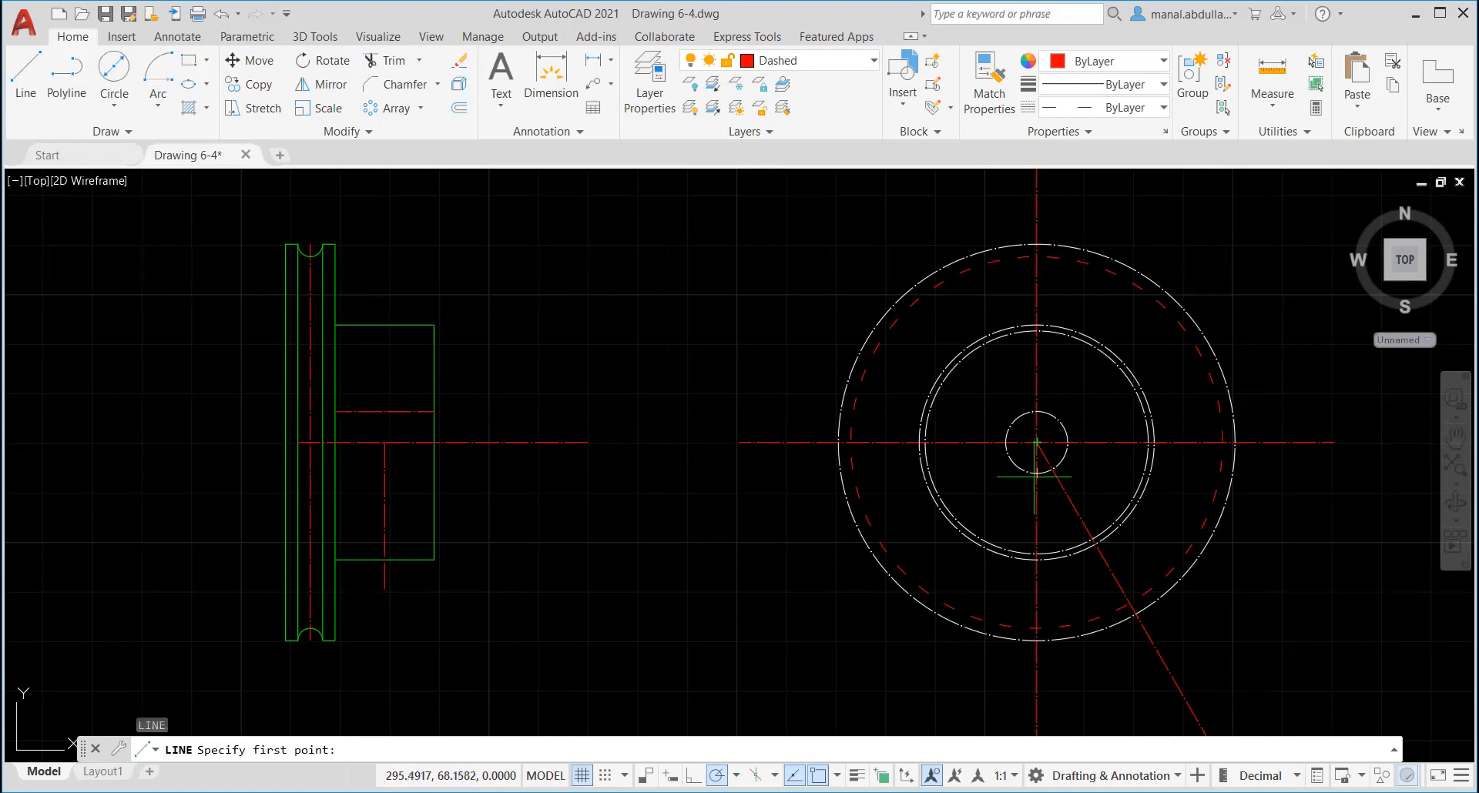
{"action": "left_click", "coordinate": [433, 473]}
{"action": "left_click", "coordinate": [335, 473]}
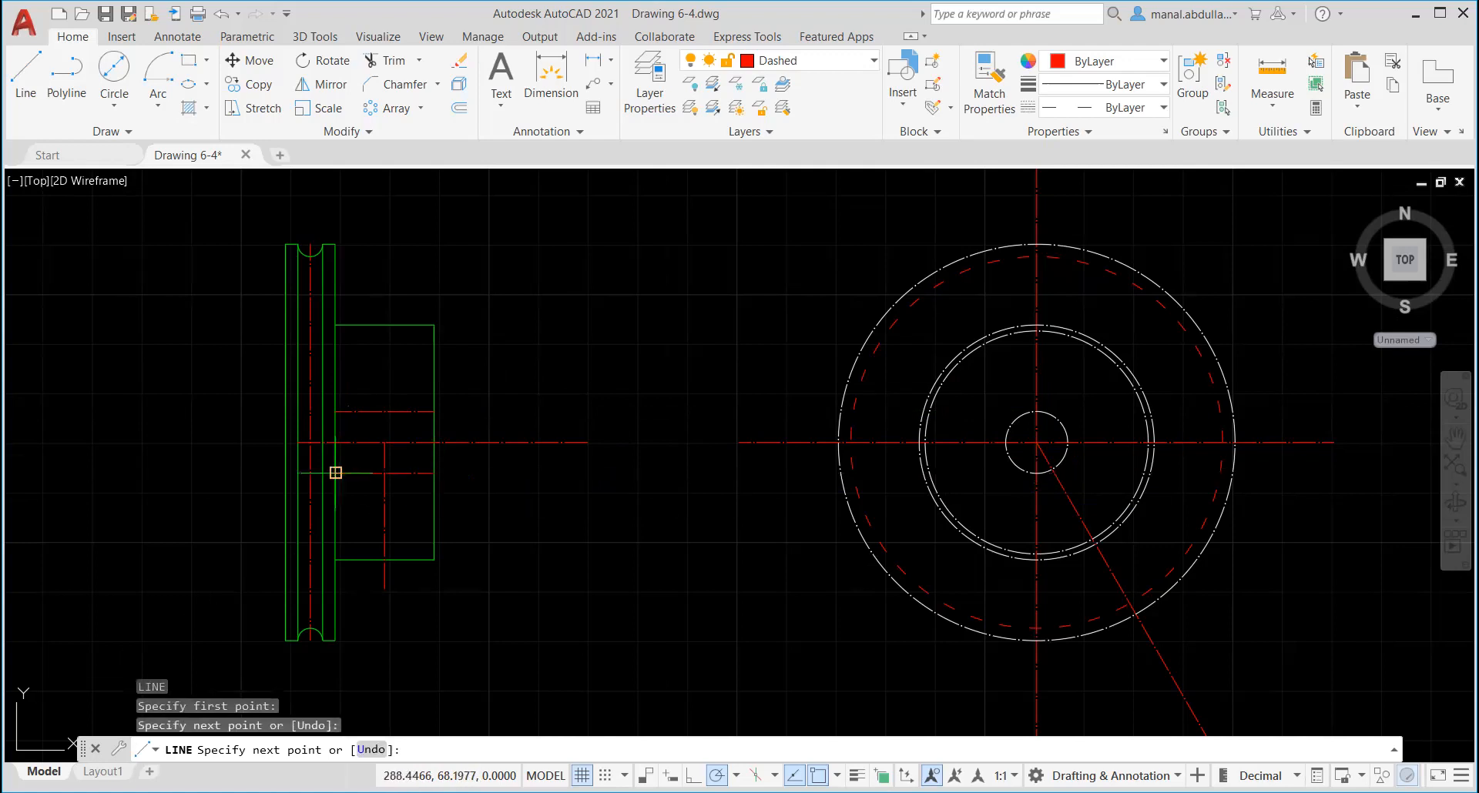
{"action": "key", "text": "Return"}
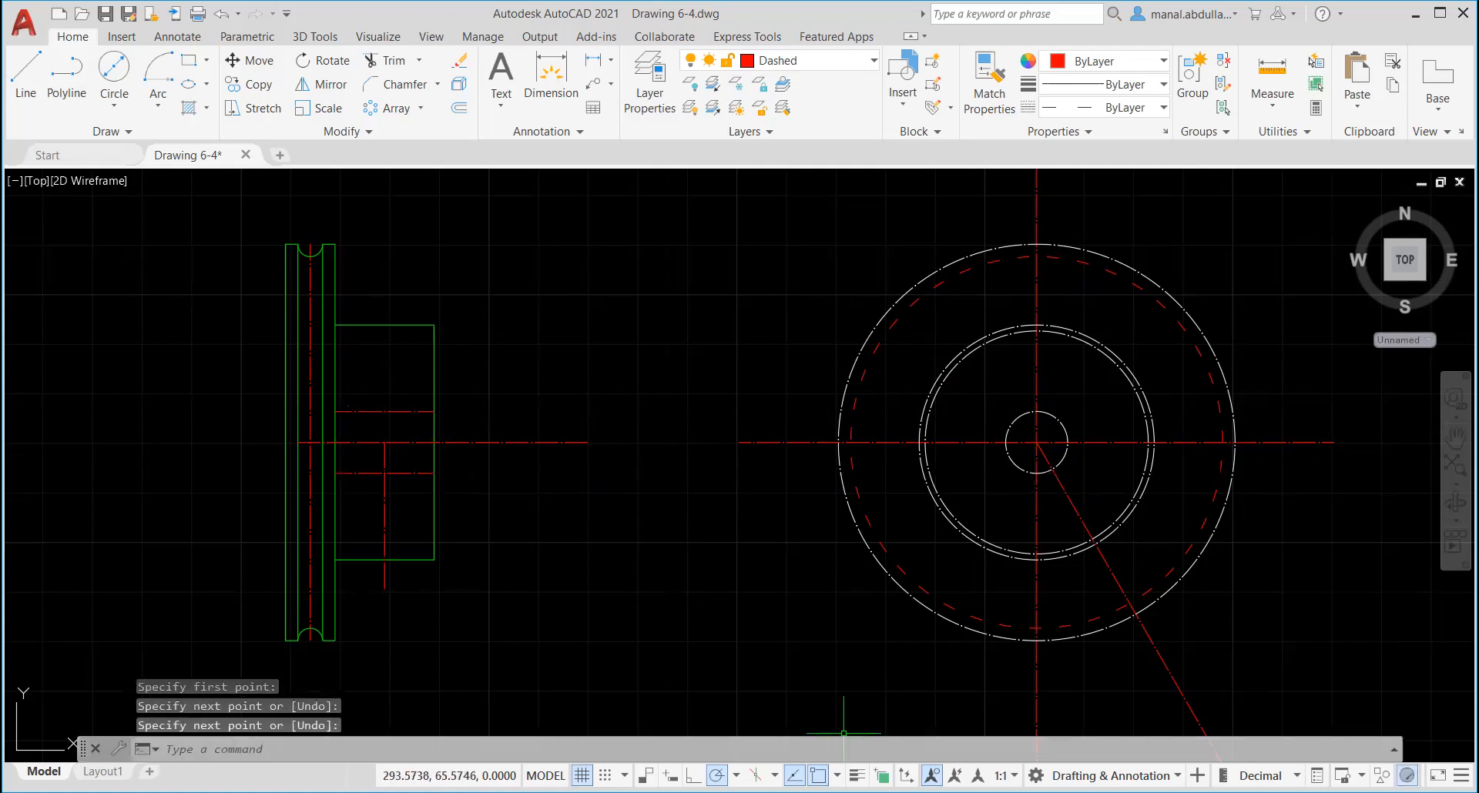
Step: Draw a 0.25-diameter circle on the left Side view layer, centered where the hub's vertical and horizontal centerlines meet
{"action": "left_click", "coordinate": [837, 776]}
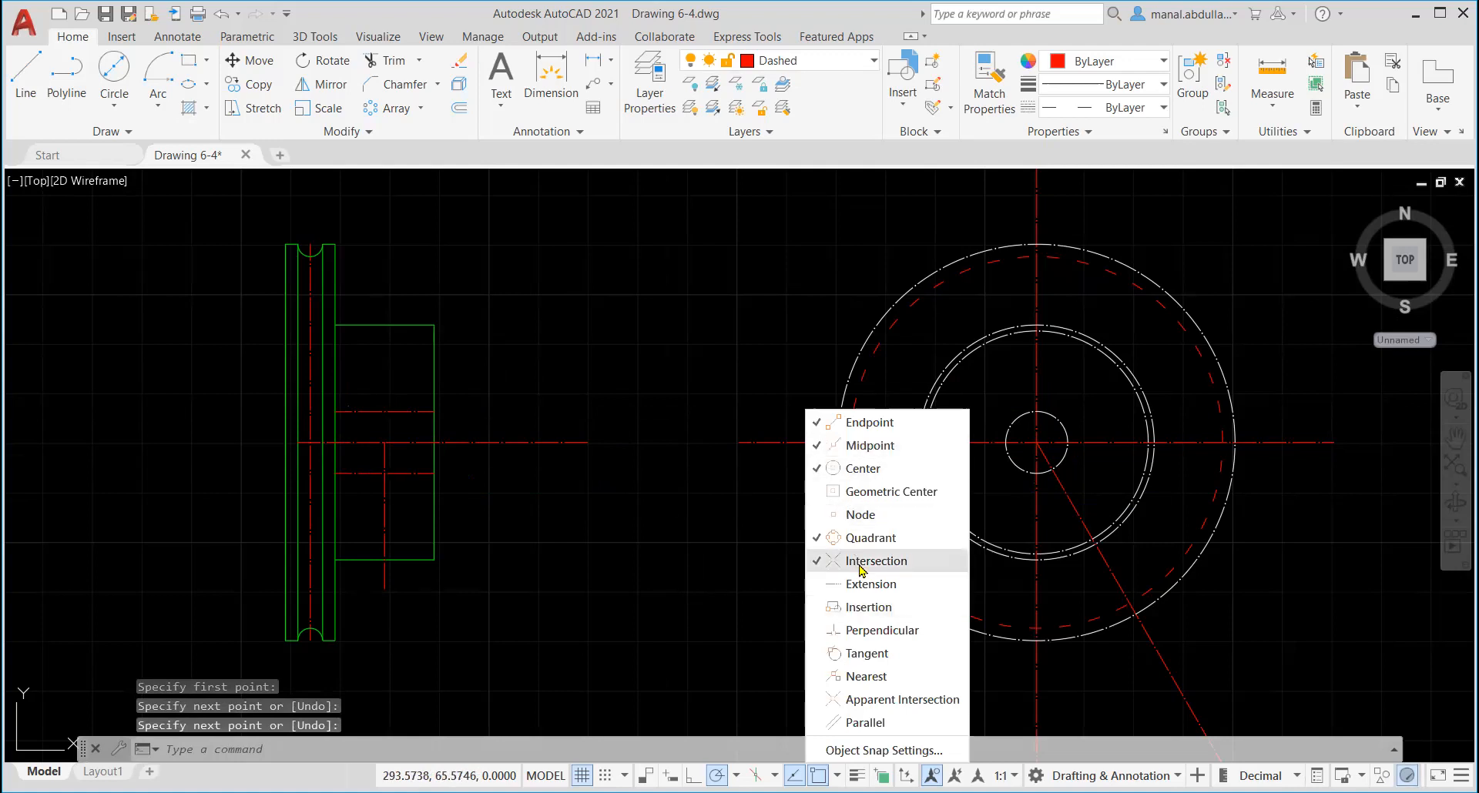
{"action": "left_click", "coordinate": [760, 571]}
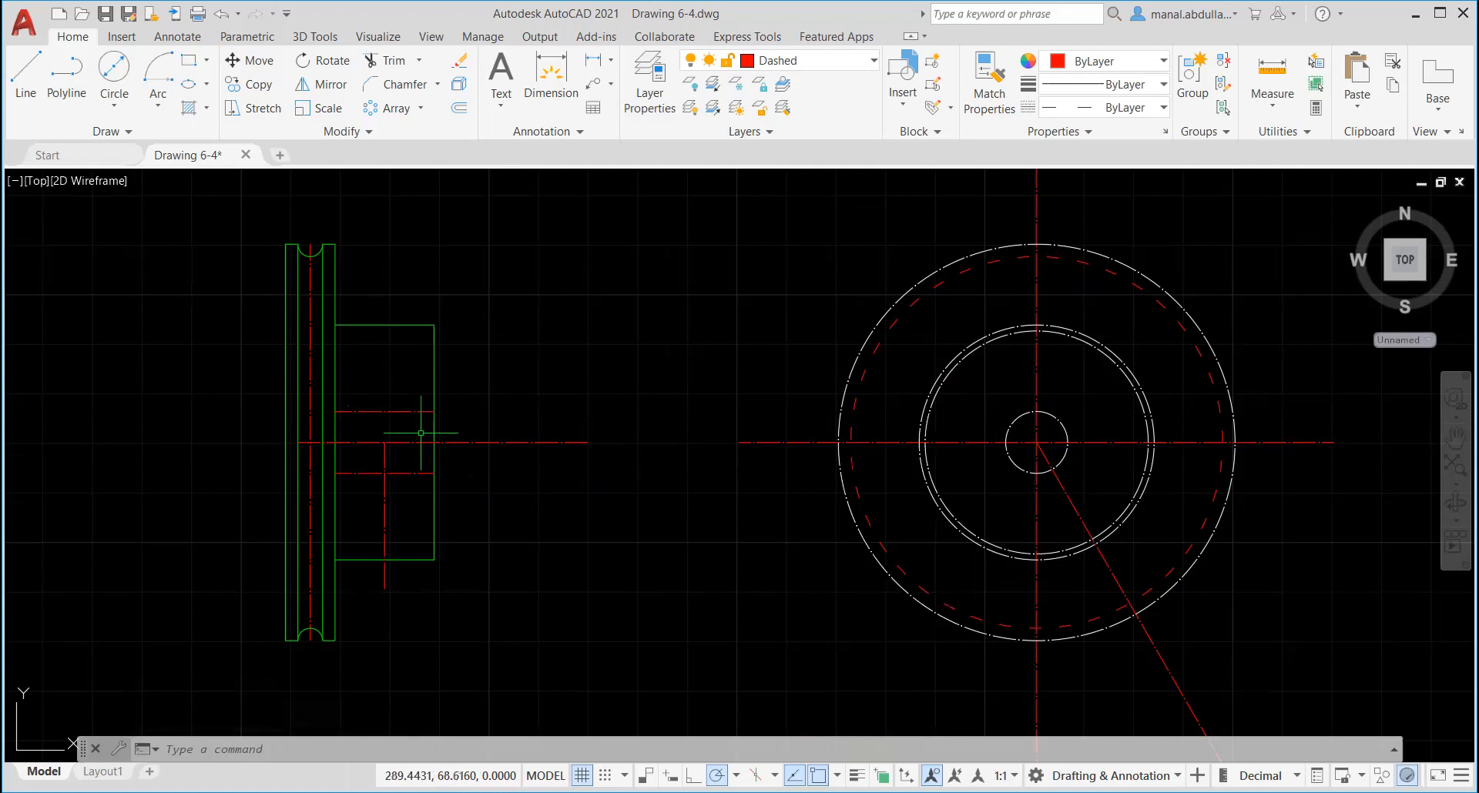
{"action": "left_click", "coordinate": [864, 63]}
{"action": "left_click", "coordinate": [791, 176]}
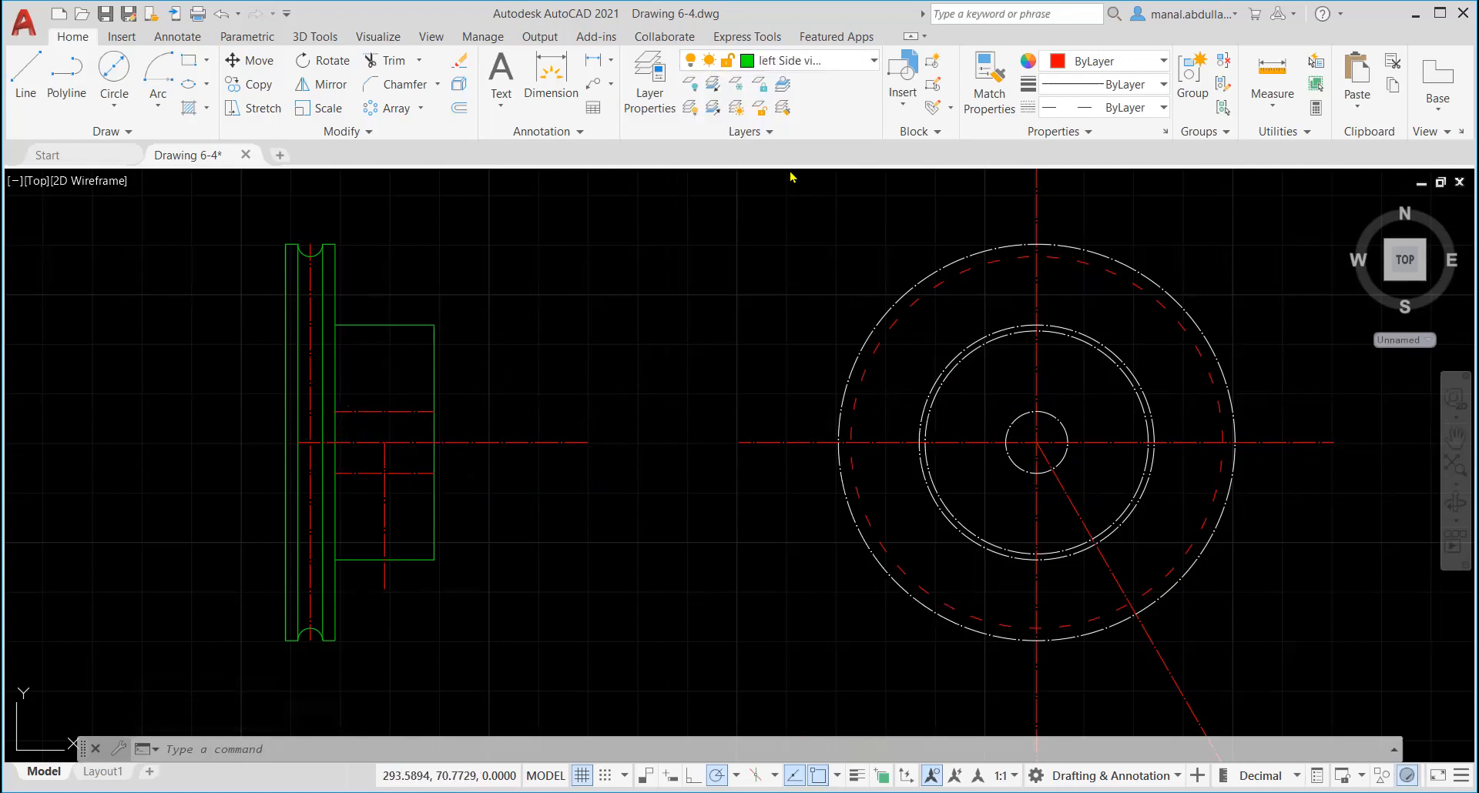
{"action": "left_click", "coordinate": [115, 109]}
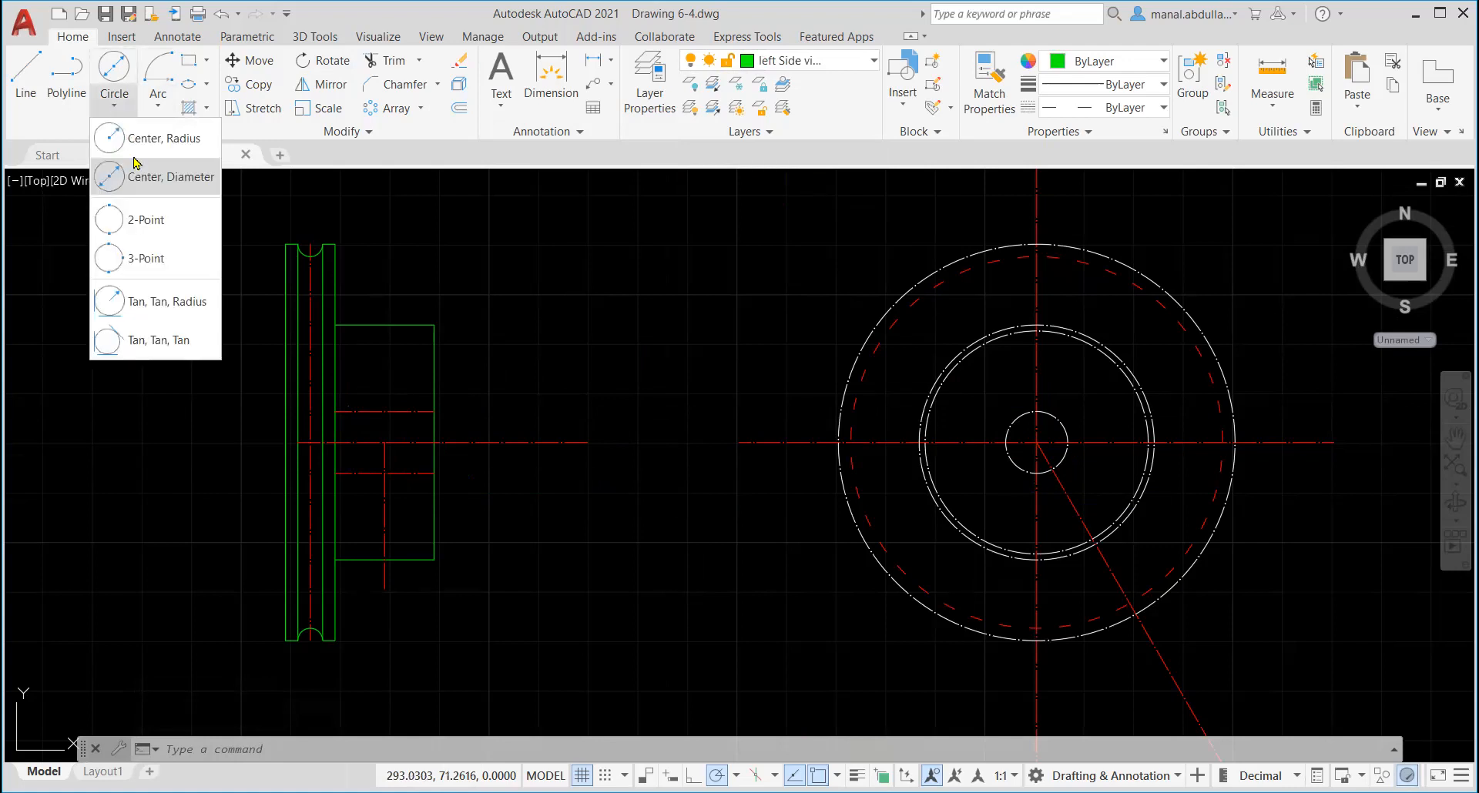
{"action": "left_click", "coordinate": [145, 178]}
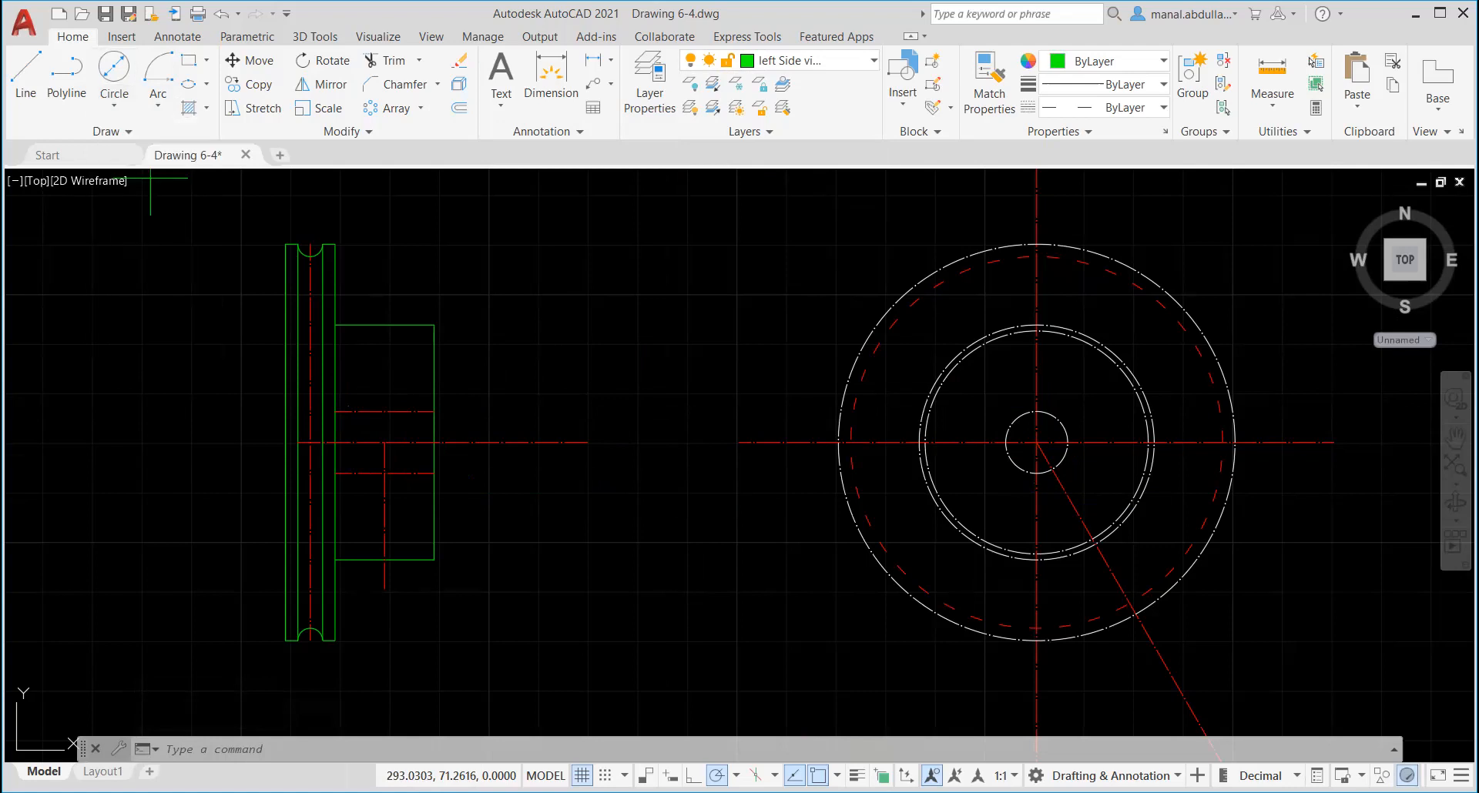
{"action": "left_click", "coordinate": [385, 443]}
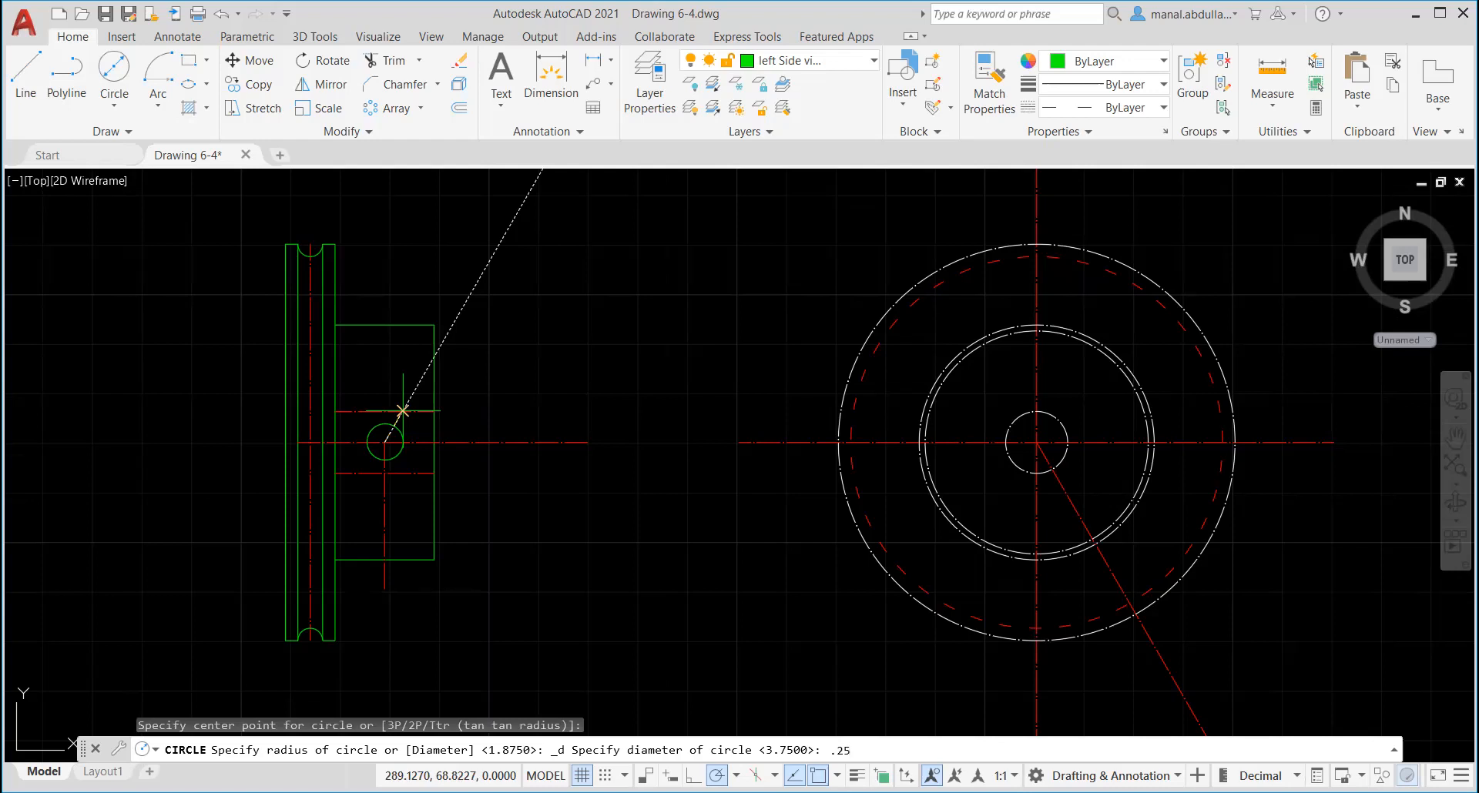
{"action": "key", "text": "Return"}
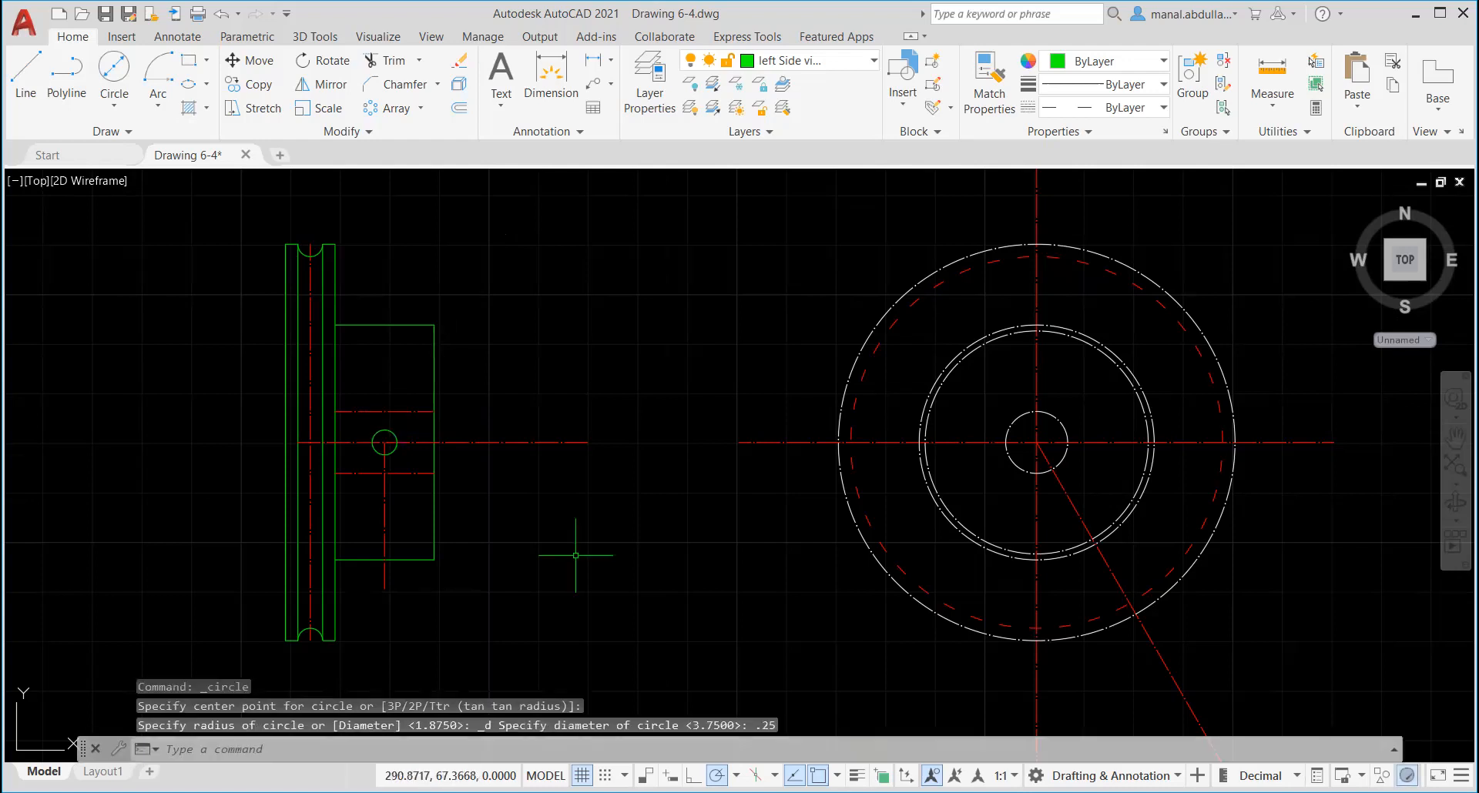
Step: Shorten the side view's horizontal centerline by about 1.08 so it ends just past the hub's end face
{"action": "left_click", "coordinate": [503, 442]}
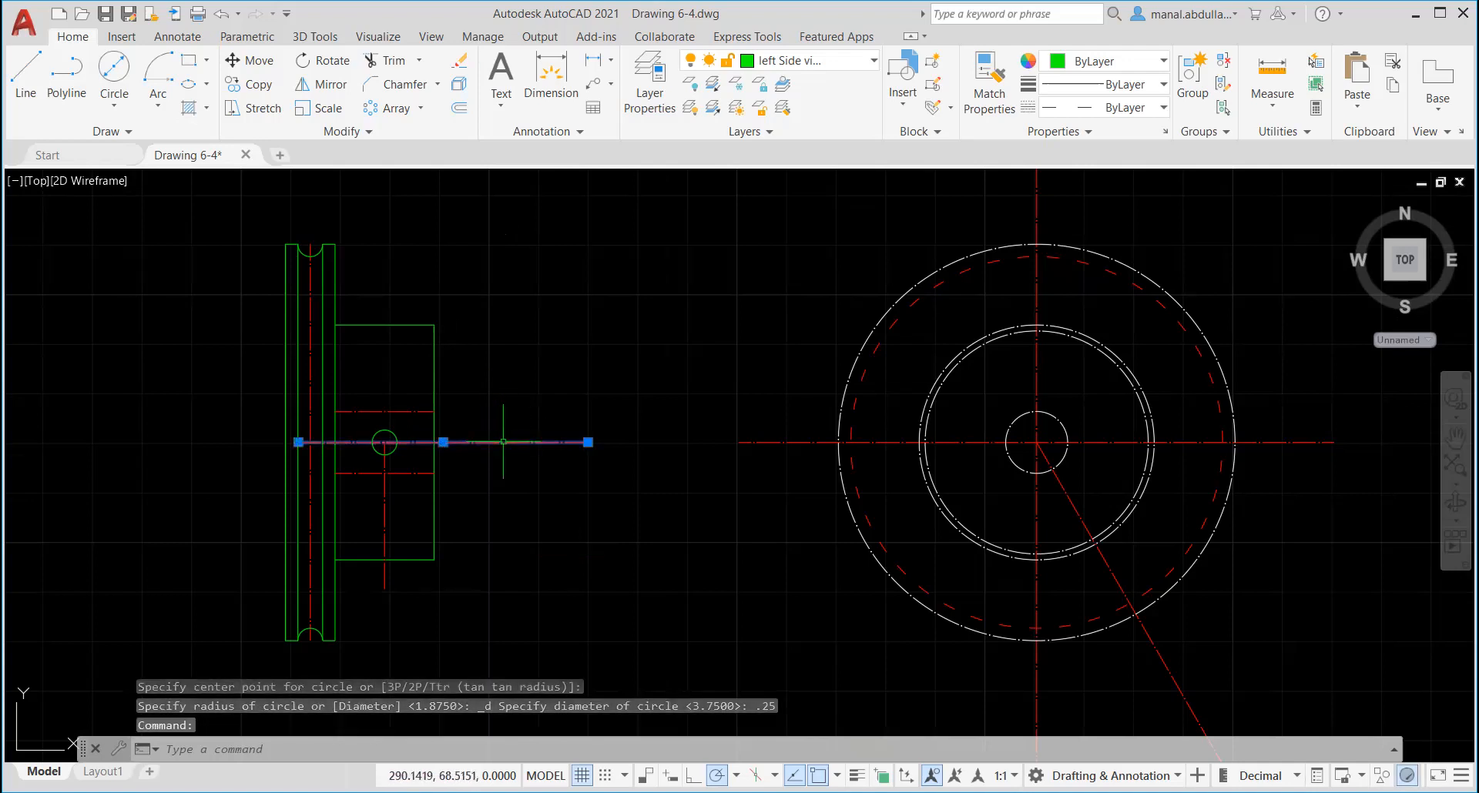
{"action": "left_click", "coordinate": [589, 443]}
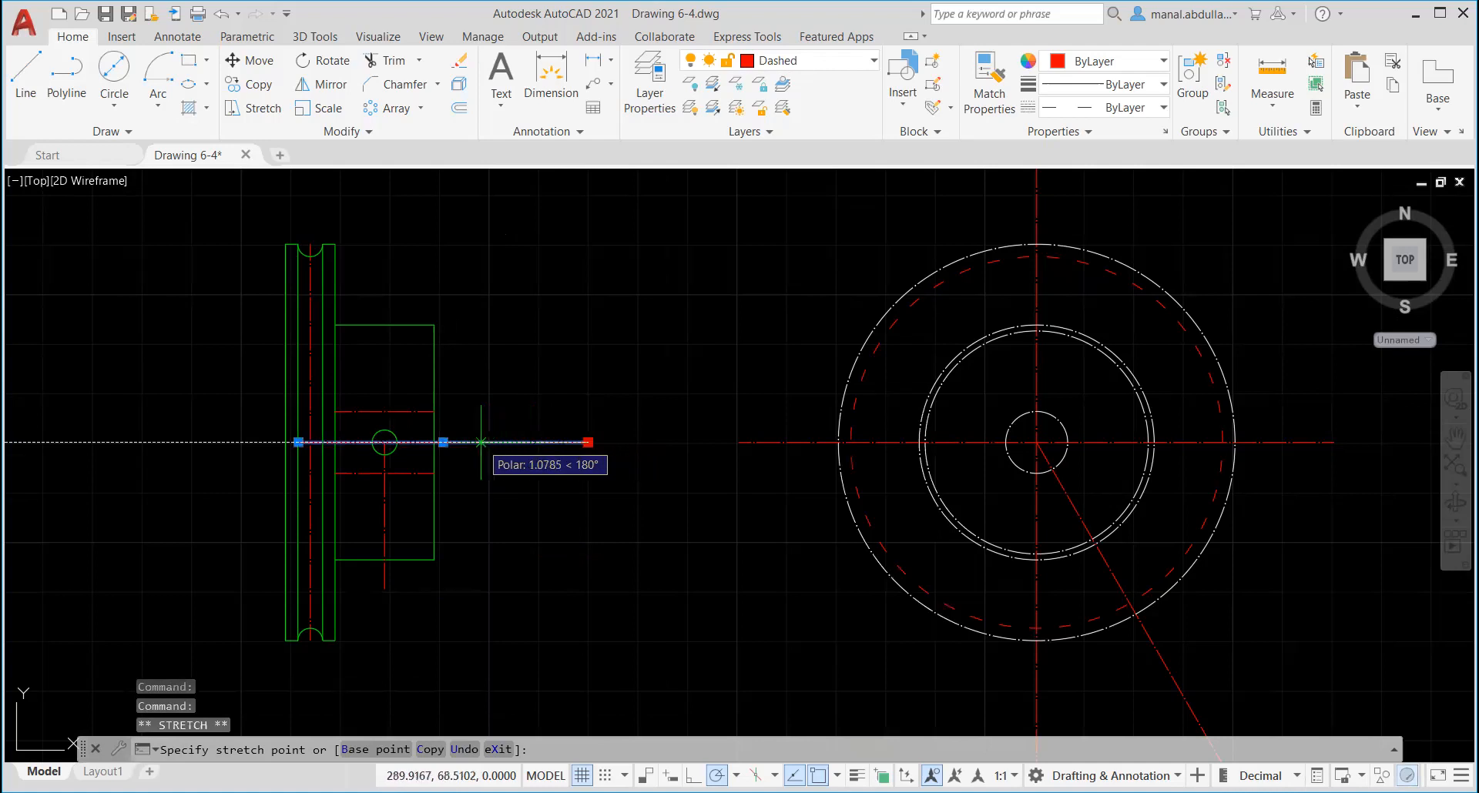
{"action": "left_click", "coordinate": [480, 443]}
{"action": "mouse_move", "coordinate": [480, 442]}
{"action": "left_click", "coordinate": [602, 490]}
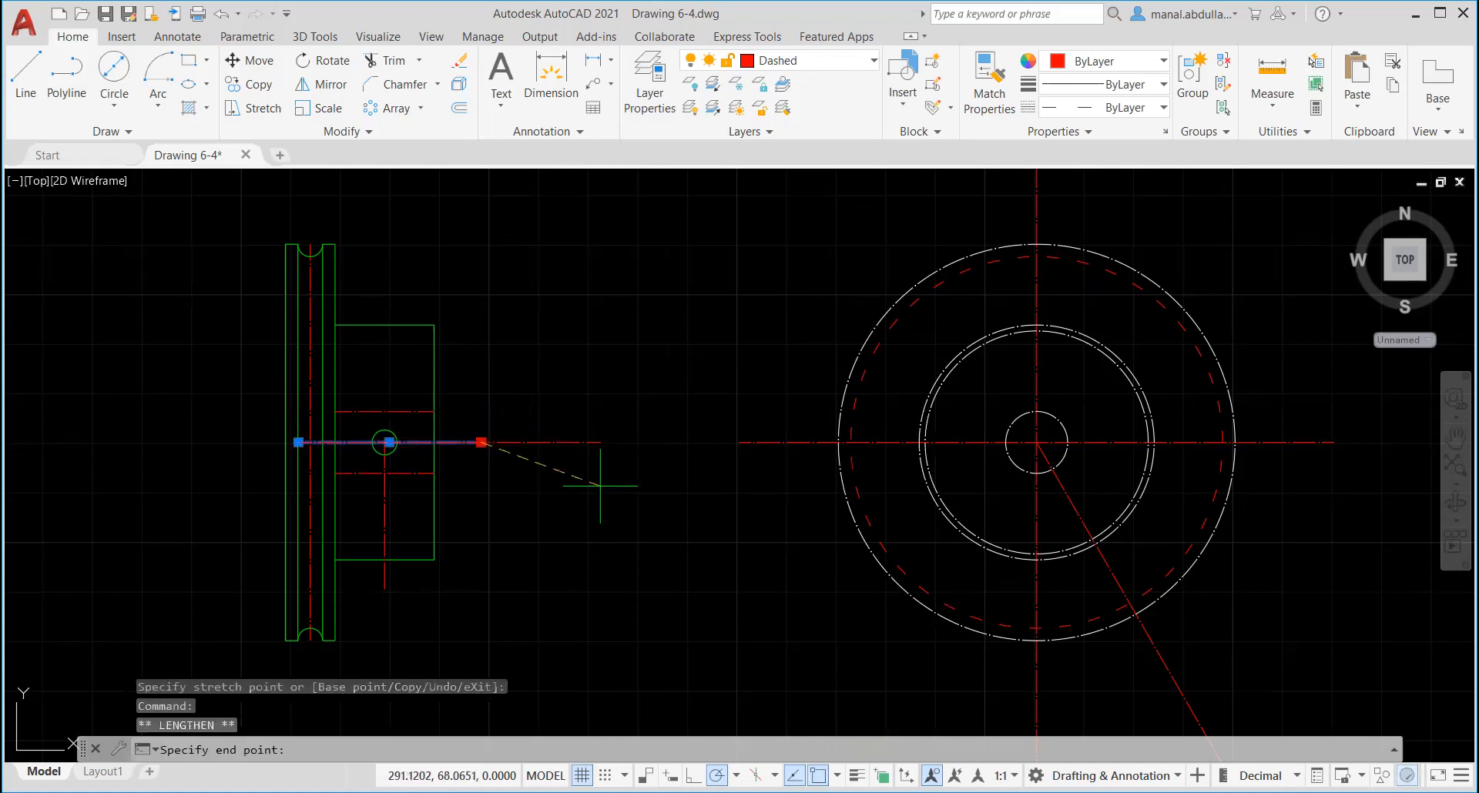
{"action": "key", "text": "Escape"}
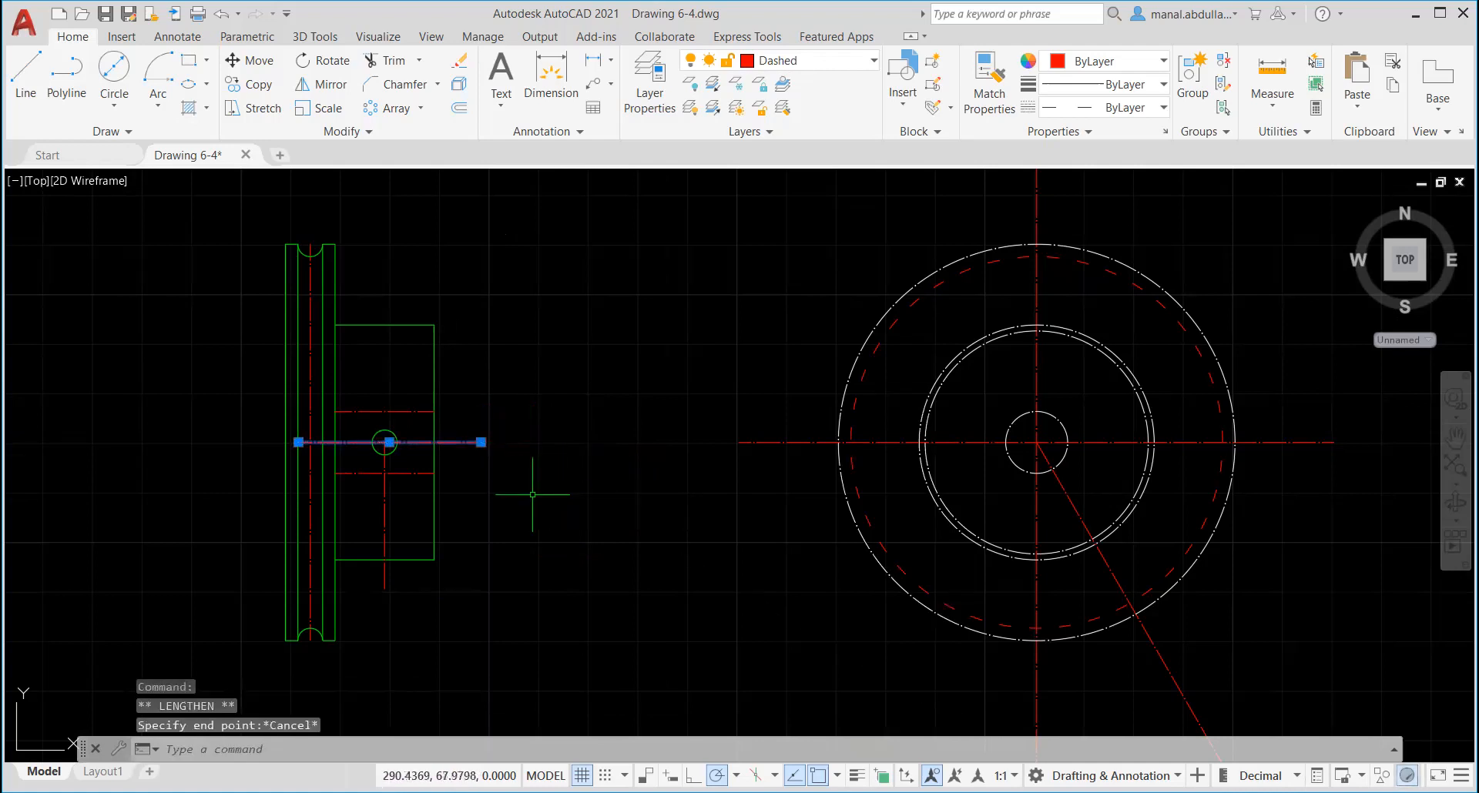
{"action": "key", "text": "Escape"}
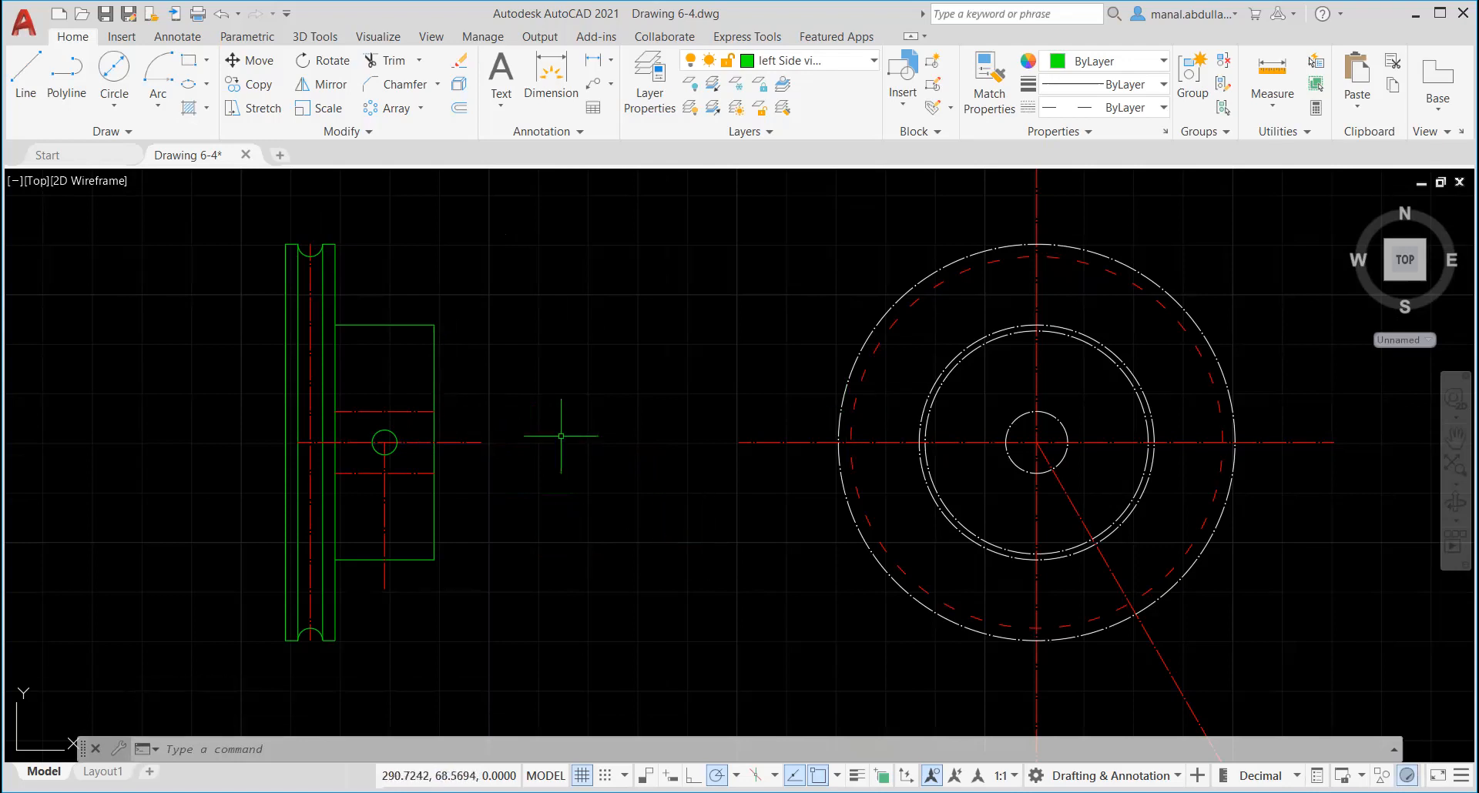
Step: Move the entire side view horizontally about 1.6 units toward the front view
{"action": "scroll", "coordinate": [871, 380], "scroll_direction": "down", "scroll_amount": 2}
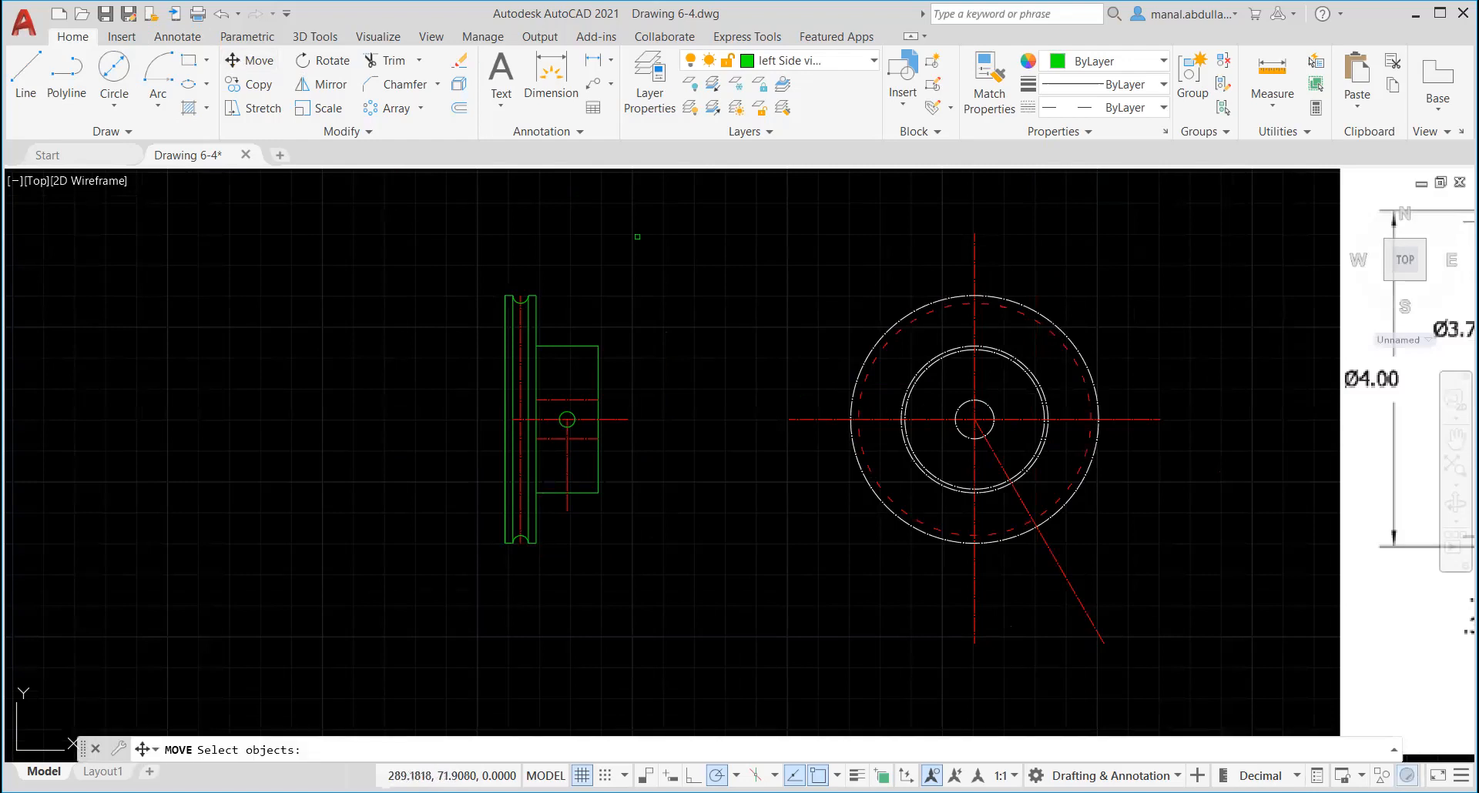
{"action": "left_click", "coordinate": [685, 239]}
{"action": "left_click", "coordinate": [451, 633]}
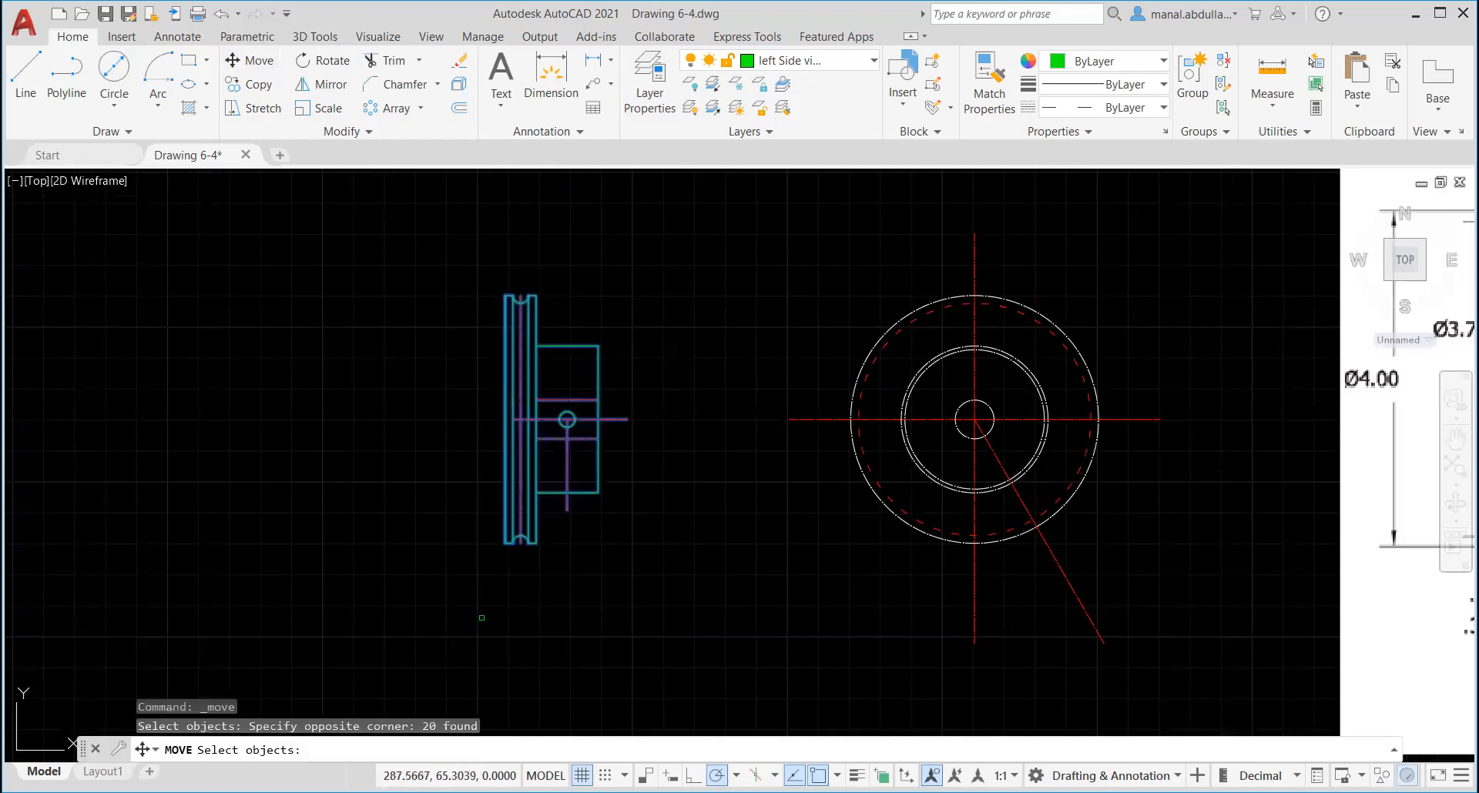
{"action": "left_click", "coordinate": [502, 543]}
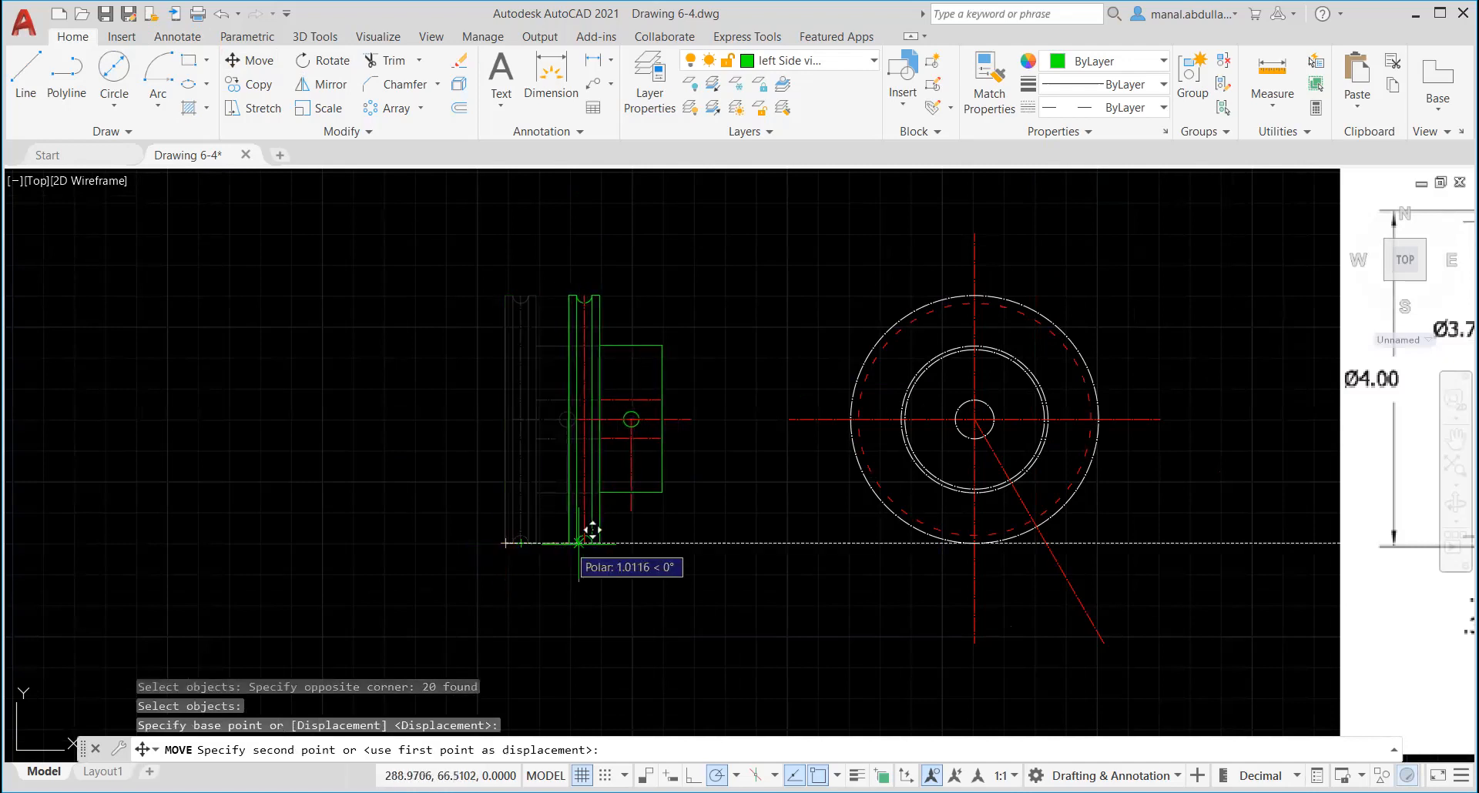
{"action": "left_click", "coordinate": [604, 543]}
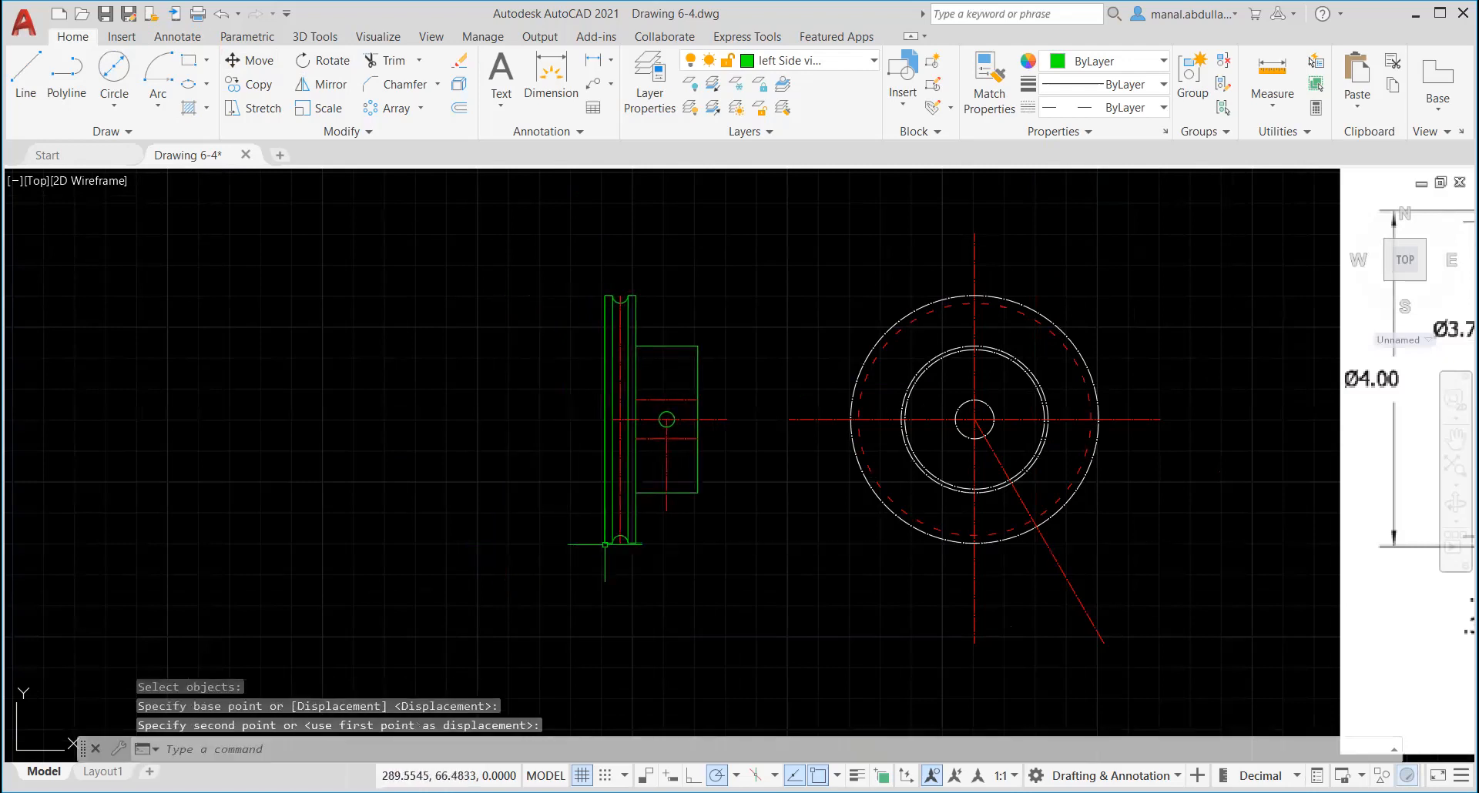
Step: Examine the reference image's front view for the two hidden hole passages, the .25 hole note and the 120° angle
{"action": "key", "text": "Escape"}
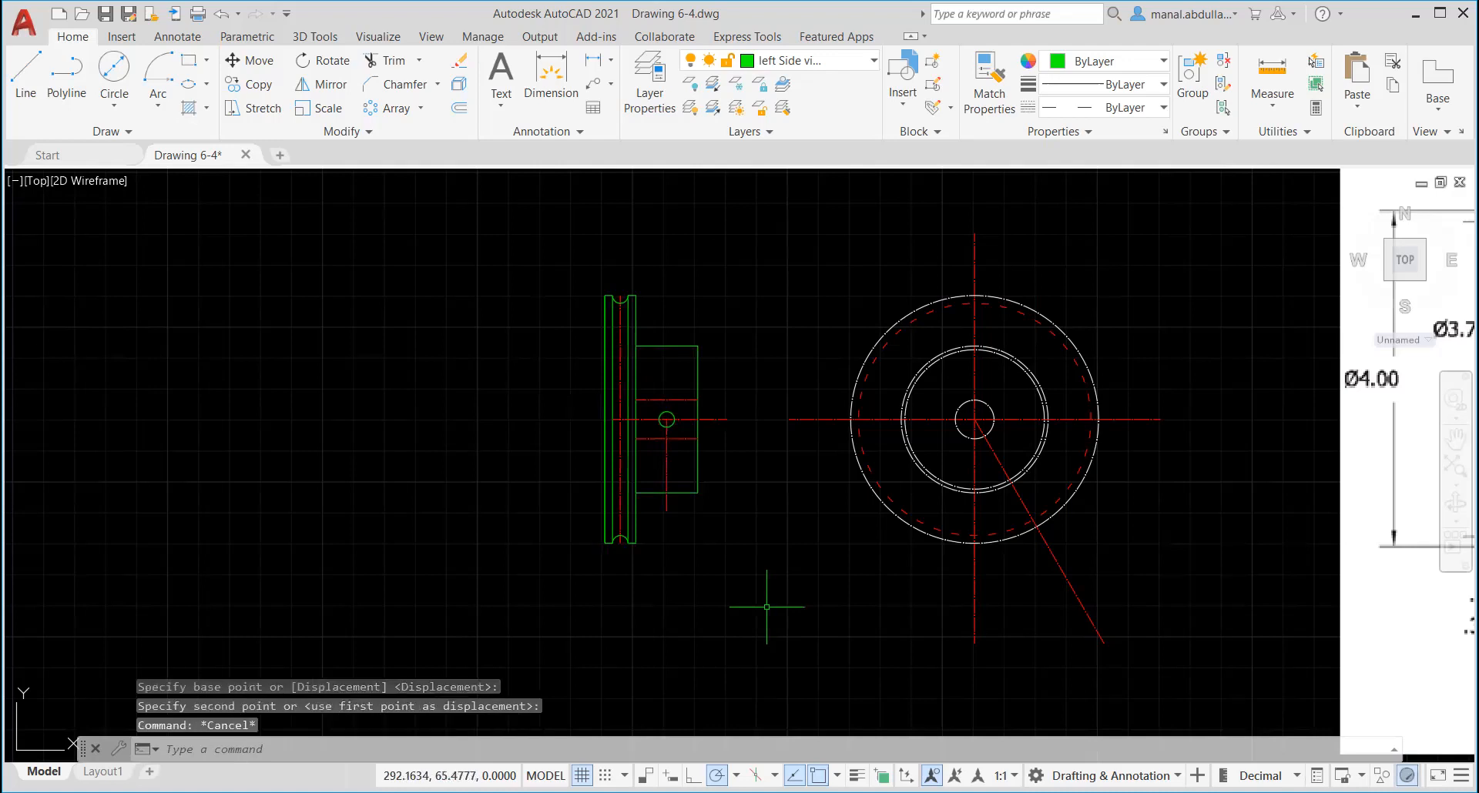
{"action": "scroll", "coordinate": [915, 577], "scroll_direction": "up", "scroll_amount": 2}
{"action": "mouse_move", "coordinate": [1056, 463]}
{"action": "middle_mouse_down"}
{"action": "mouse_move", "coordinate": [808, 479]}
{"action": "mouse_move", "coordinate": [808, 581]}
{"action": "middle_mouse_up"}
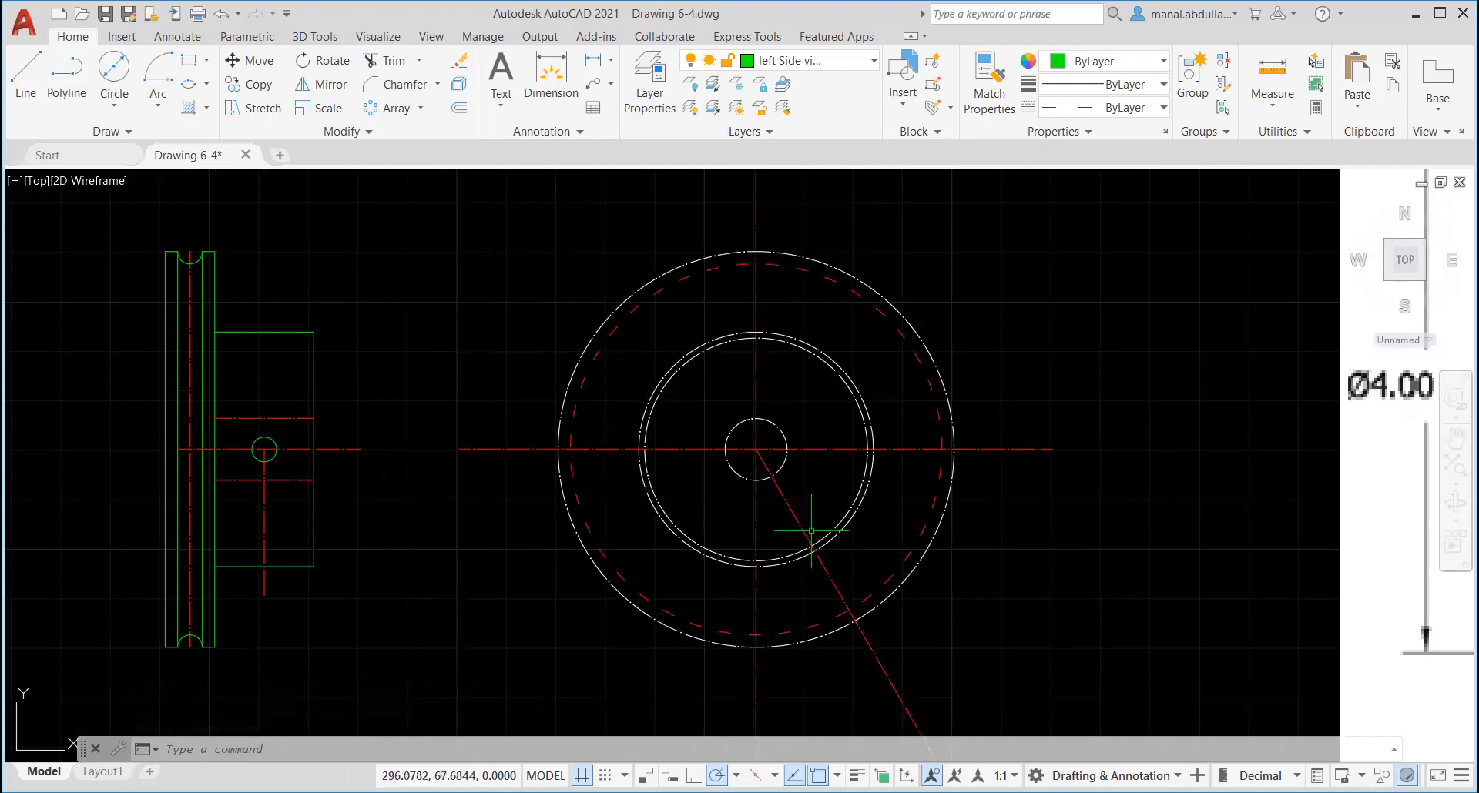
{"action": "middle_click_drag", "start_coordinate": [1387, 512], "coordinate": [400, 499]}
{"action": "scroll", "coordinate": [763, 465], "scroll_direction": "down", "scroll_amount": 2}
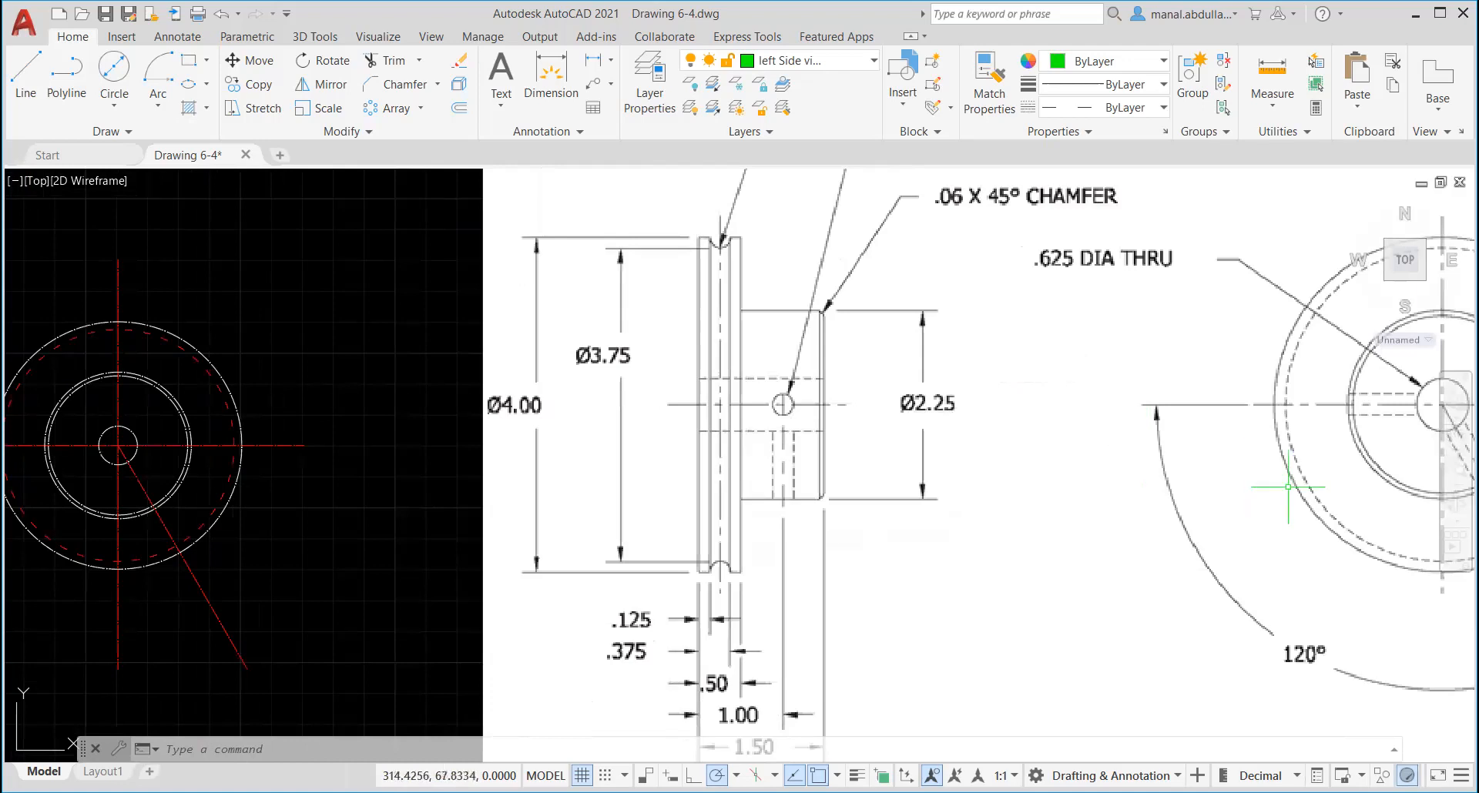
{"action": "middle_click_drag", "start_coordinate": [1288, 489], "coordinate": [835, 498]}
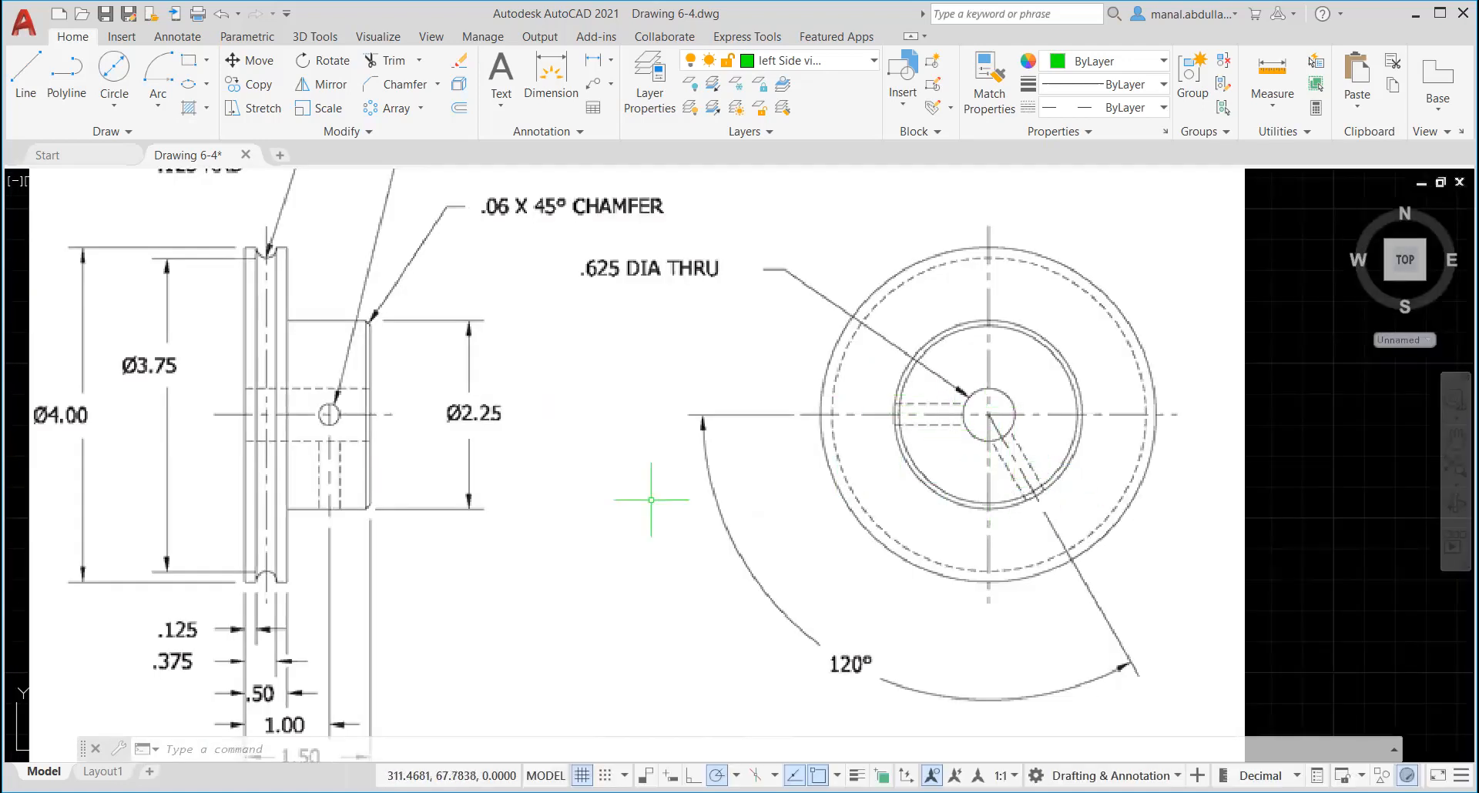
{"action": "scroll", "coordinate": [633, 503], "scroll_direction": "down", "scroll_amount": 4}
{"action": "scroll", "coordinate": [299, 484], "scroll_direction": "up", "scroll_amount": 2}
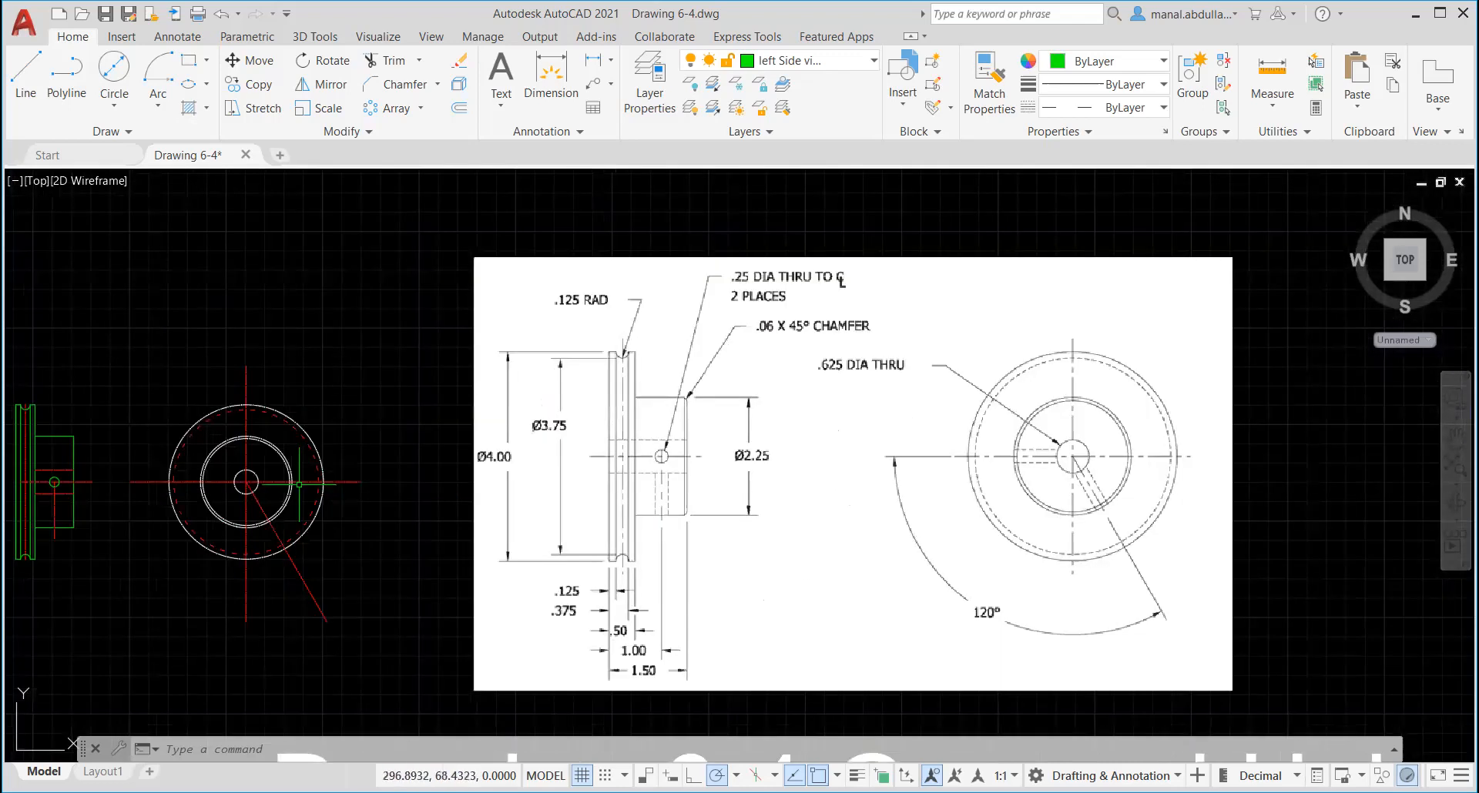
{"action": "mouse_move", "coordinate": [299, 484]}
{"action": "middle_mouse_down"}
{"action": "mouse_move", "coordinate": [362, 501]}
{"action": "mouse_move", "coordinate": [641, 442]}
{"action": "mouse_move", "coordinate": [755, 458]}
{"action": "middle_mouse_up"}
{"action": "scroll", "coordinate": [755, 461], "scroll_direction": "up", "scroll_amount": 4}
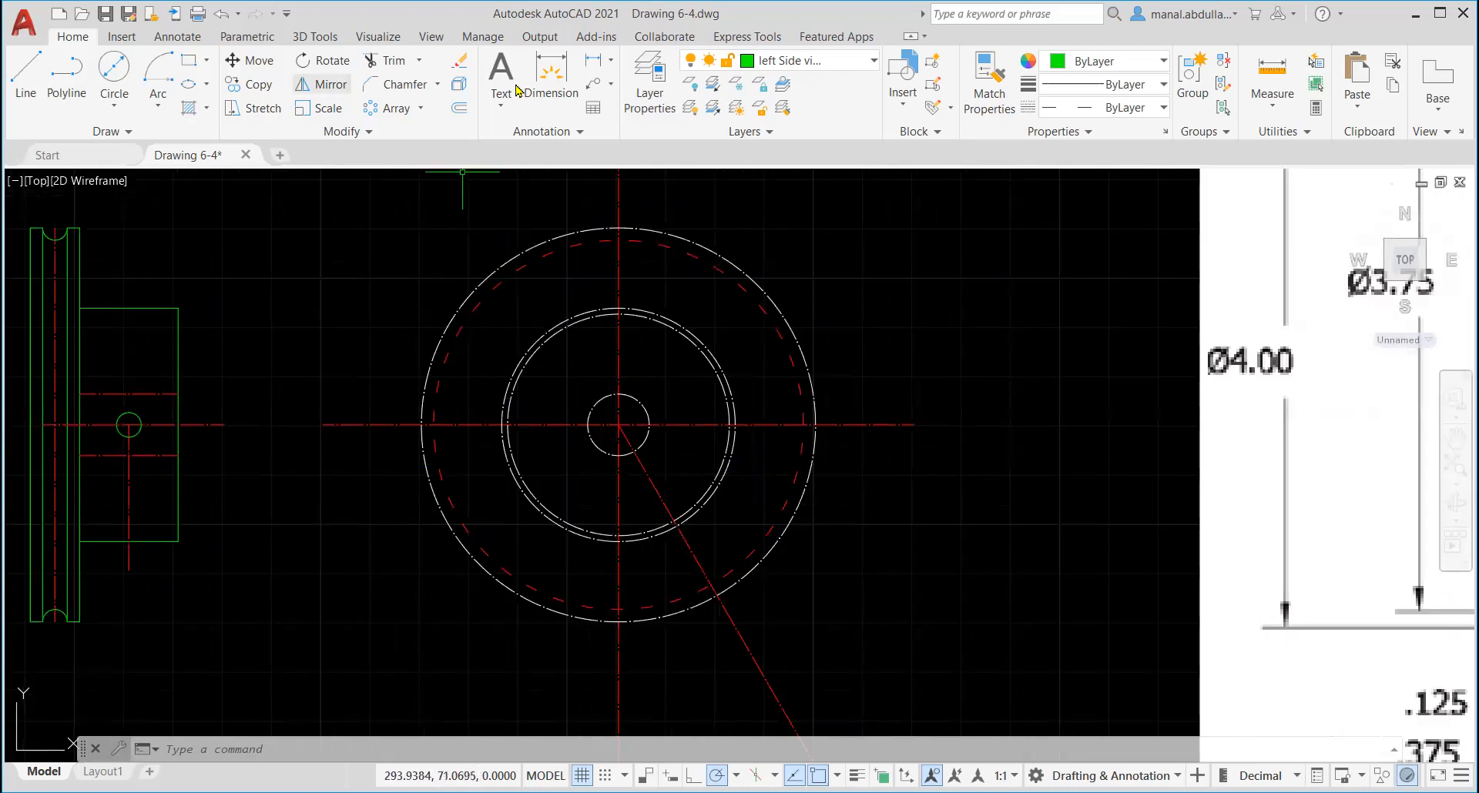
{"action": "left_click", "coordinate": [460, 109]}
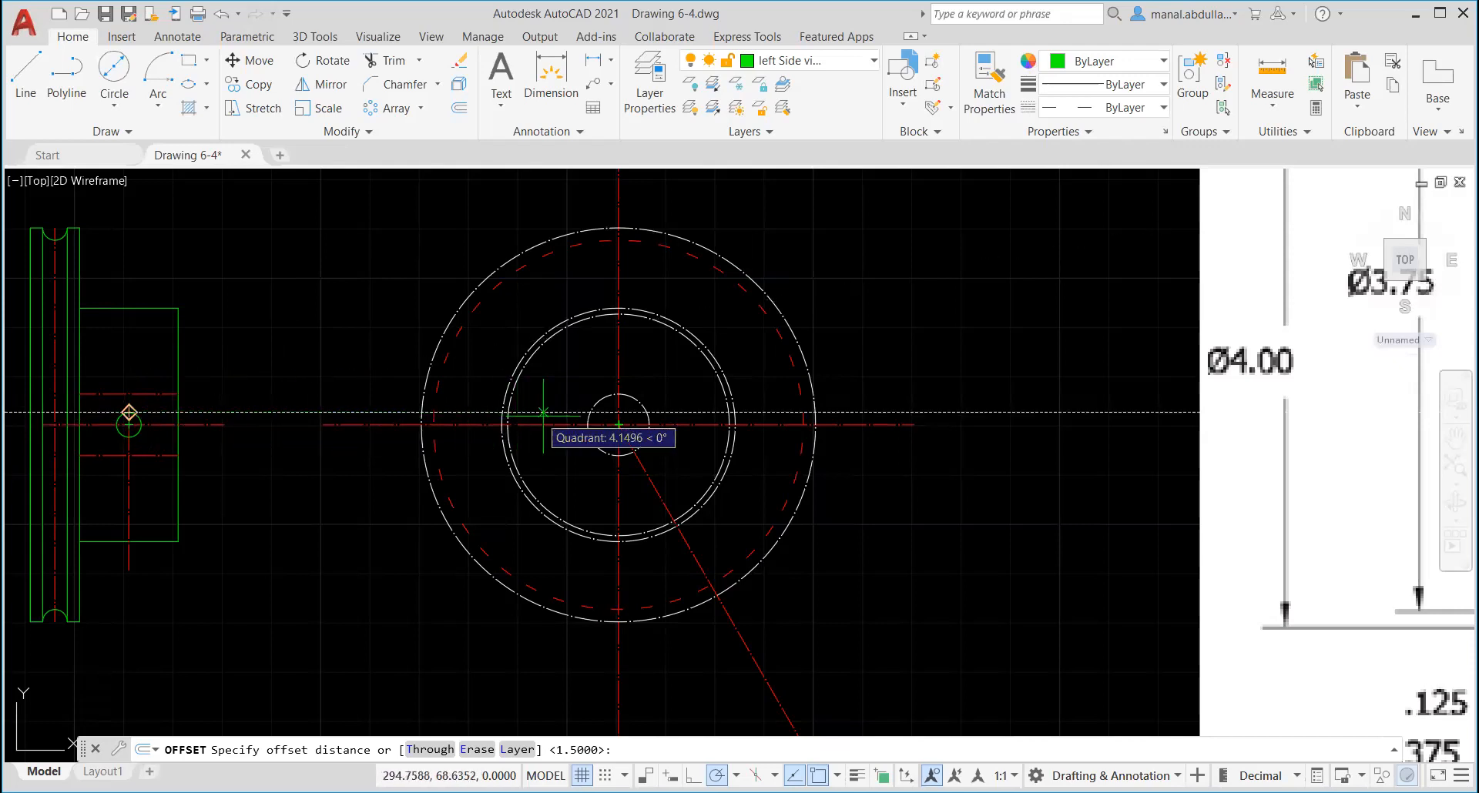
{"action": "scroll", "coordinate": [587, 424], "scroll_direction": "up", "scroll_amount": 4}
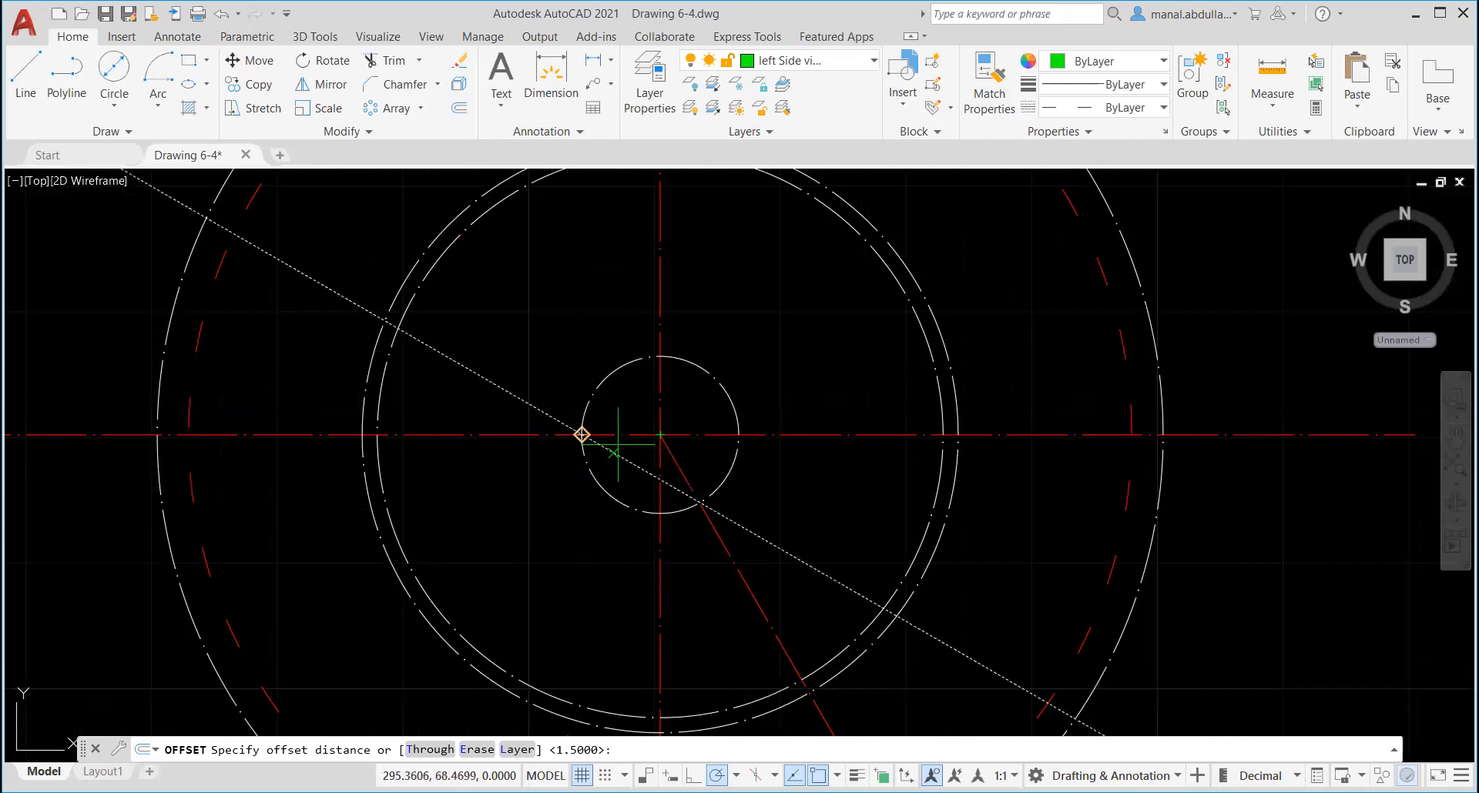
{"action": "right_click", "coordinate": [571, 440], "text": "shift"}
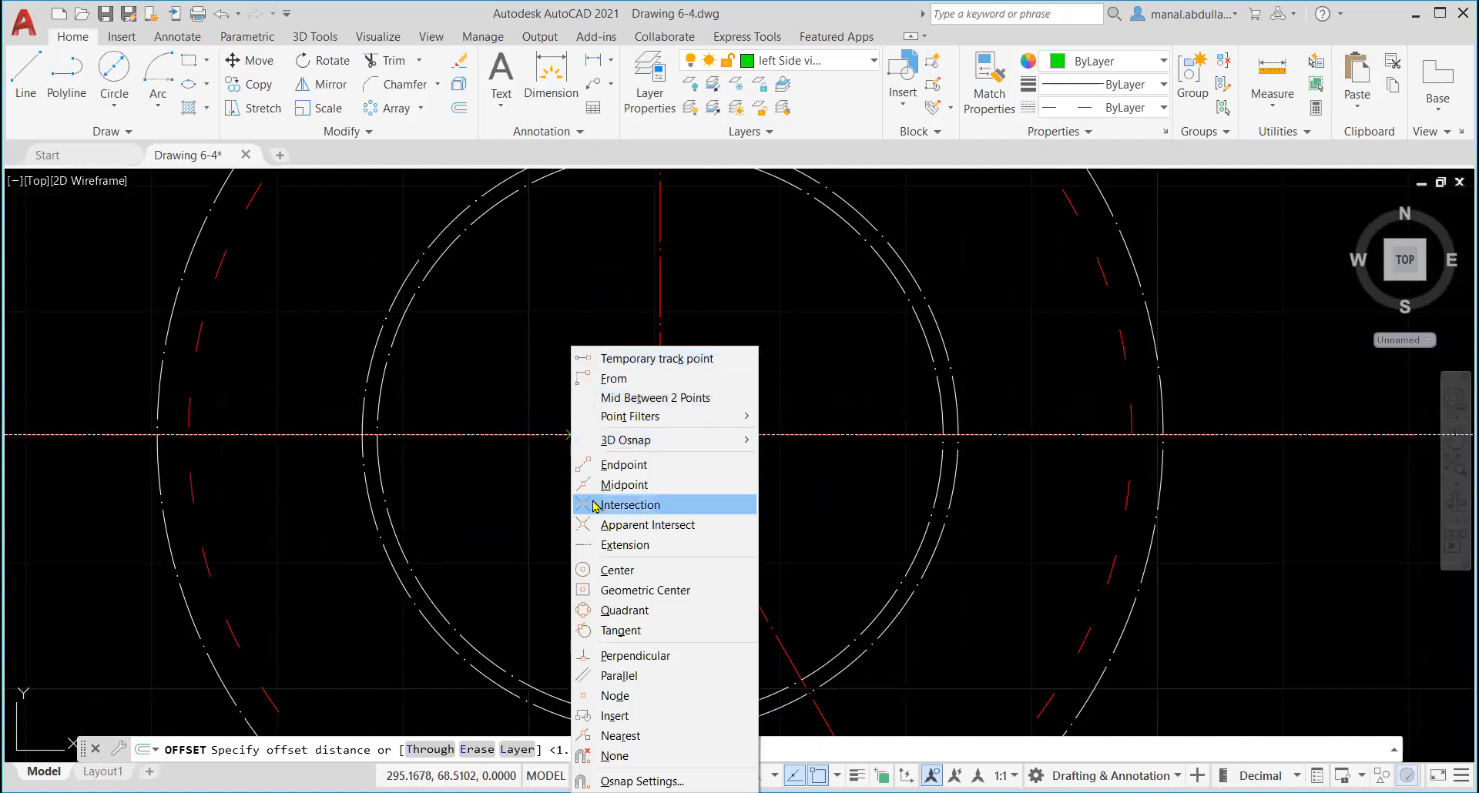
{"action": "left_click", "coordinate": [617, 506]}
{"action": "scroll", "coordinate": [594, 479], "scroll_direction": "down", "scroll_amount": 3}
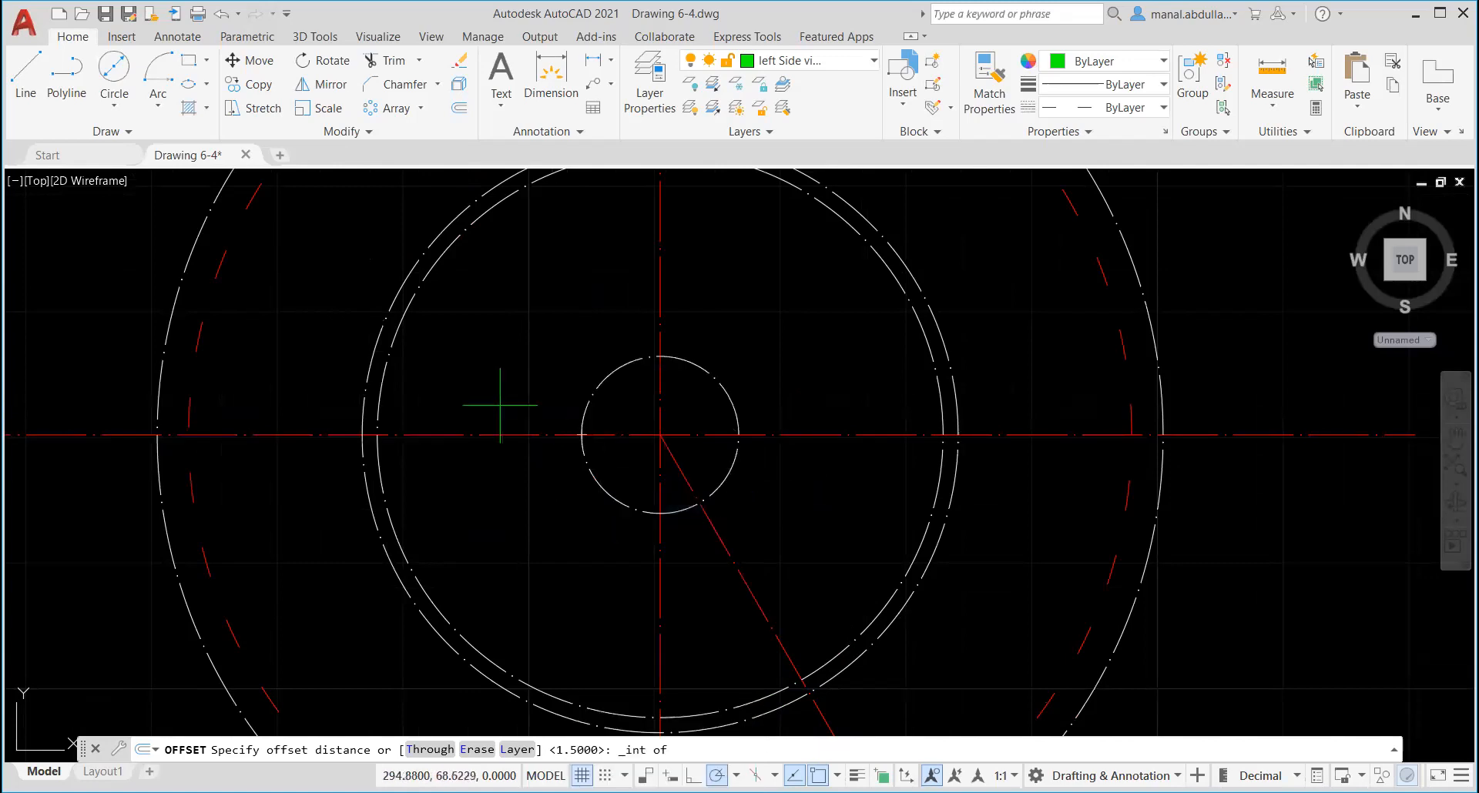
{"action": "scroll", "coordinate": [548, 401], "scroll_direction": "up", "scroll_amount": 1}
{"action": "scroll", "coordinate": [548, 401], "scroll_direction": "down", "scroll_amount": 2}
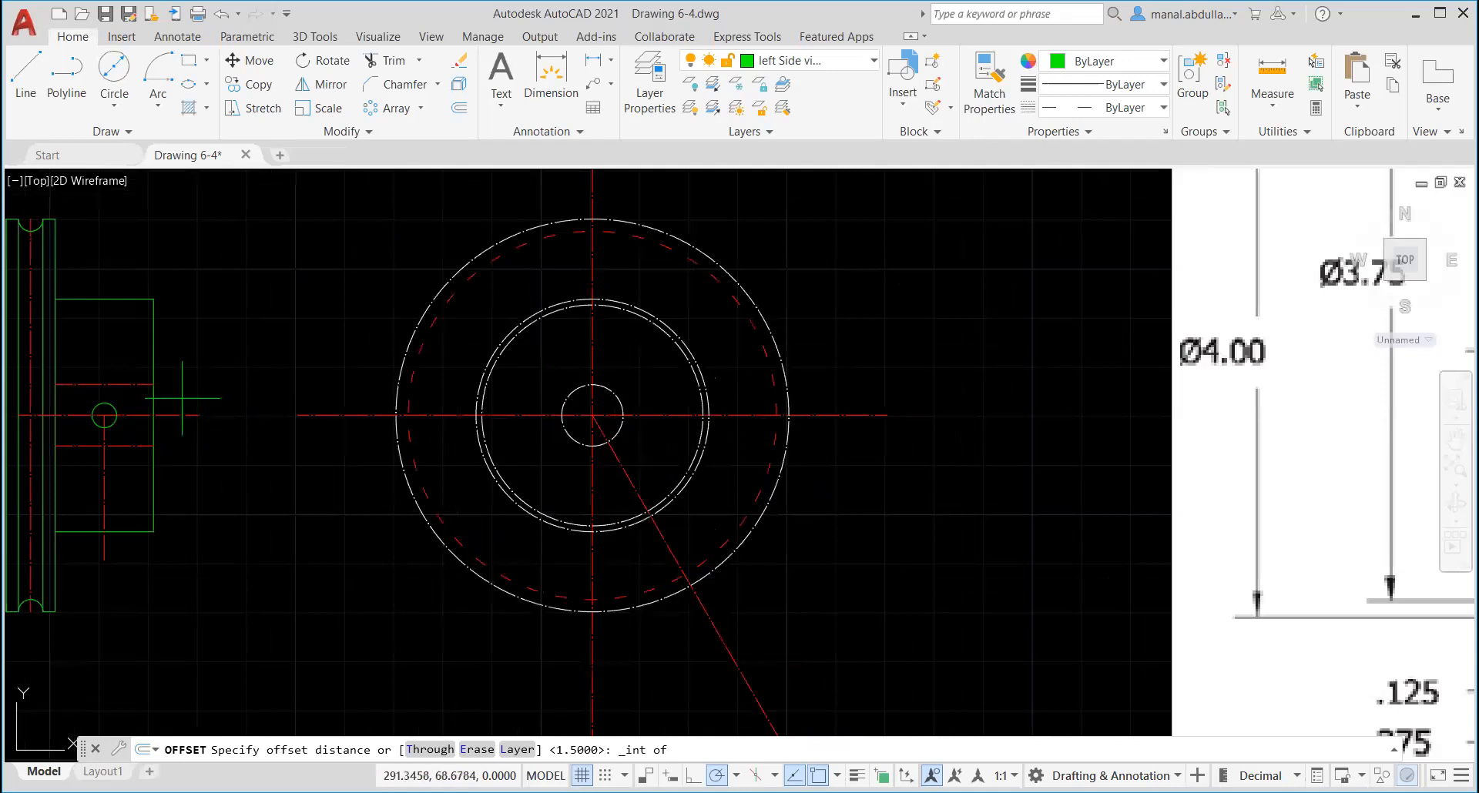
Step: Draw the front view hole's upper horizontal edge from the bore circle to the outer hub circle, level with the side-view hole's top quadrant
{"action": "left_click", "coordinate": [25, 77]}
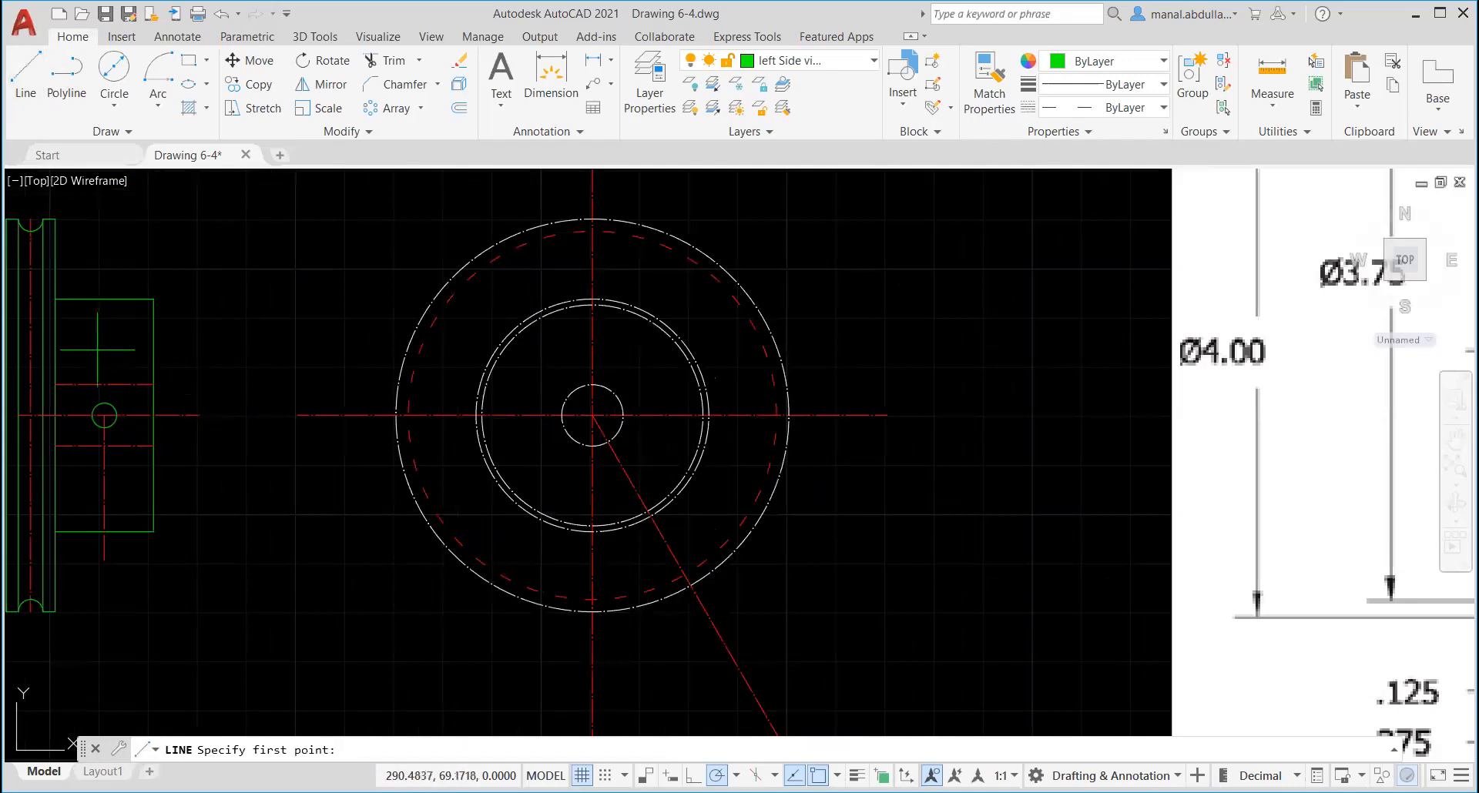
{"action": "left_click", "coordinate": [564, 403]}
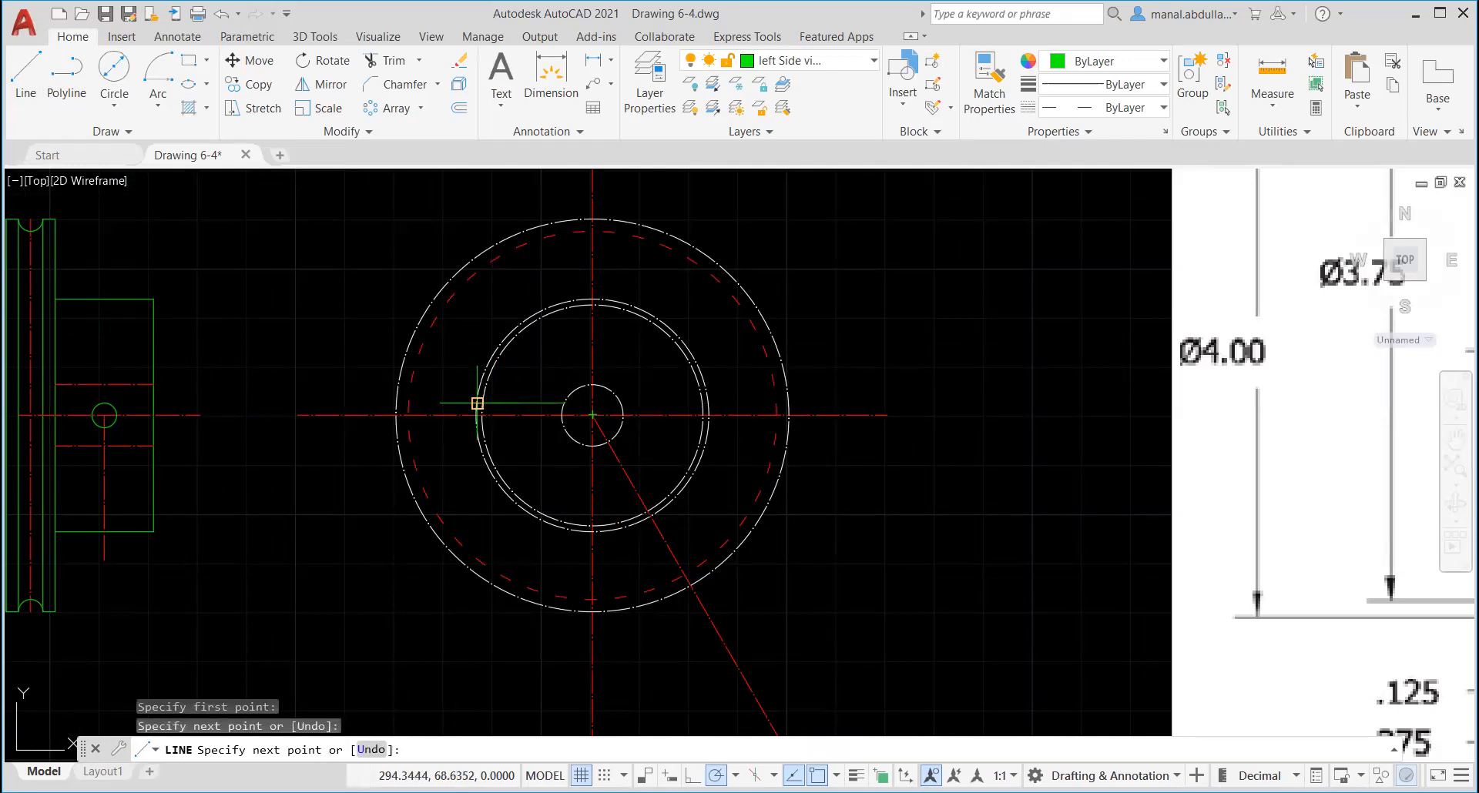
{"action": "left_click", "coordinate": [477, 403]}
{"action": "key", "text": "Return"}
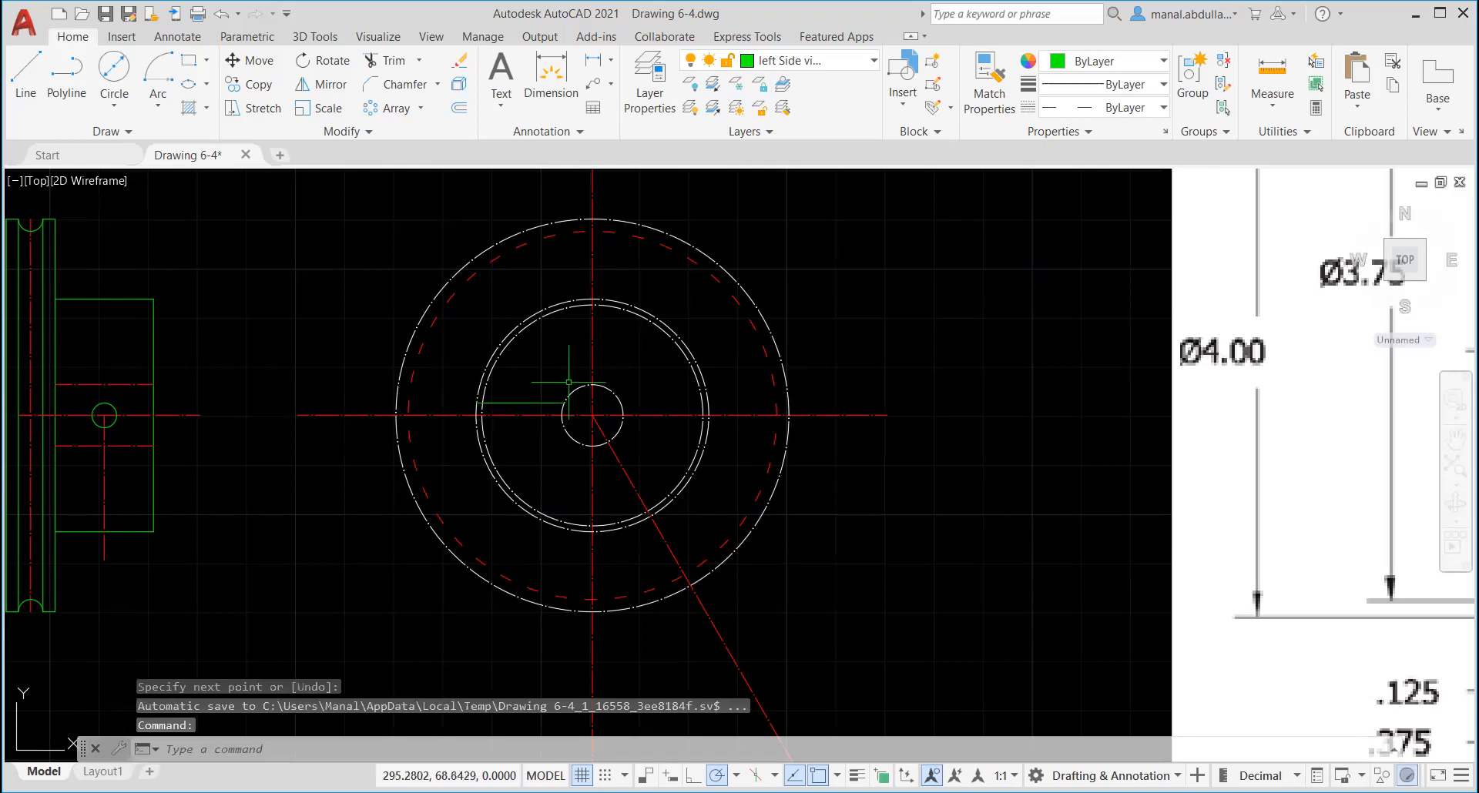
Step: Draw the front view hole's lower horizontal edge from the outer hub circle to the bore circle, level with the side-view hole's bottom quadrant
{"action": "left_click", "coordinate": [26, 77]}
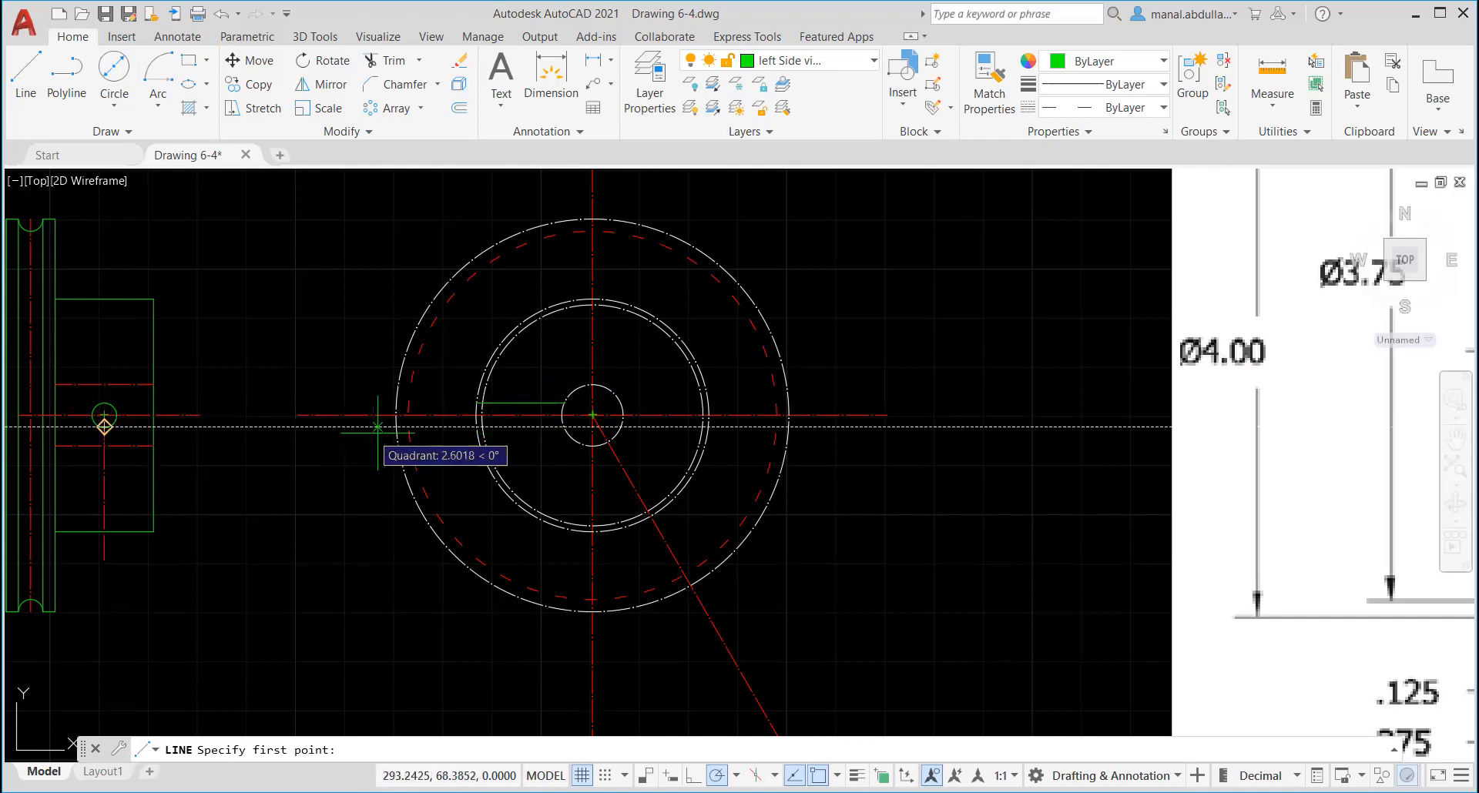
{"action": "left_click", "coordinate": [477, 426]}
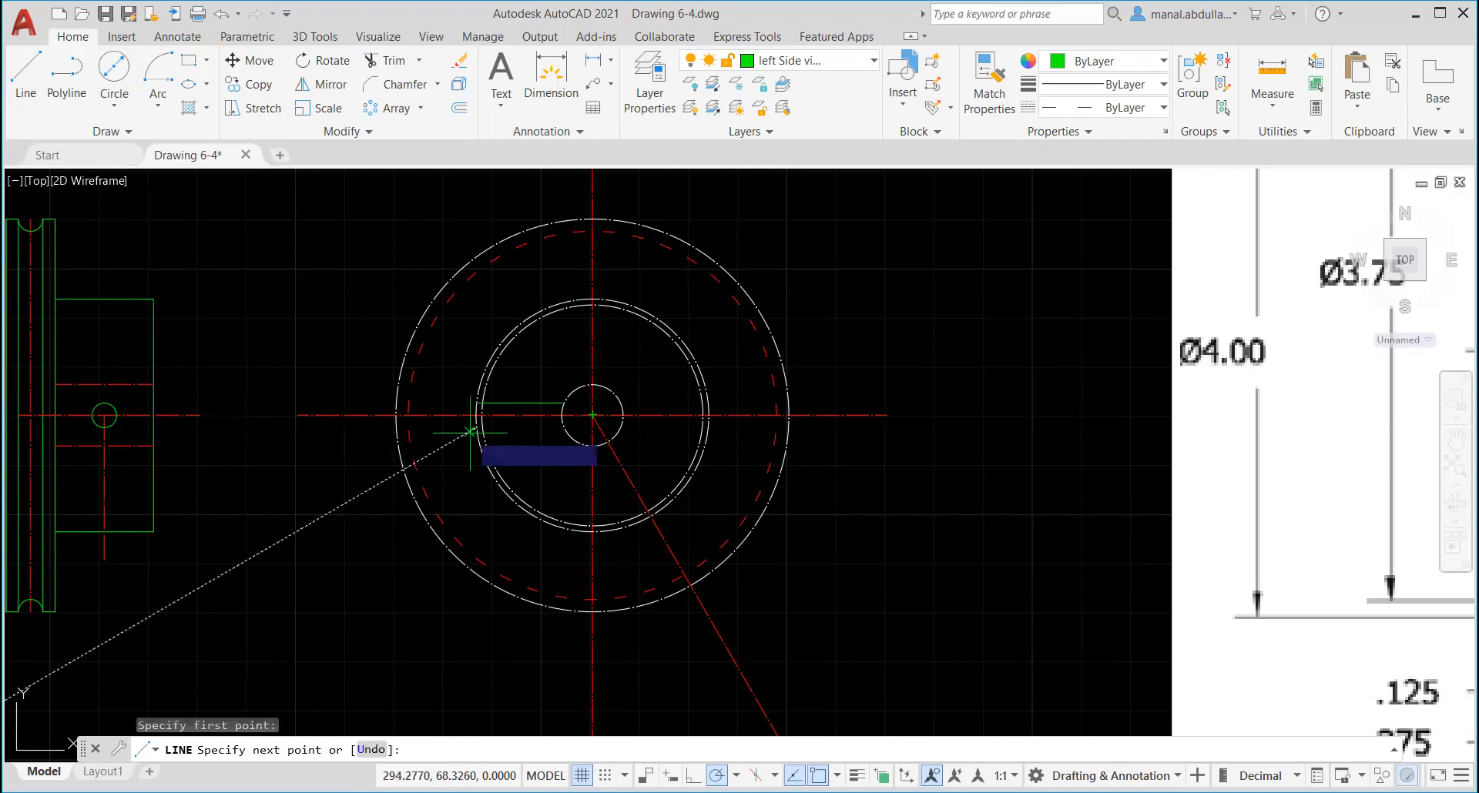
{"action": "left_click", "coordinate": [558, 433]}
{"action": "key", "text": "Return"}
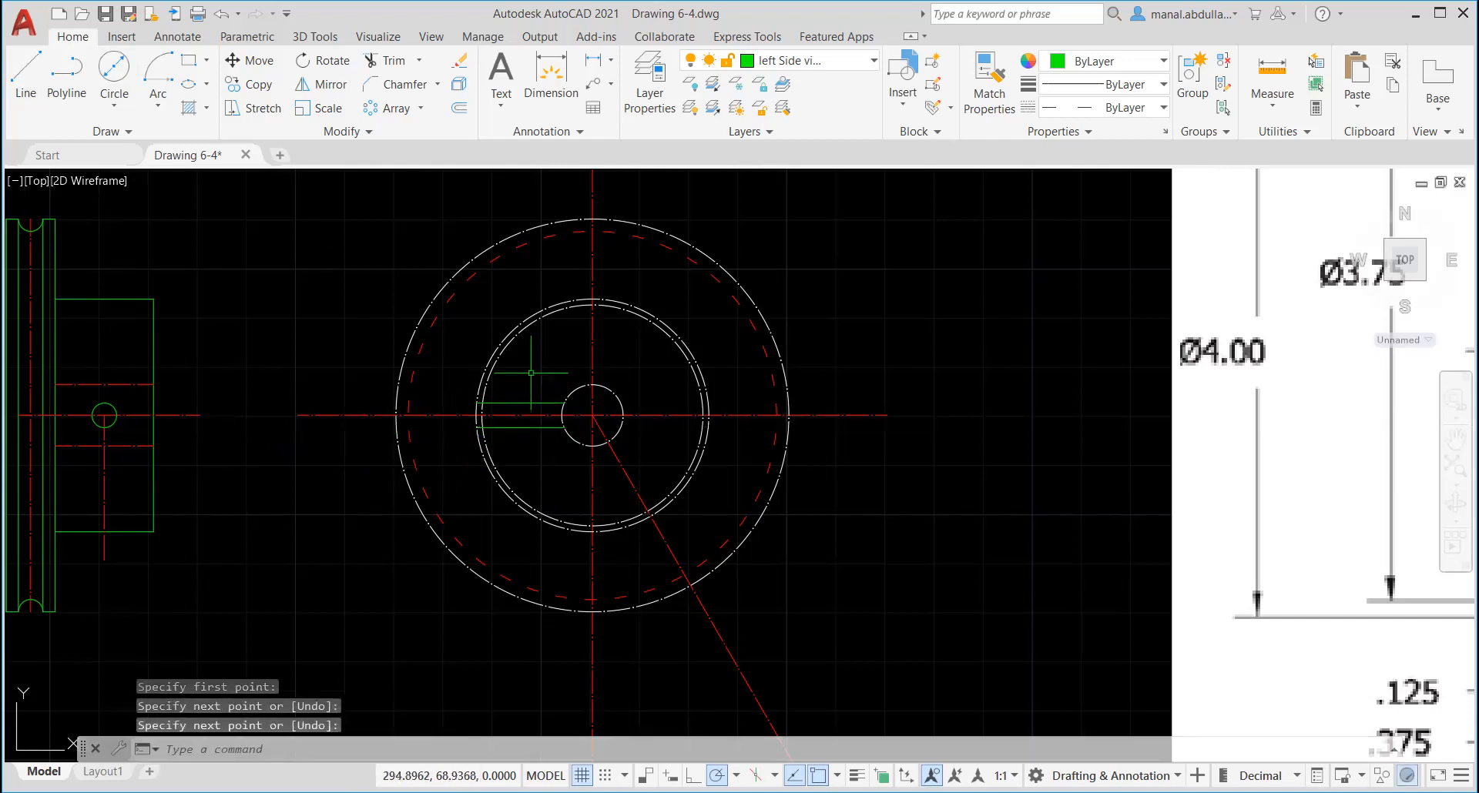
{"action": "left_click", "coordinate": [532, 374]}
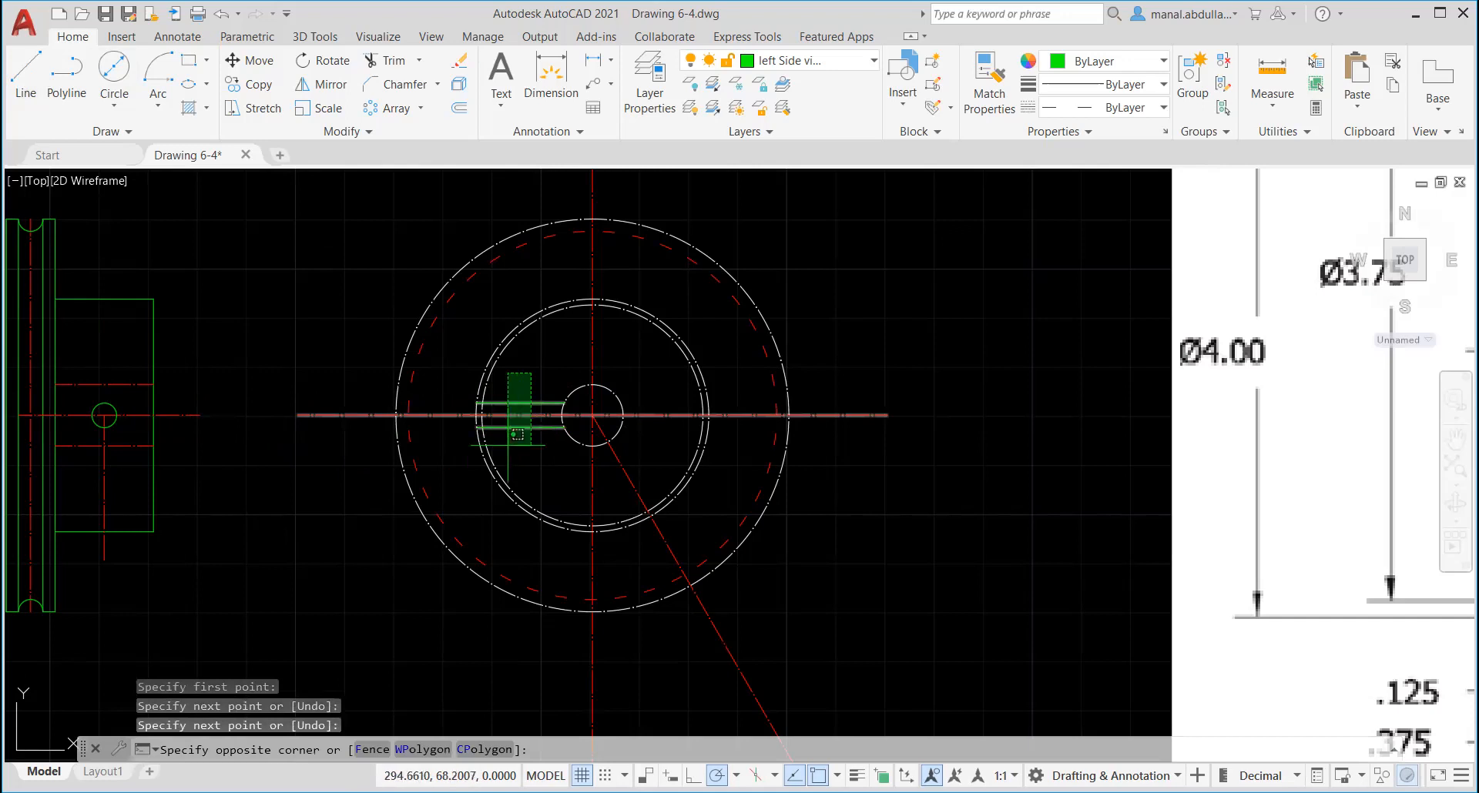
{"action": "left_click", "coordinate": [508, 445]}
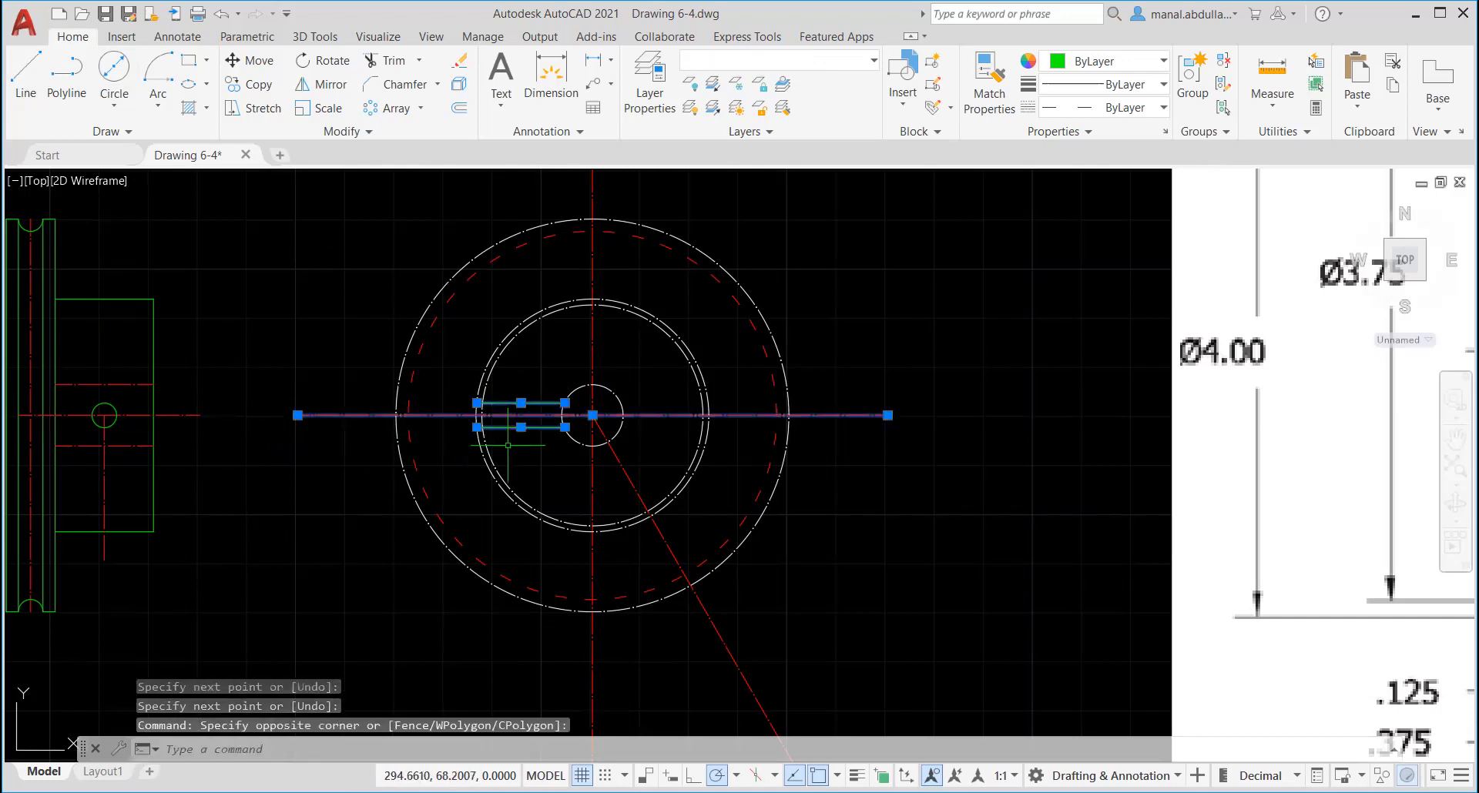
{"action": "left_click", "coordinate": [869, 67]}
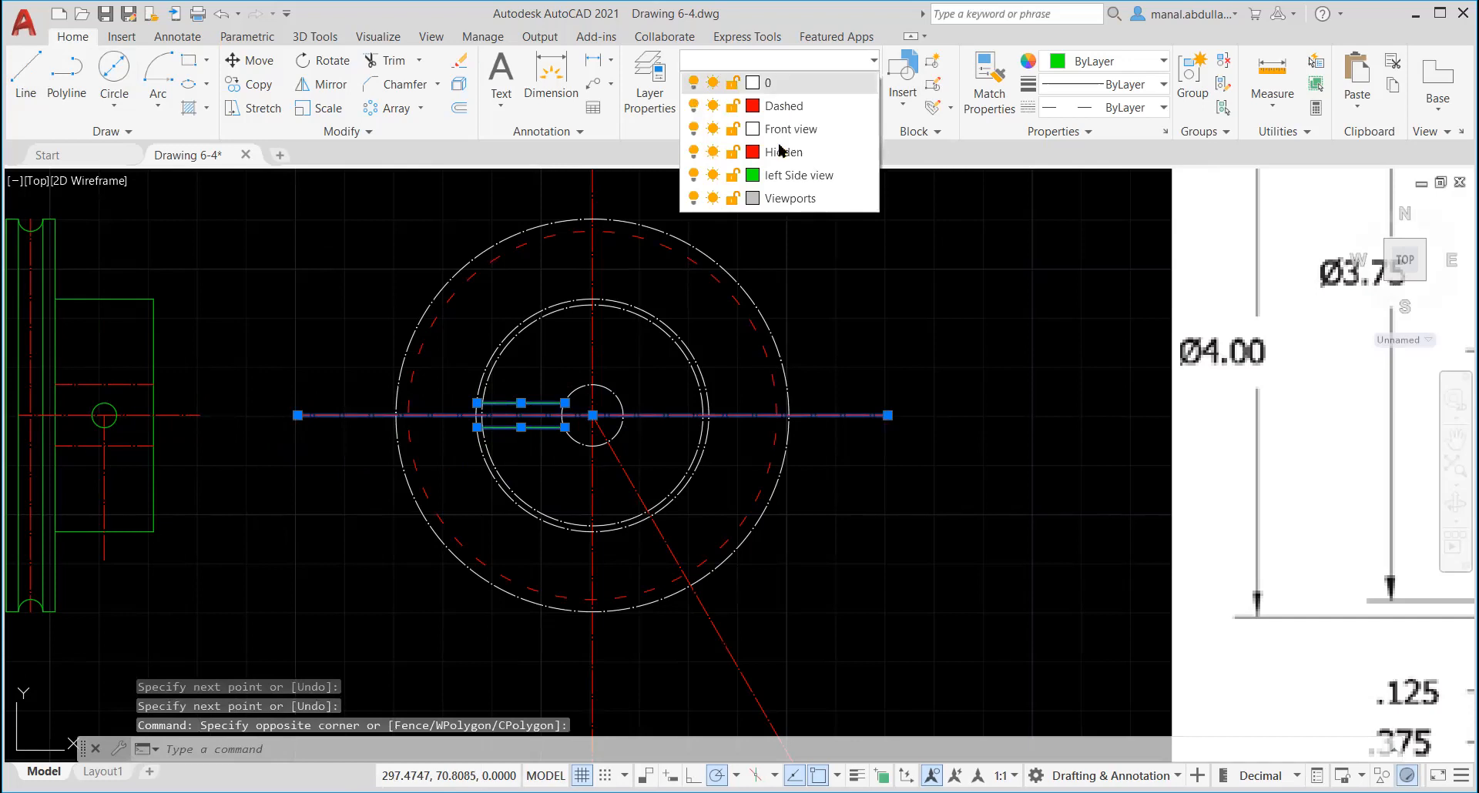
{"action": "scroll", "coordinate": [541, 460], "scroll_direction": "down", "scroll_amount": 3}
{"action": "left_click", "coordinate": [541, 460]}
{"action": "left_click", "coordinate": [541, 458]}
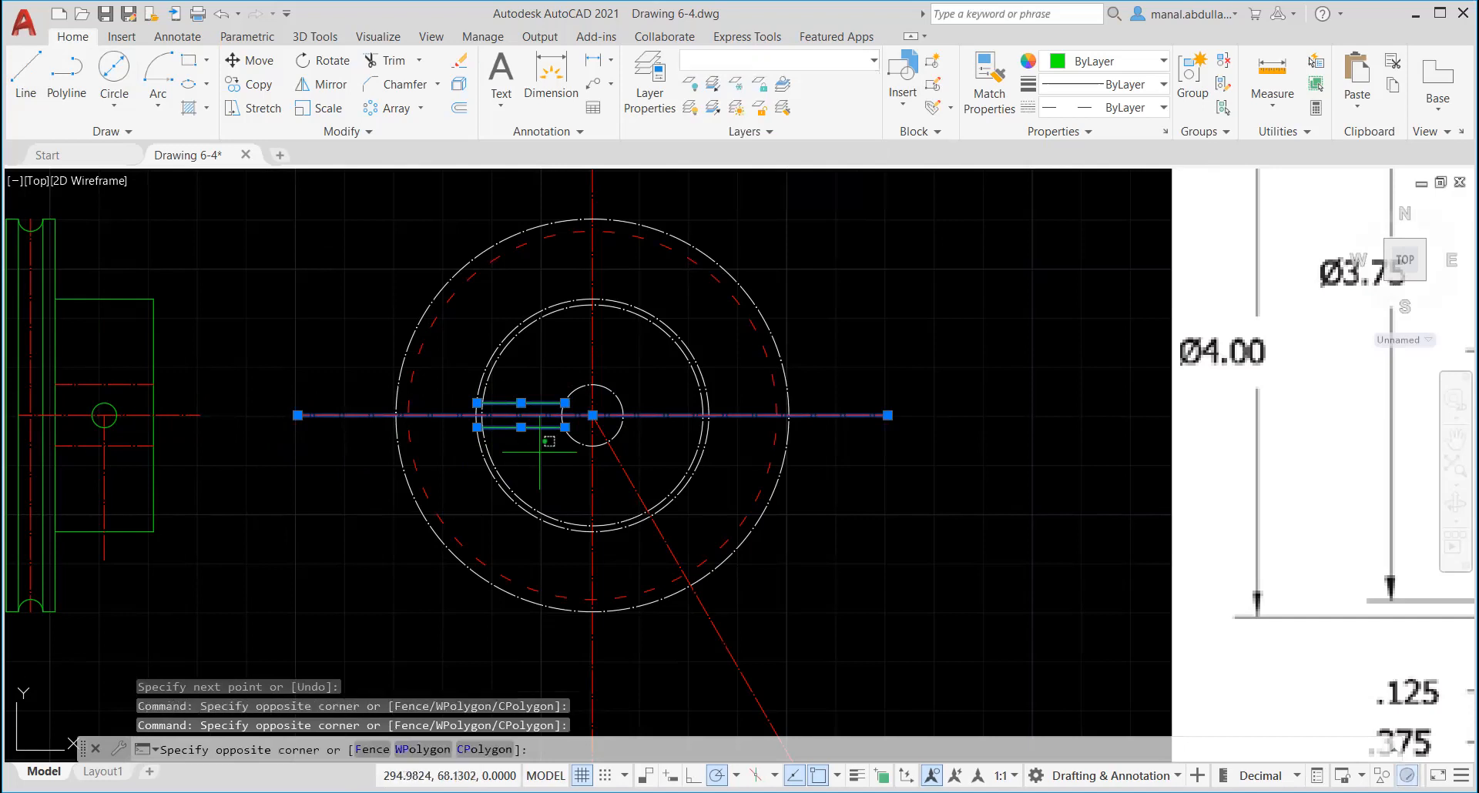
{"action": "left_click", "coordinate": [525, 450]}
{"action": "key", "text": "Escape"}
Step: Put the front view hole's two horizontal edge lines on the Hidden layer, leaving out the centerline between them
{"action": "left_click", "coordinate": [529, 395]}
{"action": "left_click", "coordinate": [525, 410]}
{"action": "left_click", "coordinate": [527, 421]}
{"action": "left_click", "coordinate": [529, 433]}
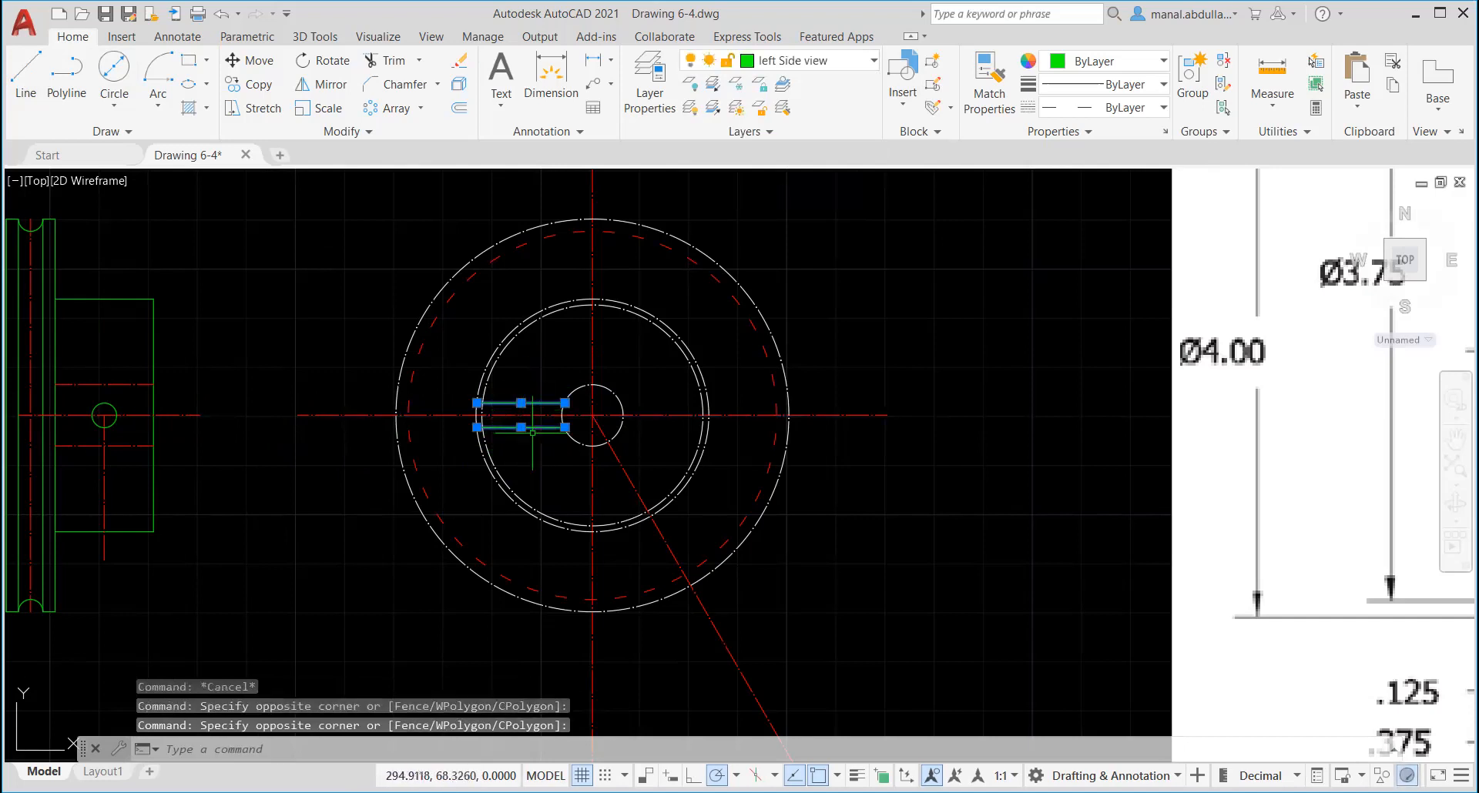
{"action": "left_click", "coordinate": [844, 66]}
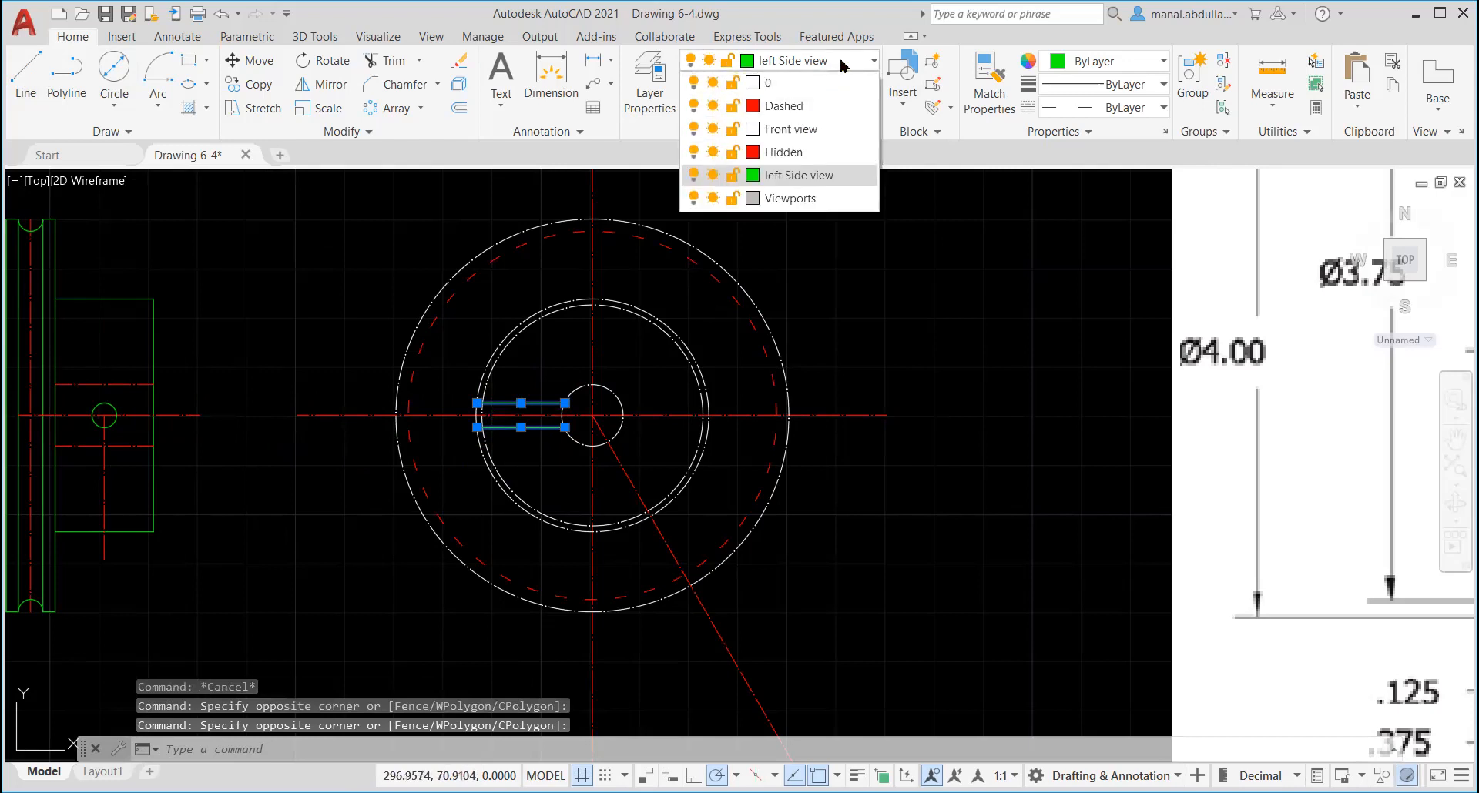
{"action": "left_click", "coordinate": [783, 152]}
{"action": "key", "text": "Escape"}
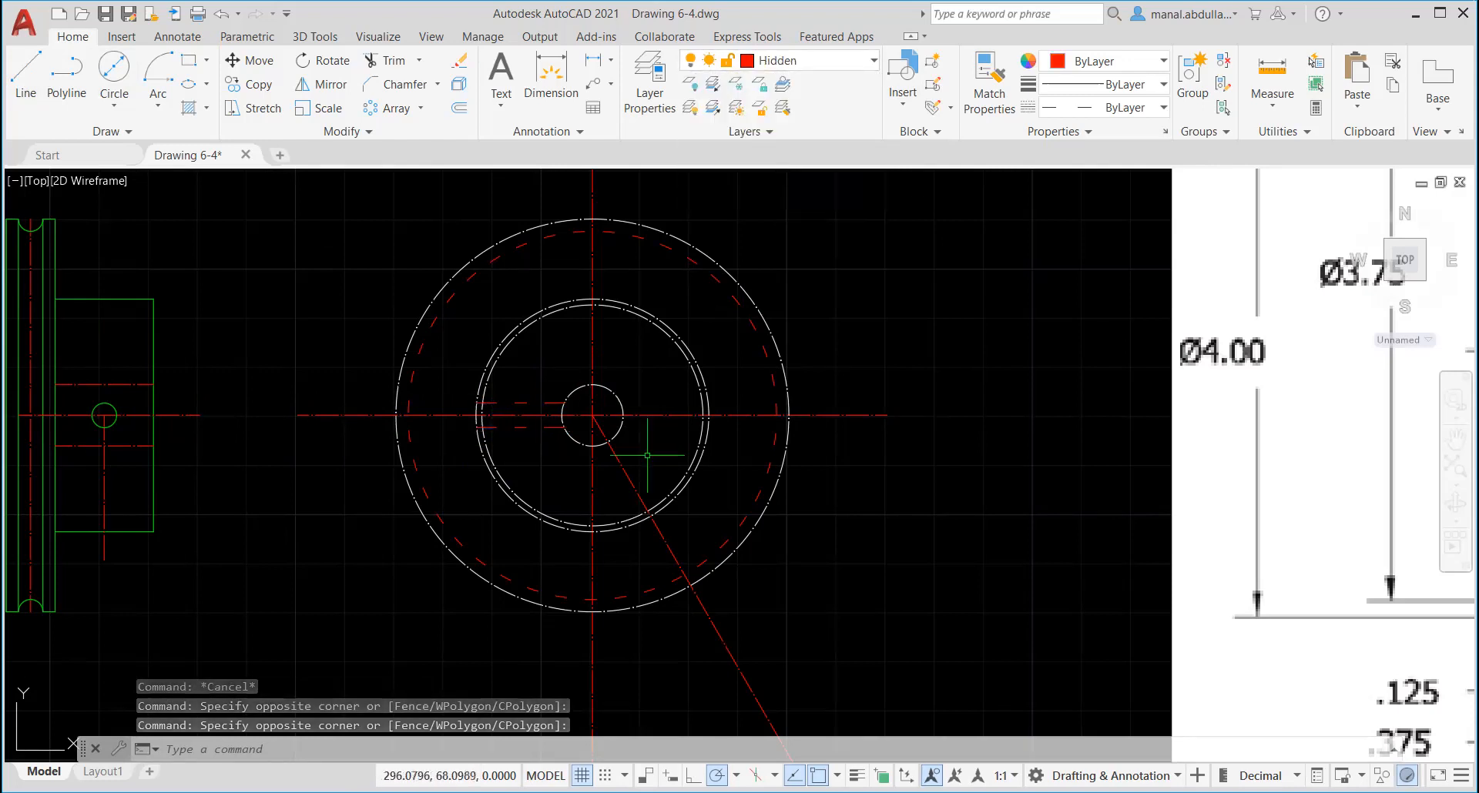
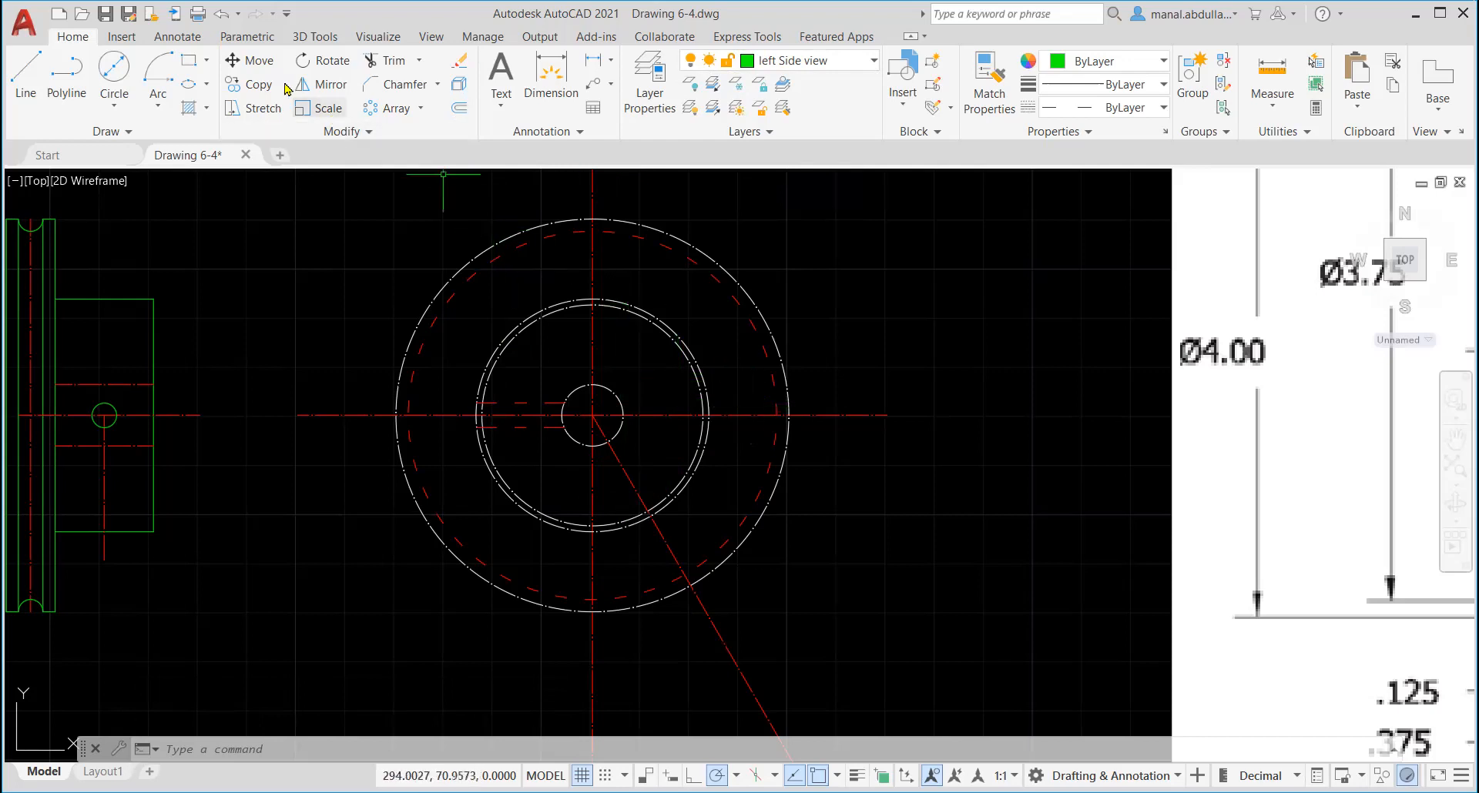
Step: Offset the front view's angled centerline by 0.125 to both sides
{"action": "left_click", "coordinate": [460, 109]}
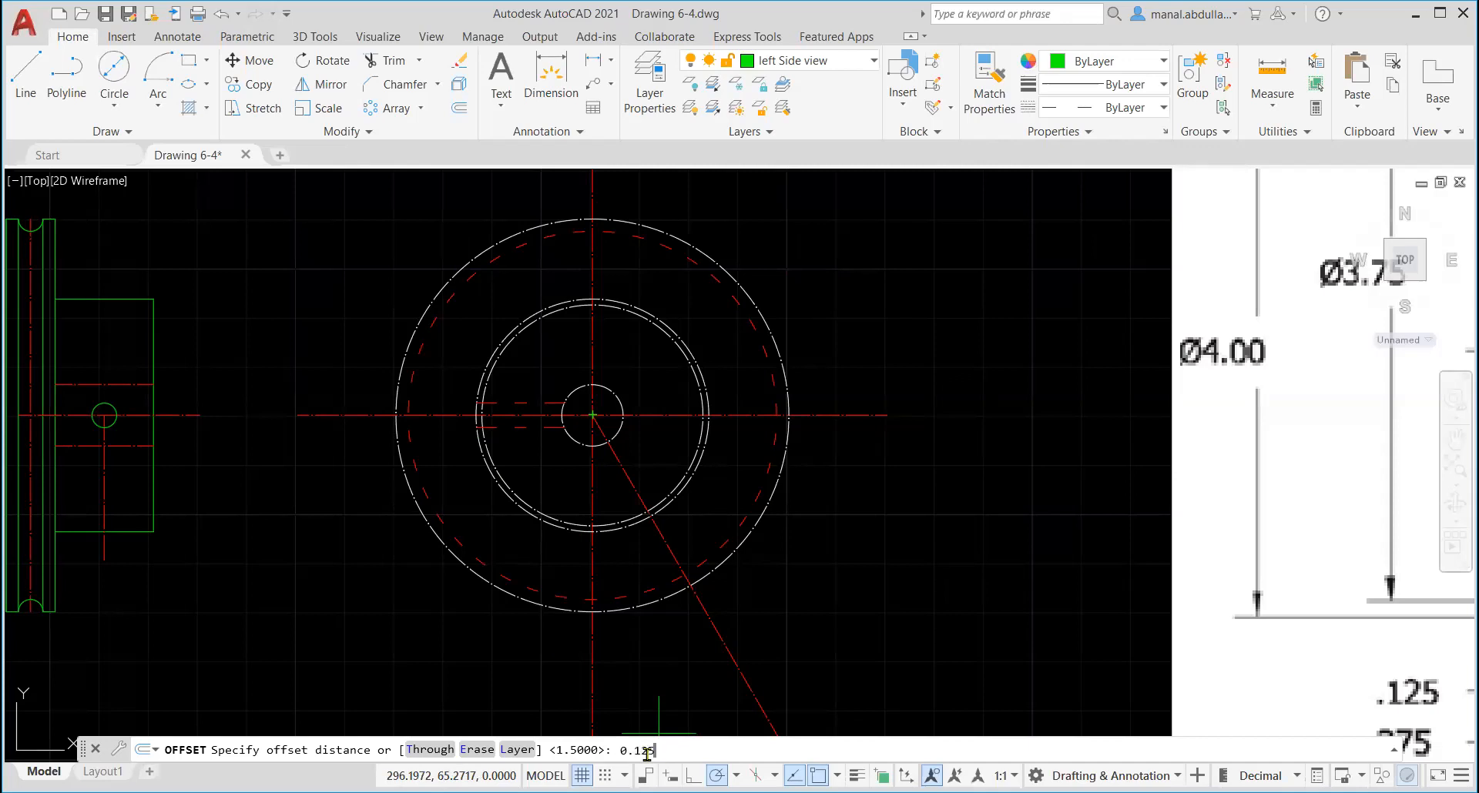
{"action": "key", "text": "Return"}
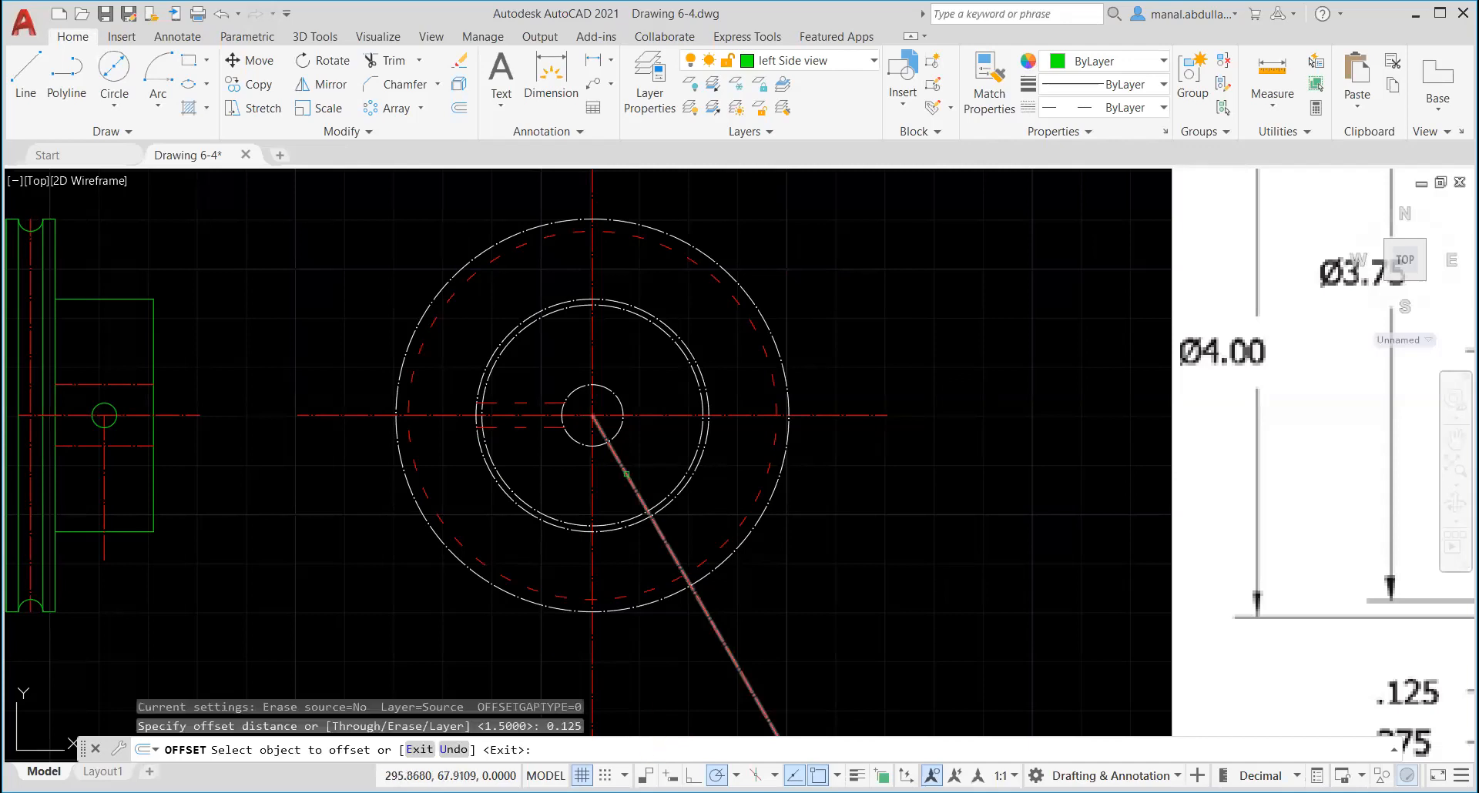
{"action": "left_click", "coordinate": [660, 531]}
{"action": "left_click", "coordinate": [662, 464]}
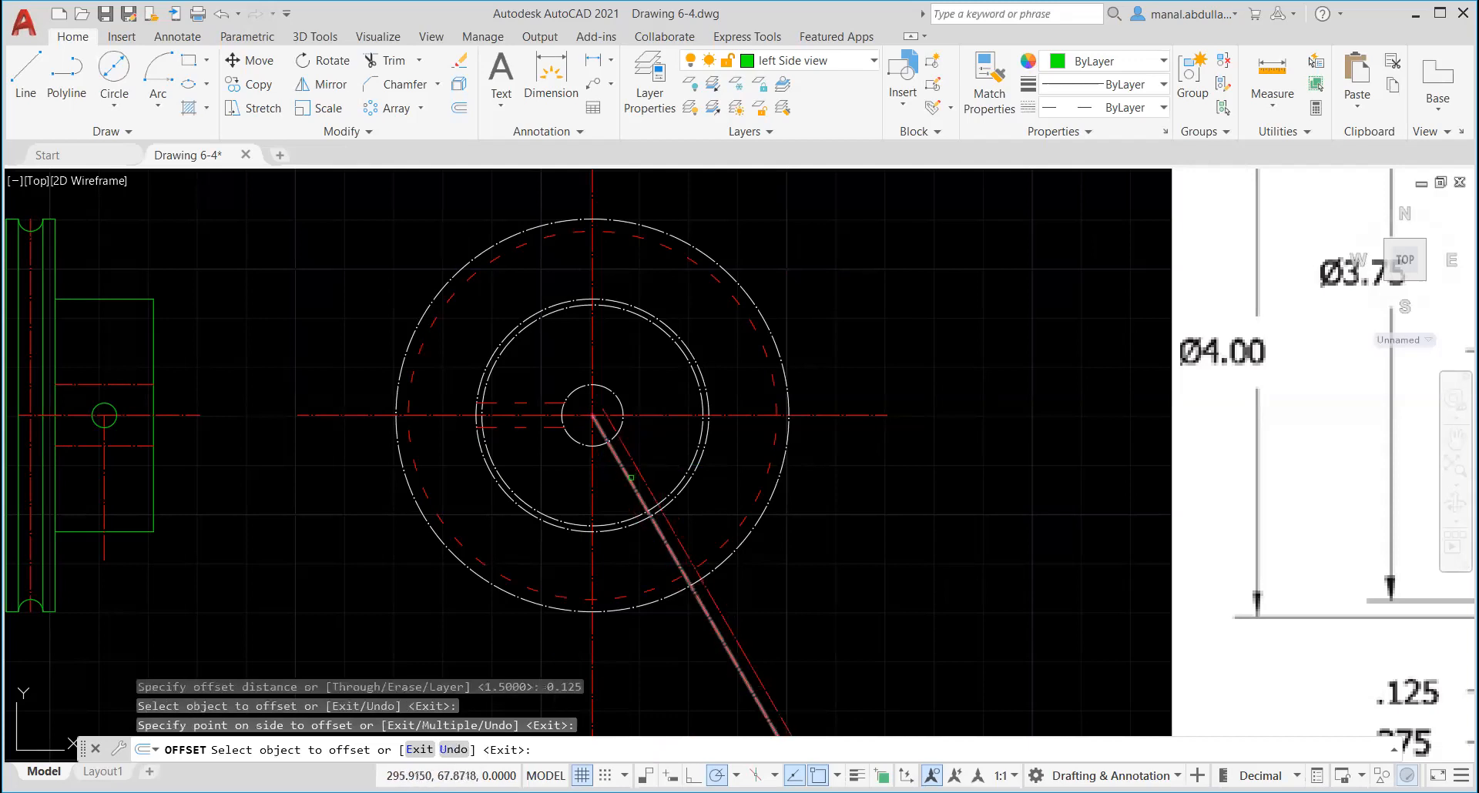
{"action": "left_click", "coordinate": [642, 496]}
{"action": "left_click", "coordinate": [606, 497]}
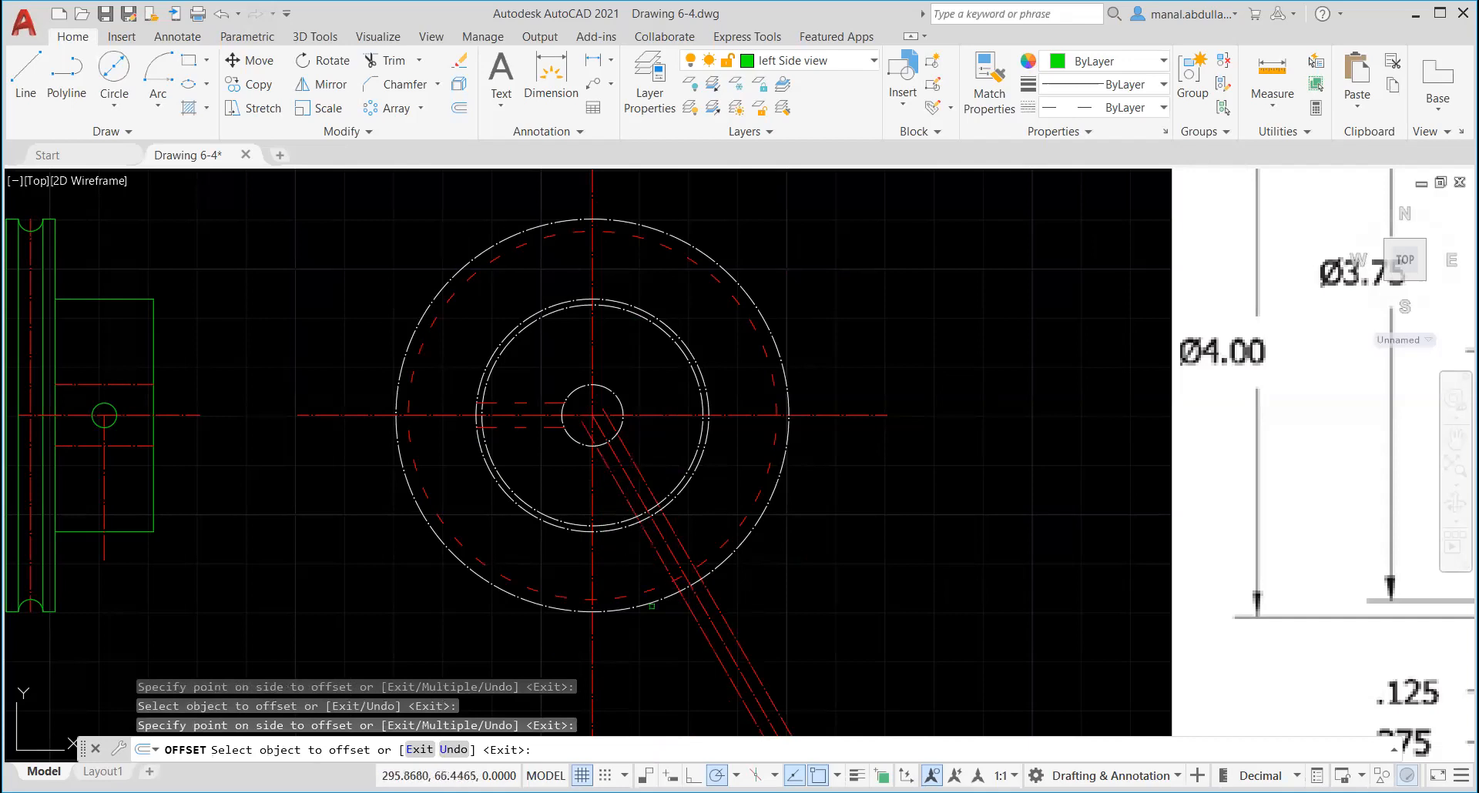
Step: Trim the three angled lines between the outer hub circle and the dashed groove circle
{"action": "left_click", "coordinate": [383, 60]}
{"action": "left_click_drag", "start_coordinate": [705, 500], "coordinate": [652, 564]}
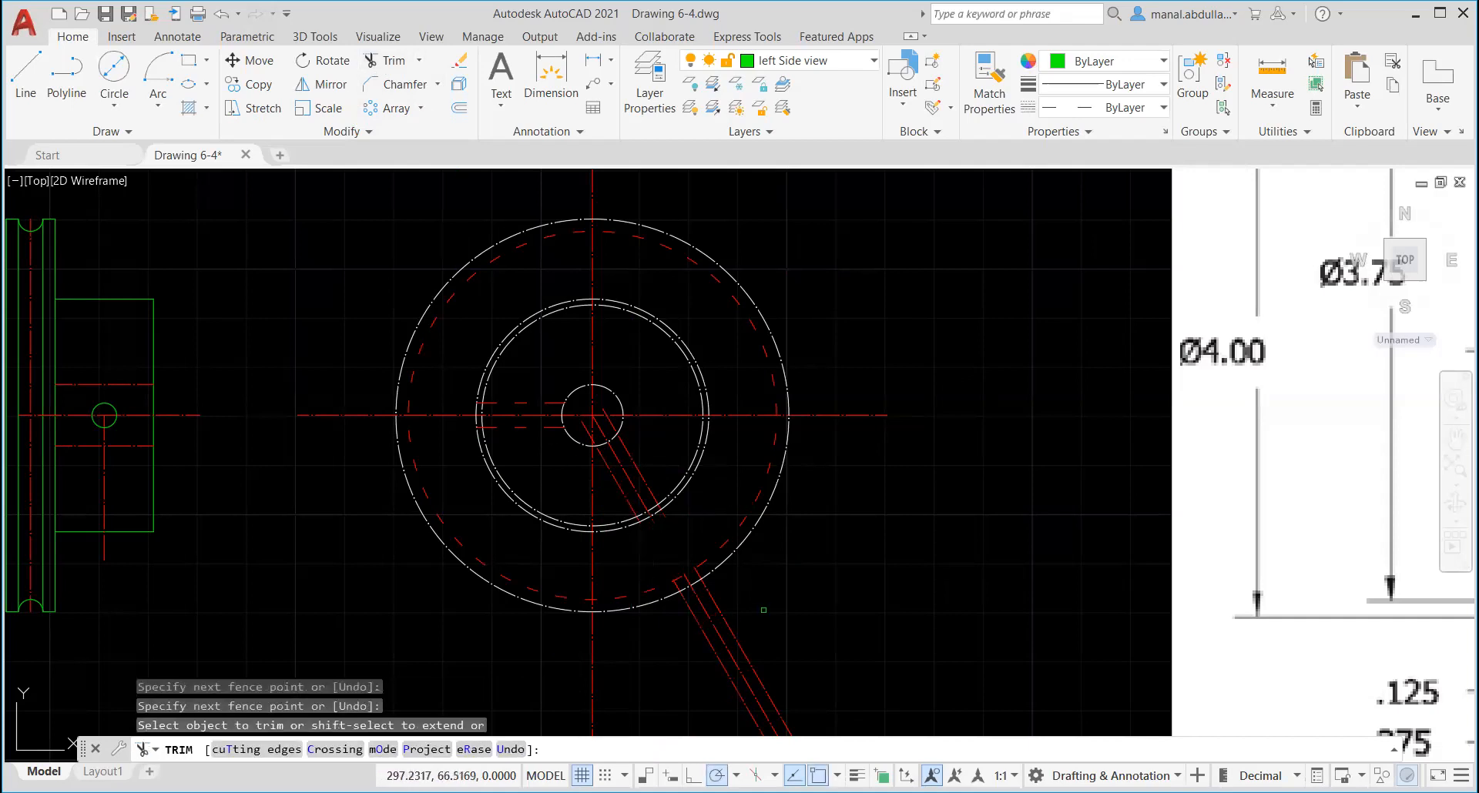
{"action": "key", "text": "Escape"}
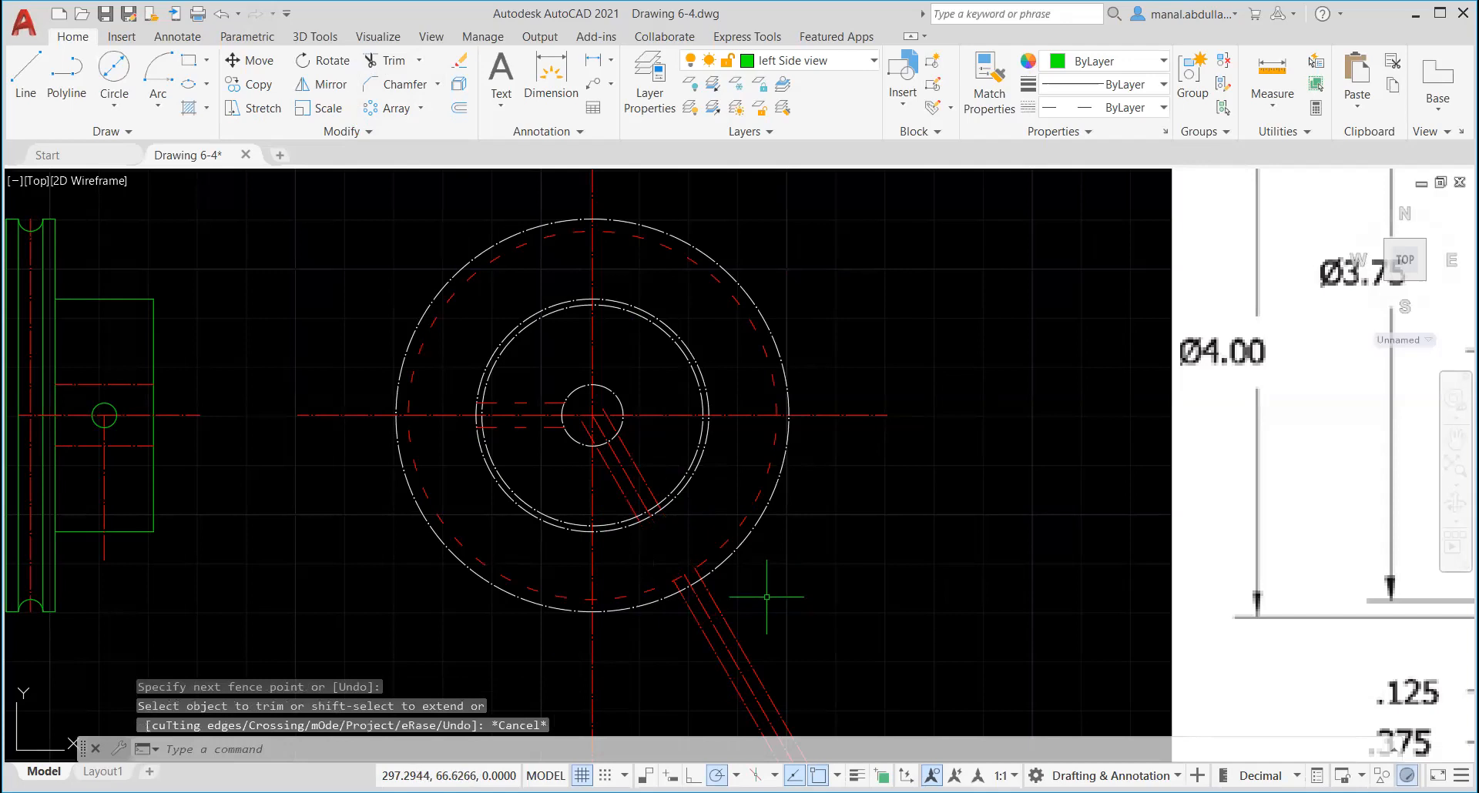
Step: Erase the three leftover angled line pieces that run outward from the dashed groove circle
{"action": "left_click", "coordinate": [459, 60]}
{"action": "left_click_drag", "start_coordinate": [758, 574], "coordinate": [730, 675]}
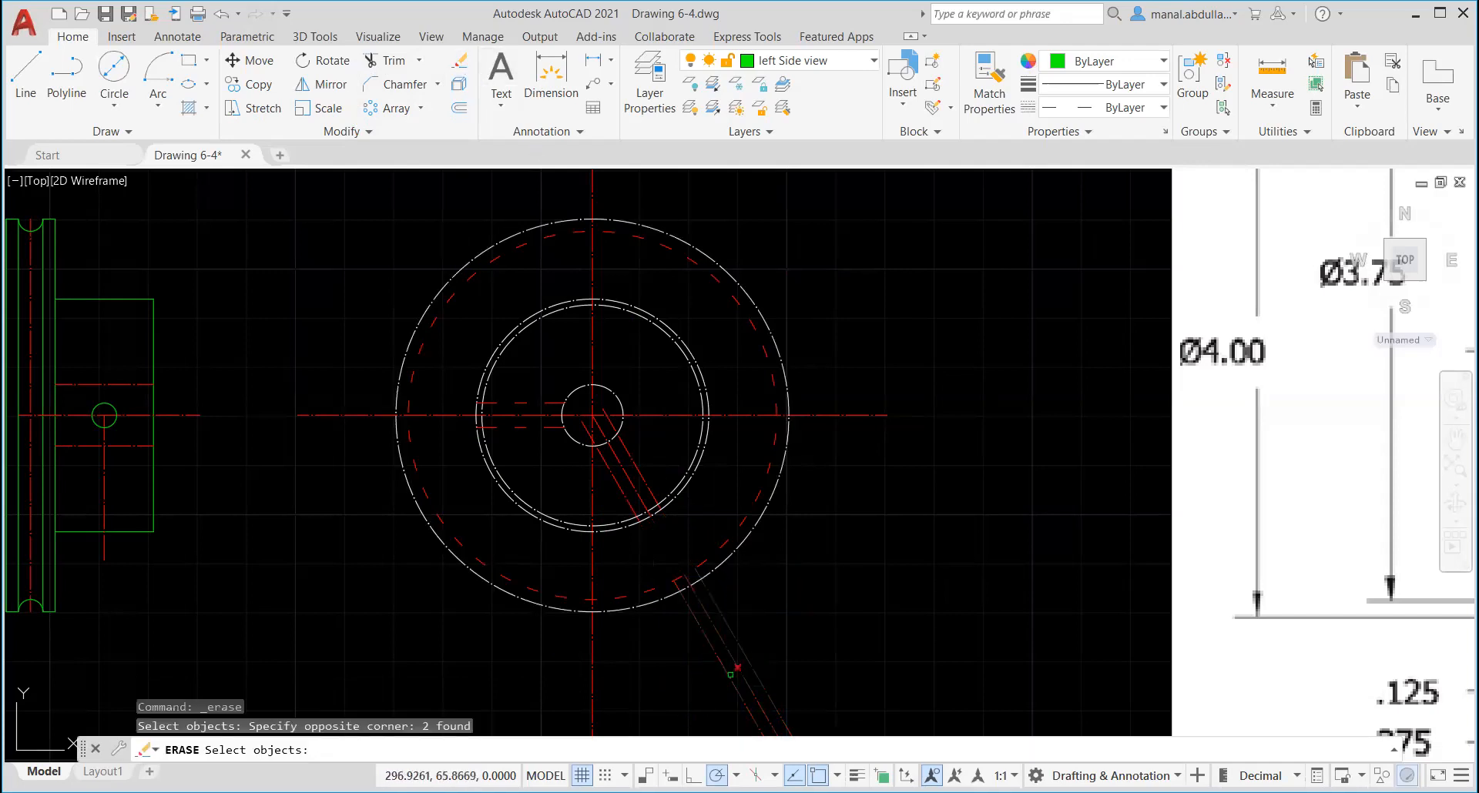
{"action": "left_click", "coordinate": [749, 640]}
{"action": "left_click", "coordinate": [722, 684]}
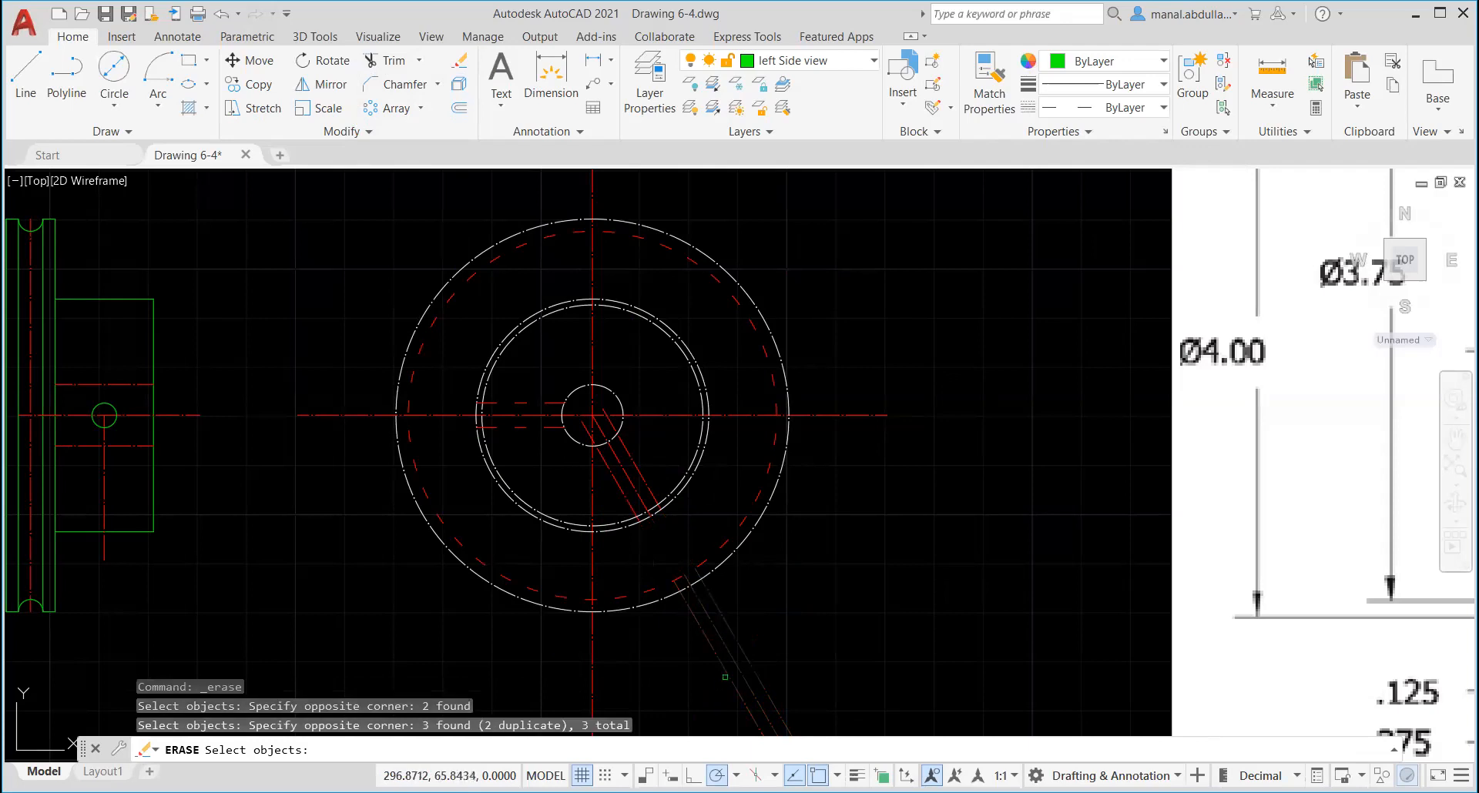
{"action": "key", "text": "Return"}
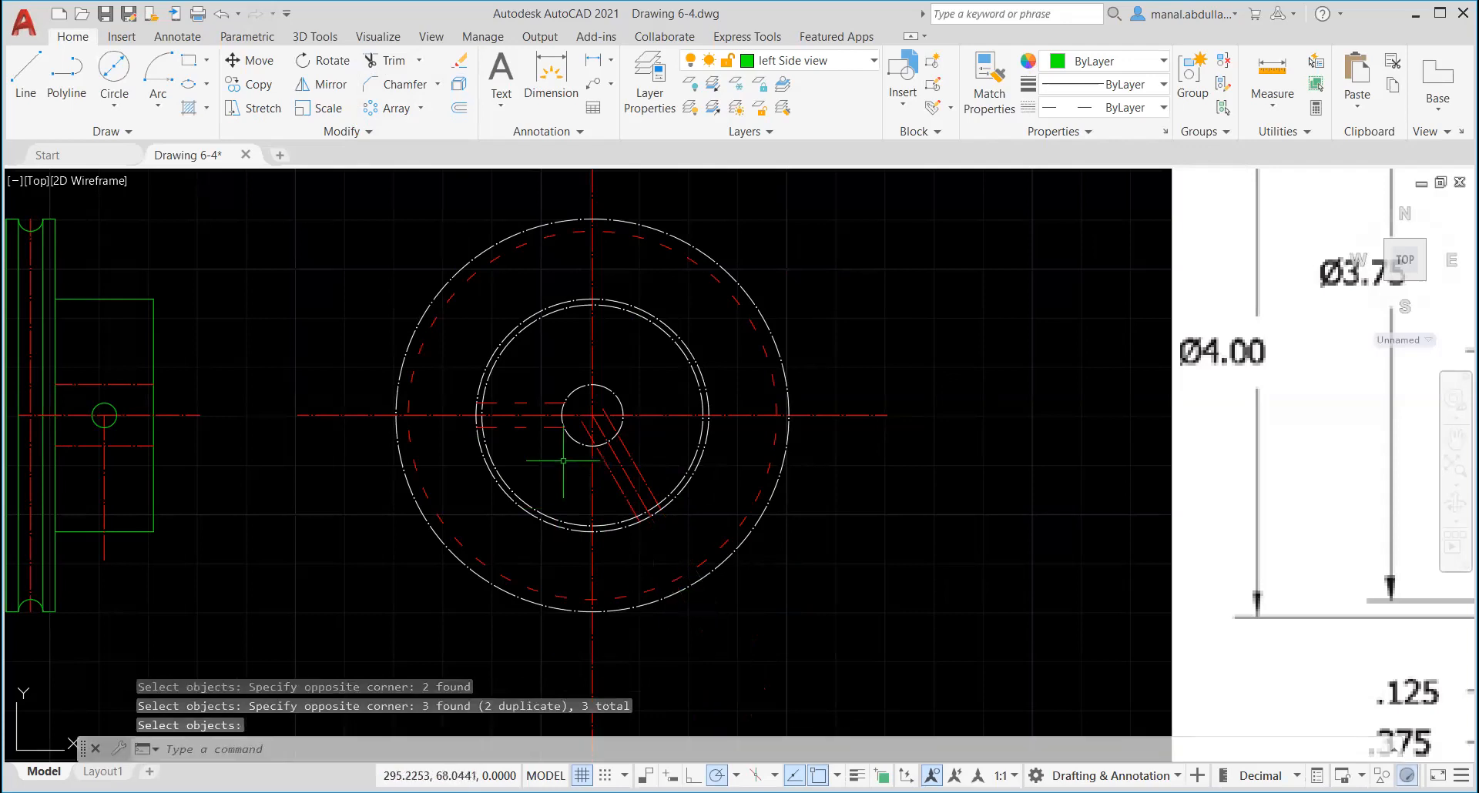
{"action": "scroll", "coordinate": [568, 473], "scroll_direction": "up", "scroll_amount": 2}
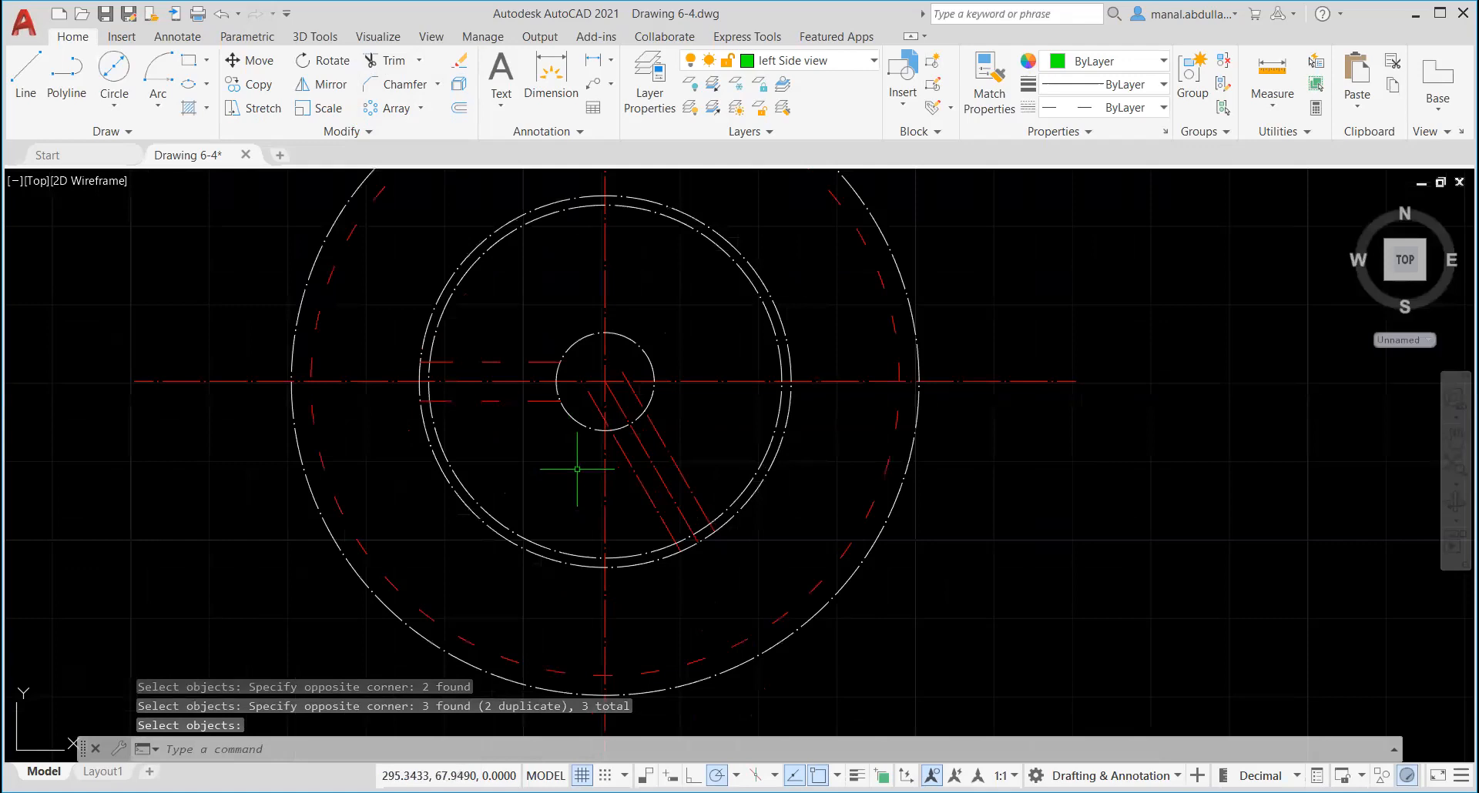
Step: Trim the three angled lines inside the front view's small centre hole circle
{"action": "left_click", "coordinate": [385, 60]}
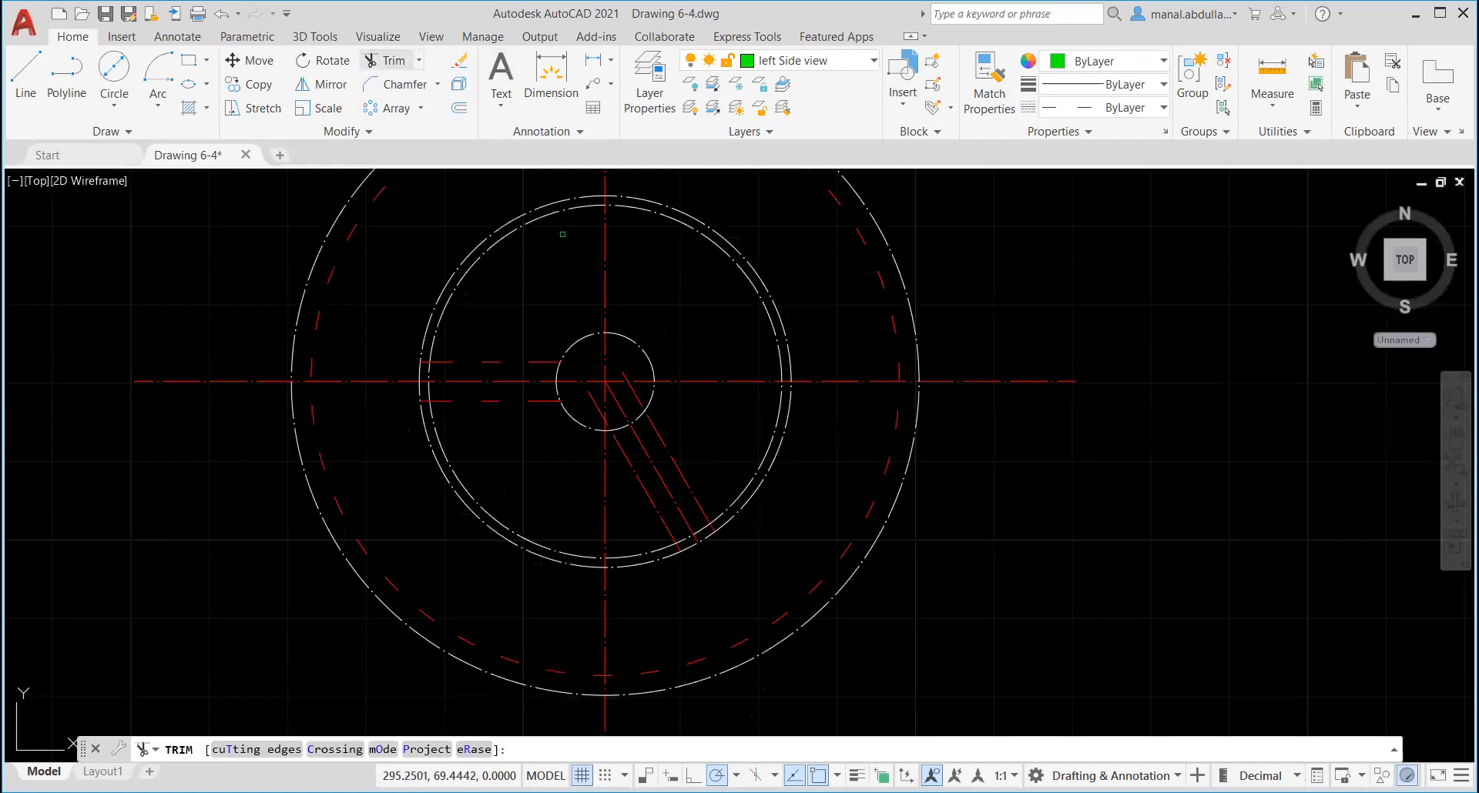
{"action": "left_click", "coordinate": [640, 395]}
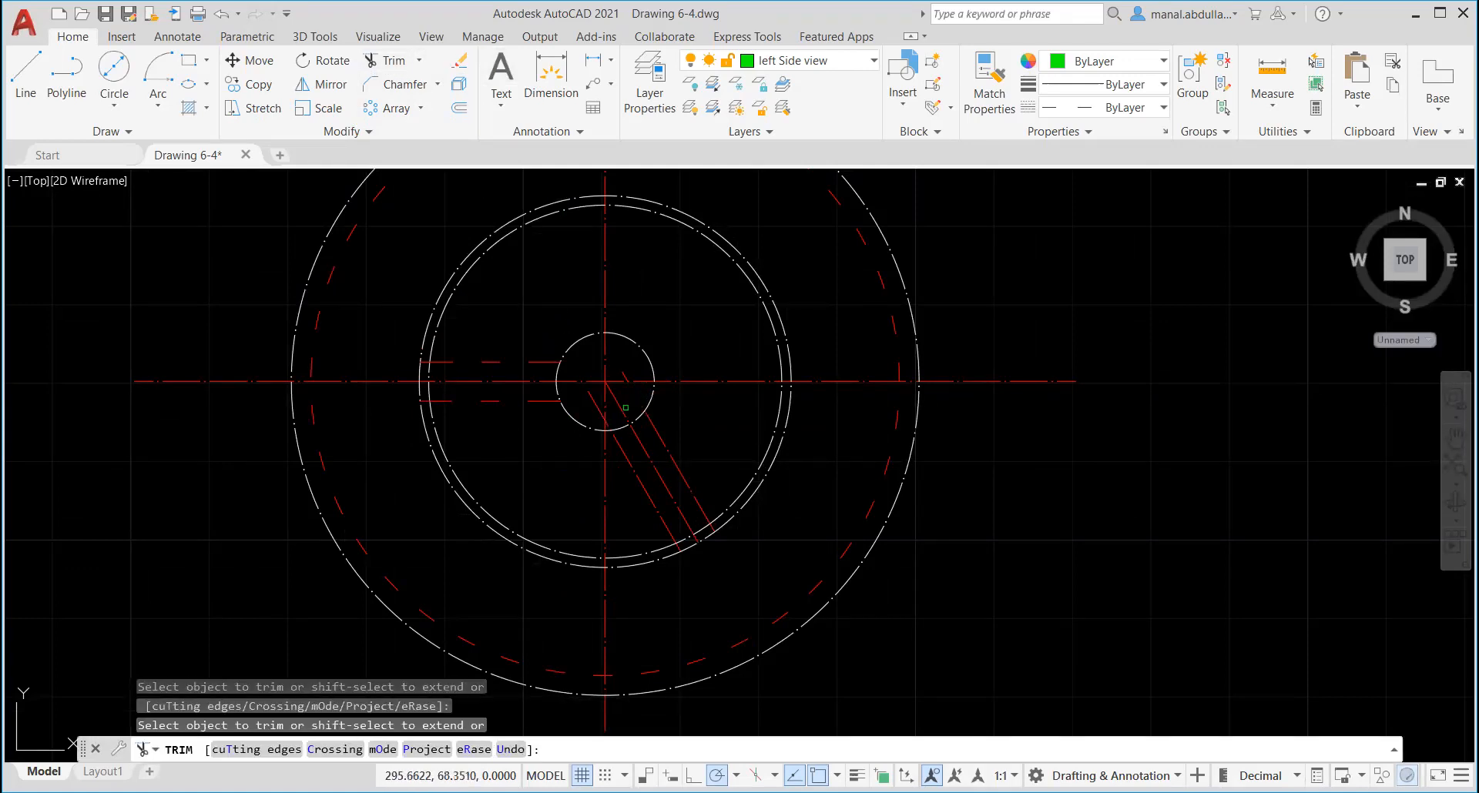
{"action": "left_click", "coordinate": [606, 406]}
{"action": "scroll", "coordinate": [598, 406], "scroll_direction": "up", "scroll_amount": 2}
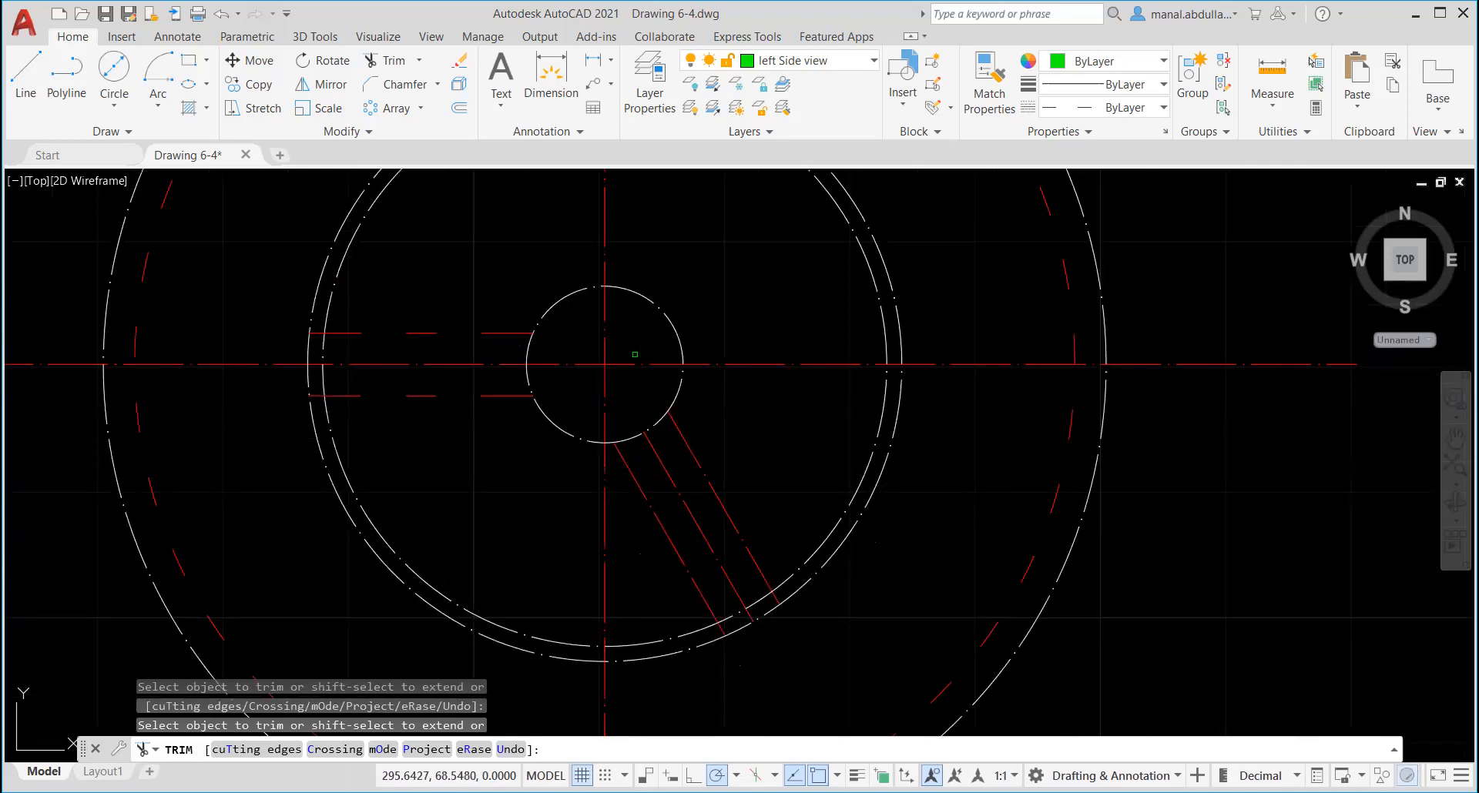
{"action": "scroll", "coordinate": [637, 416], "scroll_direction": "down", "scroll_amount": 2}
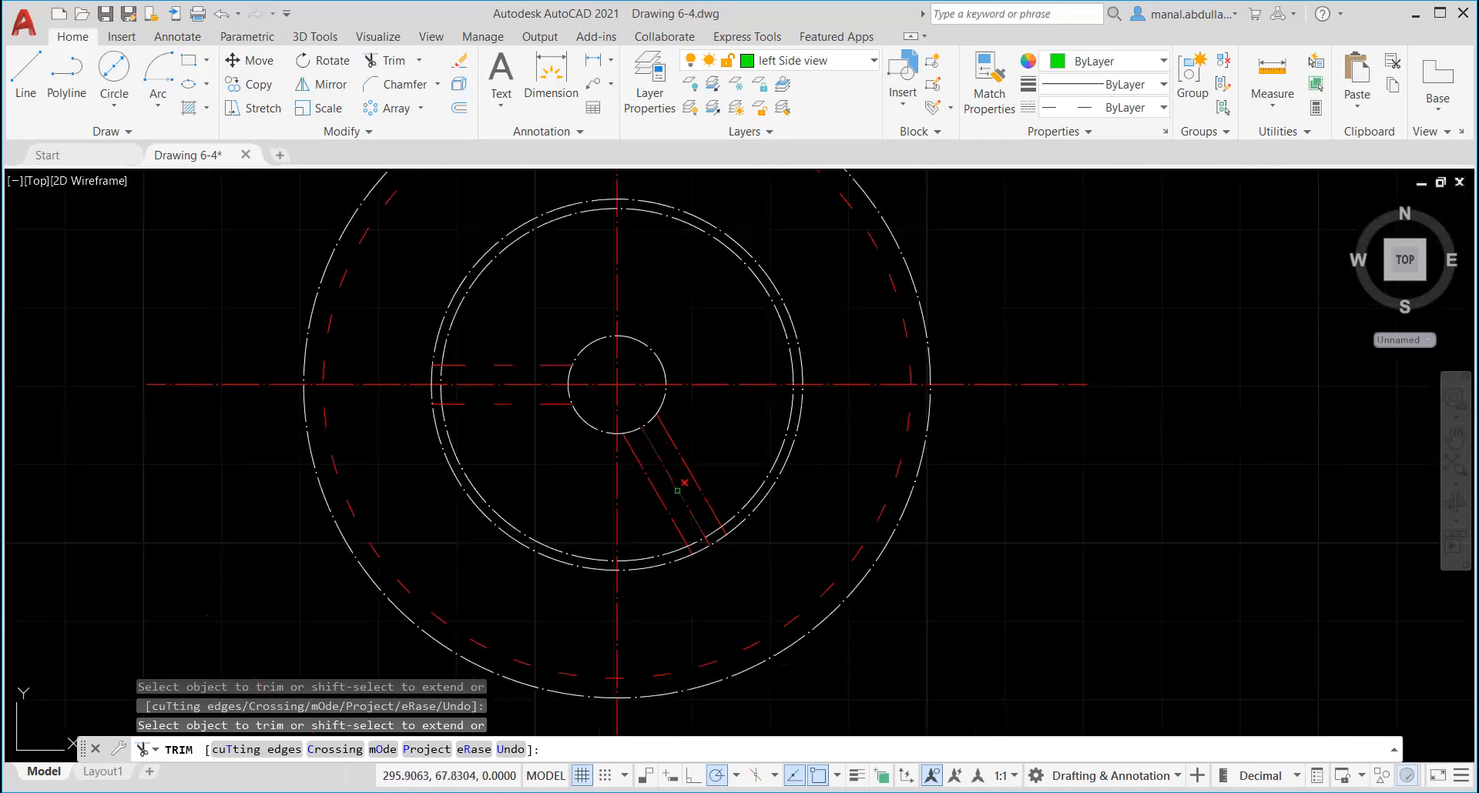
{"action": "key", "text": "Escape"}
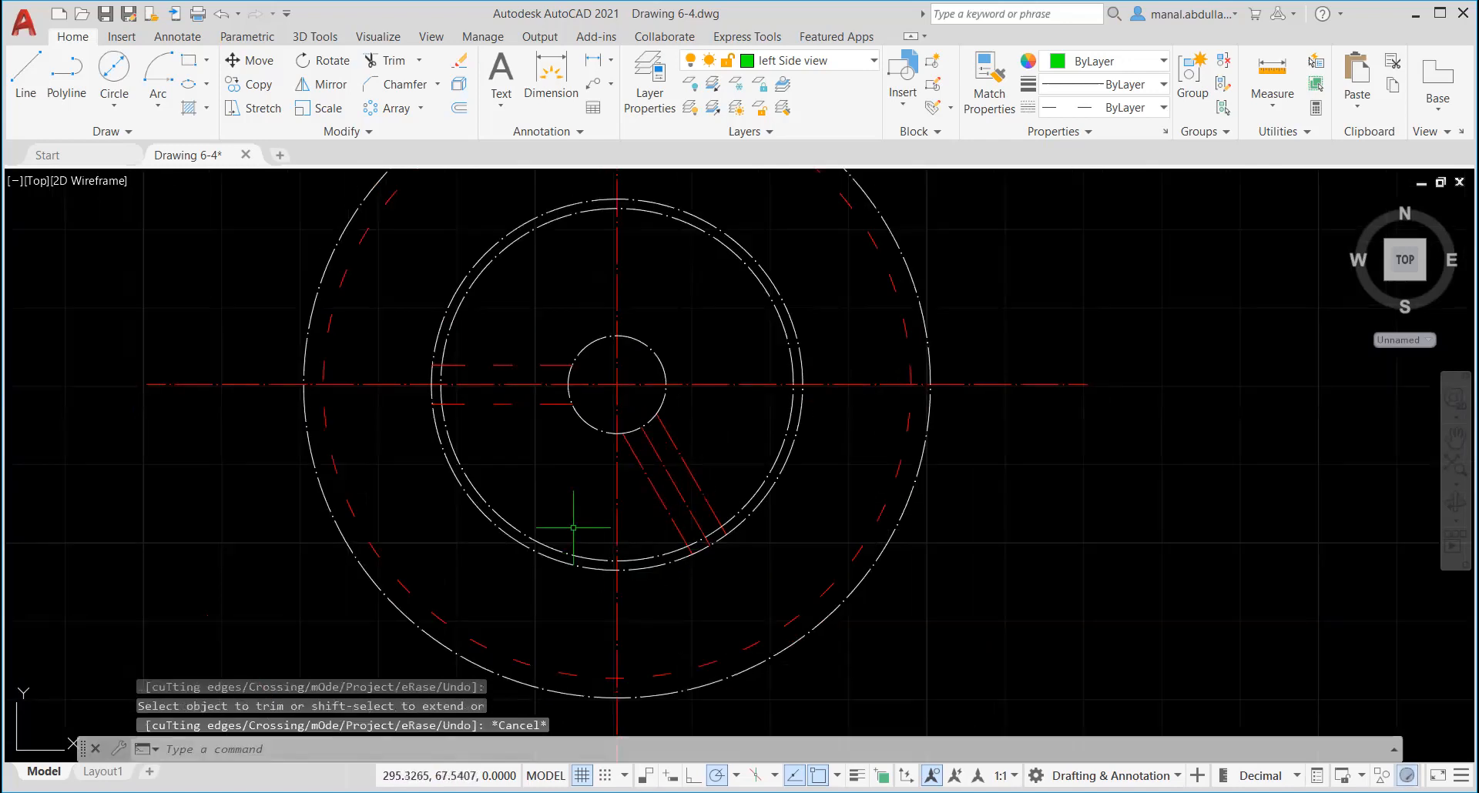
{"action": "left_click", "coordinate": [560, 510]}
{"action": "left_click", "coordinate": [489, 561]}
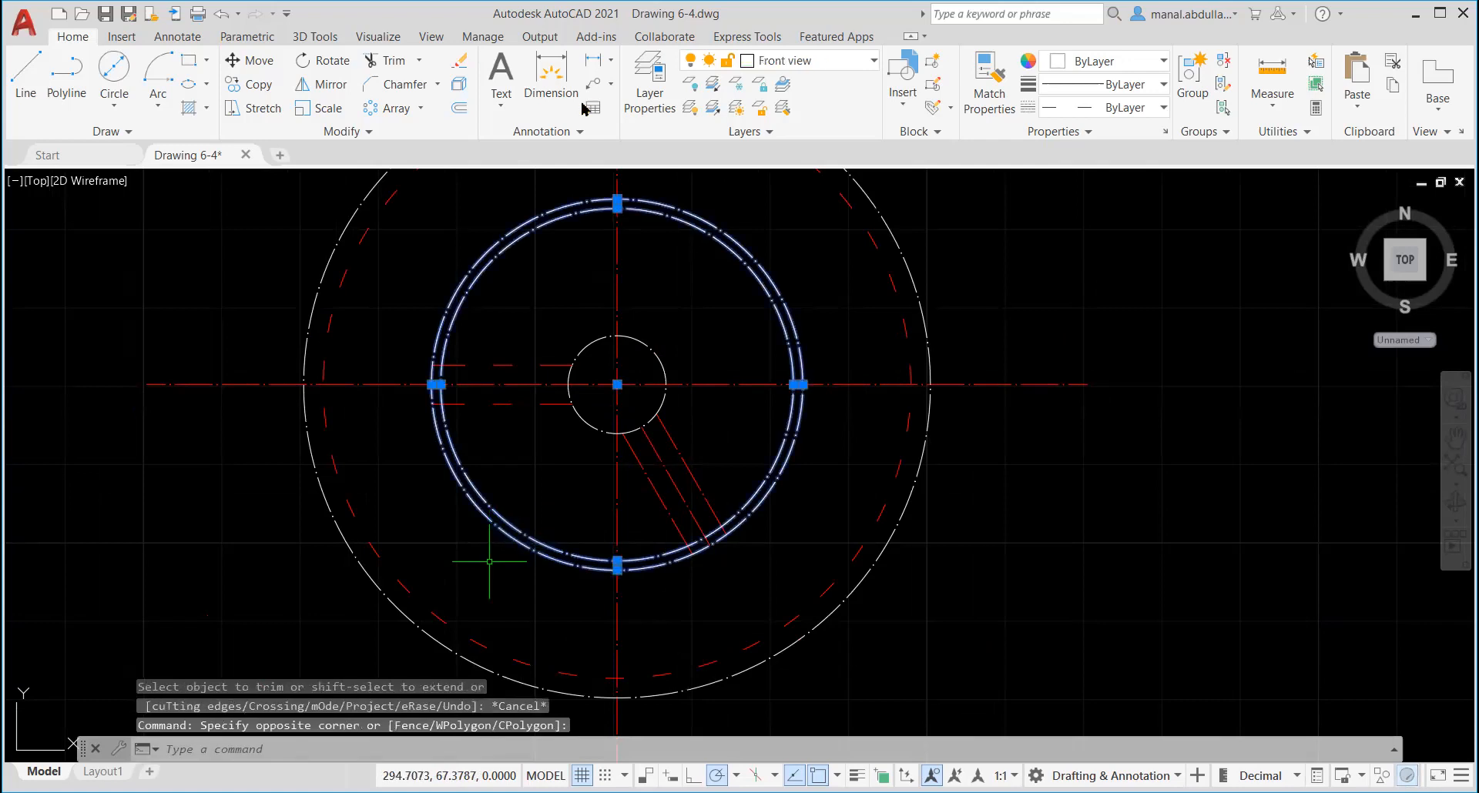
{"action": "key", "text": "Escape"}
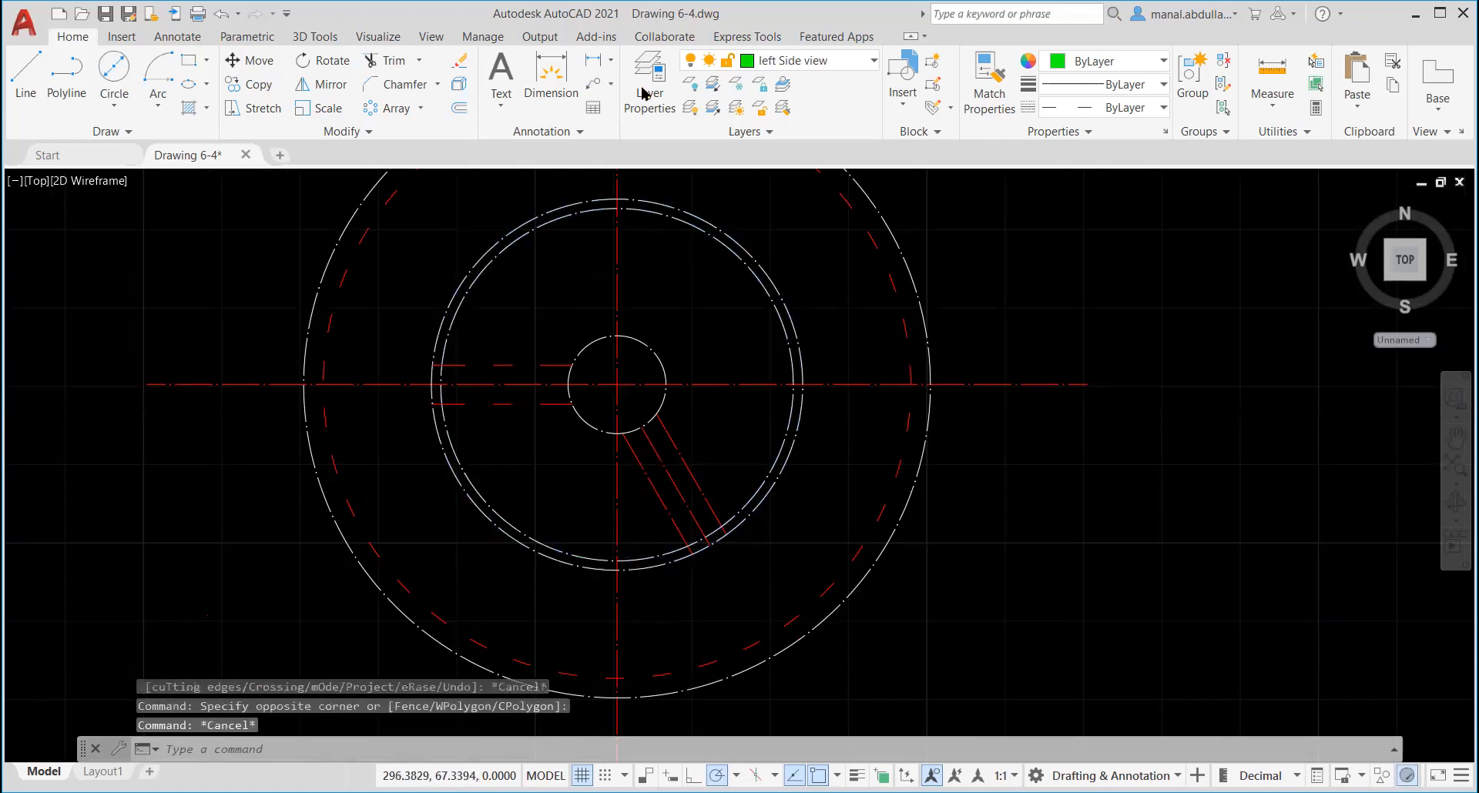
Step: Set the linetype of the Front view layer to Continuous and close the layer manager
{"action": "scroll", "coordinate": [751, 569], "scroll_direction": "down", "scroll_amount": 2}
{"action": "left_click", "coordinate": [644, 93]}
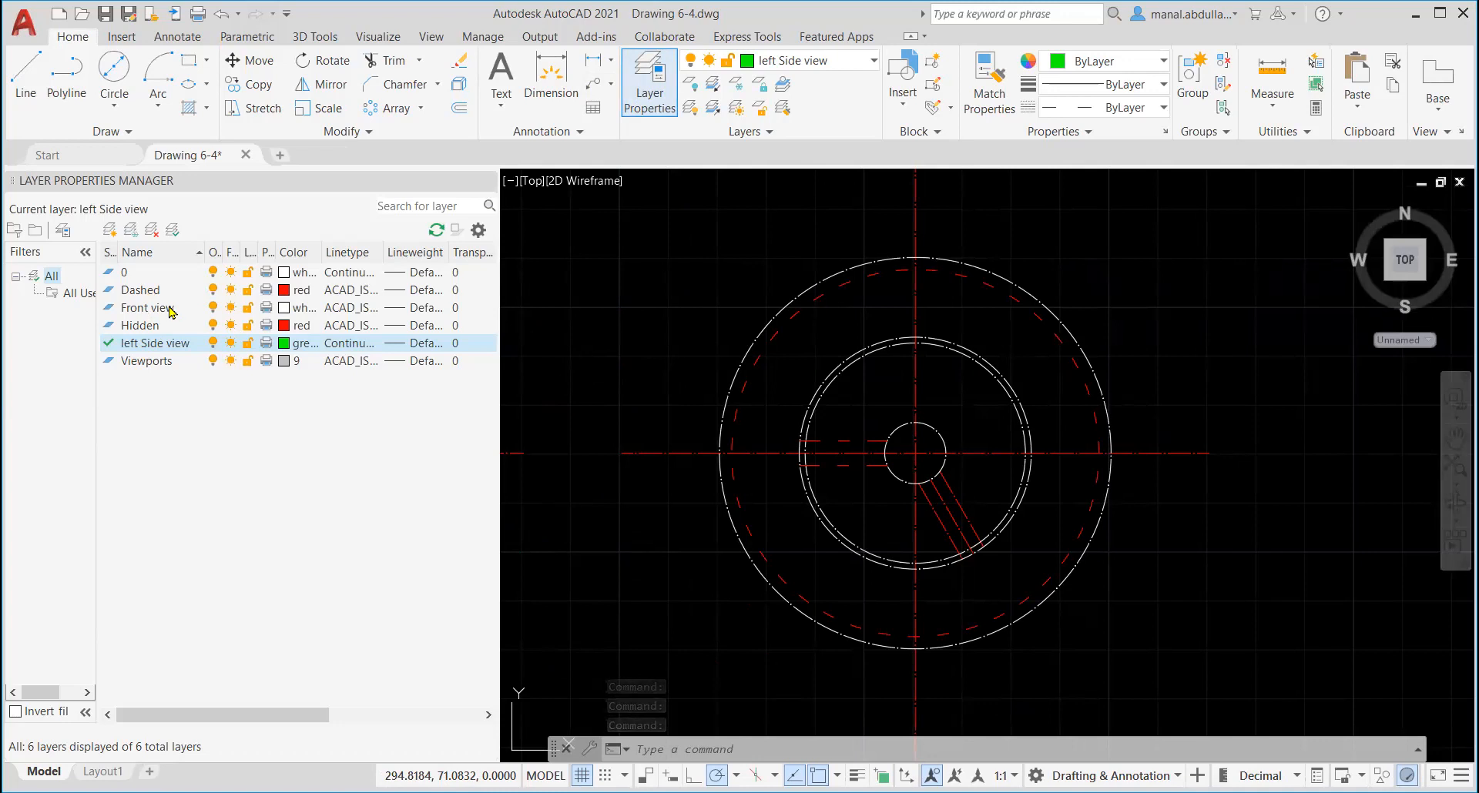
{"action": "left_click", "coordinate": [352, 308]}
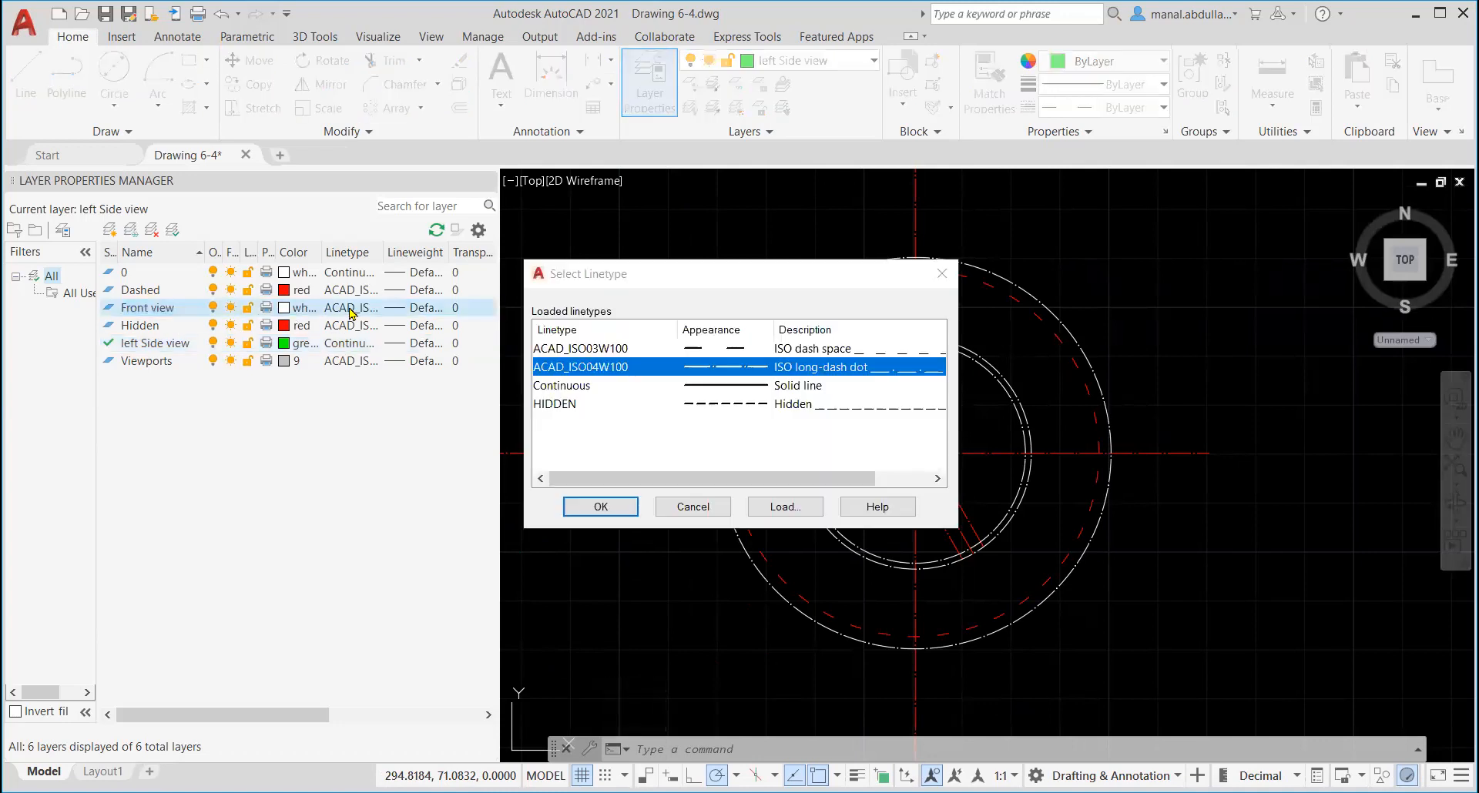
{"action": "left_click", "coordinate": [695, 387]}
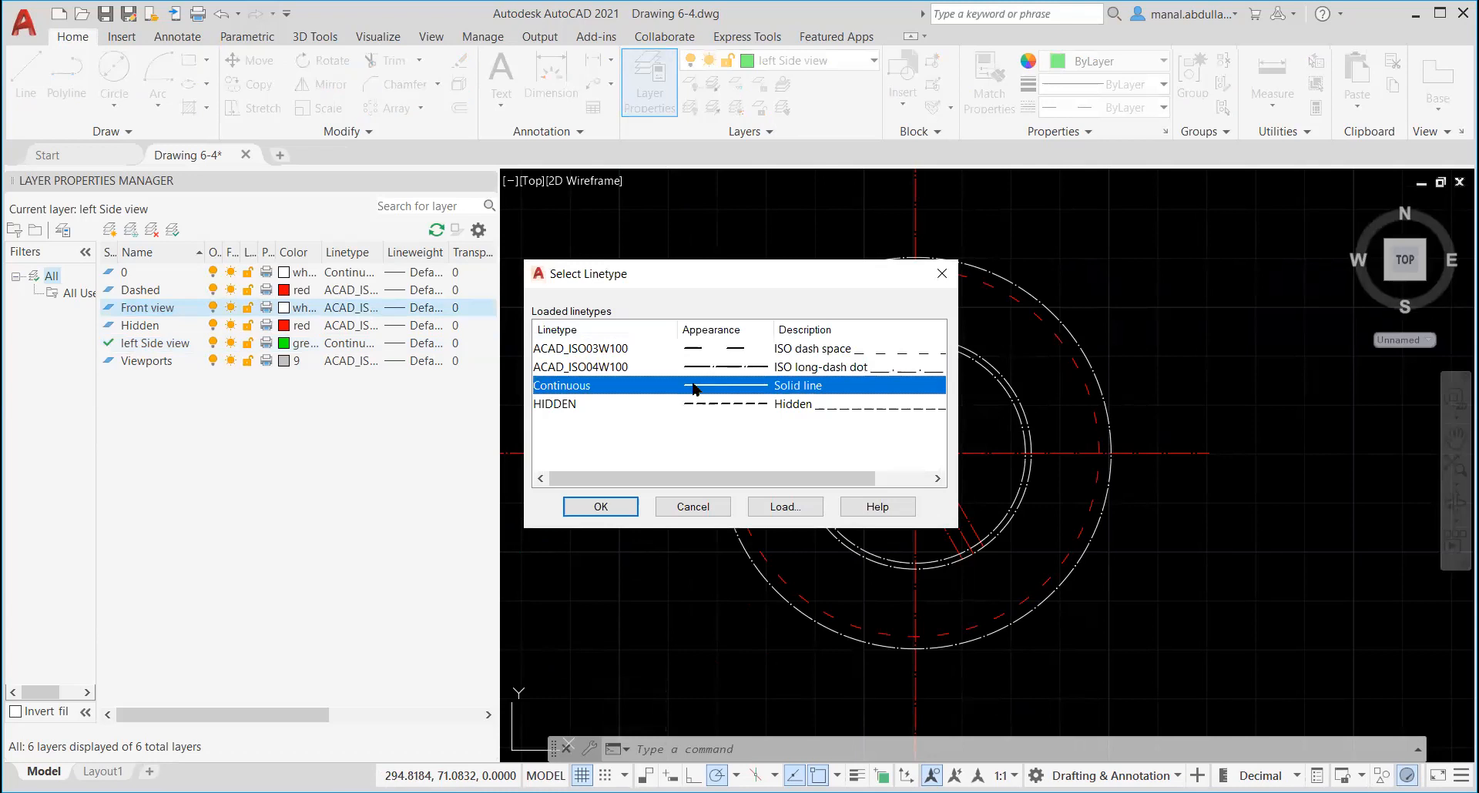
{"action": "left_click", "coordinate": [601, 507]}
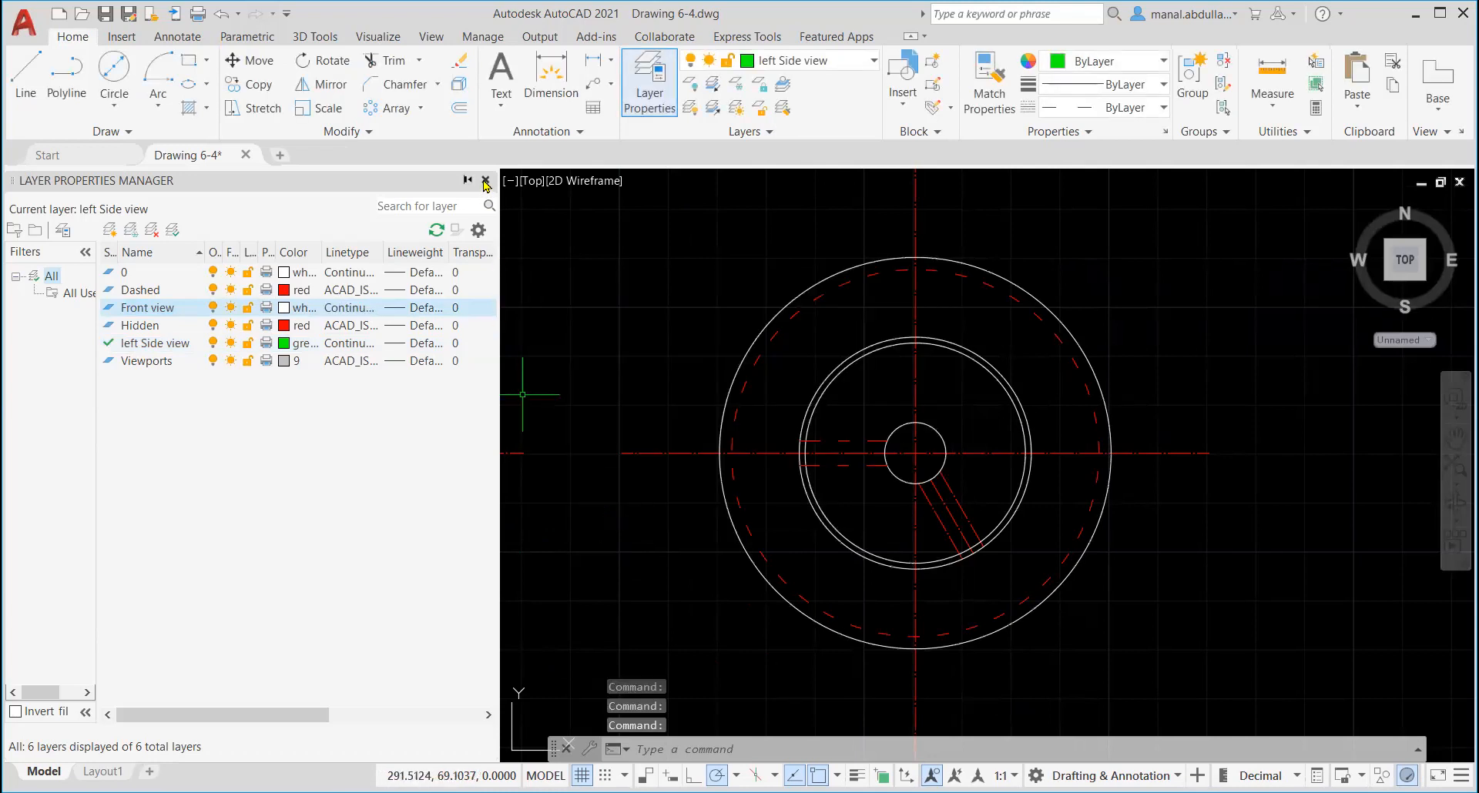
{"action": "left_click", "coordinate": [486, 181]}
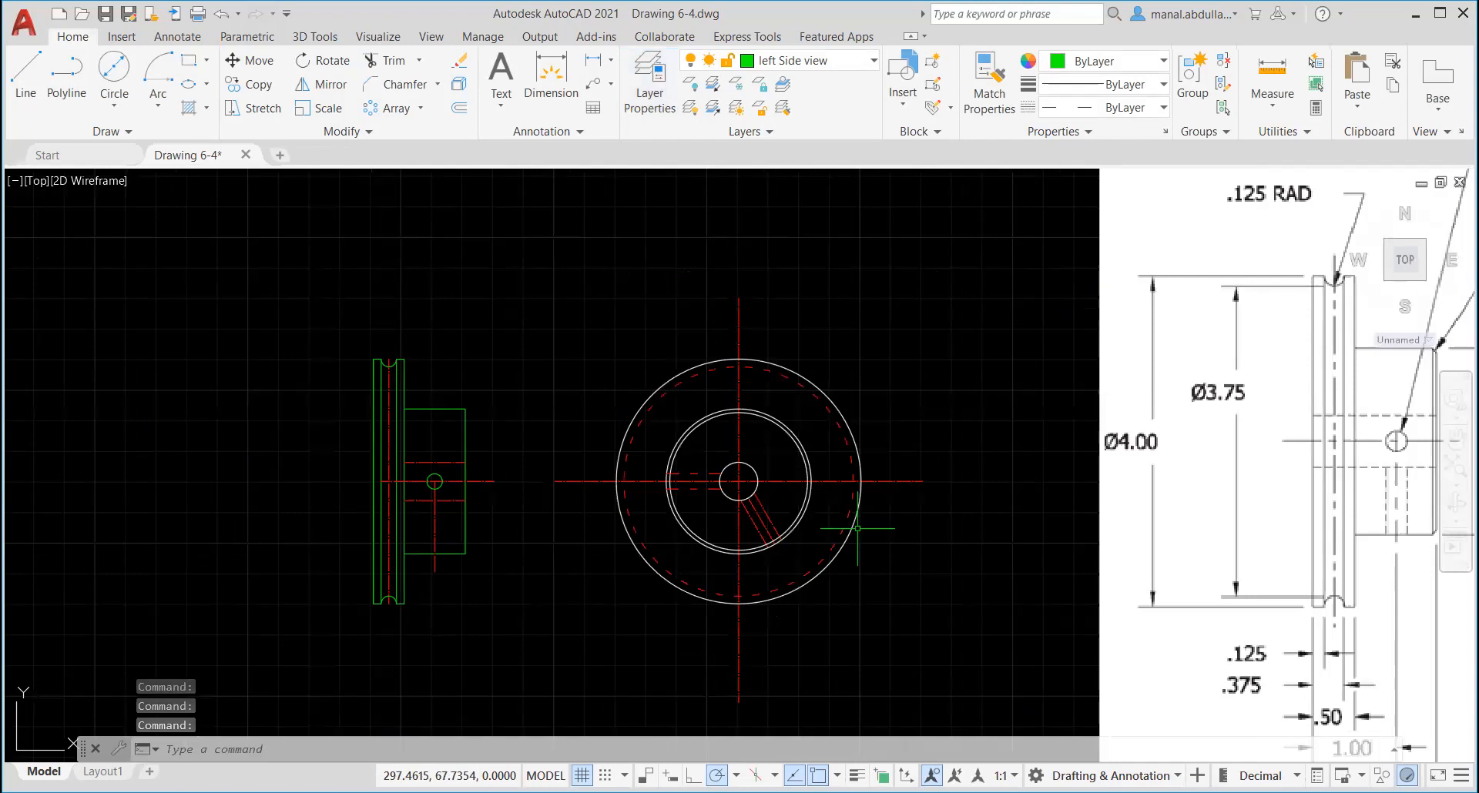
Step: Switch to Layout1 and make Viewports the current layer
{"action": "scroll", "coordinate": [963, 520], "scroll_direction": "down", "scroll_amount": 2}
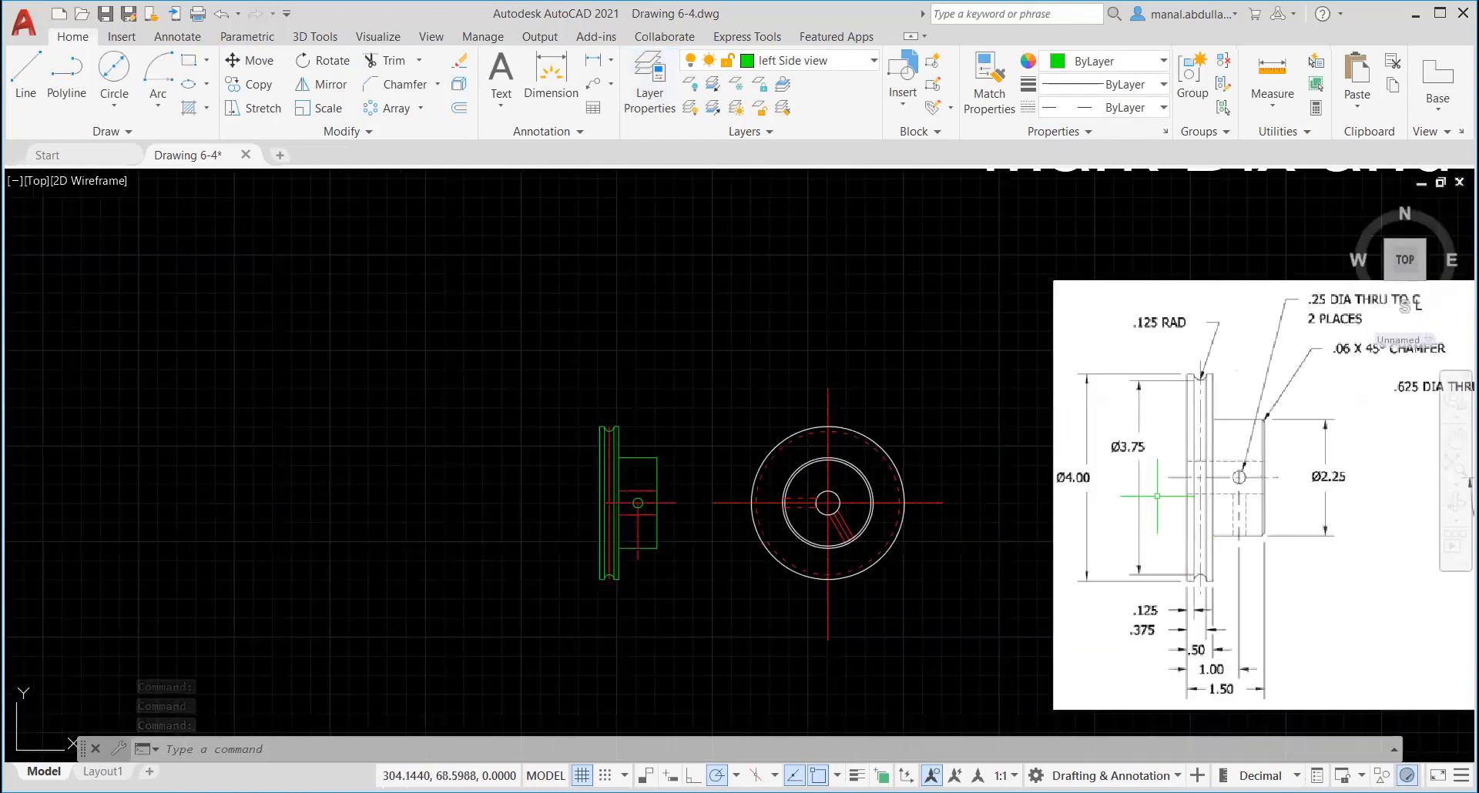
{"action": "scroll", "coordinate": [1157, 497], "scroll_direction": "down", "scroll_amount": 2}
{"action": "middle_click_drag", "start_coordinate": [1162, 499], "coordinate": [784, 450]}
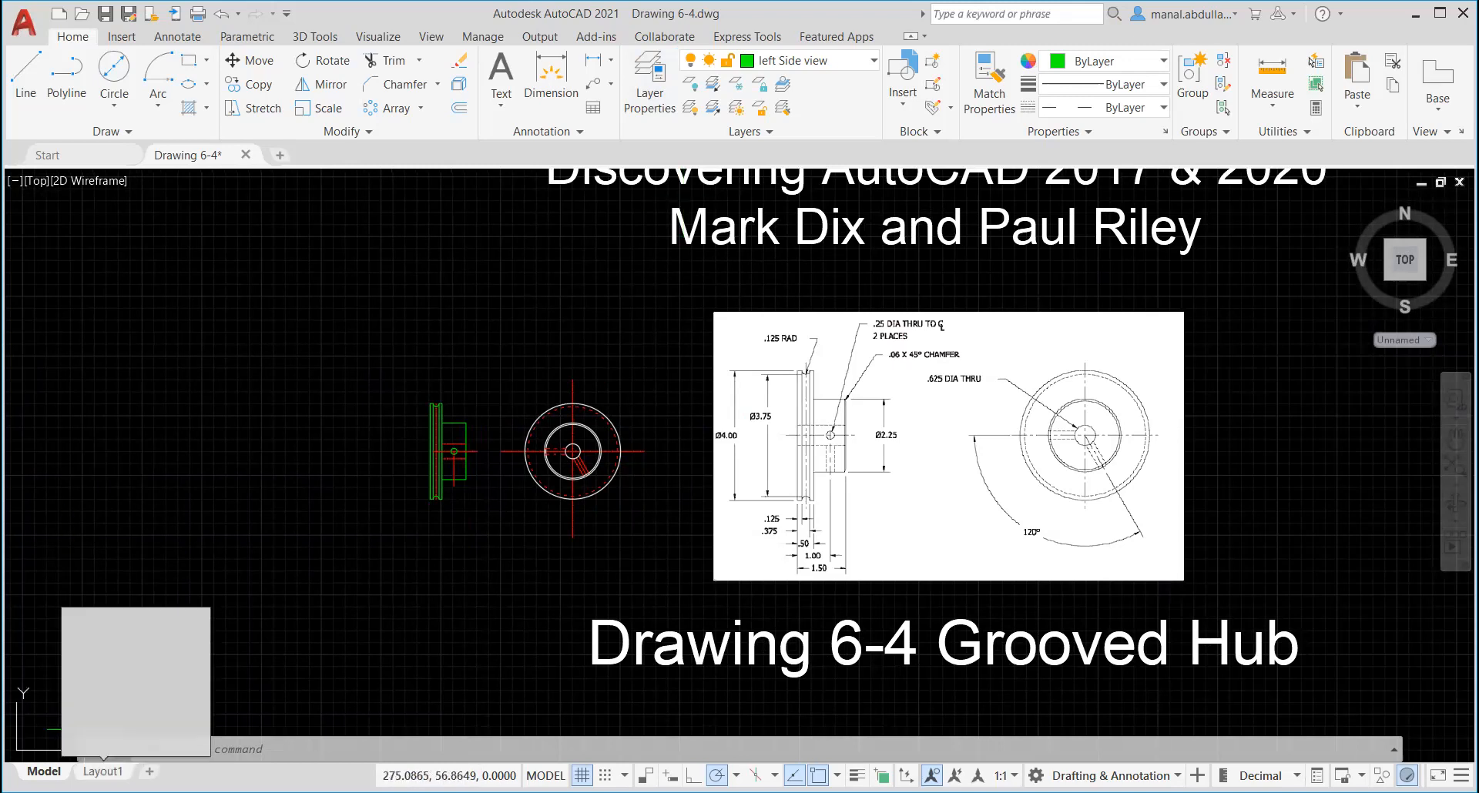
{"action": "left_click", "coordinate": [103, 771]}
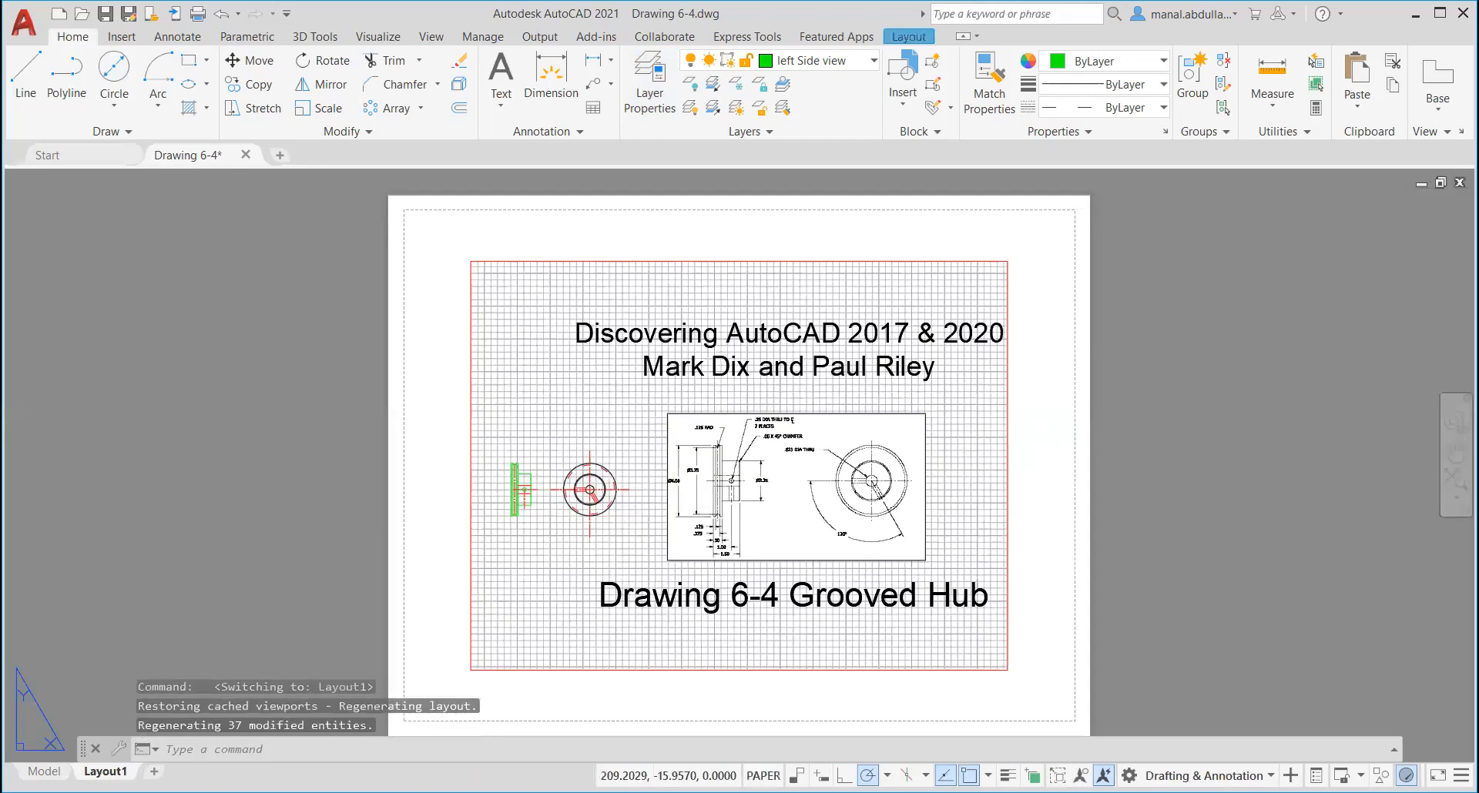
{"action": "left_click", "coordinate": [859, 64]}
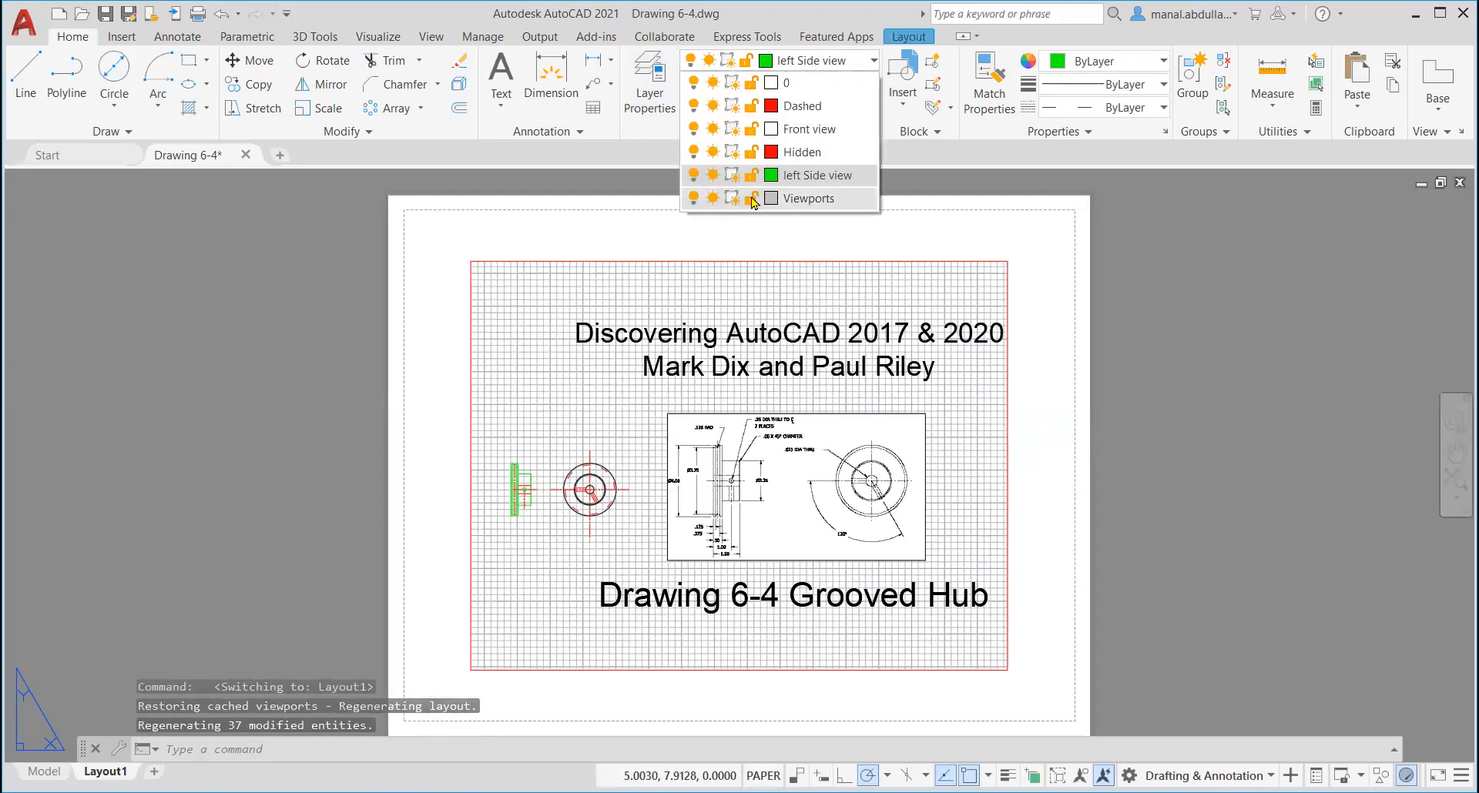
{"action": "left_click", "coordinate": [808, 199]}
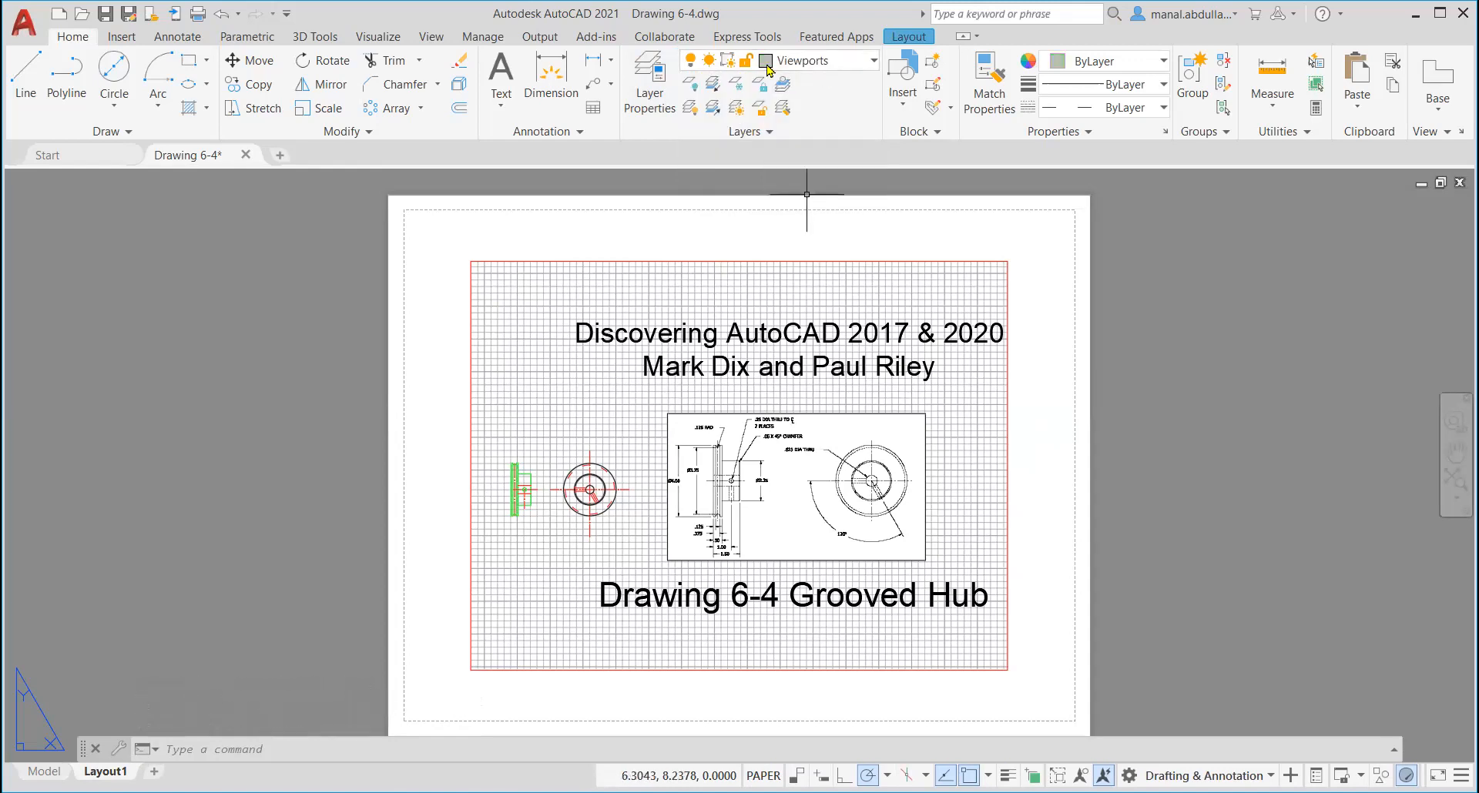
{"action": "key", "text": "Escape"}
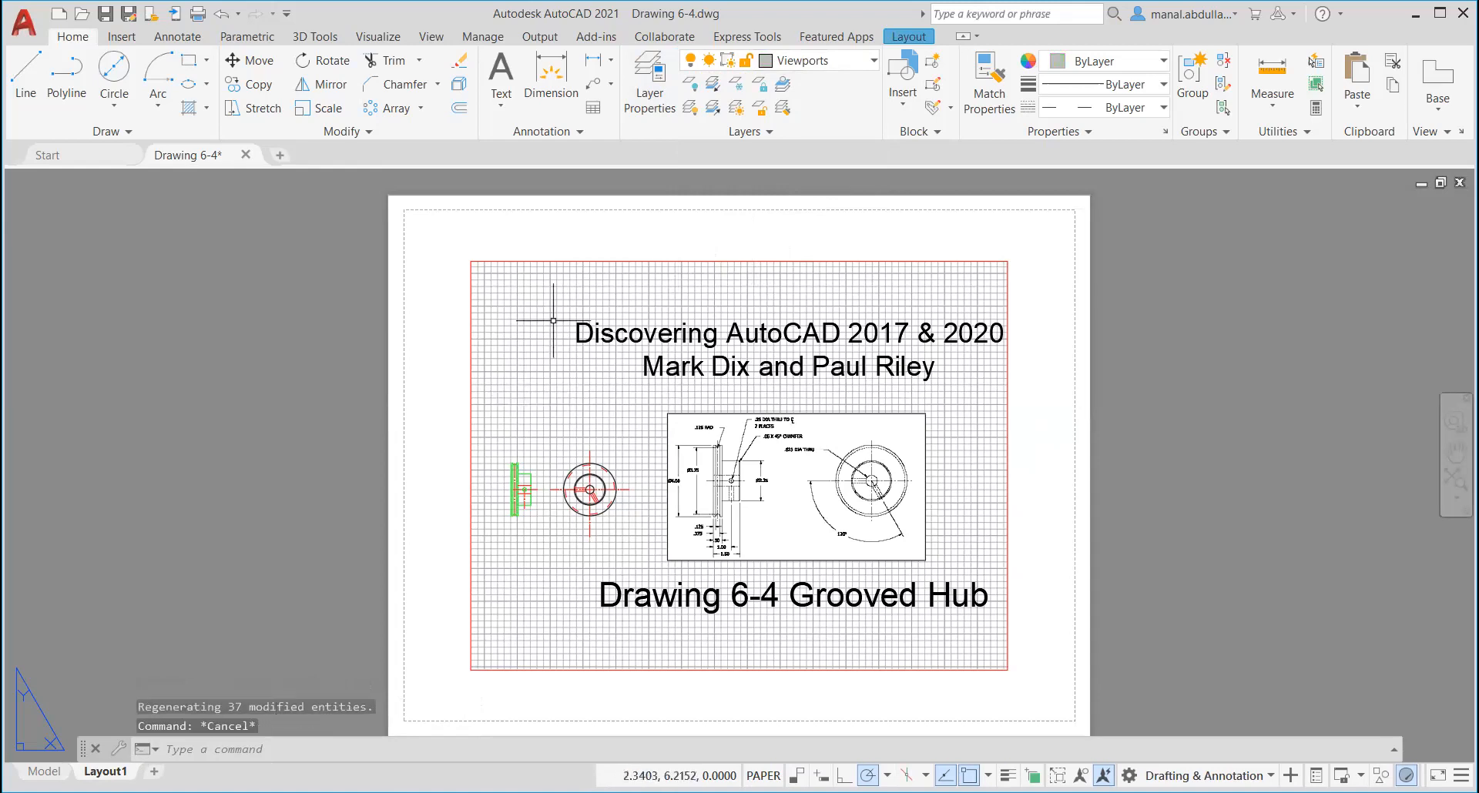
Step: Replace the sheet's existing viewport with a small rectangular viewport in the upper-right corner of the printable area
{"action": "left_click", "coordinate": [574, 261]}
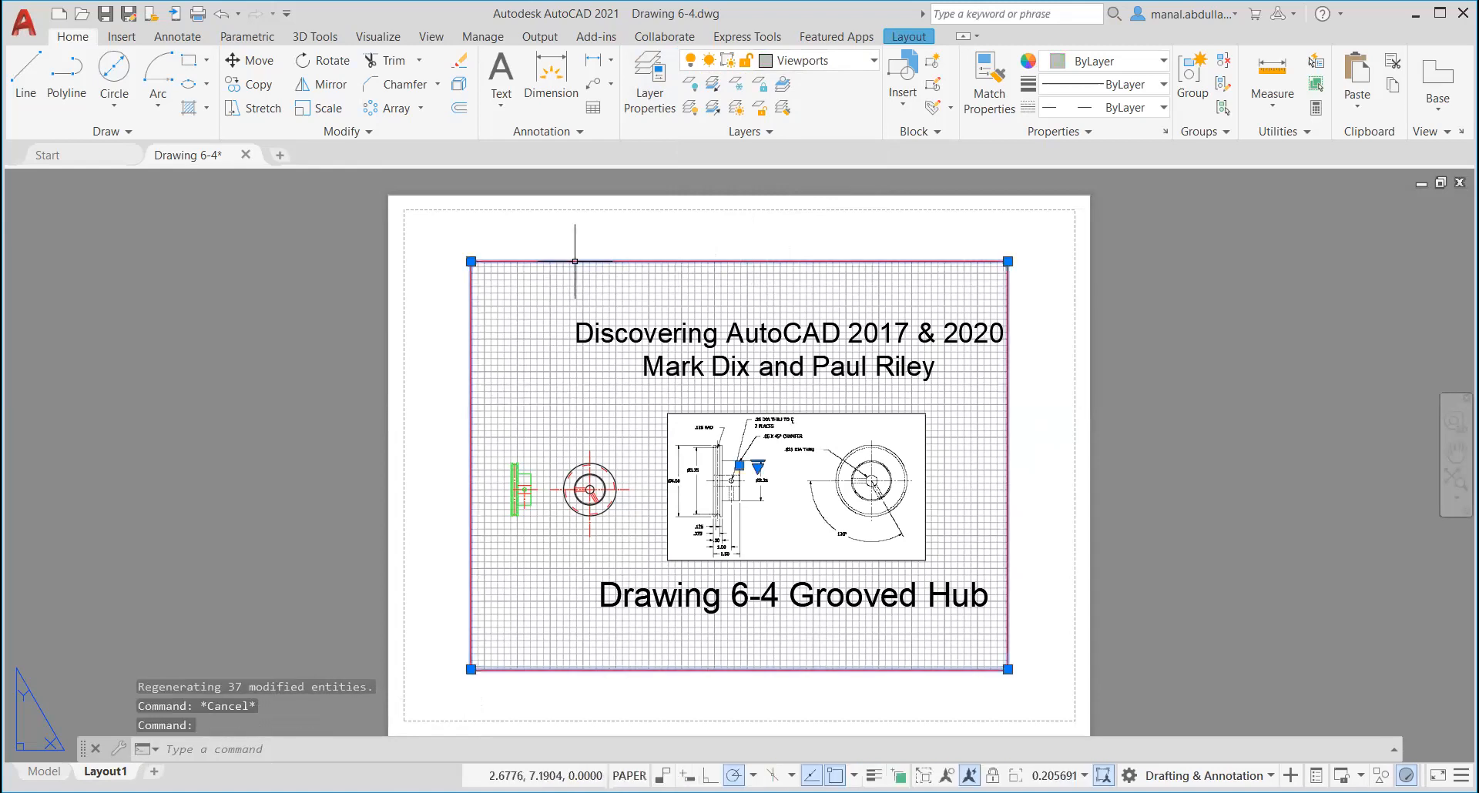
{"action": "key", "text": "Delete"}
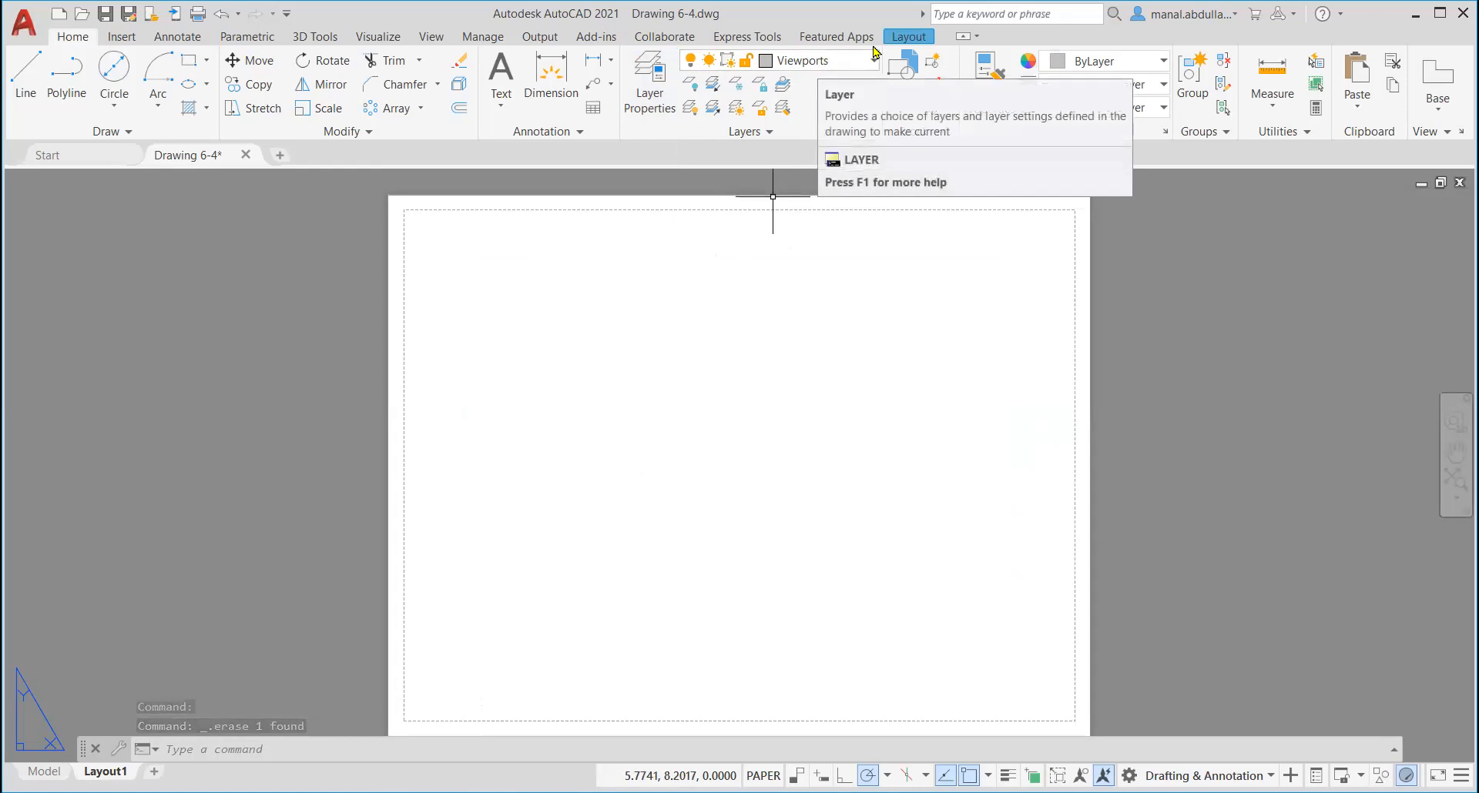
{"action": "left_click", "coordinate": [907, 37]}
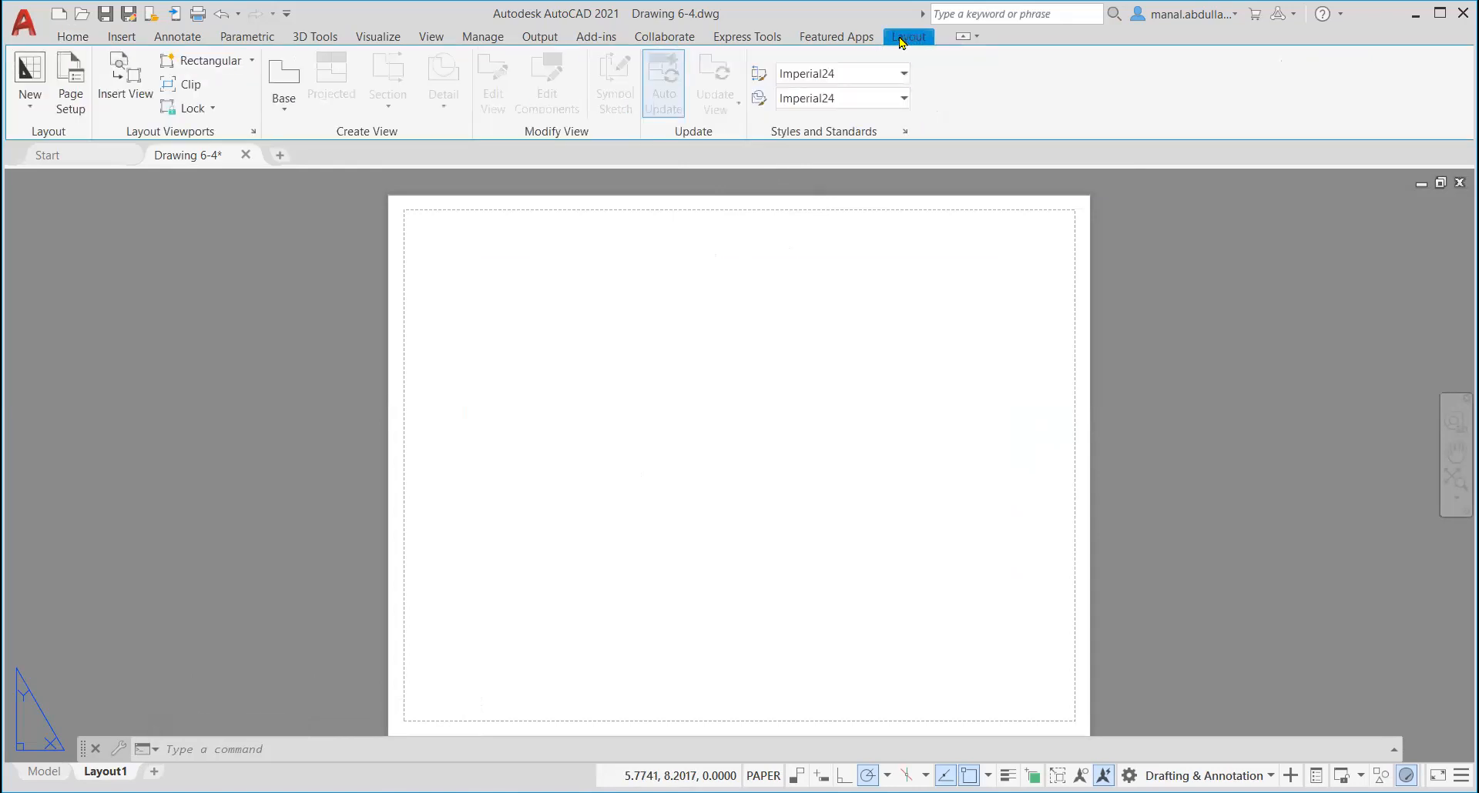
{"action": "left_click", "coordinate": [253, 65]}
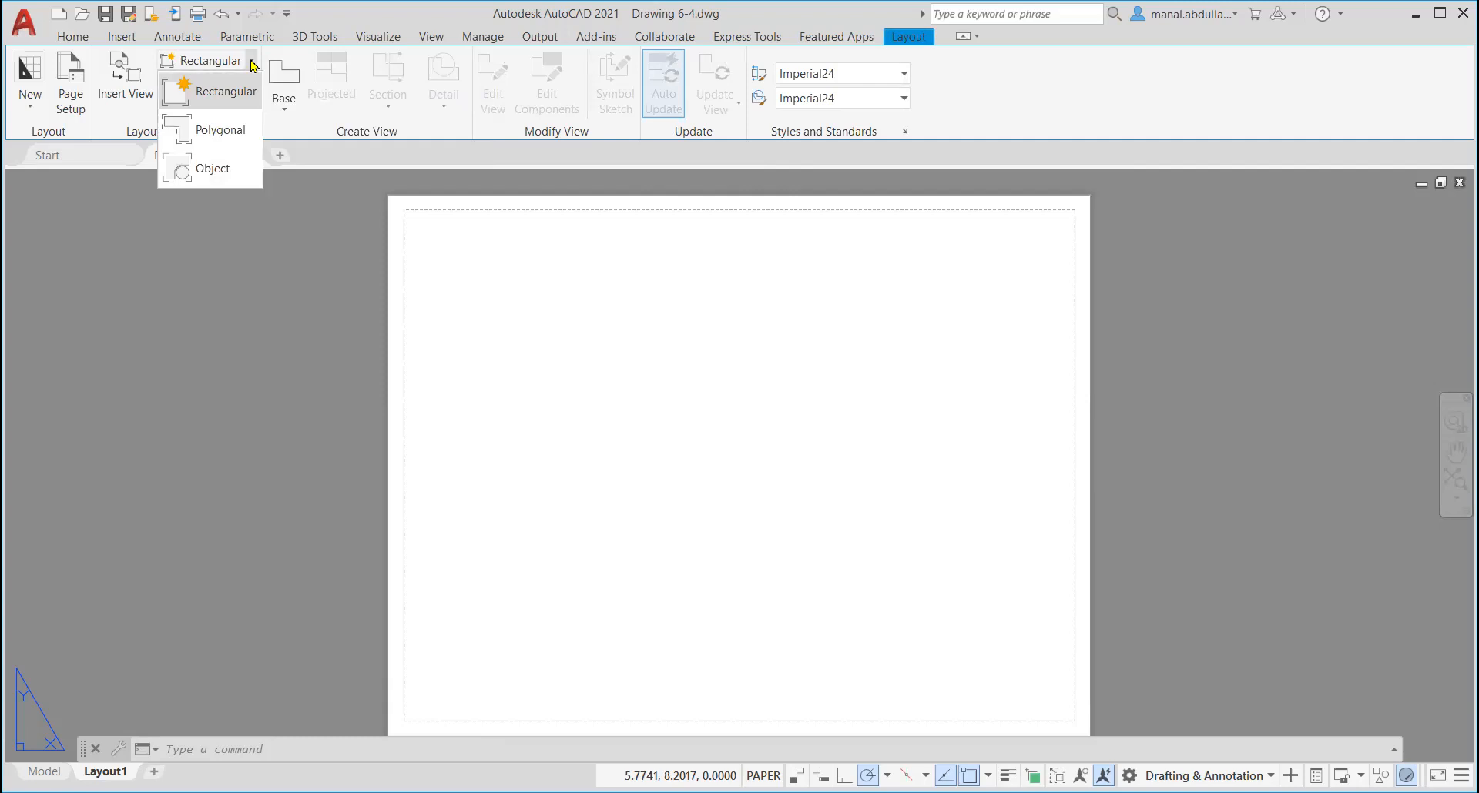
{"action": "left_click", "coordinate": [223, 93]}
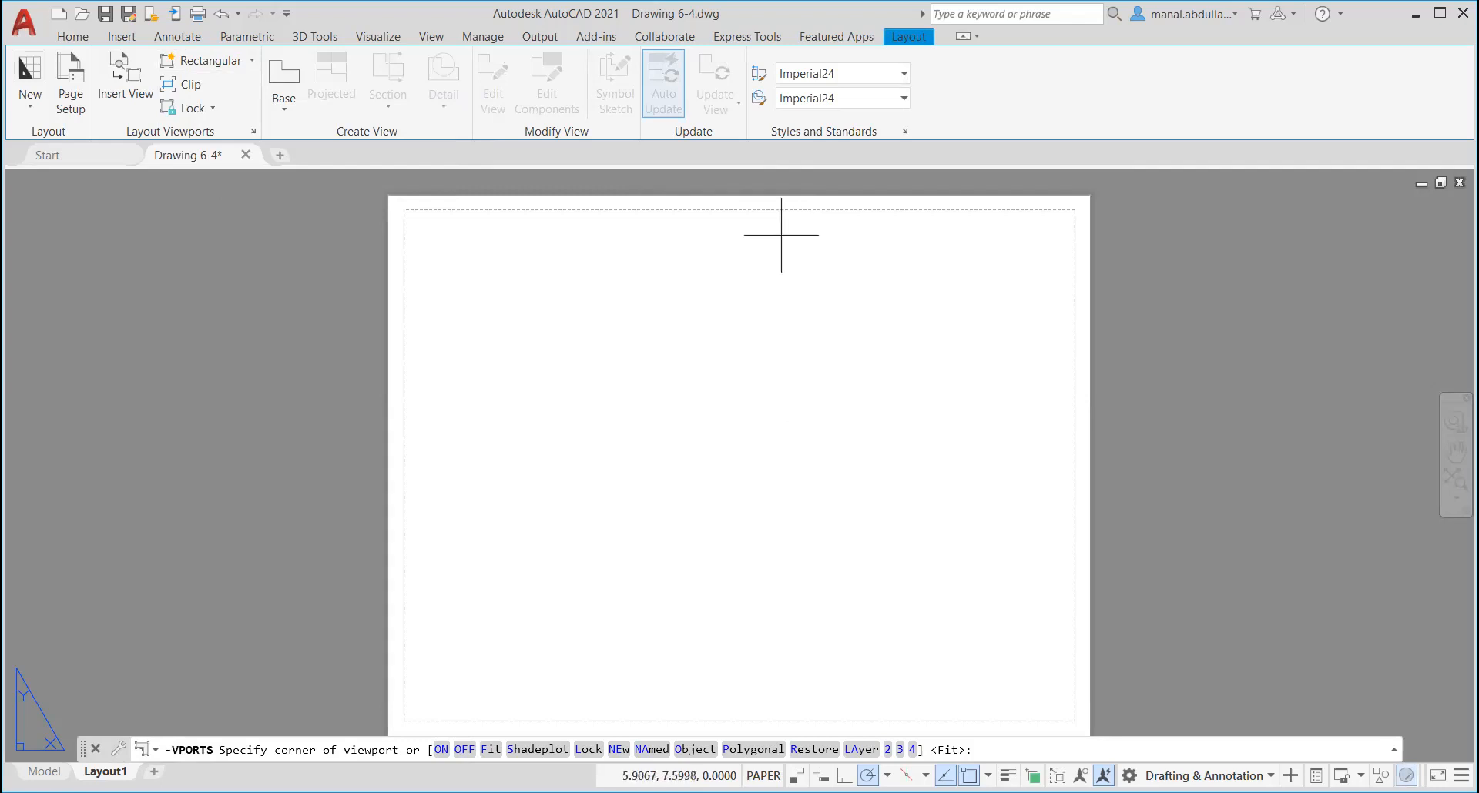
{"action": "left_click", "coordinate": [820, 227]}
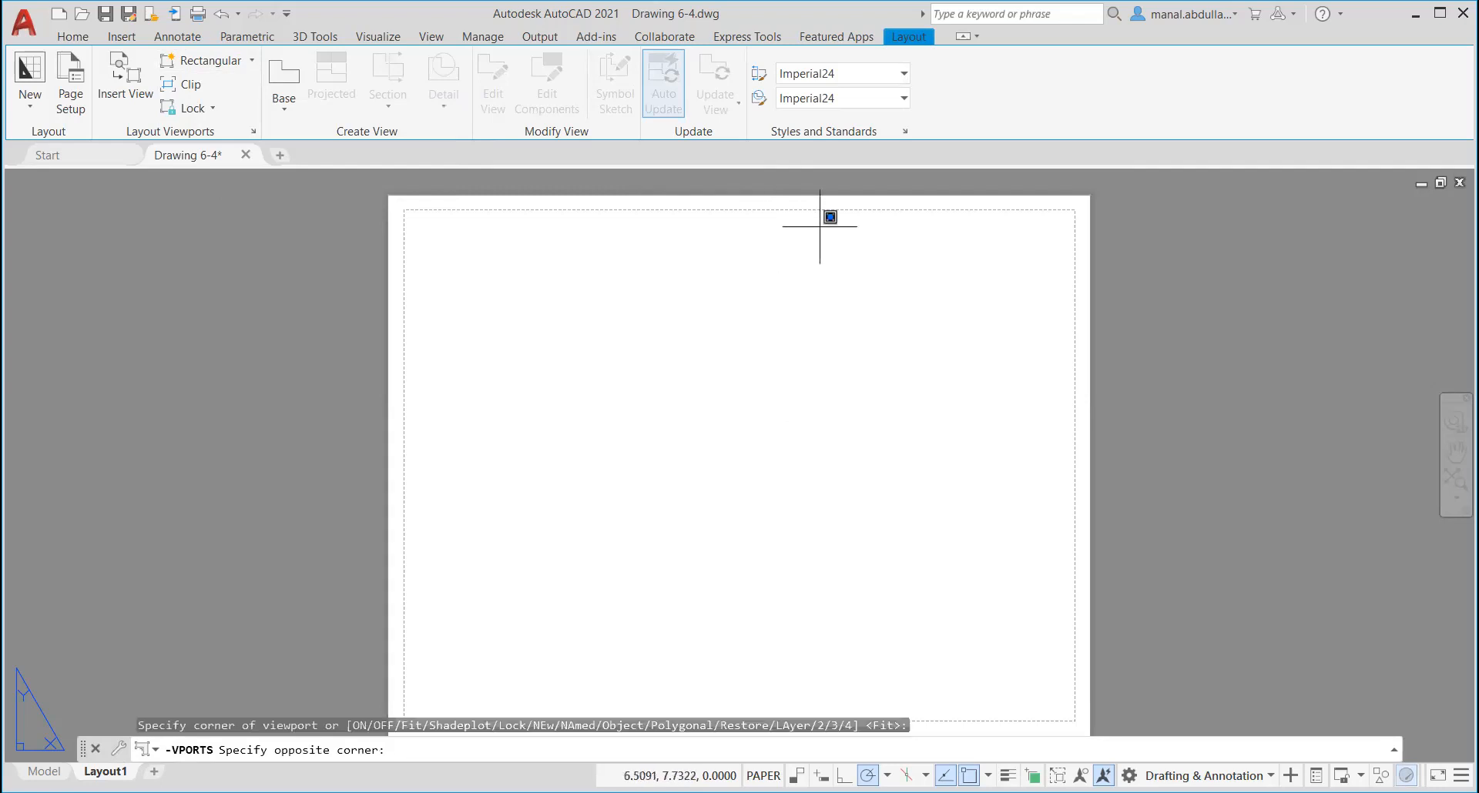
{"action": "left_click", "coordinate": [1060, 353]}
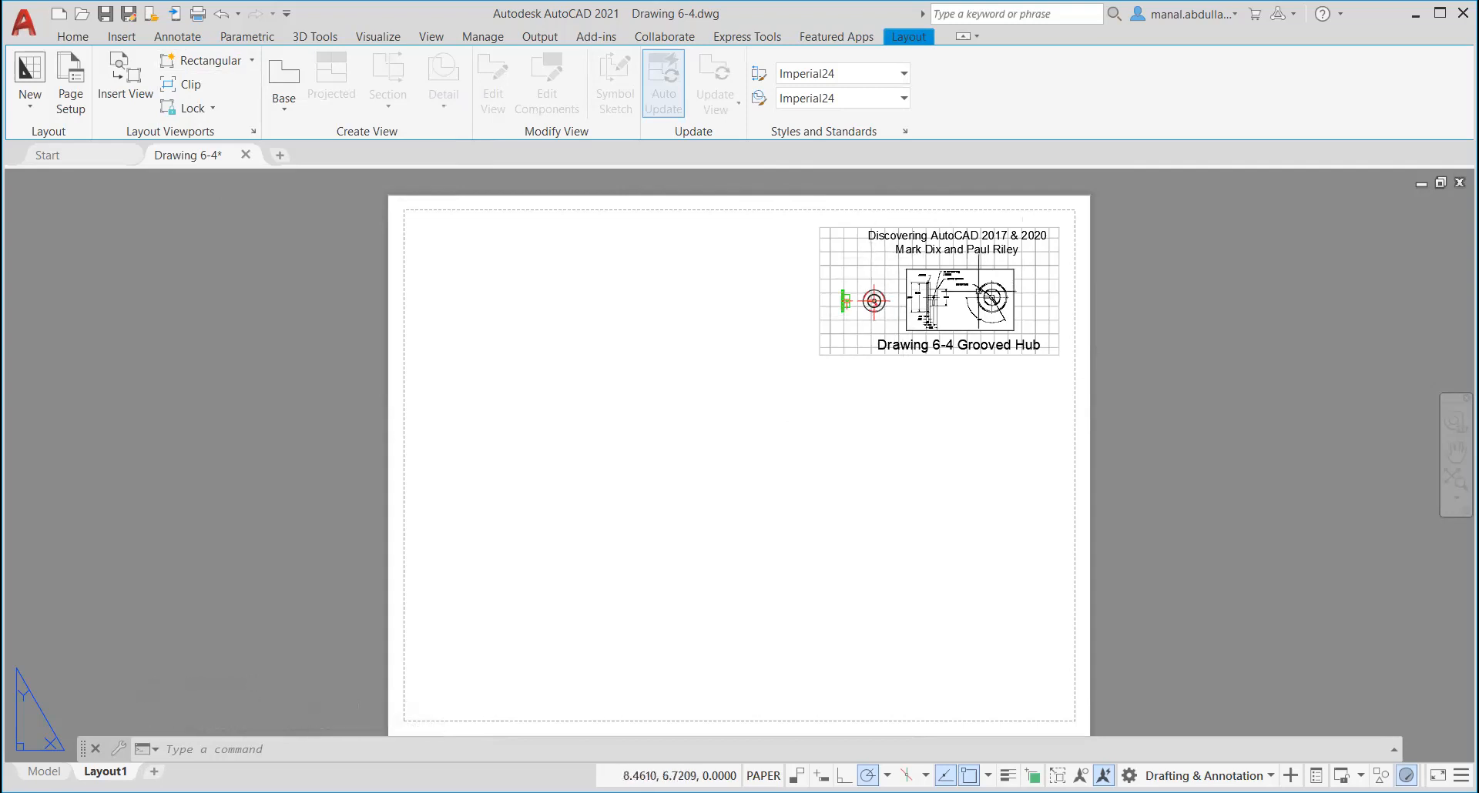
Step: Turn off the grid inside the new viewport and frame its view closely on the front view's centre hole, then return to paper space
{"action": "double_click", "coordinate": [866, 268]}
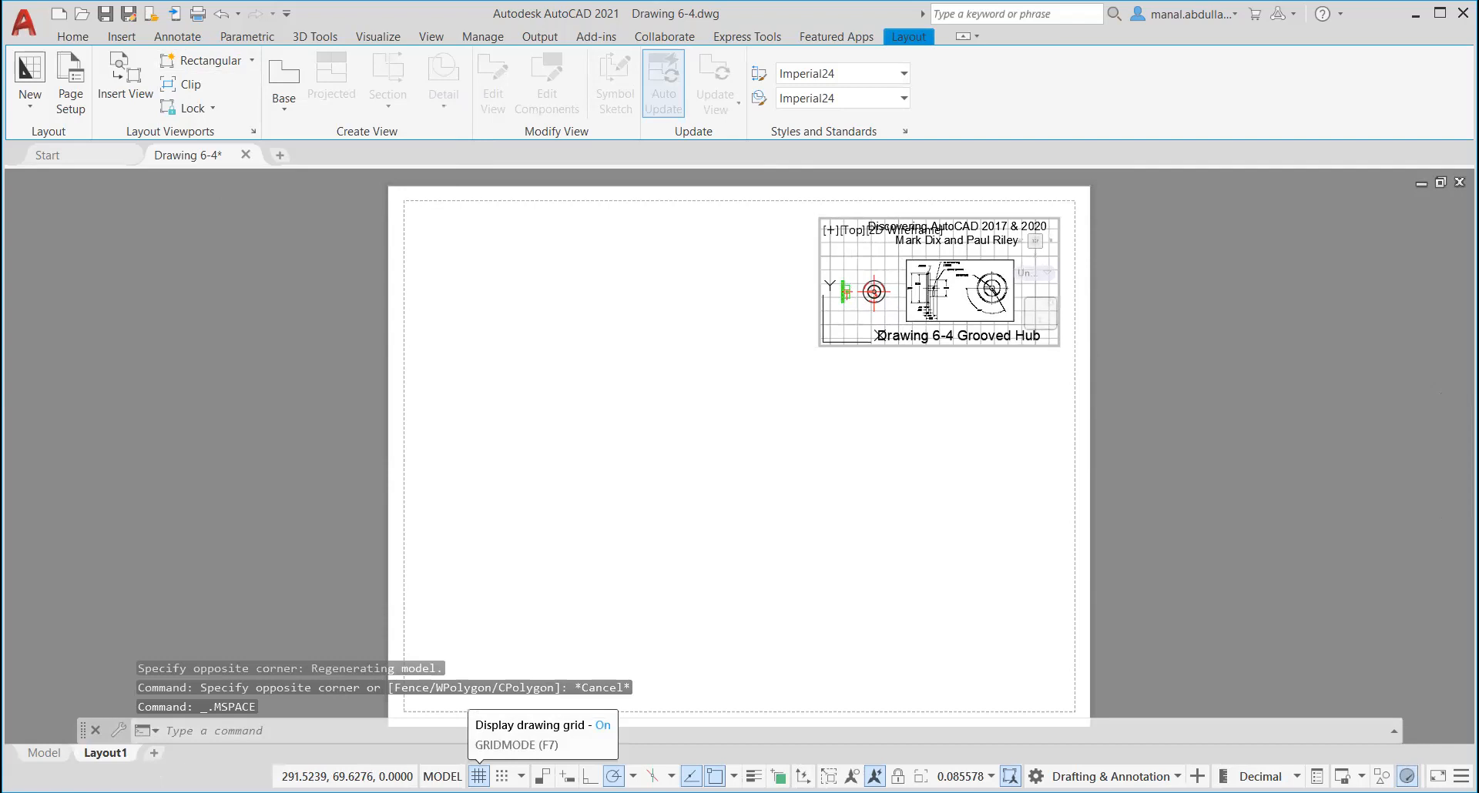
{"action": "left_click", "coordinate": [478, 776]}
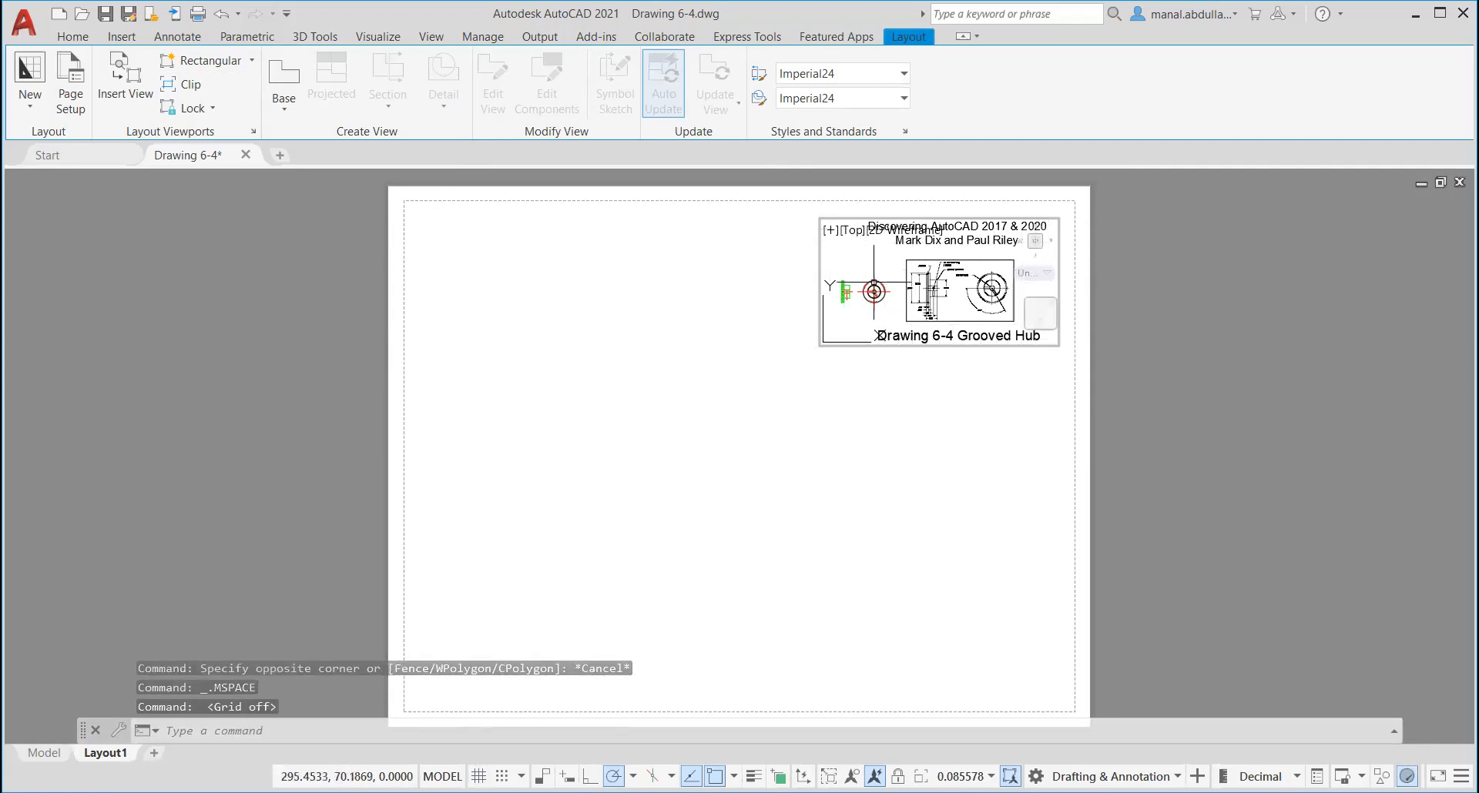
{"action": "scroll", "coordinate": [889, 285], "scroll_direction": "up", "scroll_amount": 3}
{"action": "scroll", "coordinate": [888, 285], "scroll_direction": "up", "scroll_amount": 4}
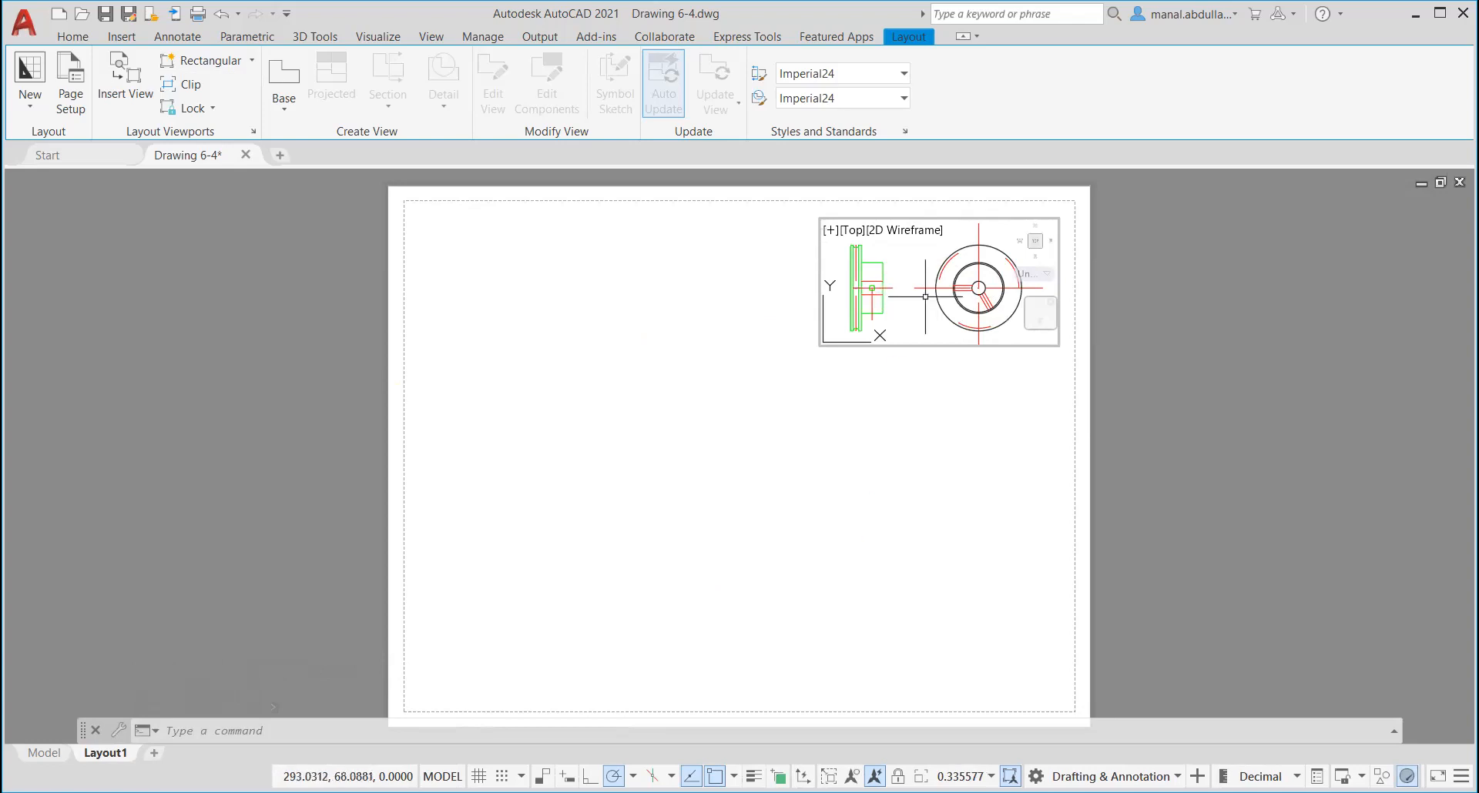
{"action": "scroll", "coordinate": [948, 297], "scroll_direction": "up", "scroll_amount": 4}
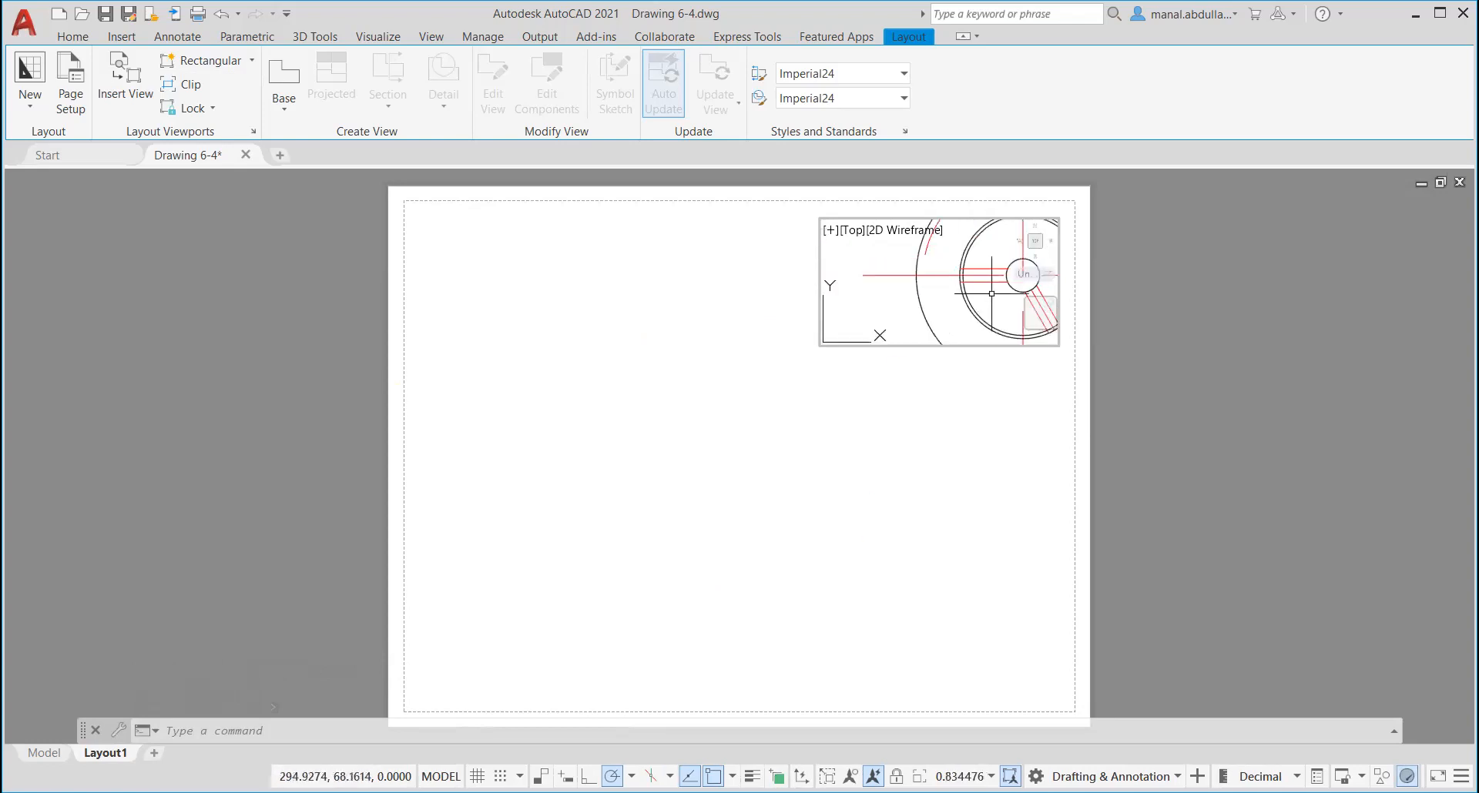
{"action": "mouse_move", "coordinate": [992, 295]}
{"action": "middle_mouse_down"}
{"action": "mouse_move", "coordinate": [882, 302]}
{"action": "mouse_move", "coordinate": [930, 306]}
{"action": "middle_mouse_up"}
{"action": "scroll", "coordinate": [883, 296], "scroll_direction": "up", "scroll_amount": 4}
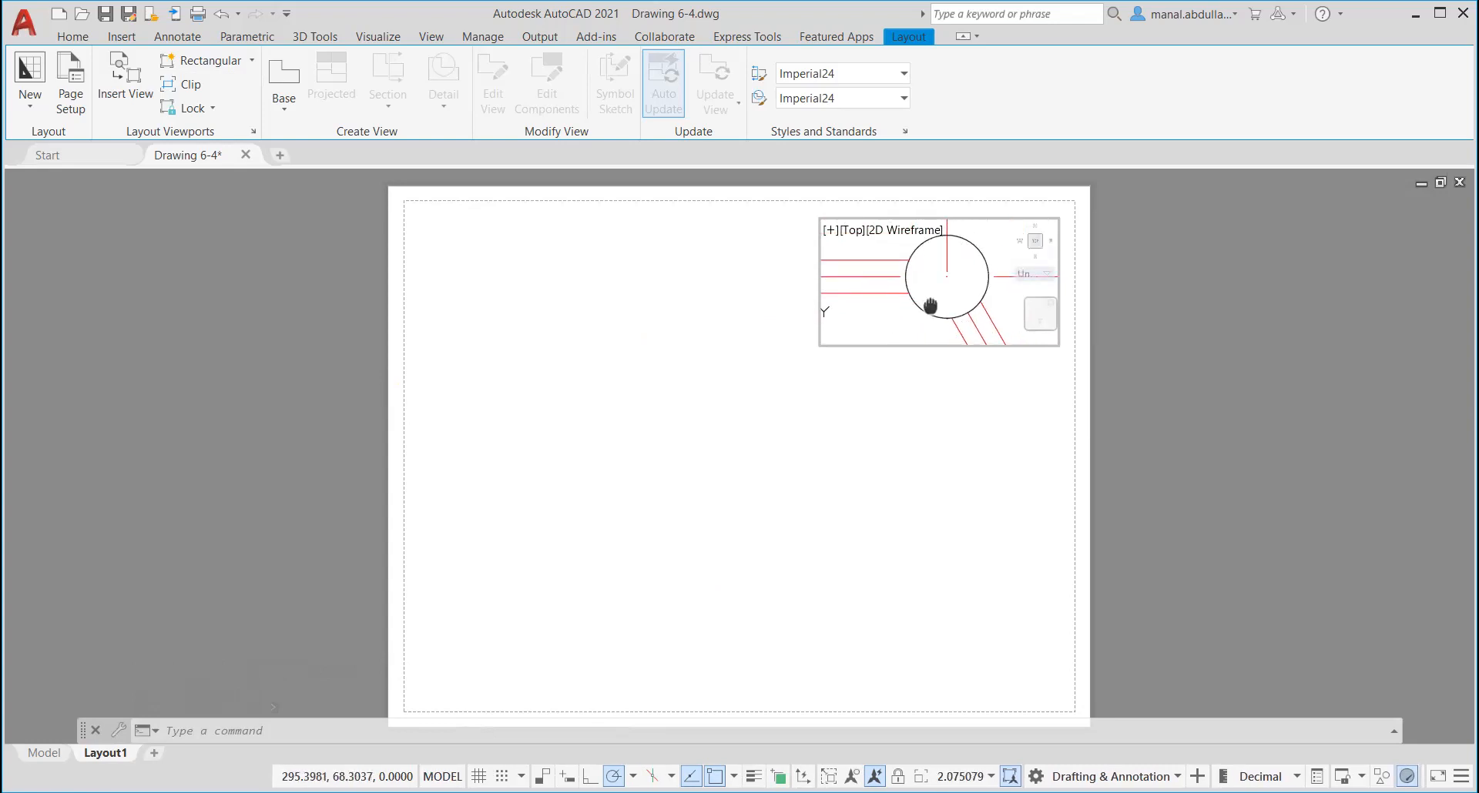
{"action": "middle_click_drag", "start_coordinate": [930, 305], "coordinate": [954, 305]}
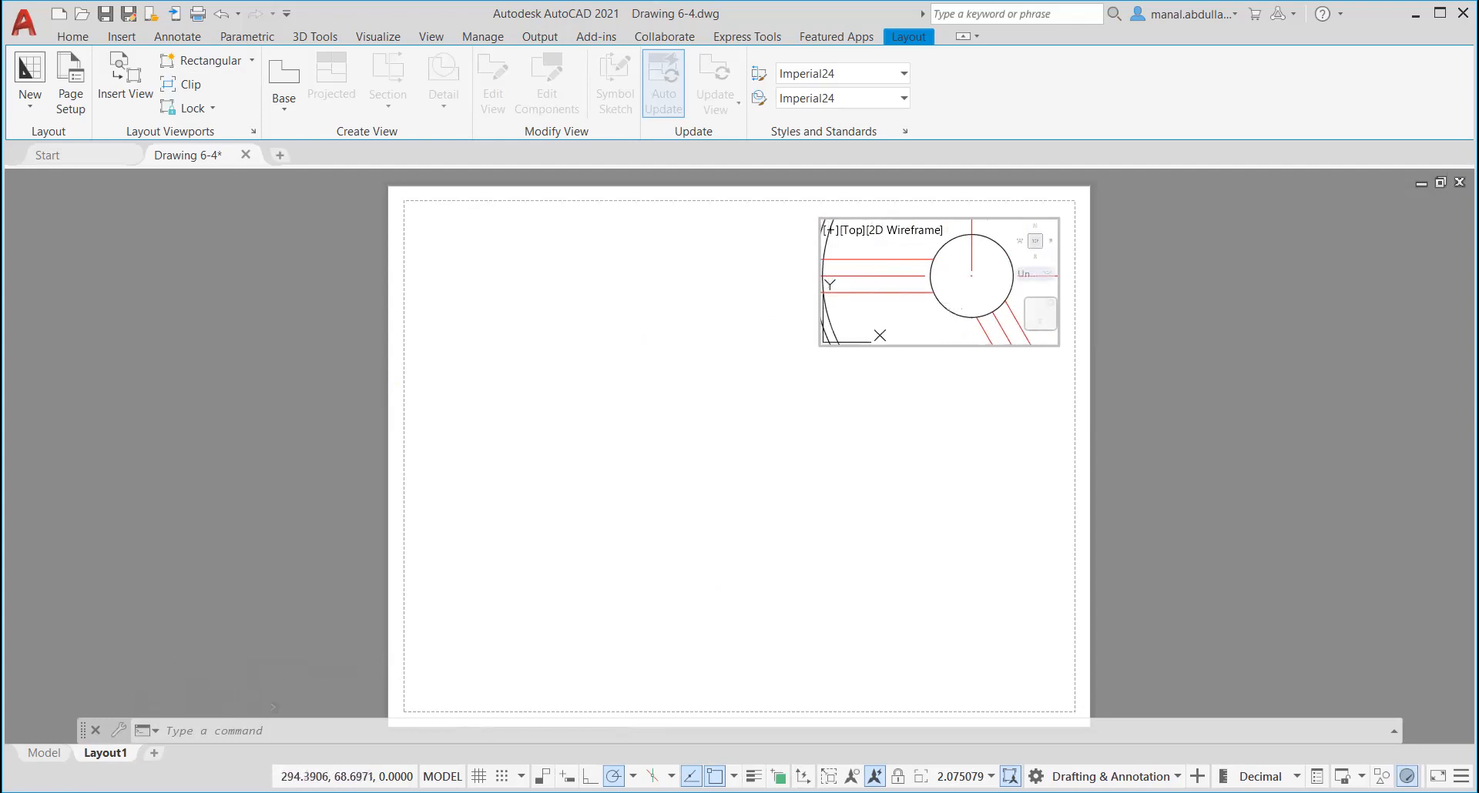
{"action": "double_click", "coordinate": [747, 312]}
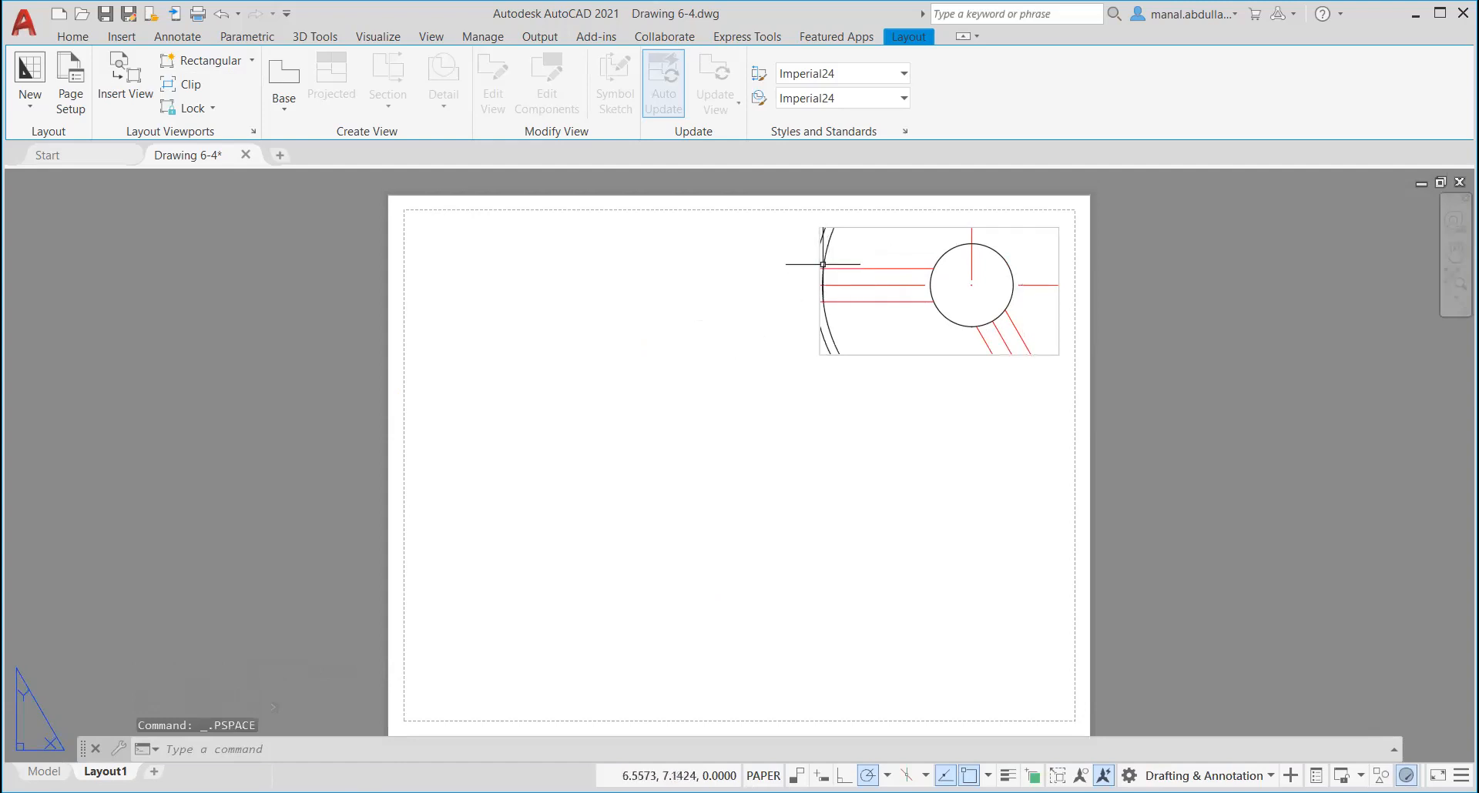
Step: Narrow the viewport by stretching its left edge inward until the hub circle arcs are cropped out
{"action": "left_click", "coordinate": [818, 263]}
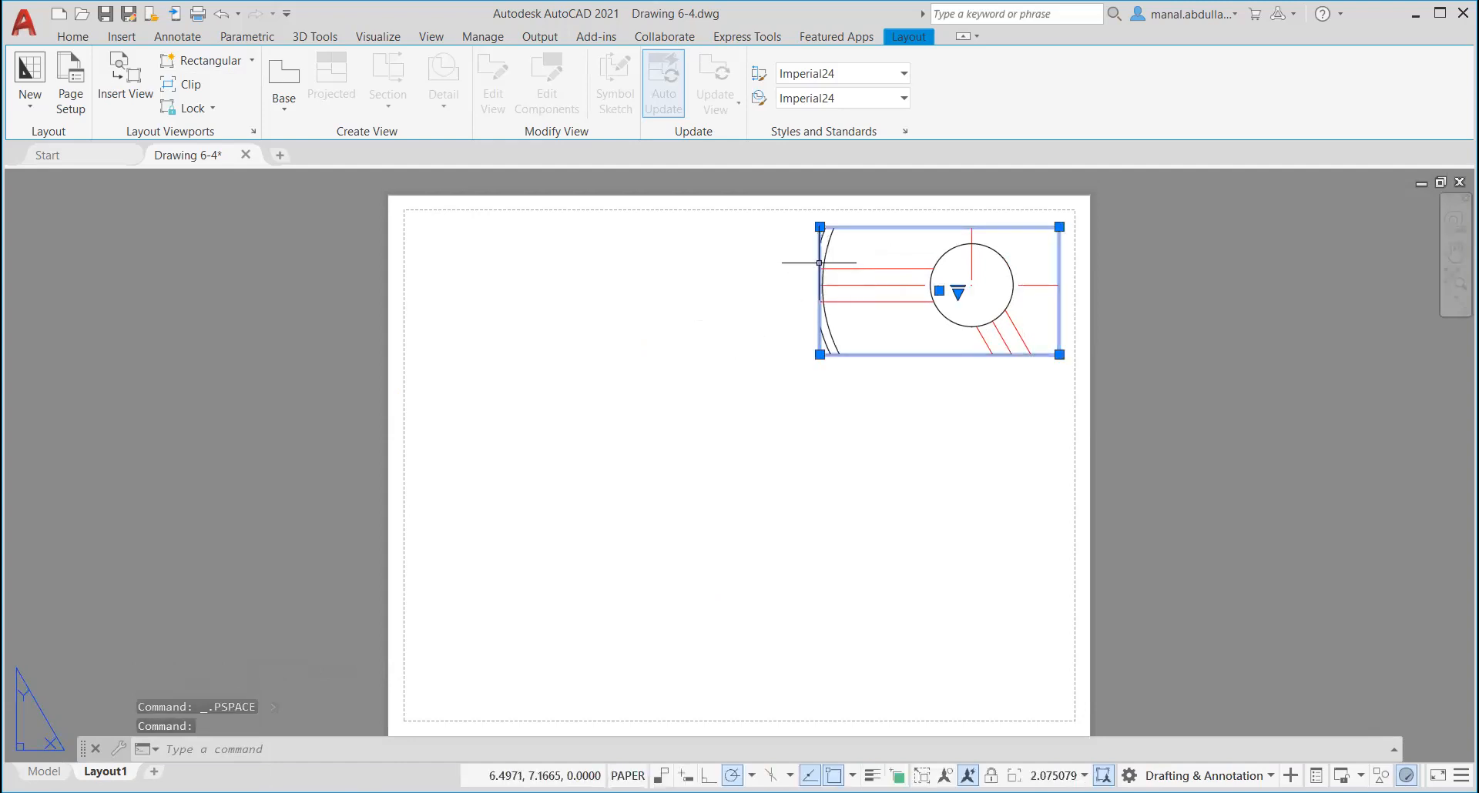
{"action": "left_click", "coordinate": [820, 355]}
{"action": "left_click", "coordinate": [849, 354]}
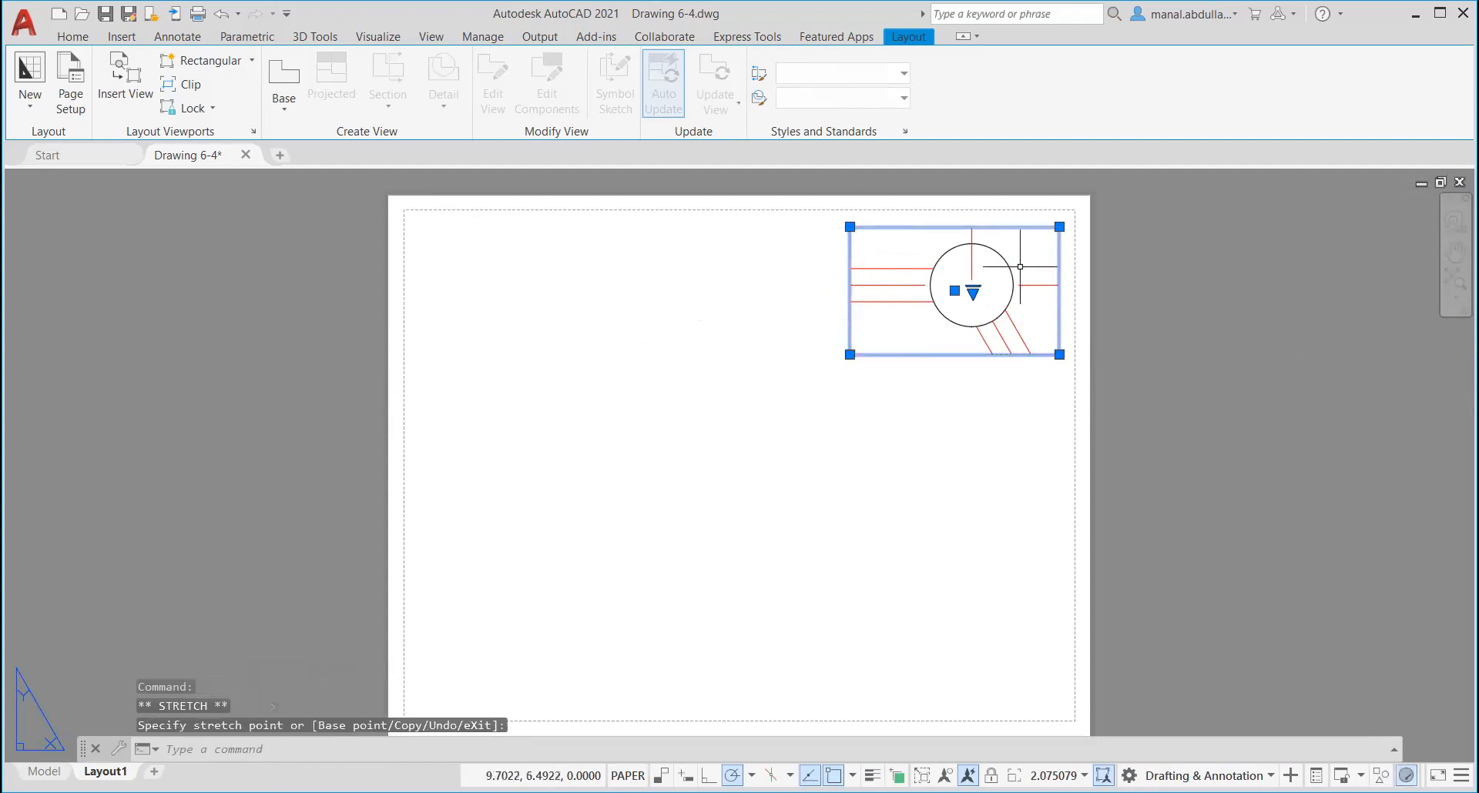
{"action": "key", "text": "Escape"}
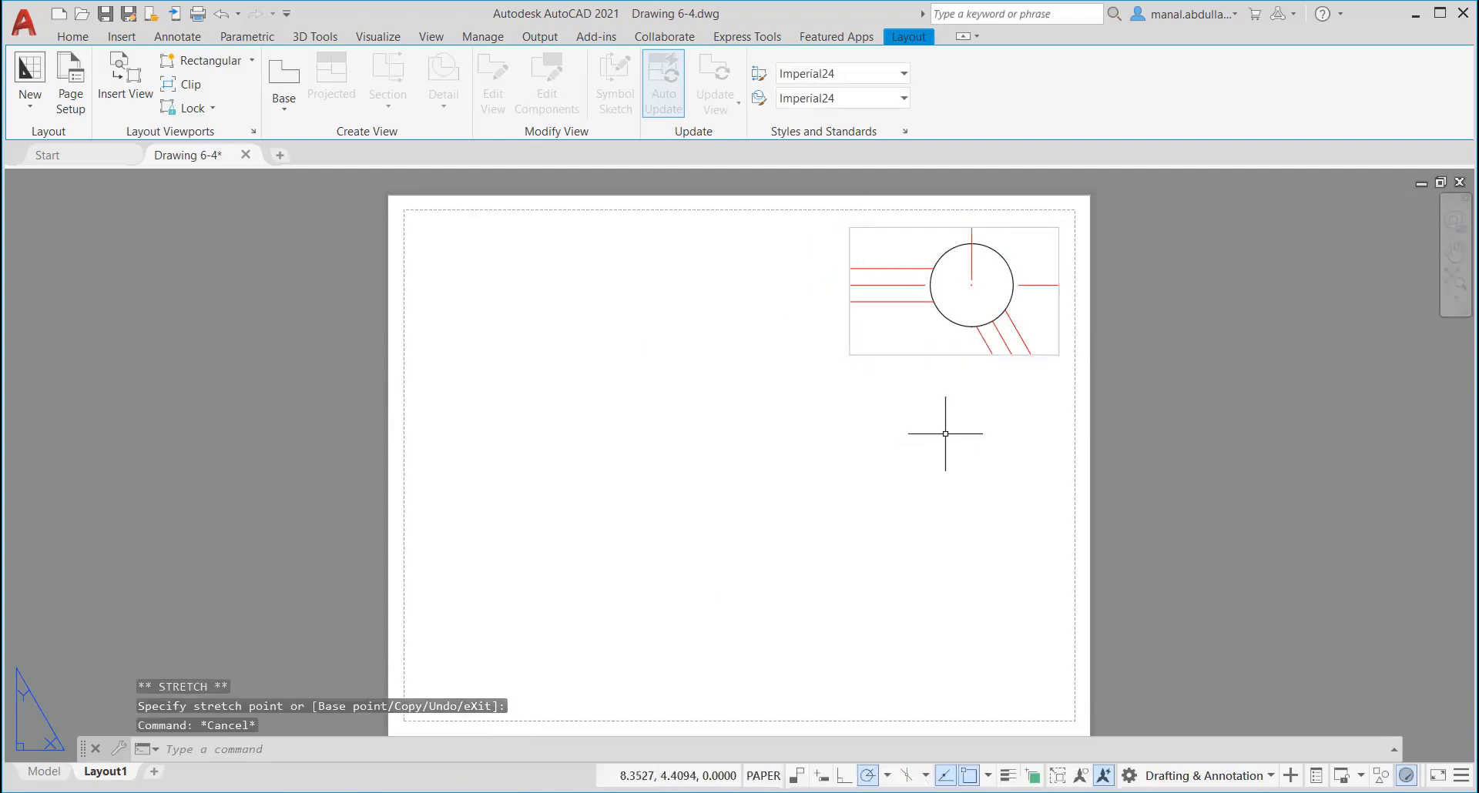
Step: Create a large rectangular viewport in the lower-right part of the sheet, below the centre hole detail
{"action": "left_click", "coordinate": [252, 62]}
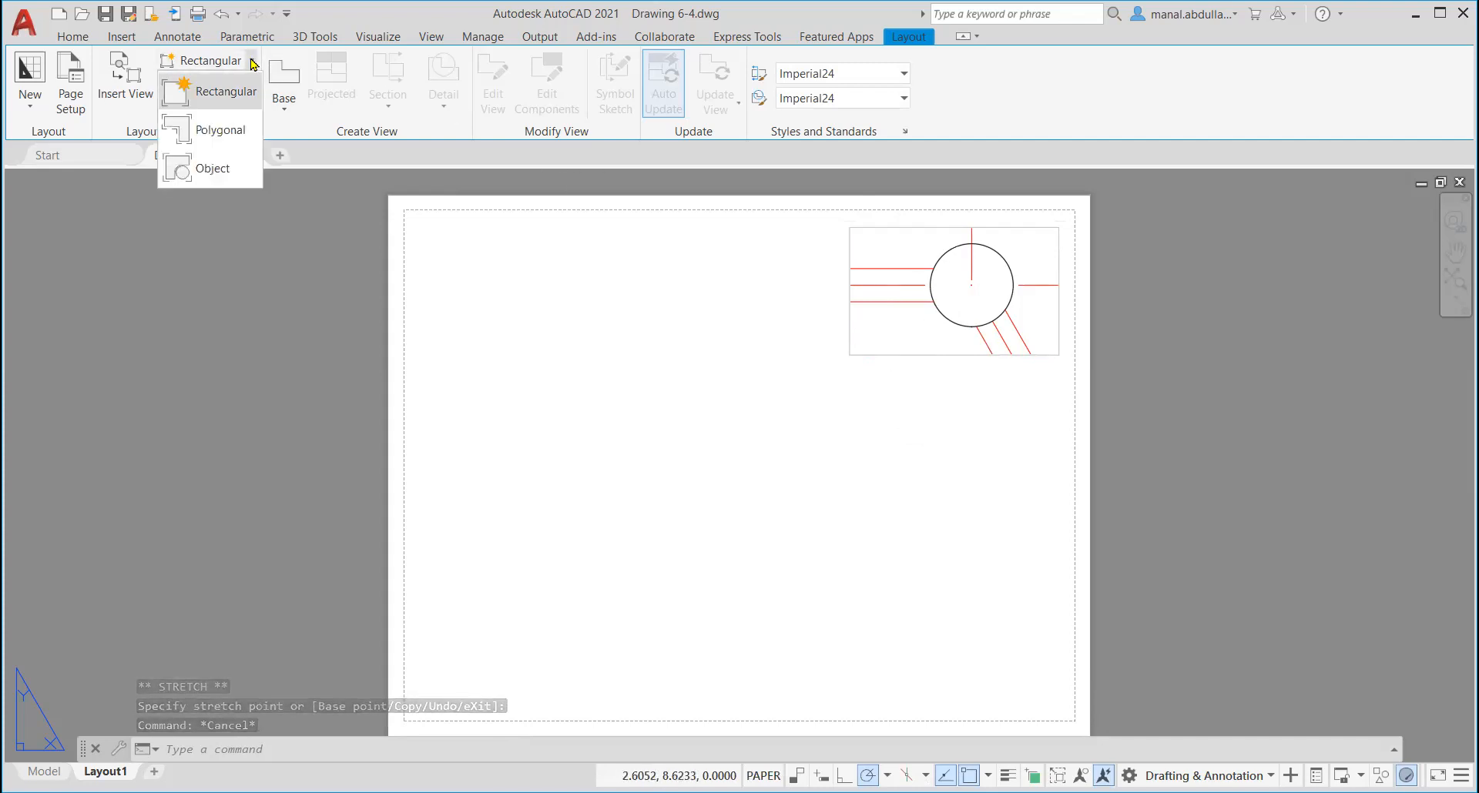
{"action": "left_click", "coordinate": [221, 93]}
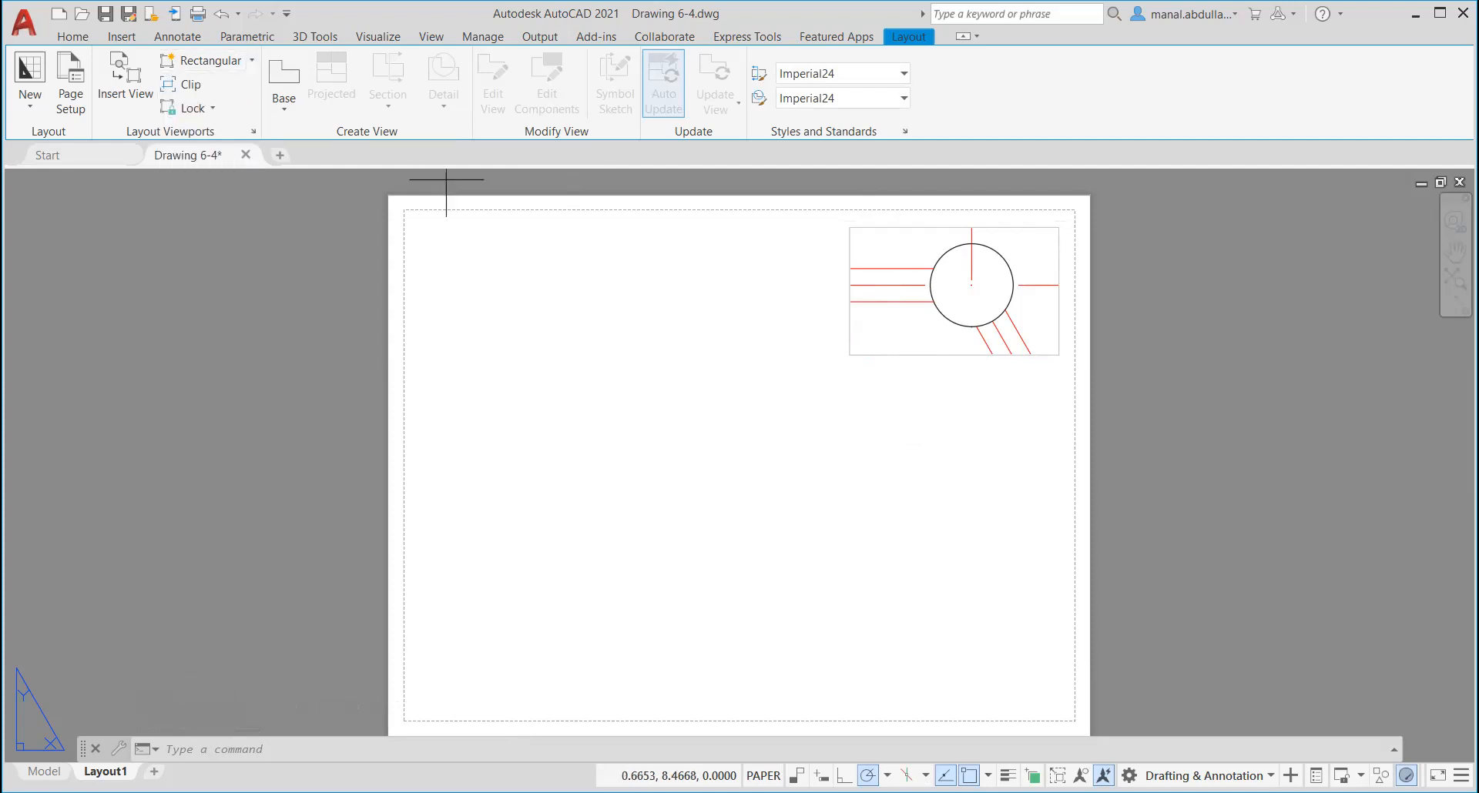
{"action": "left_click", "coordinate": [1060, 388]}
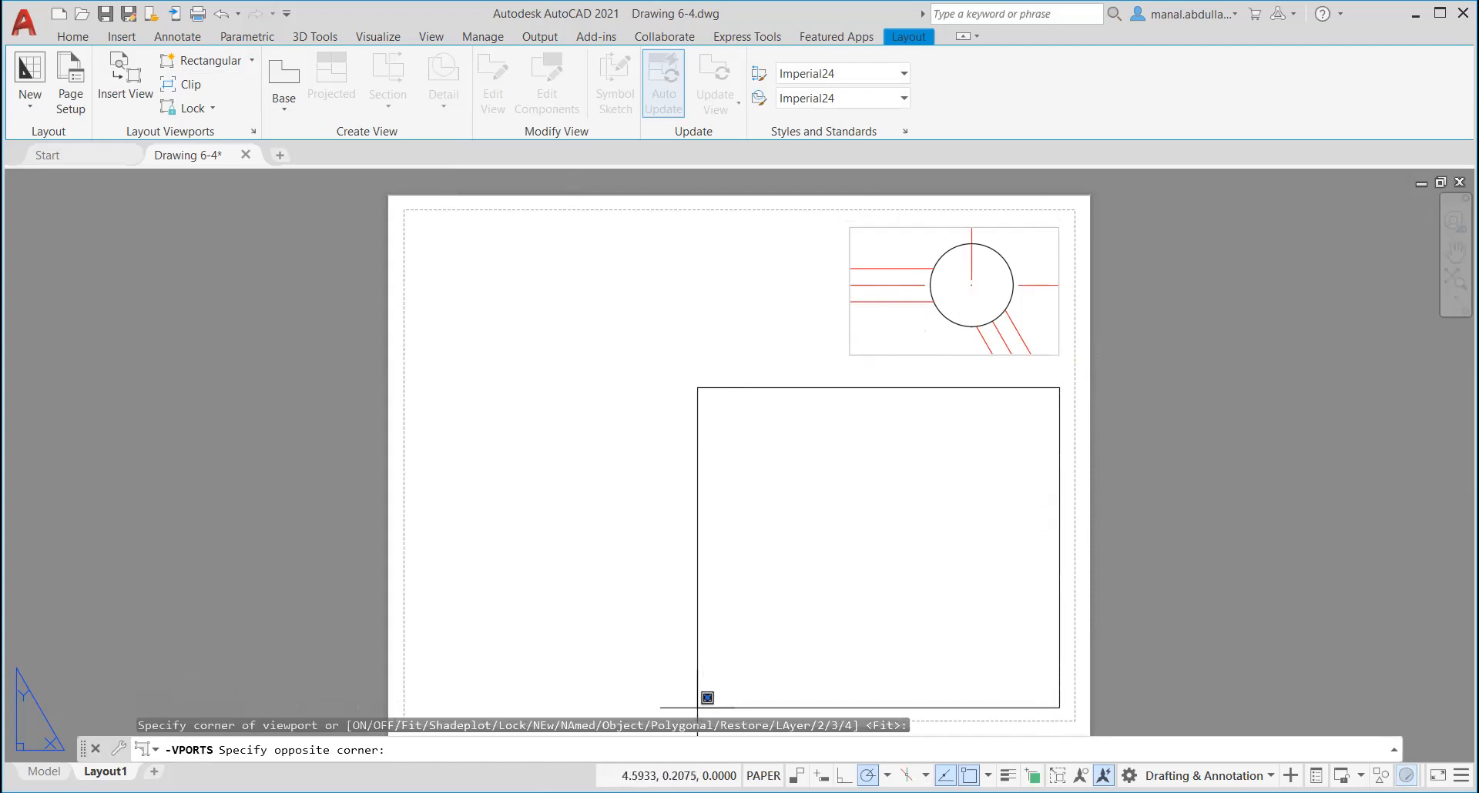
{"action": "left_click", "coordinate": [697, 707]}
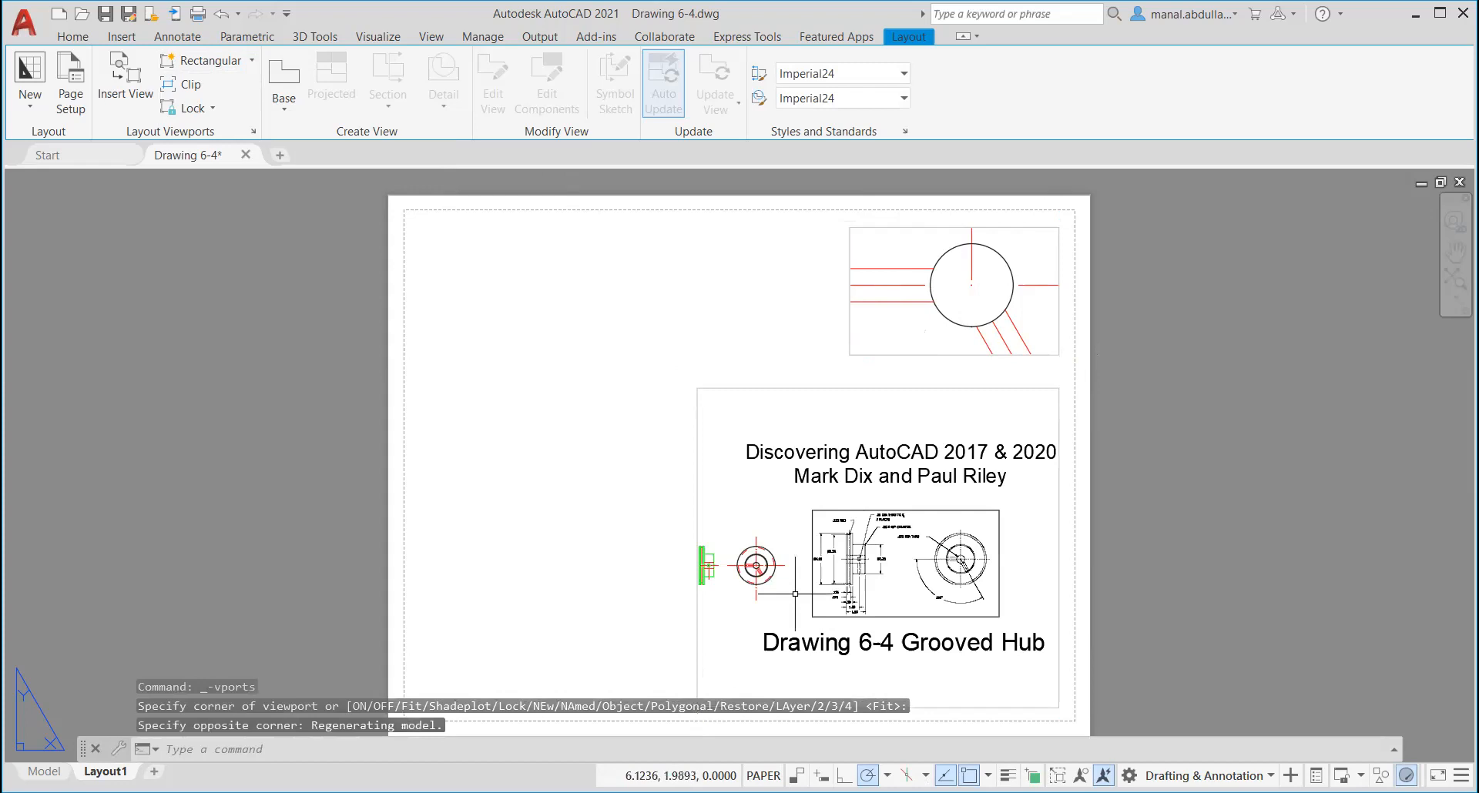
Step: Frame the side and front hub views together inside the new viewport, lock the viewport and return to paper space
{"action": "double_click", "coordinate": [757, 516]}
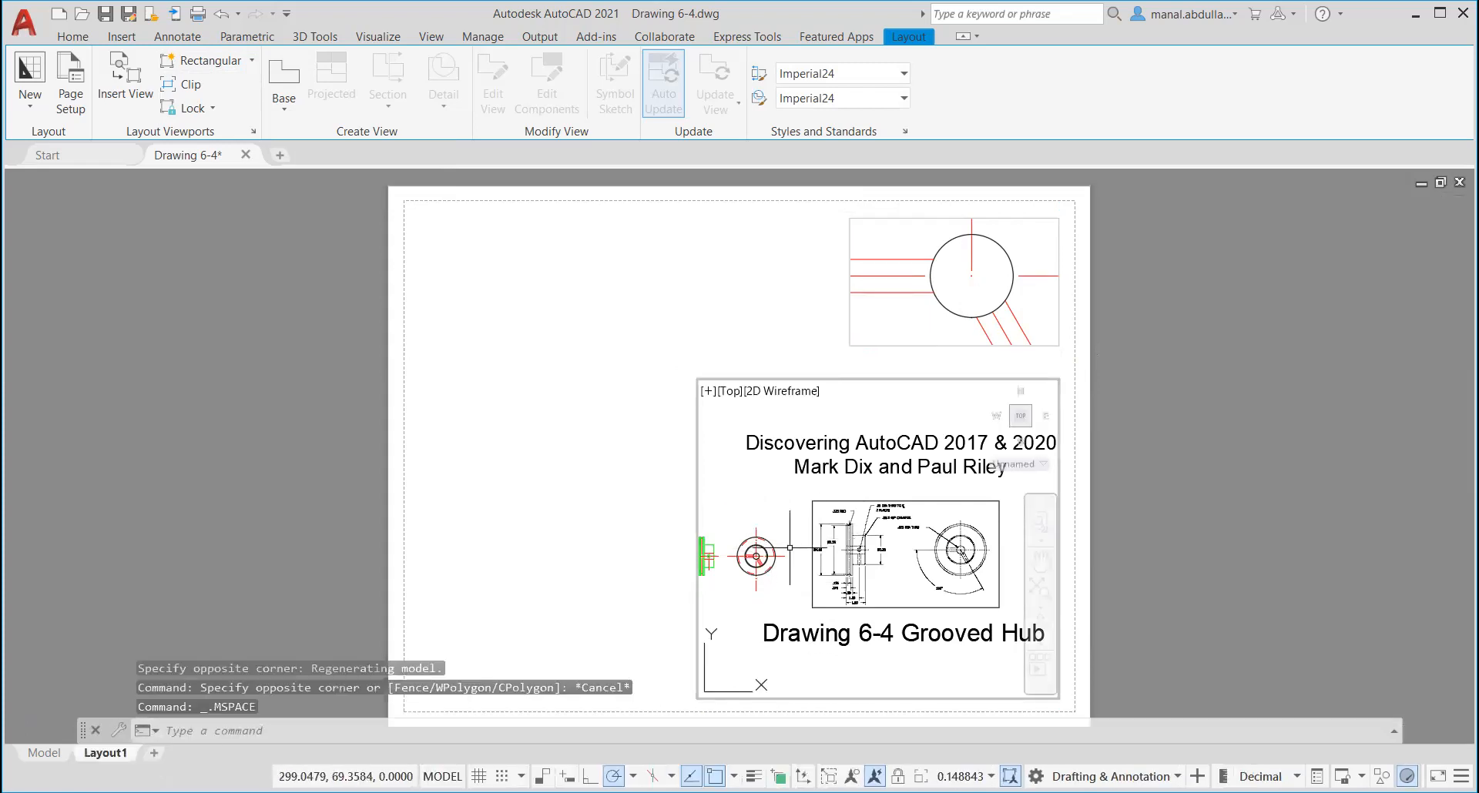
{"action": "scroll", "coordinate": [794, 555], "scroll_direction": "up", "scroll_amount": 2}
{"action": "middle_click_drag", "start_coordinate": [801, 548], "coordinate": [1009, 525]}
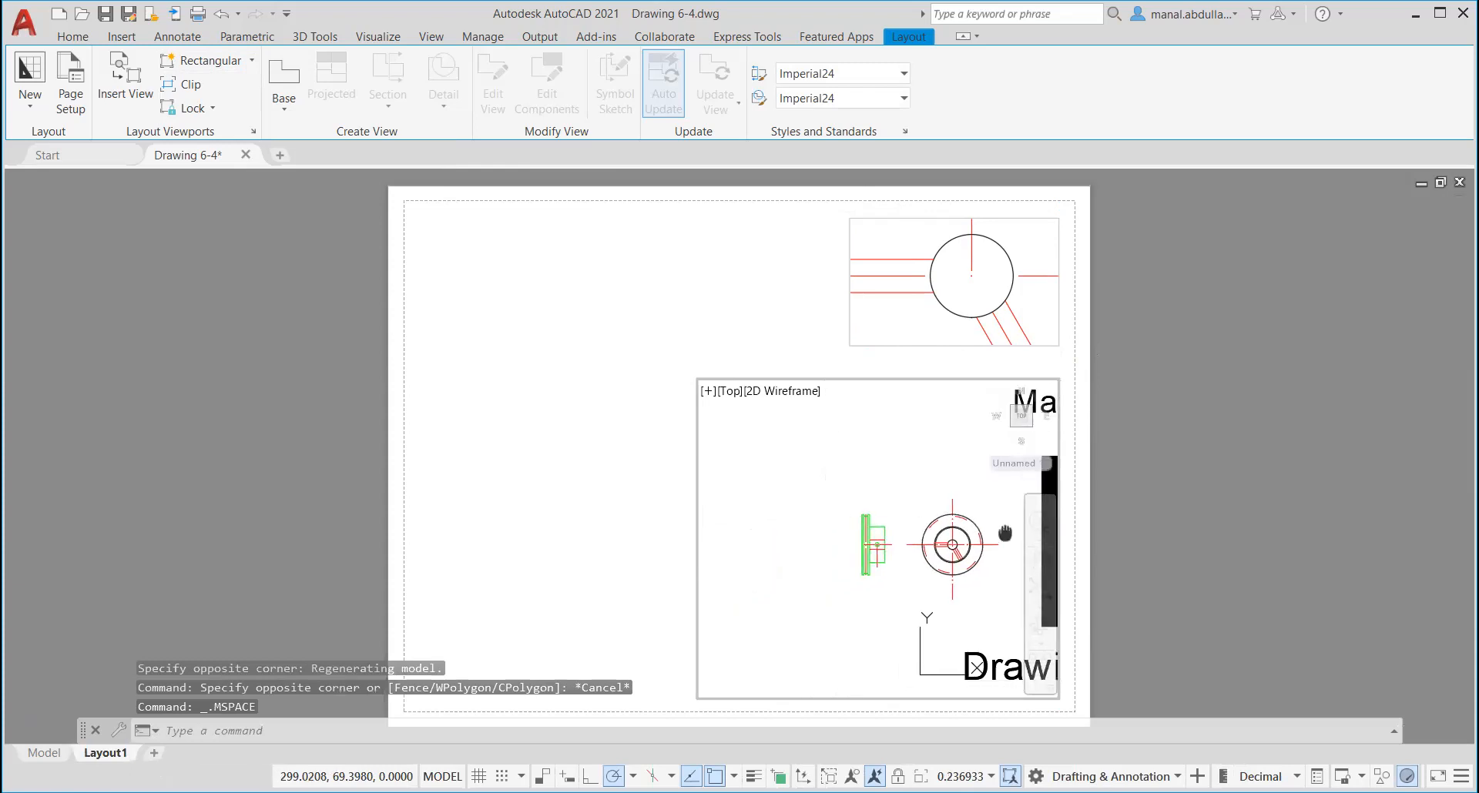
{"action": "scroll", "coordinate": [961, 531], "scroll_direction": "up", "scroll_amount": 4}
{"action": "scroll", "coordinate": [1001, 517], "scroll_direction": "down", "scroll_amount": 2}
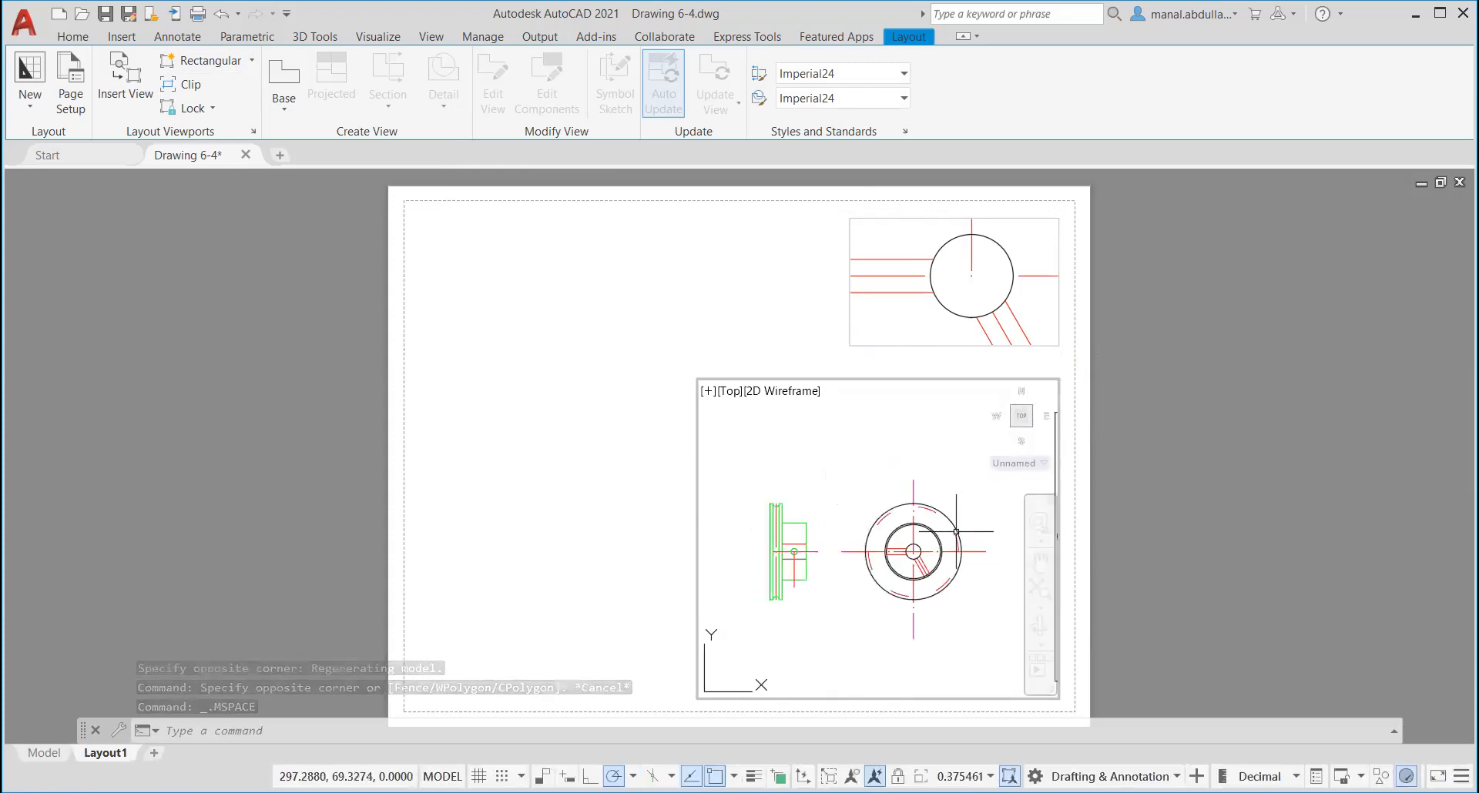
{"action": "mouse_move", "coordinate": [972, 526]}
{"action": "middle_mouse_down"}
{"action": "mouse_move", "coordinate": [1029, 516]}
{"action": "mouse_move", "coordinate": [982, 543]}
{"action": "middle_mouse_up"}
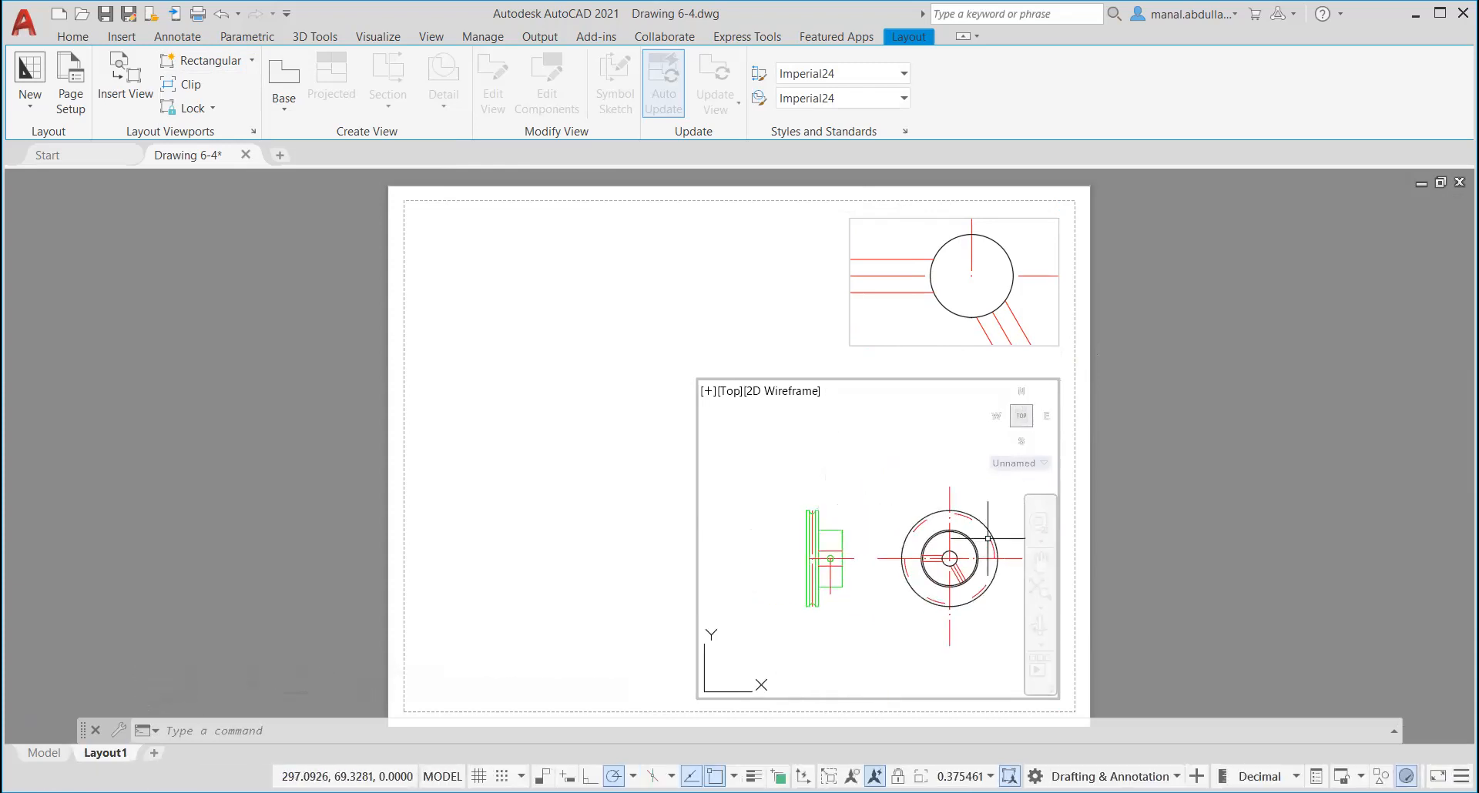
{"action": "scroll", "coordinate": [953, 543], "scroll_direction": "up", "scroll_amount": 2}
{"action": "scroll", "coordinate": [953, 542], "scroll_direction": "down", "scroll_amount": 2}
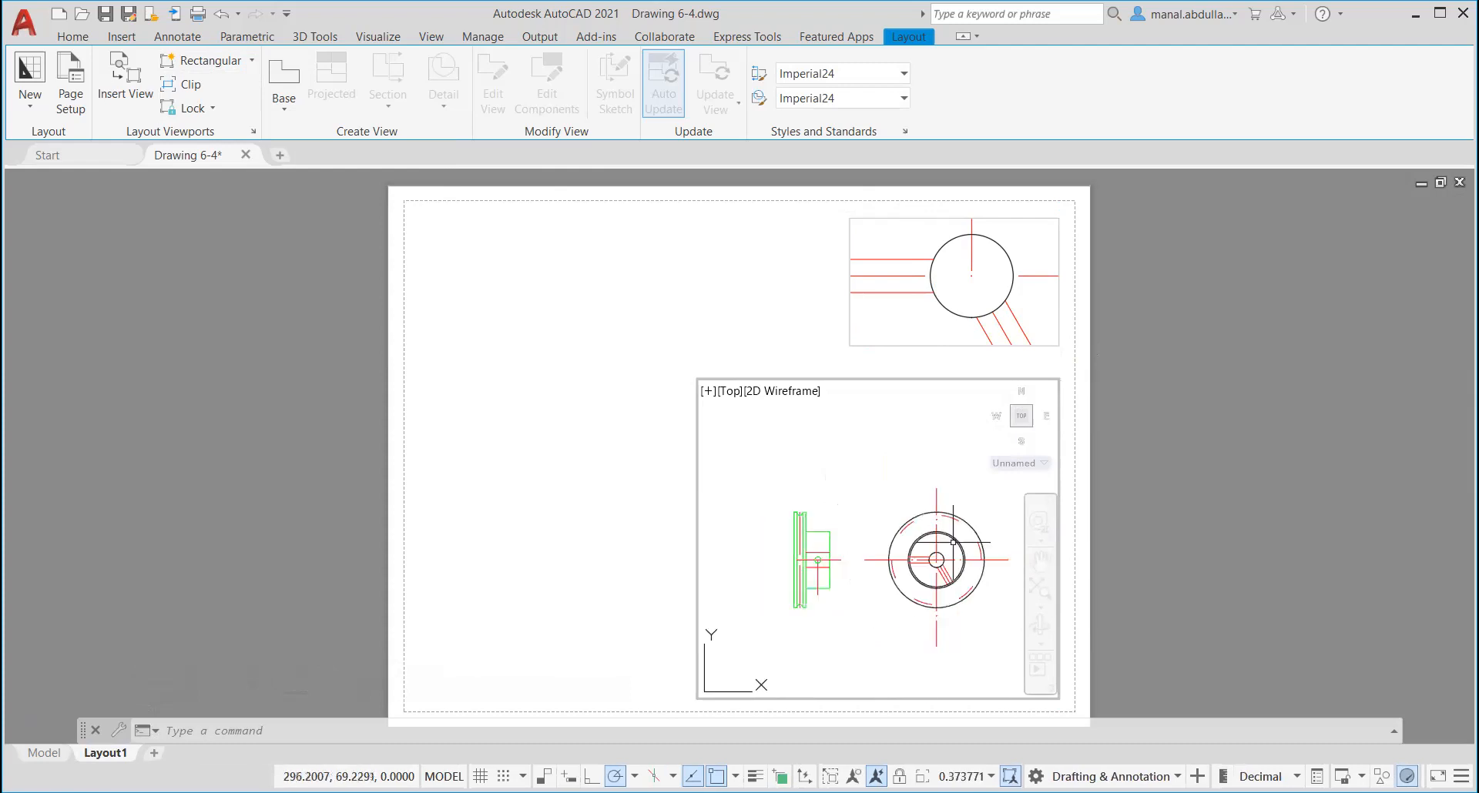
{"action": "scroll", "coordinate": [954, 542], "scroll_direction": "up", "scroll_amount": 2}
{"action": "middle_click_drag", "start_coordinate": [953, 542], "coordinate": [990, 528]}
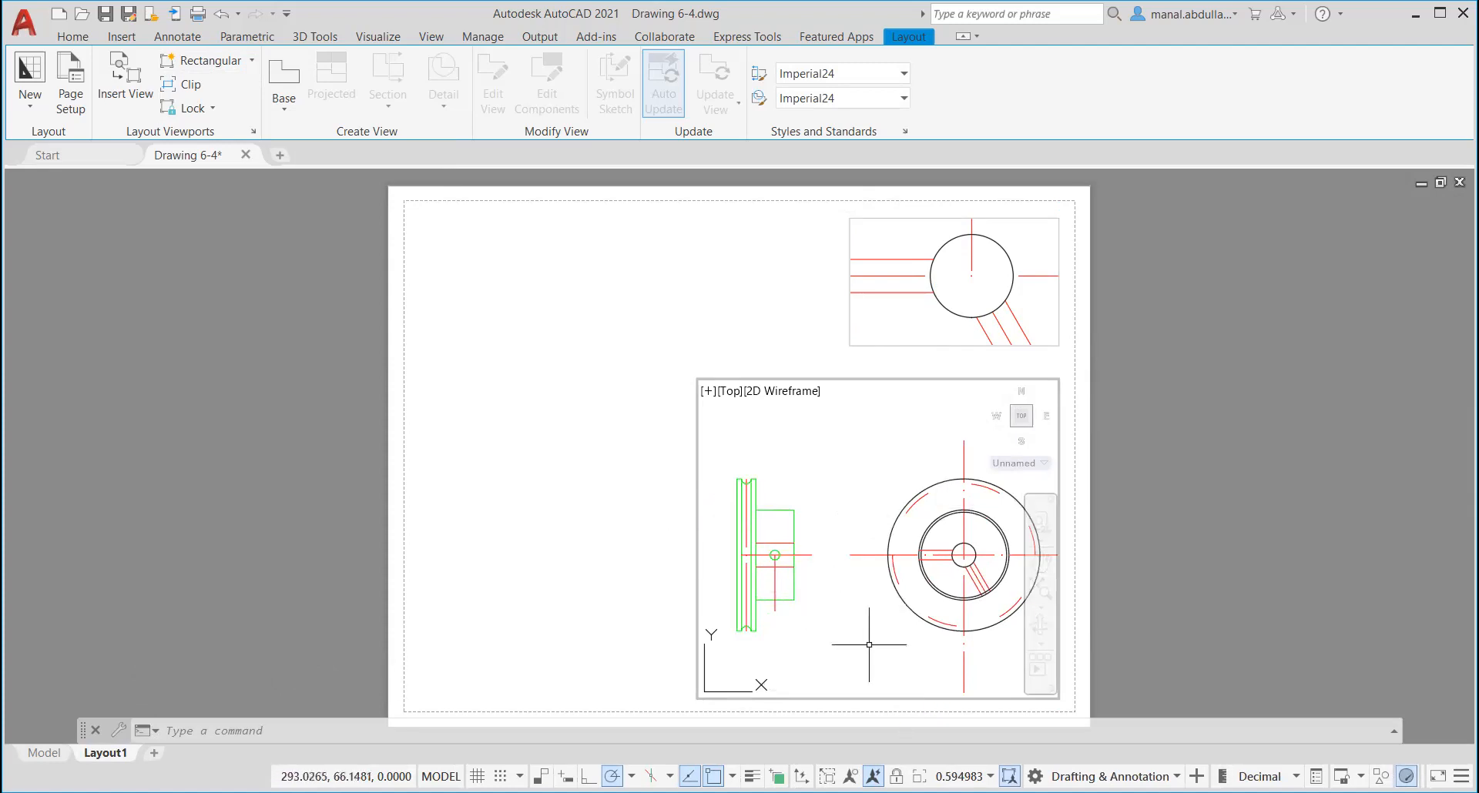
{"action": "left_click", "coordinate": [896, 777]}
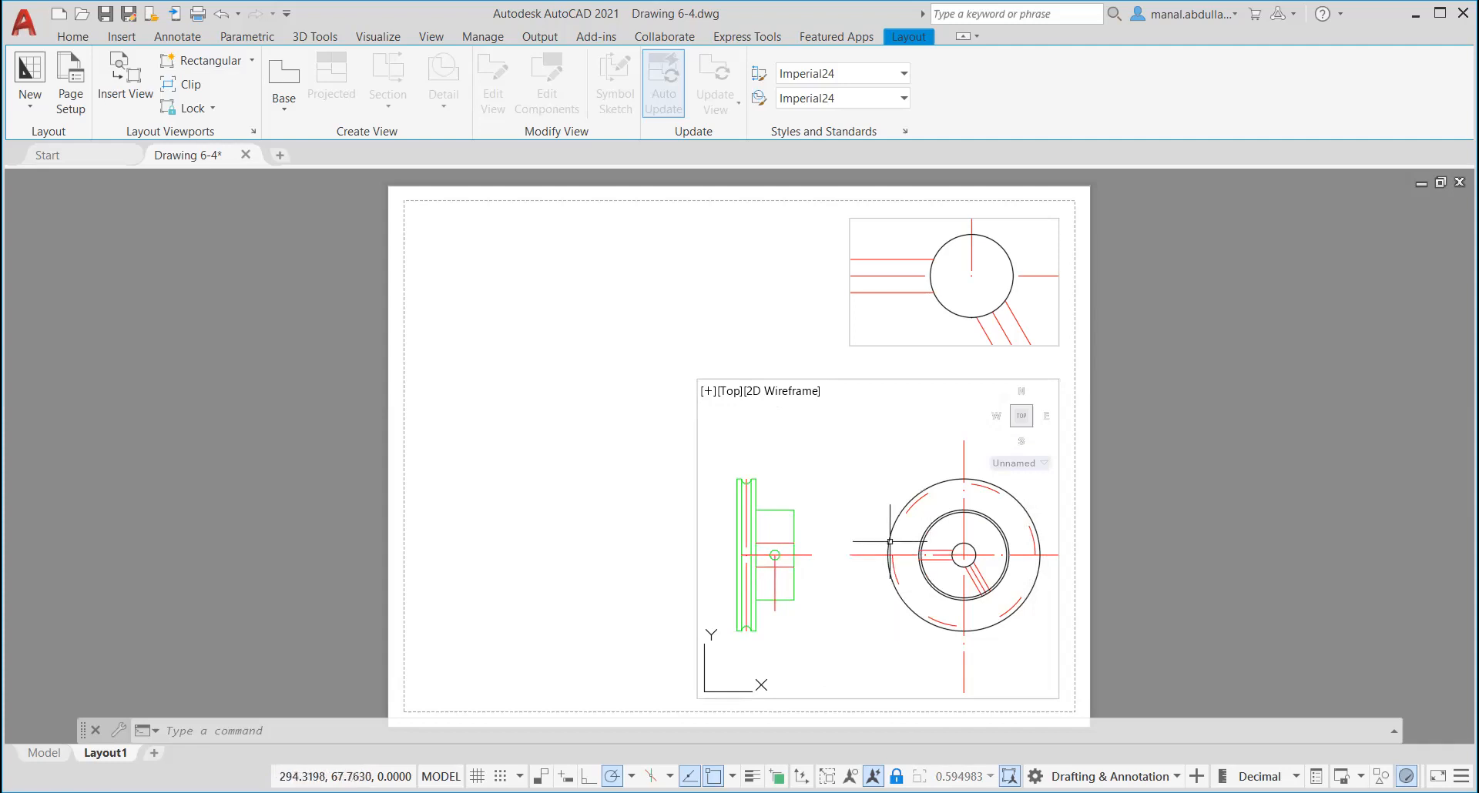
{"action": "double_click", "coordinate": [592, 560]}
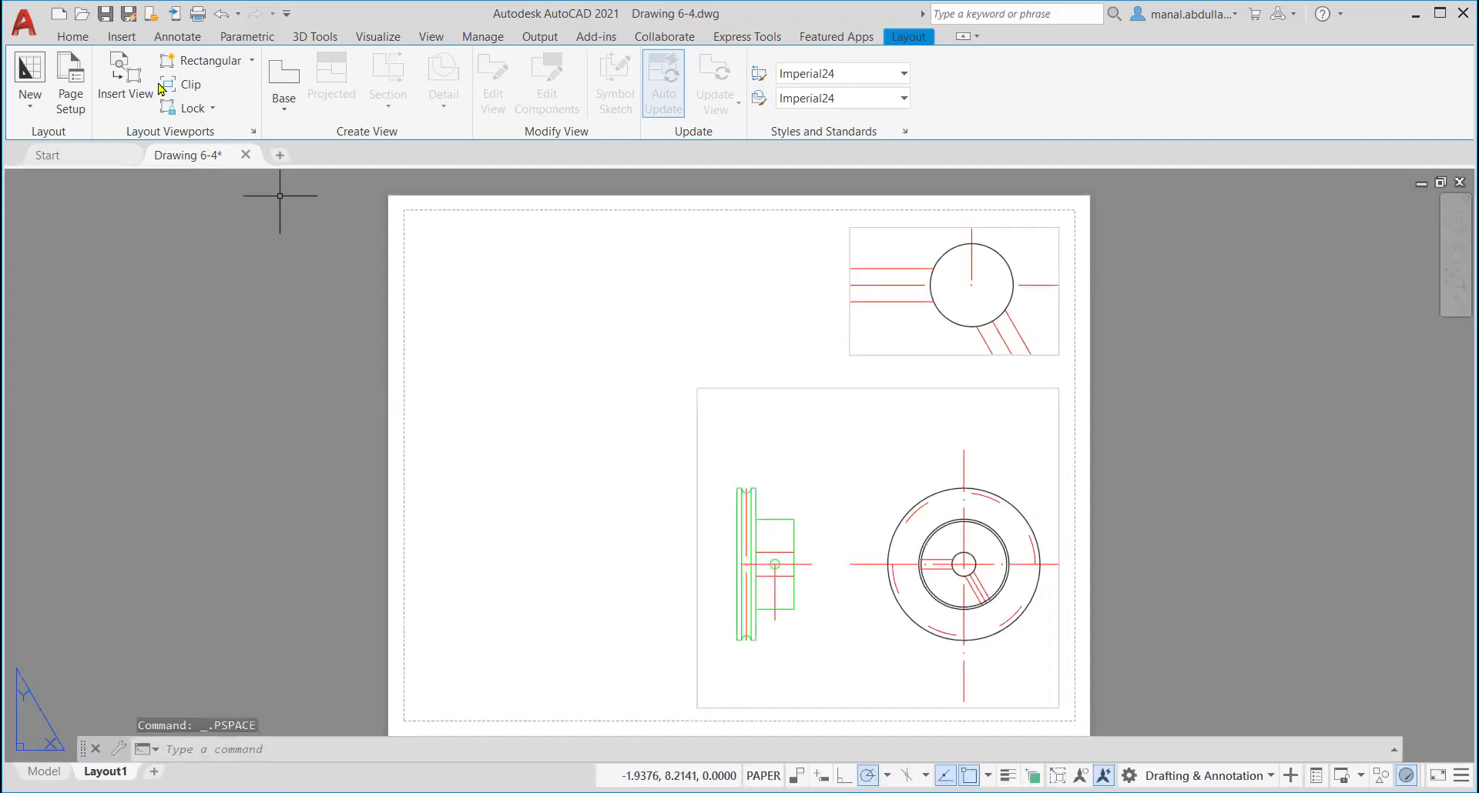
Step: Create a tall rectangular viewport in the lower-left part of the sheet, level with the viewport of both hub views
{"action": "left_click", "coordinate": [204, 62]}
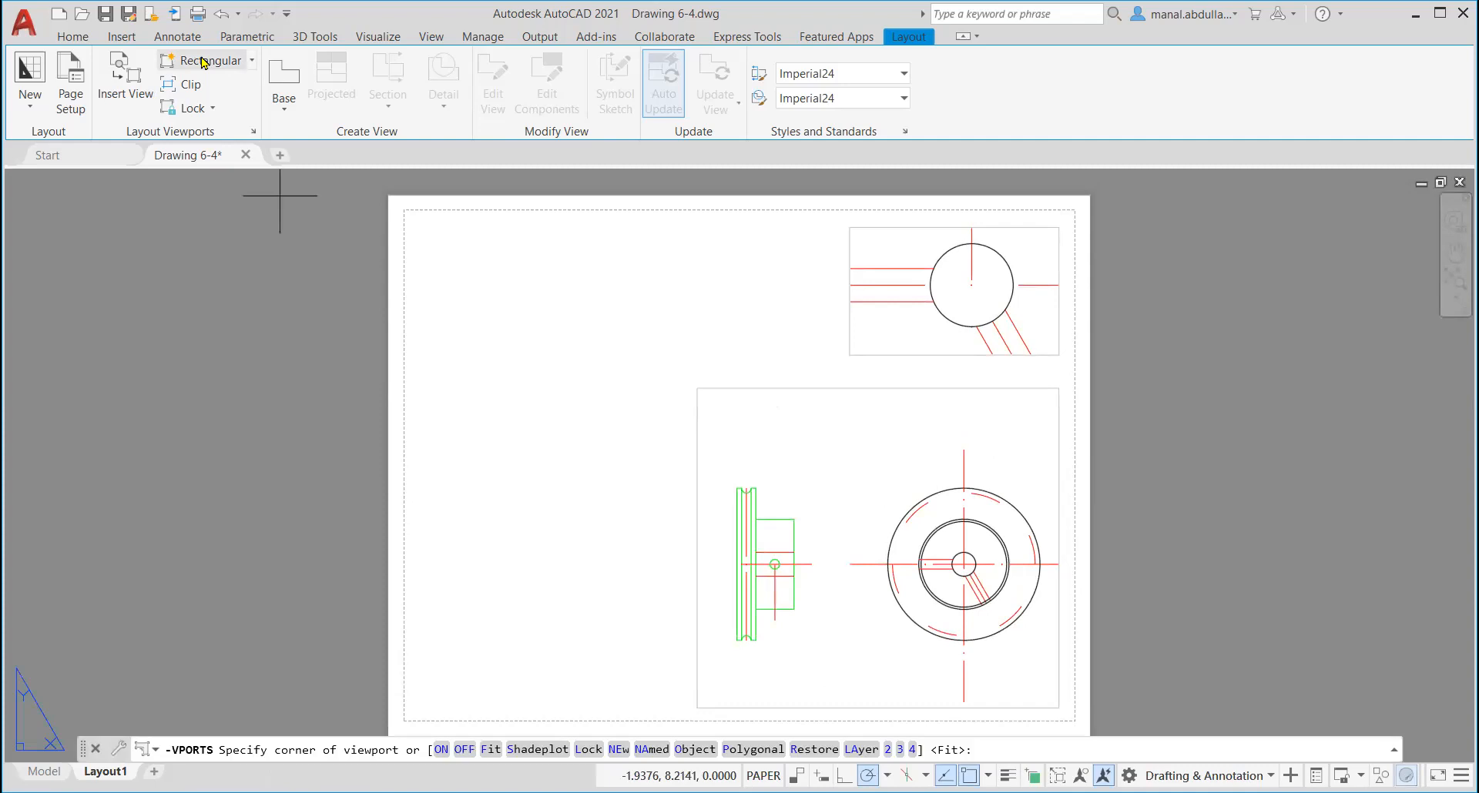
{"action": "left_click", "coordinate": [251, 61]}
{"action": "left_click", "coordinate": [231, 83]}
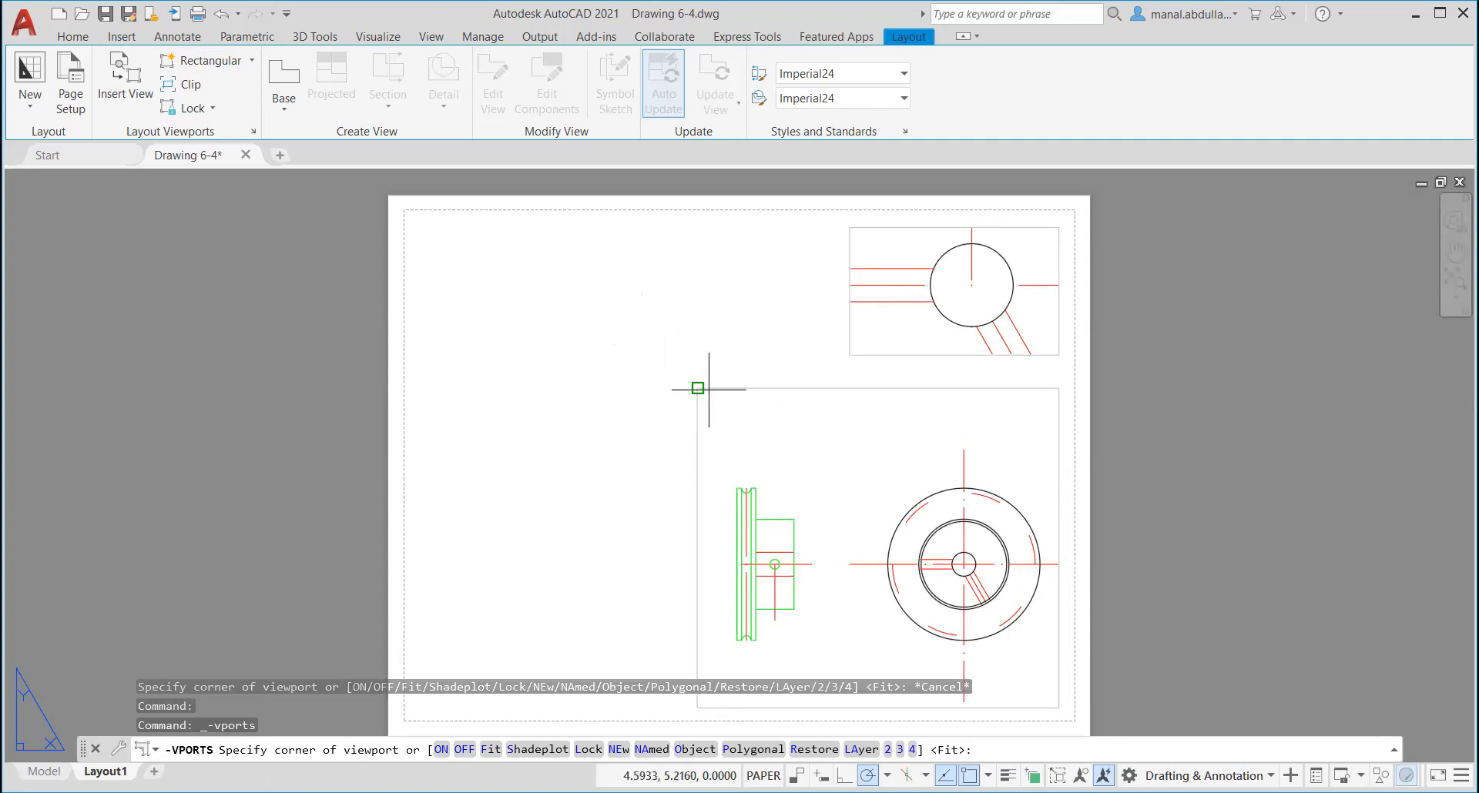
{"action": "left_click", "coordinate": [653, 388]}
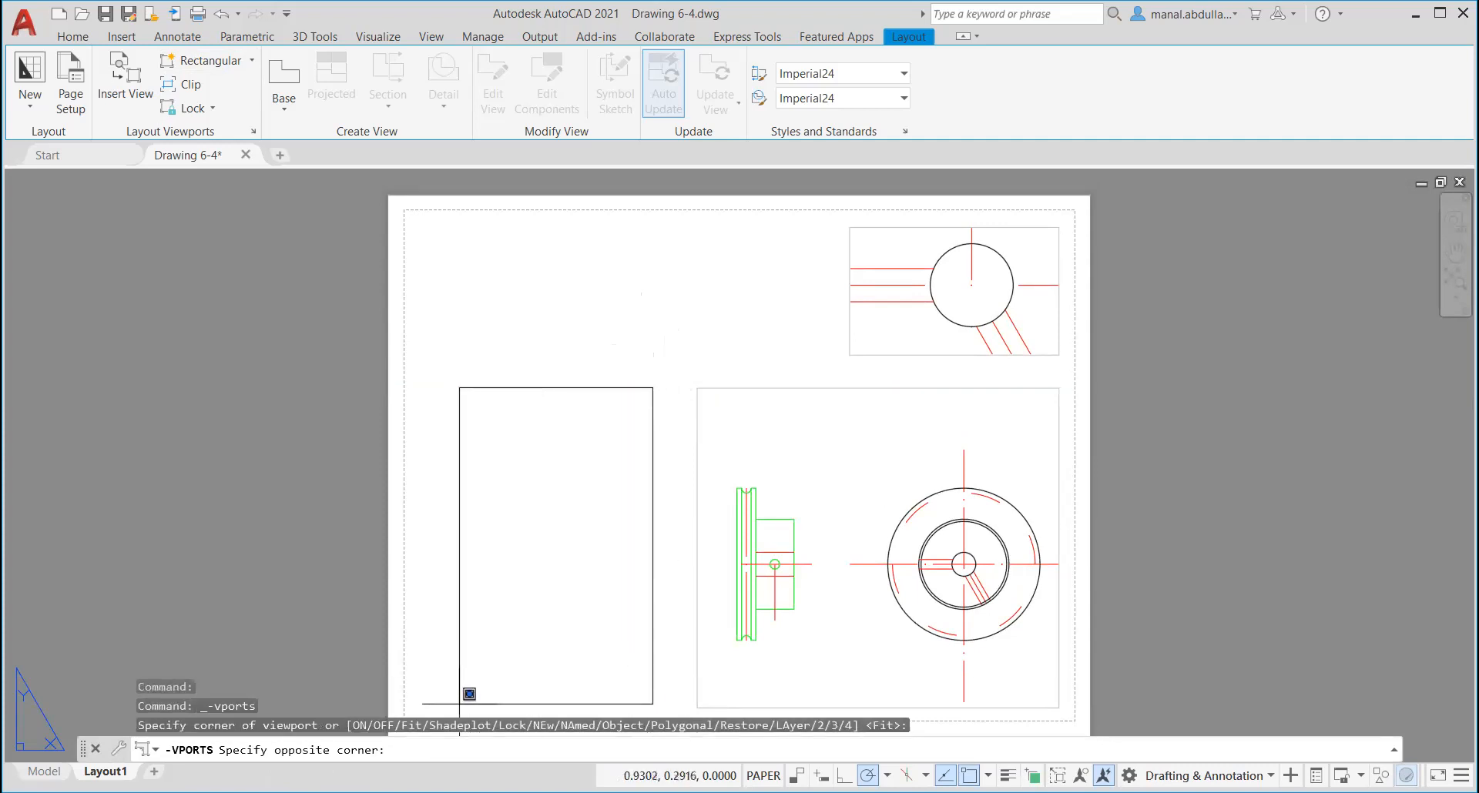
{"action": "left_click_drag", "start_coordinate": [435, 705], "coordinate": [427, 707]}
{"action": "left_click", "coordinate": [426, 706]}
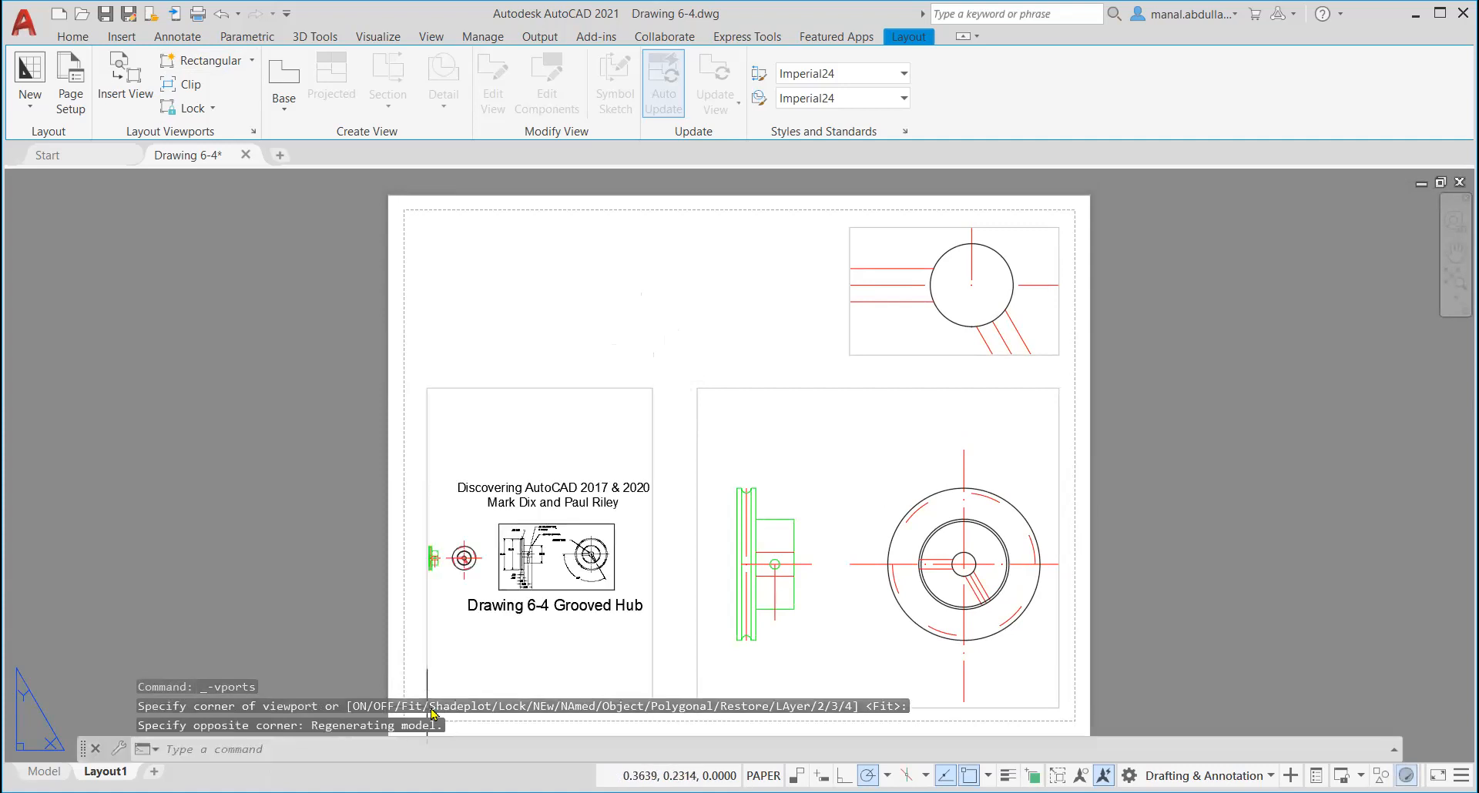
Step: Frame the tall viewport closely on the side view's hub and cross hole, then return to paper space
{"action": "scroll", "coordinate": [484, 572], "scroll_direction": "up", "scroll_amount": 4}
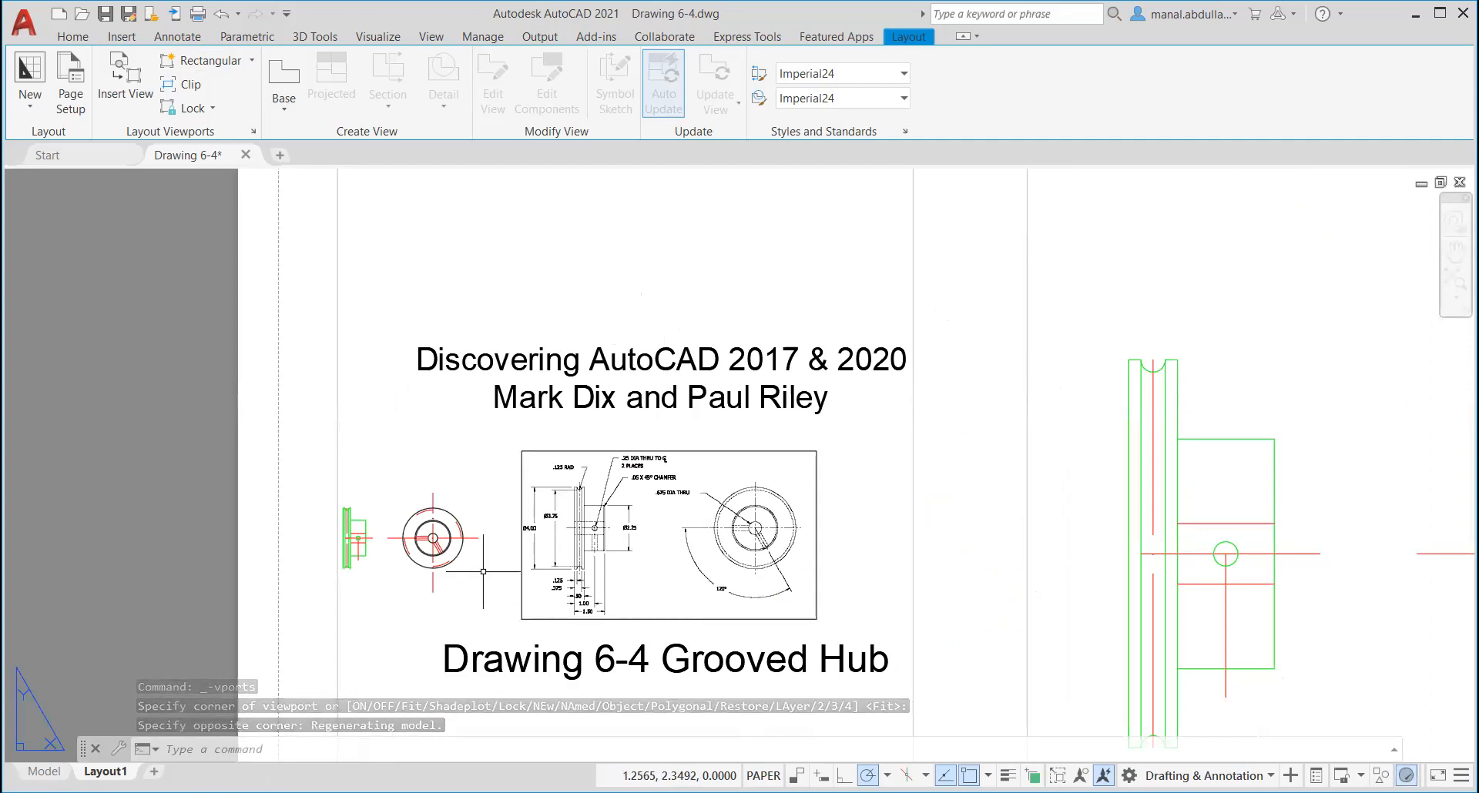
{"action": "scroll", "coordinate": [484, 571], "scroll_direction": "down", "scroll_amount": 4}
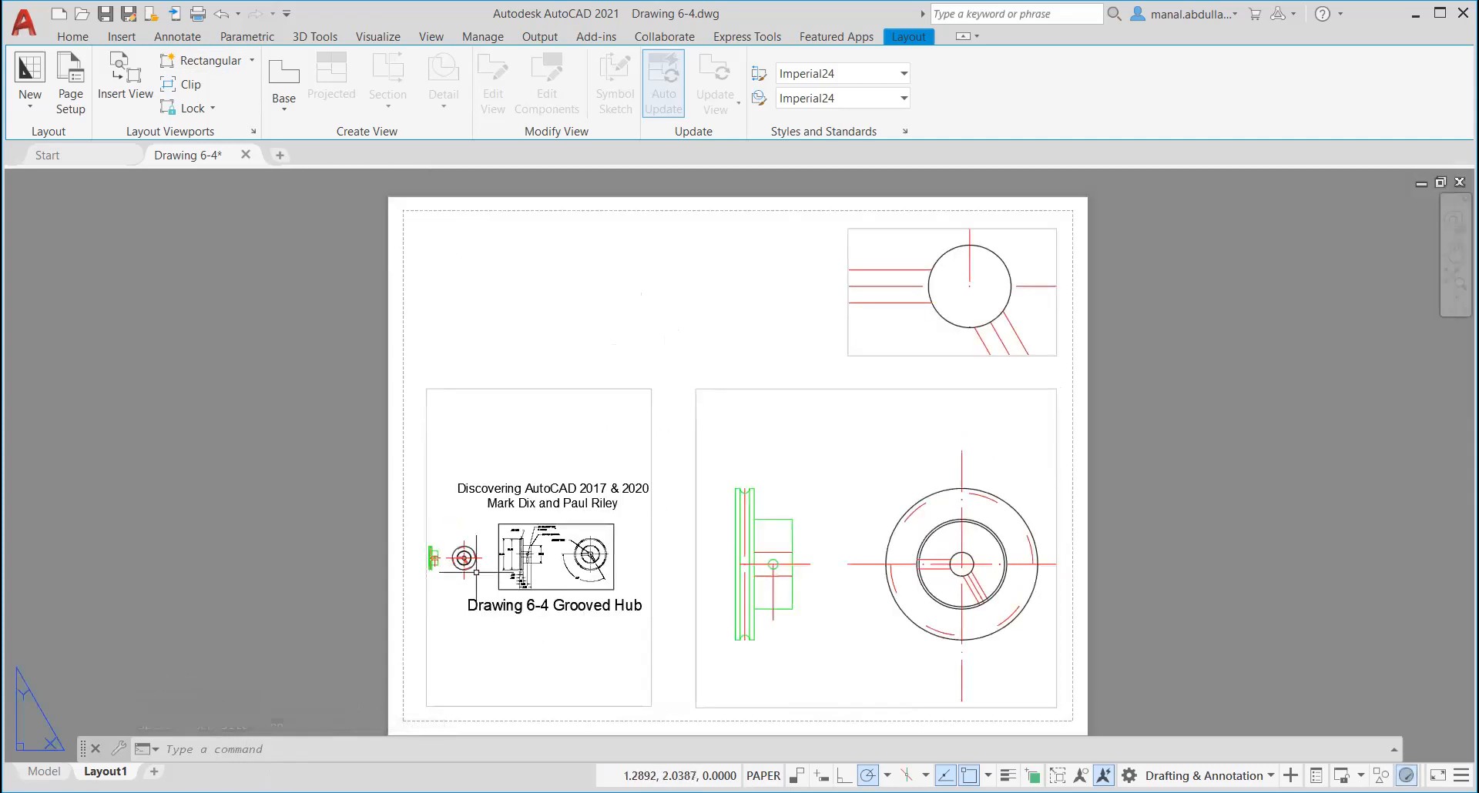
{"action": "double_click", "coordinate": [528, 433]}
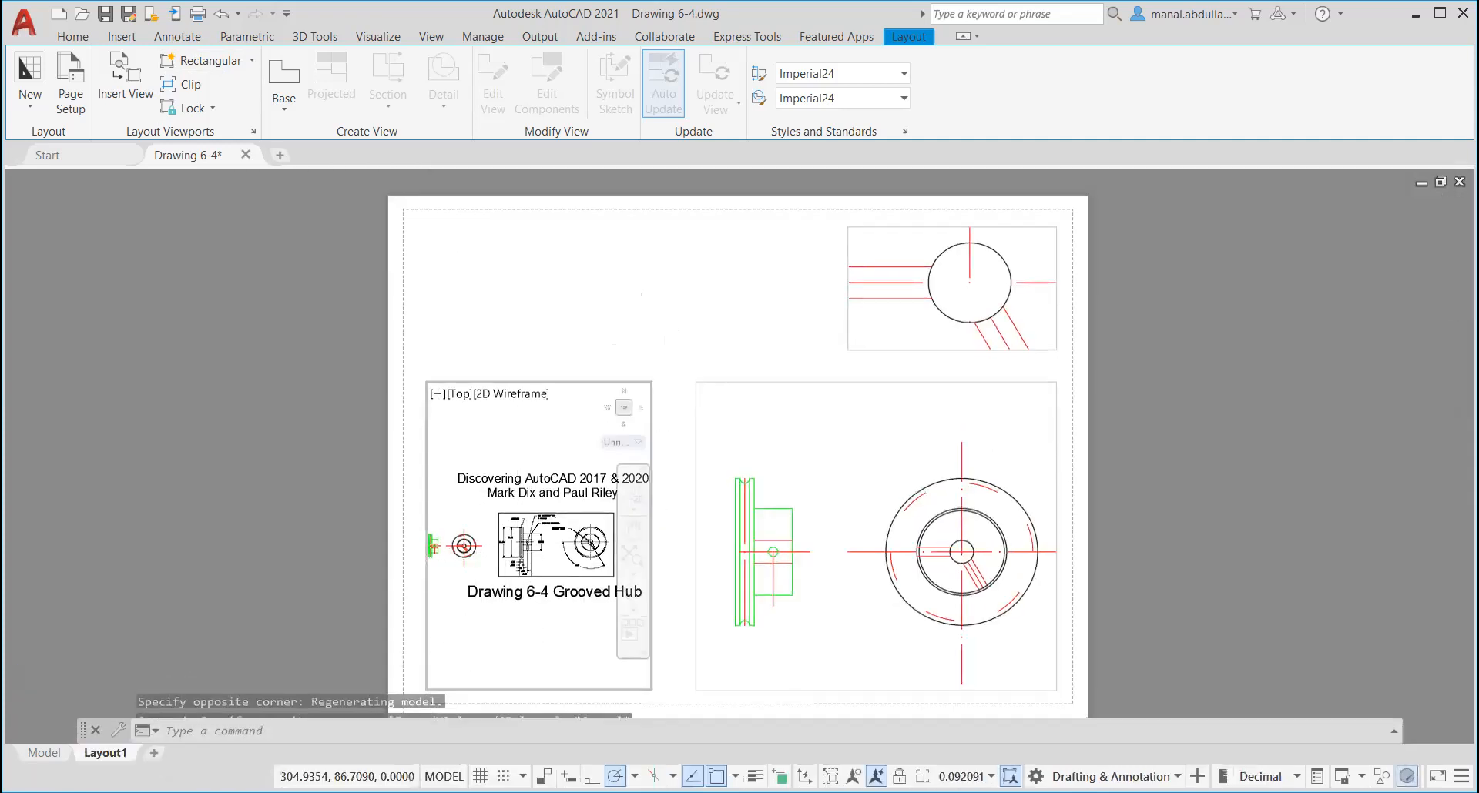
{"action": "scroll", "coordinate": [483, 527], "scroll_direction": "down", "scroll_amount": 2}
{"action": "scroll", "coordinate": [477, 532], "scroll_direction": "up", "scroll_amount": 4}
{"action": "mouse_move", "coordinate": [477, 533]}
{"action": "middle_mouse_down"}
{"action": "mouse_move", "coordinate": [668, 513]}
{"action": "mouse_move", "coordinate": [608, 534]}
{"action": "mouse_move", "coordinate": [555, 512]}
{"action": "mouse_move", "coordinate": [549, 492]}
{"action": "mouse_move", "coordinate": [581, 456]}
{"action": "mouse_move", "coordinate": [564, 448]}
{"action": "middle_mouse_up"}
{"action": "scroll", "coordinate": [554, 543], "scroll_direction": "up", "scroll_amount": 6}
{"action": "scroll", "coordinate": [549, 492], "scroll_direction": "up", "scroll_amount": 4}
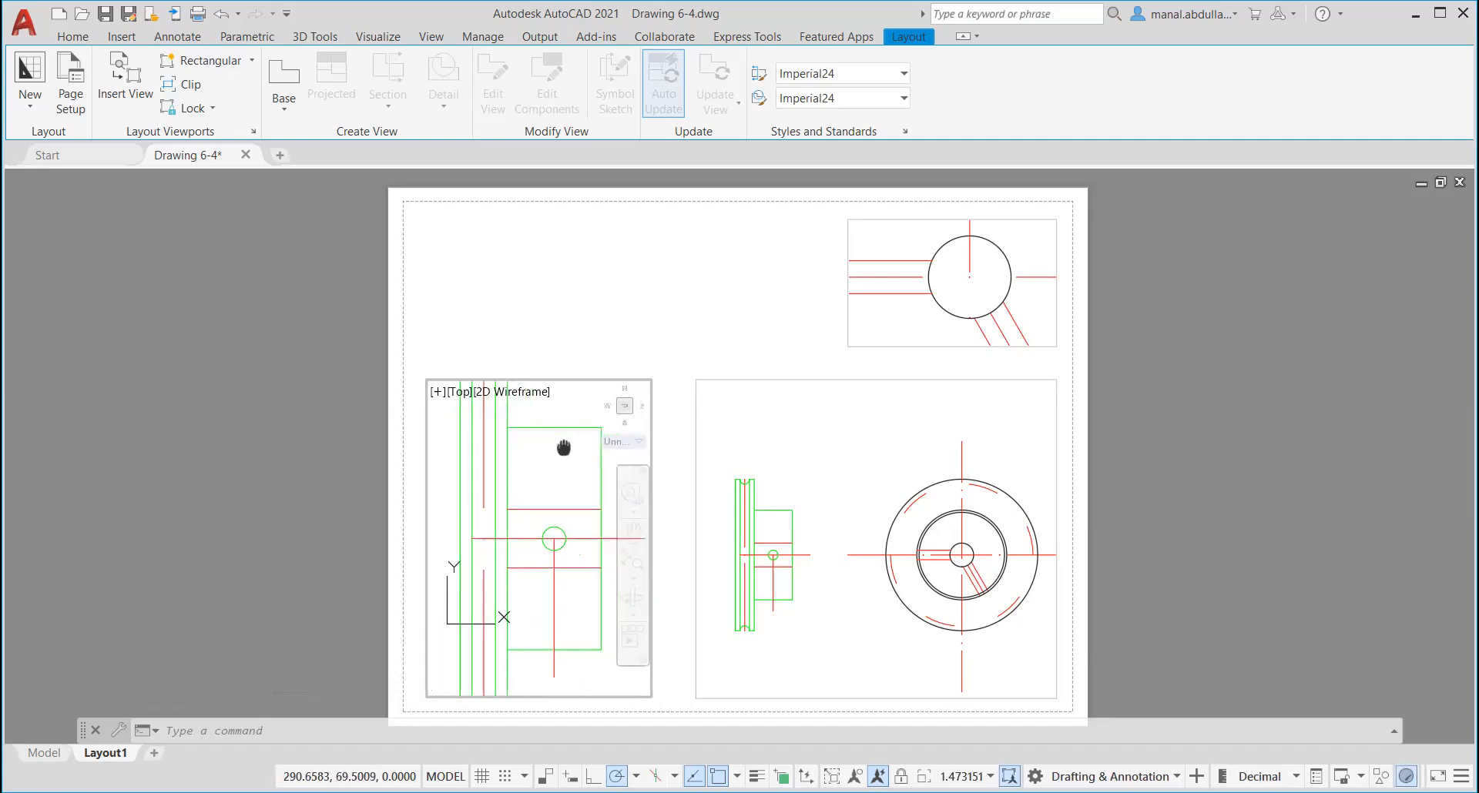
{"action": "double_click", "coordinate": [603, 348]}
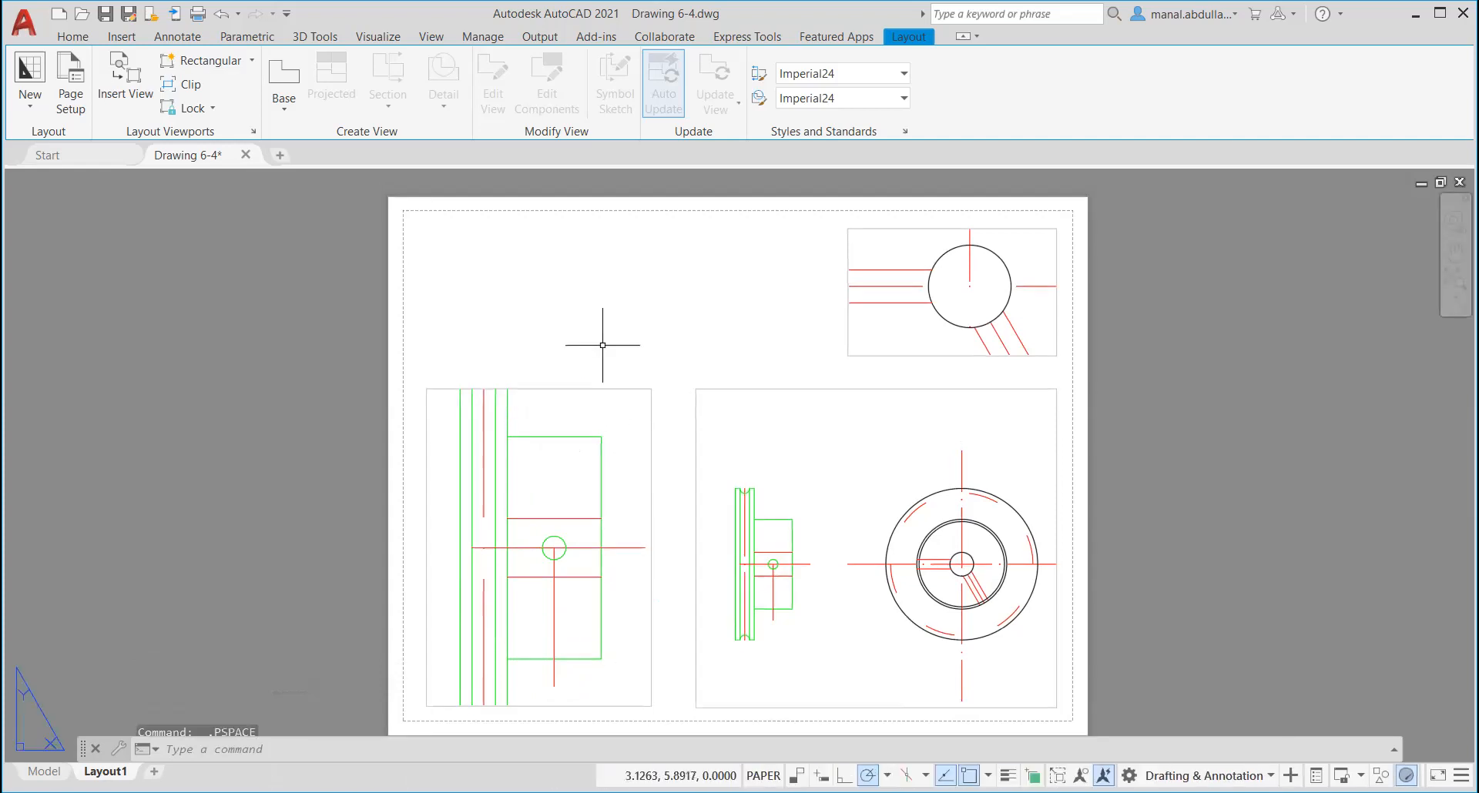
{"action": "left_click", "coordinate": [580, 389]}
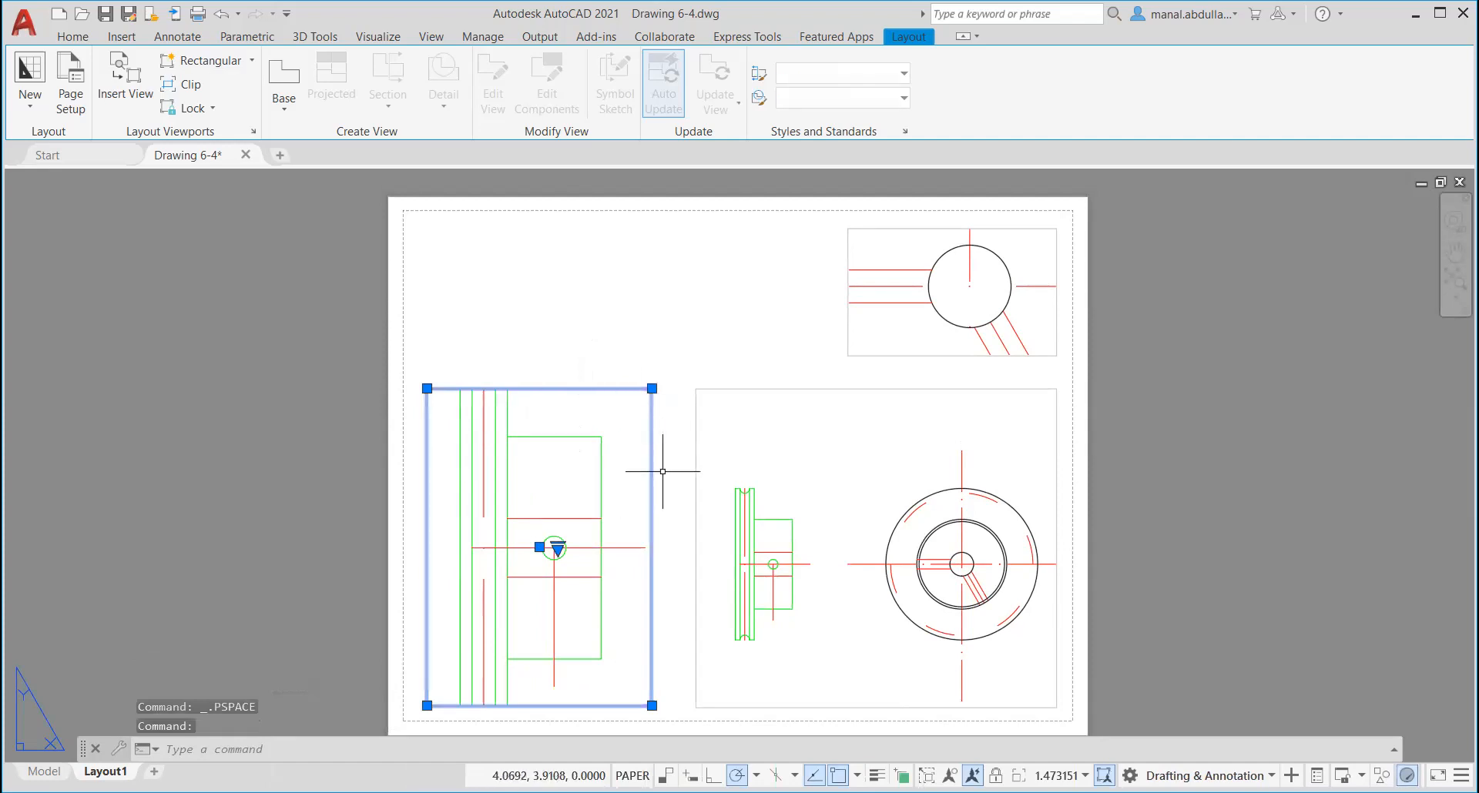
{"action": "key", "text": "Escape"}
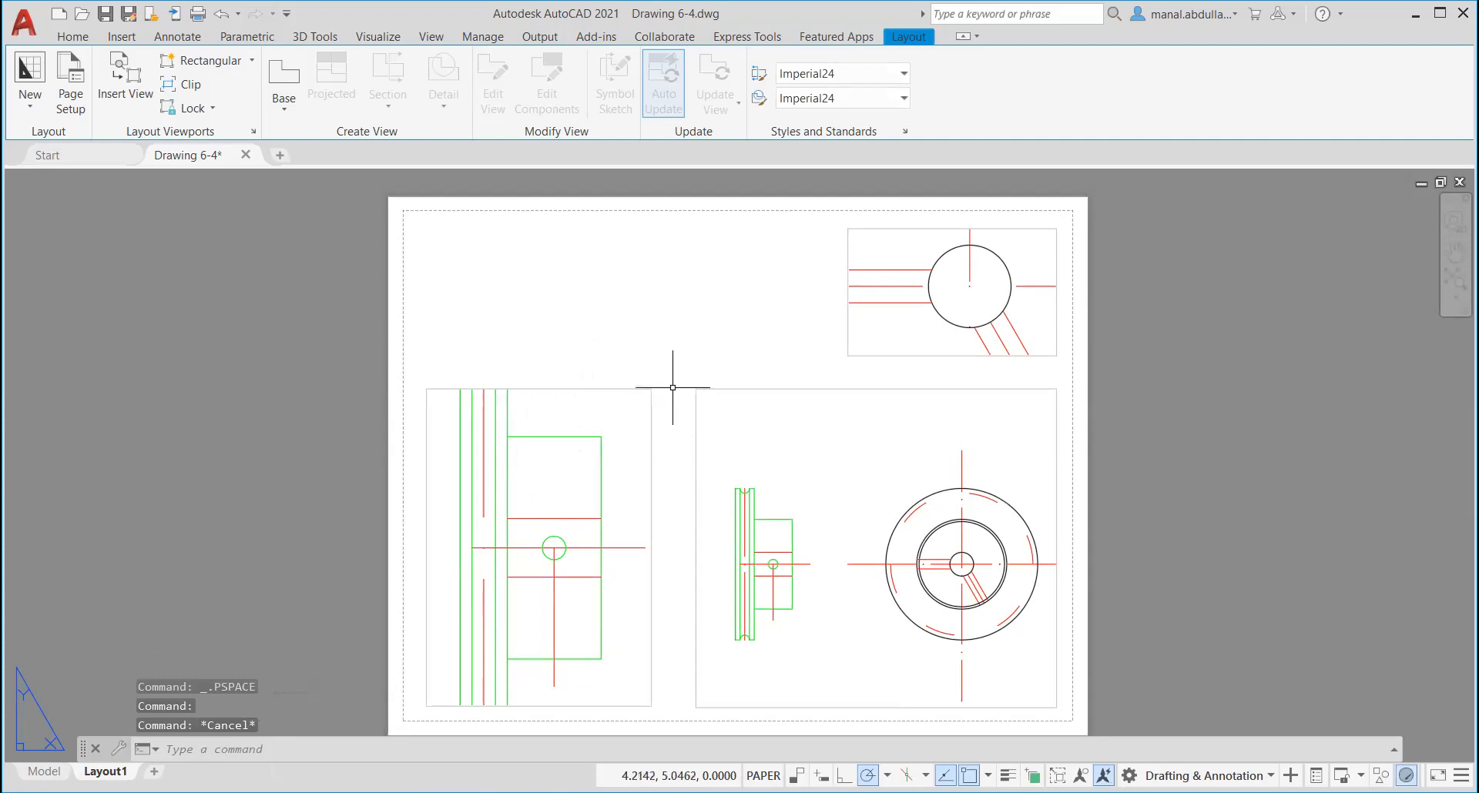
{"action": "left_click", "coordinate": [72, 36]}
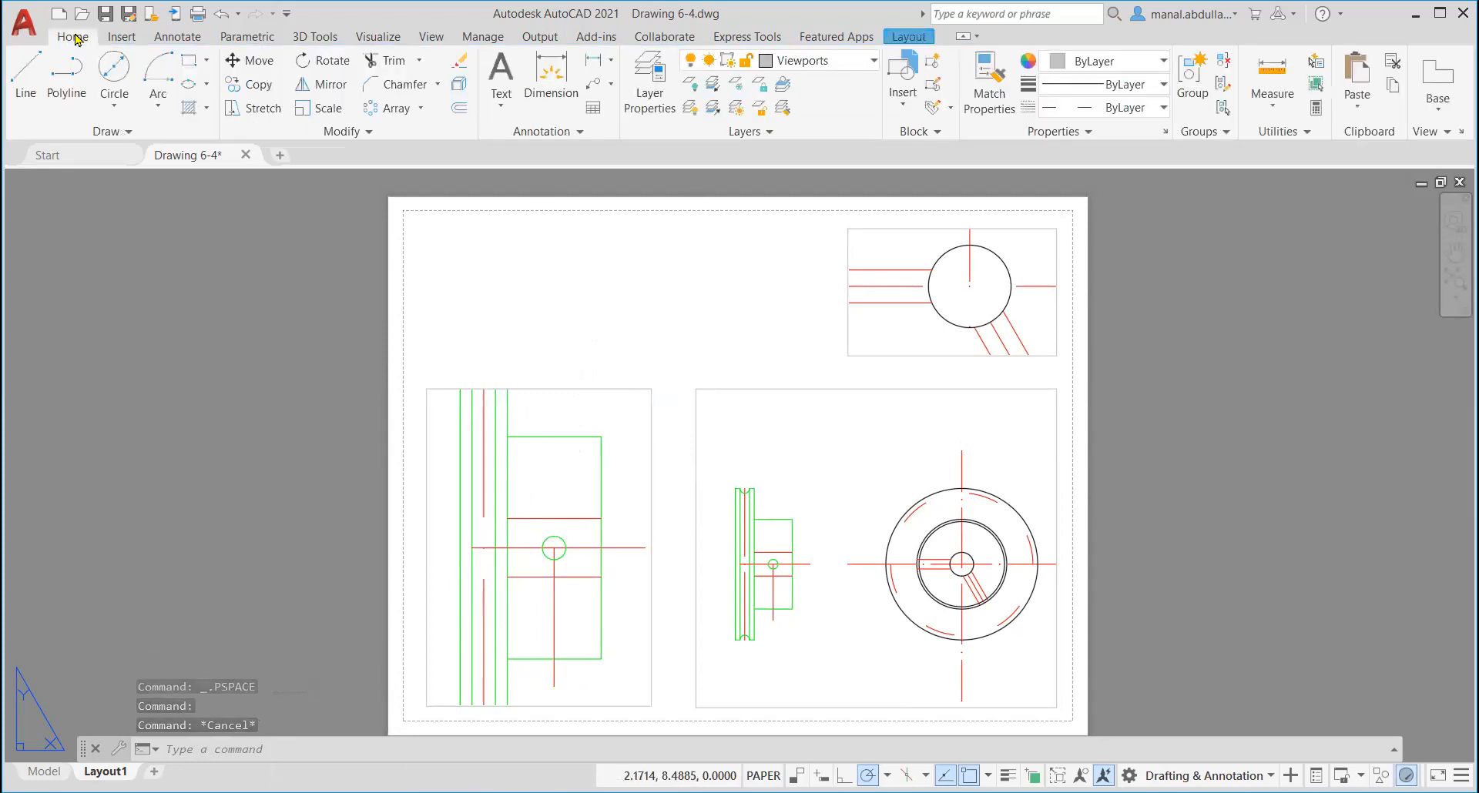
{"action": "left_click", "coordinate": [870, 62]}
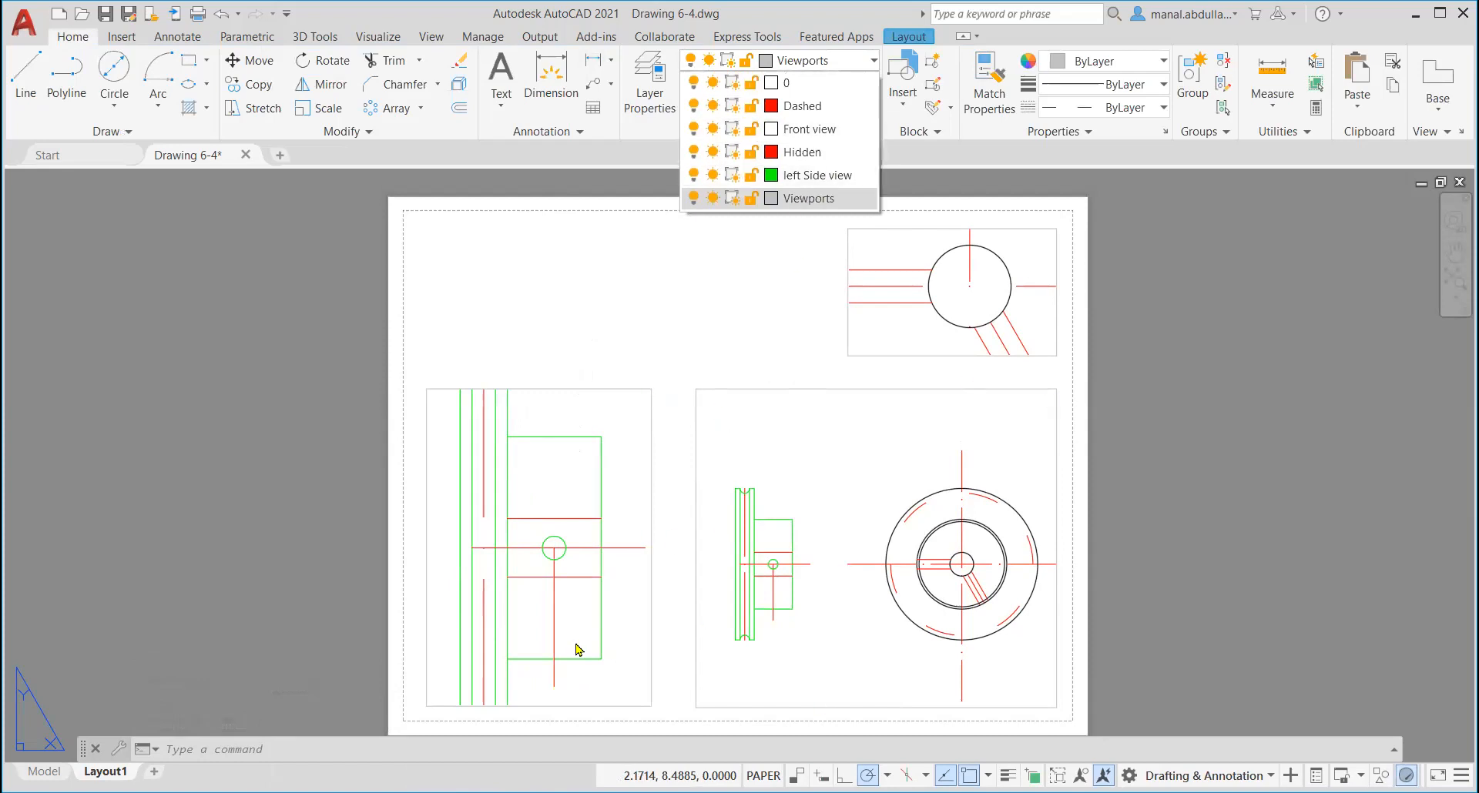
{"action": "left_click", "coordinate": [695, 200]}
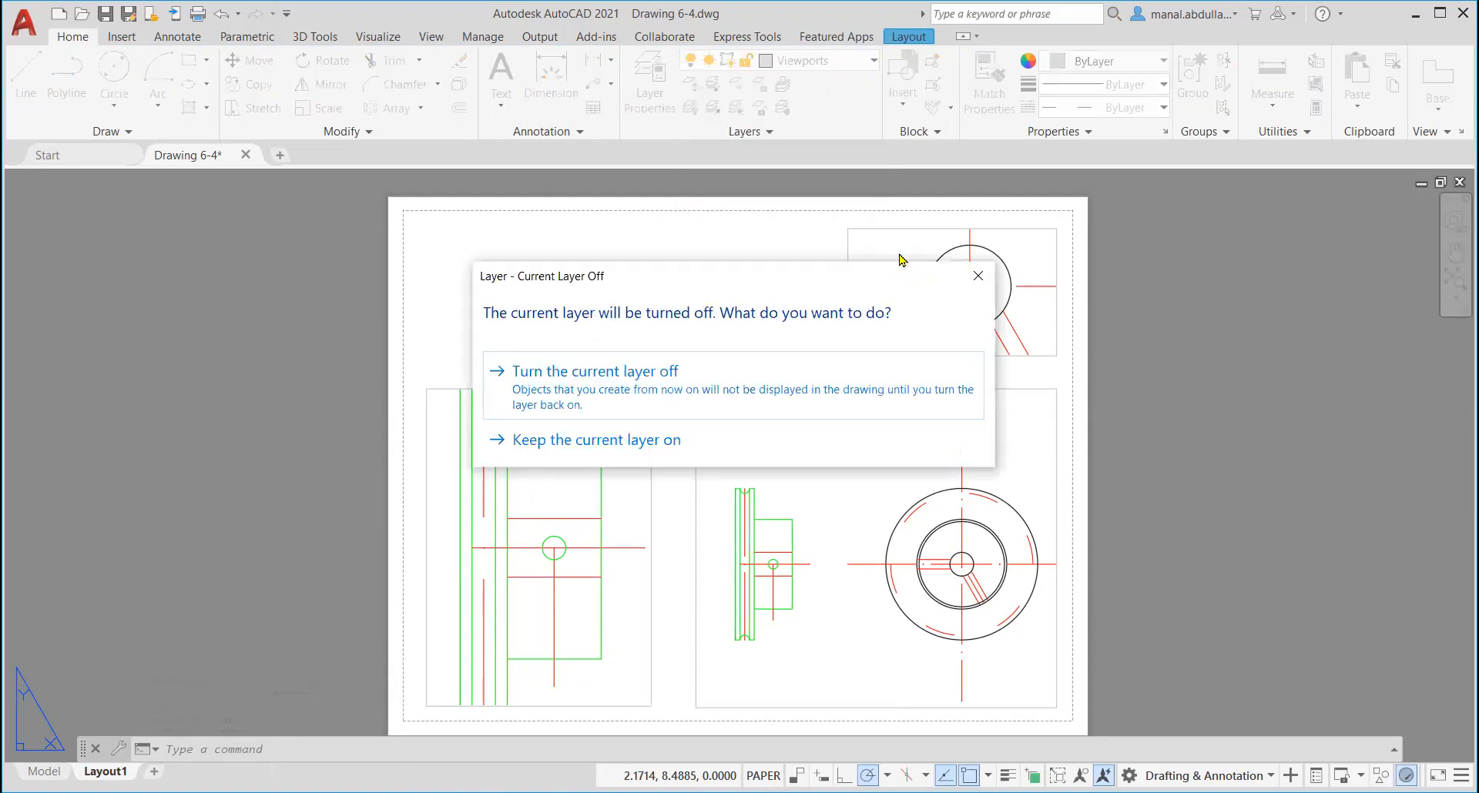
{"action": "left_click", "coordinate": [978, 275]}
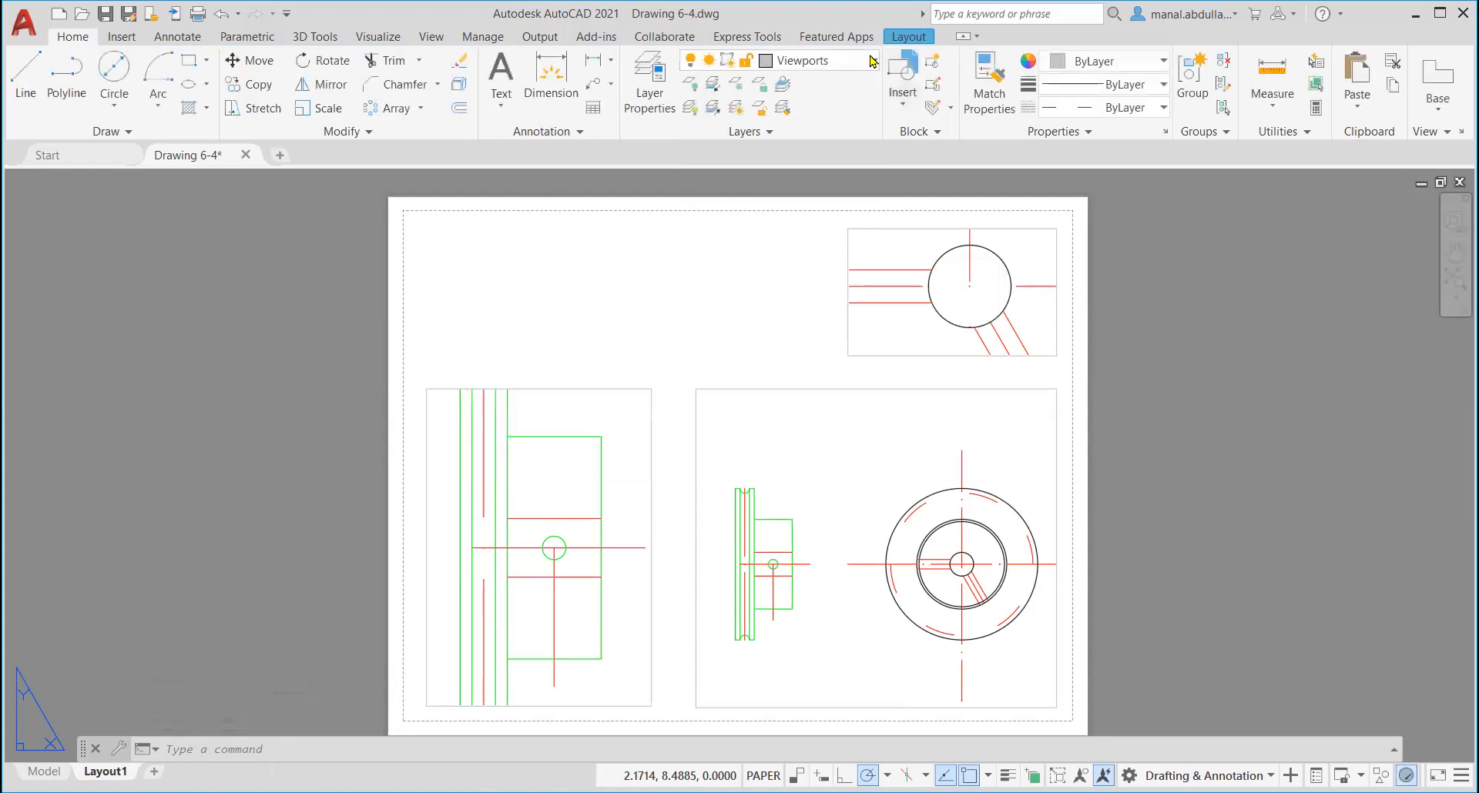
Step: Freeze the Viewports layer on the layout to preview the sheet without viewport borders, then thaw it again
{"action": "left_click", "coordinate": [873, 61]}
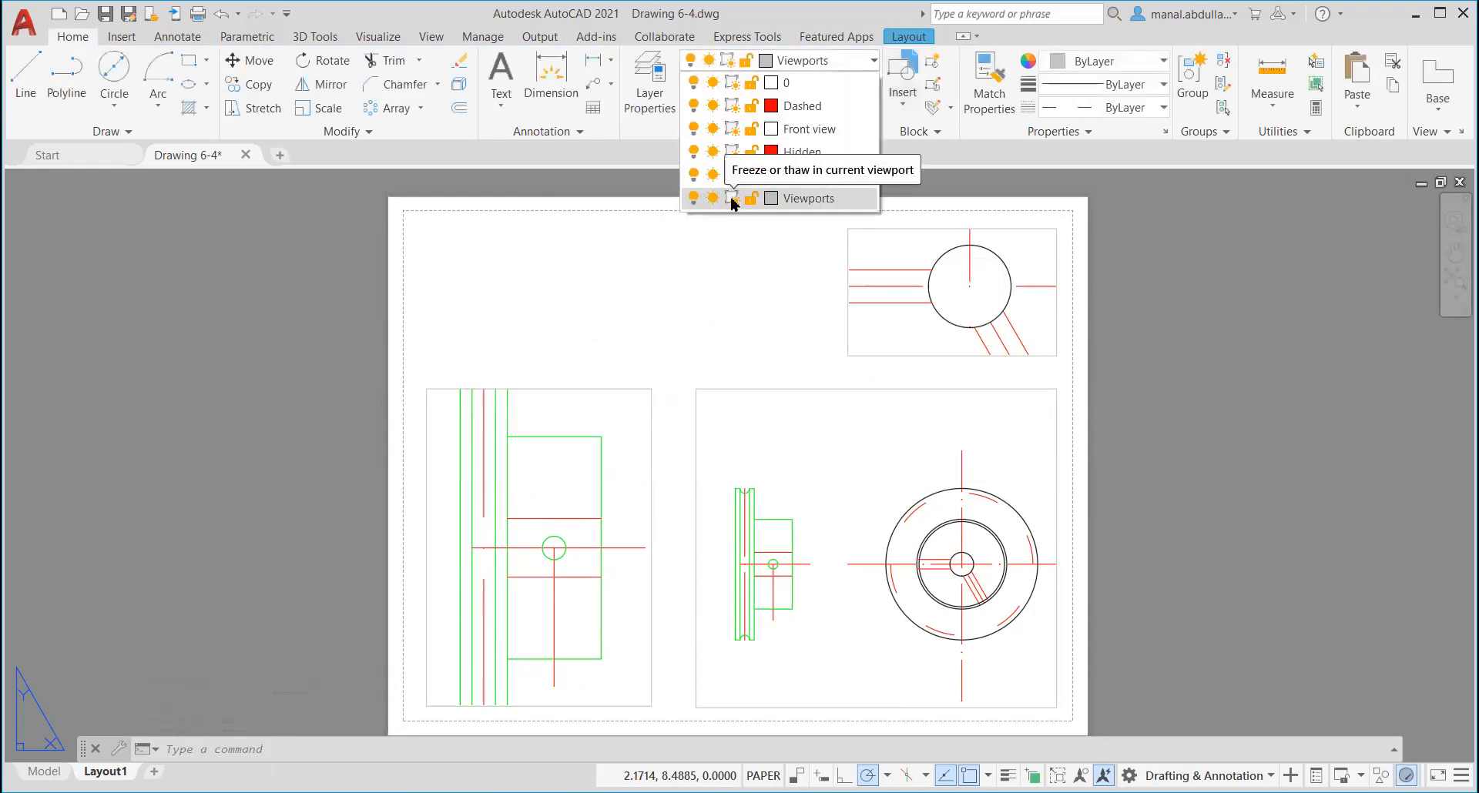
{"action": "left_click", "coordinate": [732, 199]}
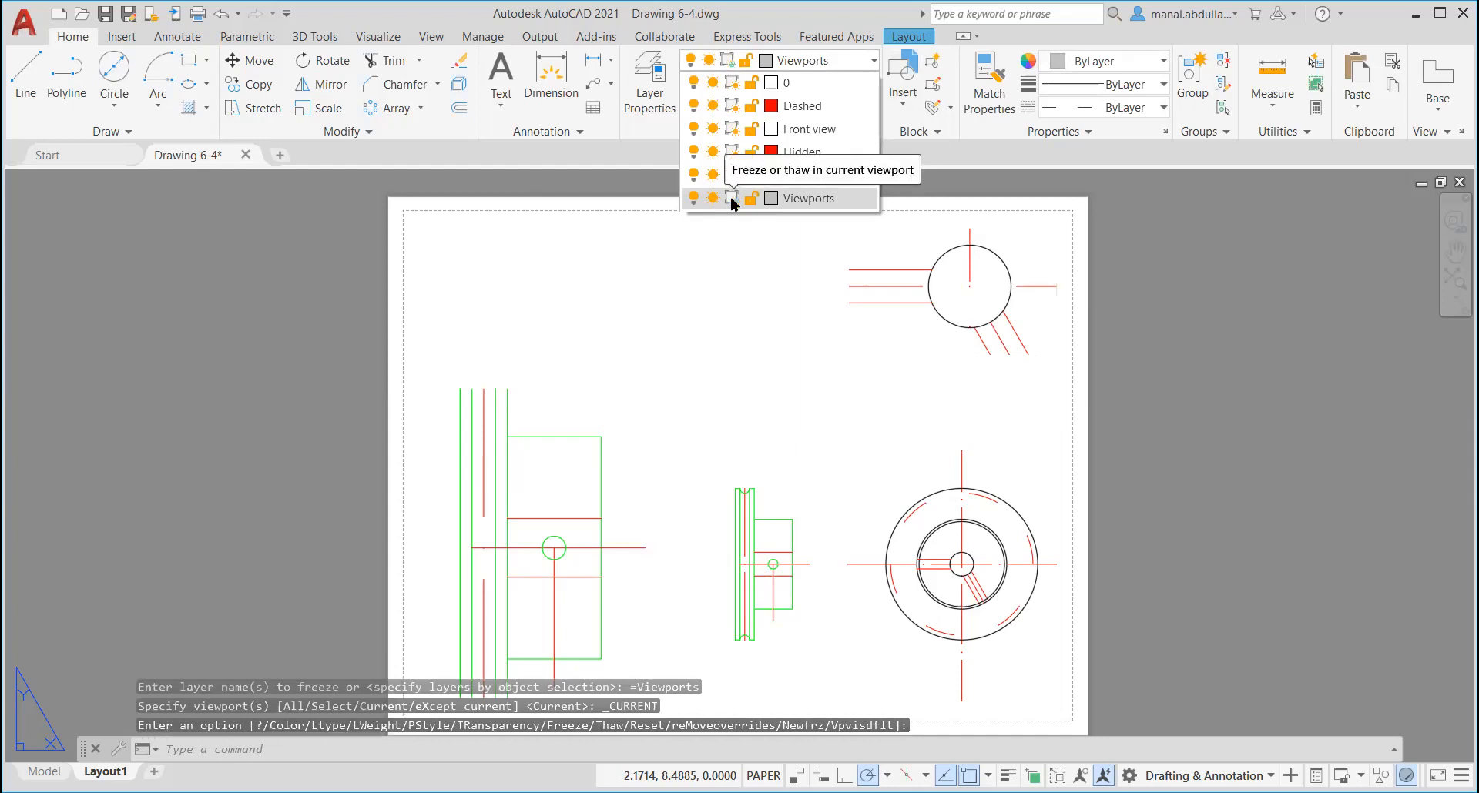
{"action": "left_click", "coordinate": [732, 199]}
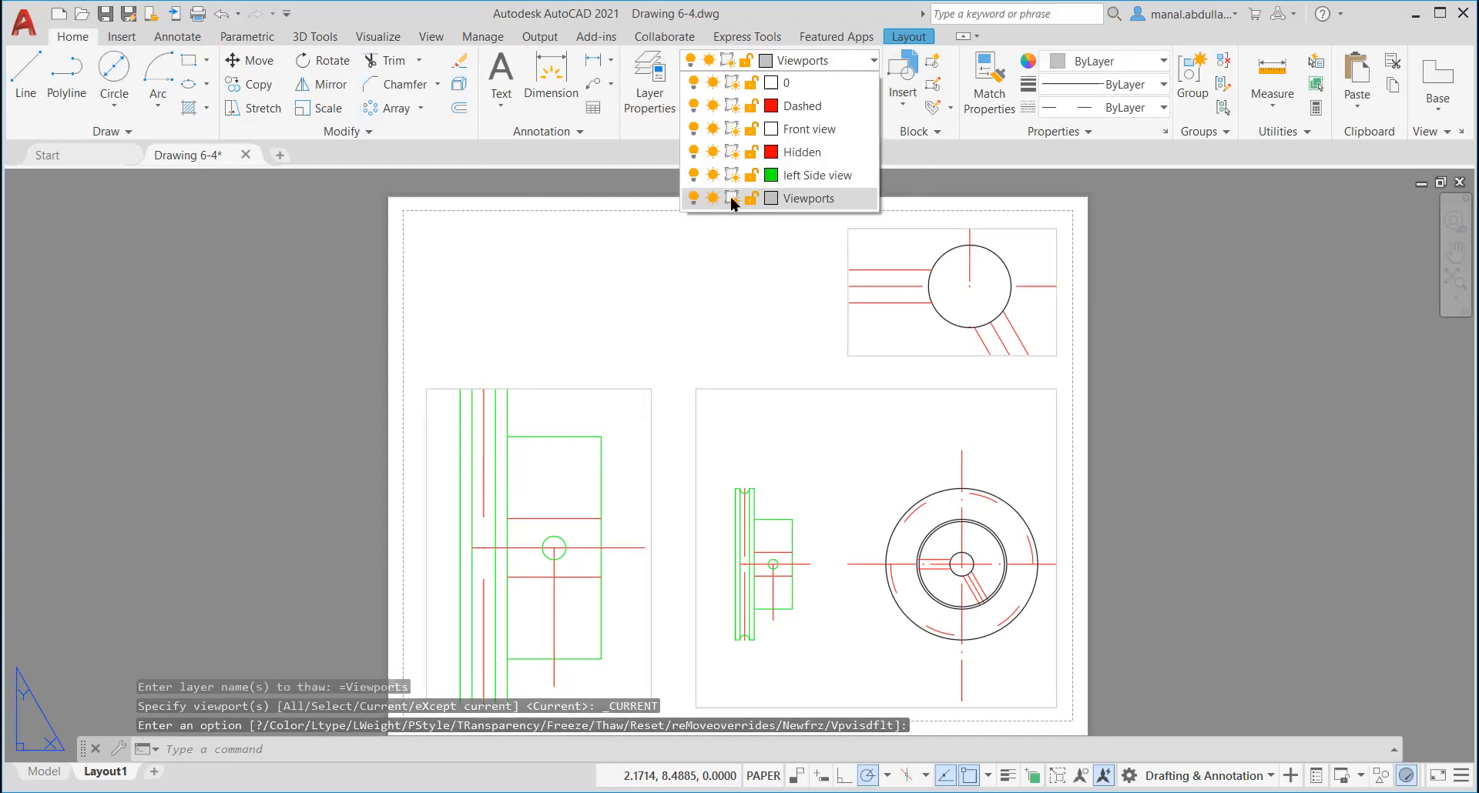
{"action": "left_click", "coordinate": [731, 199]}
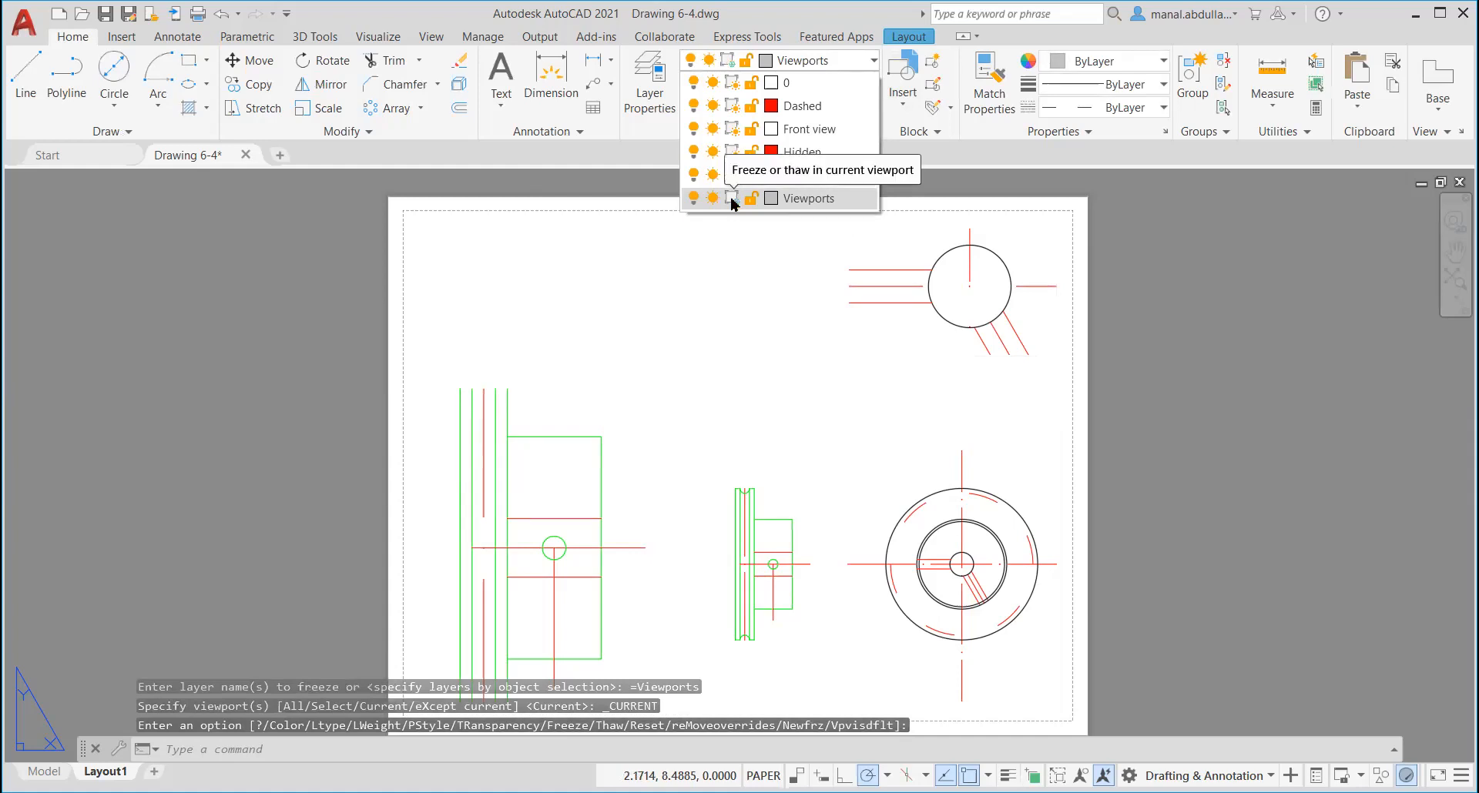
{"action": "left_click", "coordinate": [732, 200]}
{"action": "left_click", "coordinate": [710, 316]}
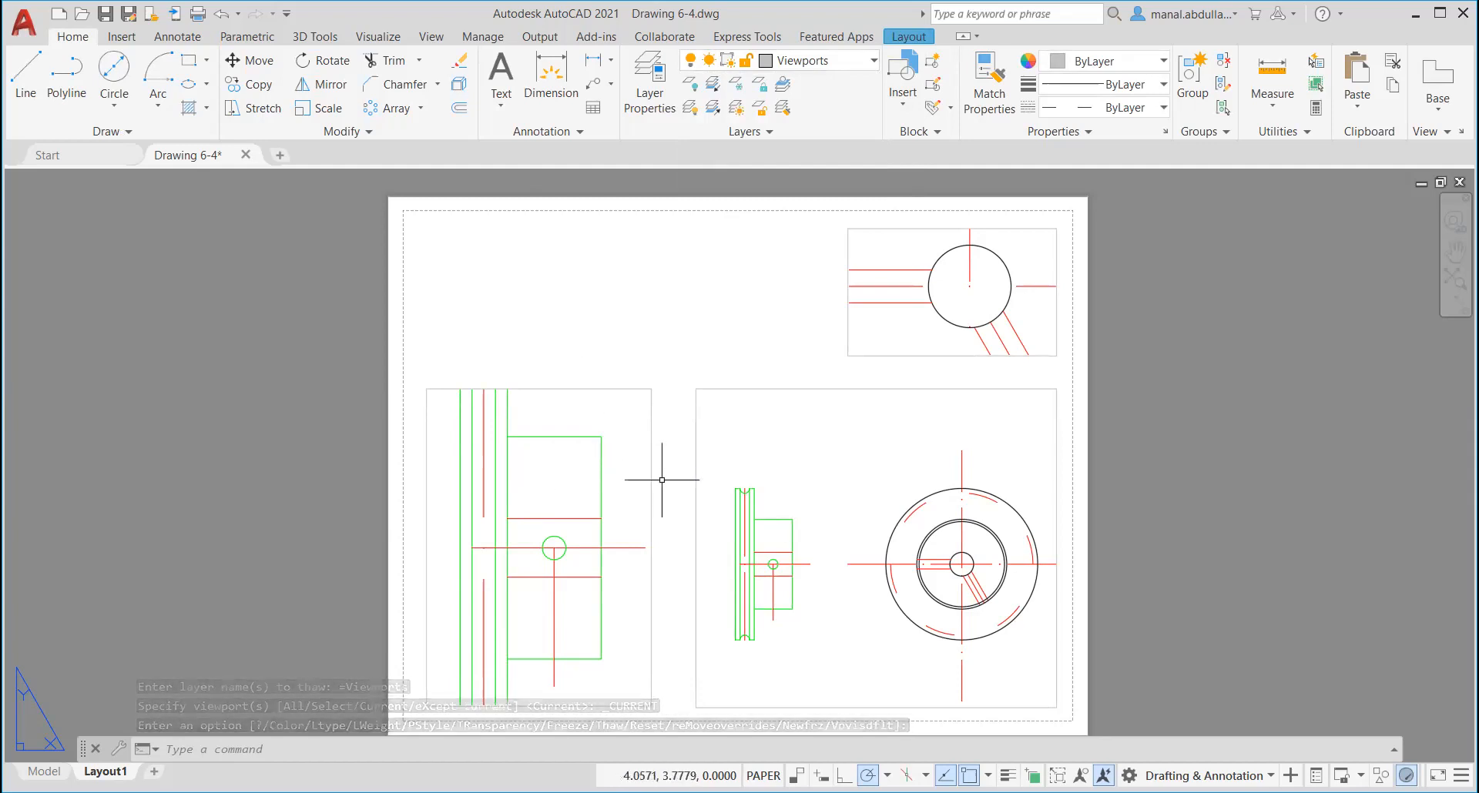
{"action": "key", "text": "Escape"}
Step: Switch to model space and examine the hub views beside the reference drawing
{"action": "left_click", "coordinate": [44, 771]}
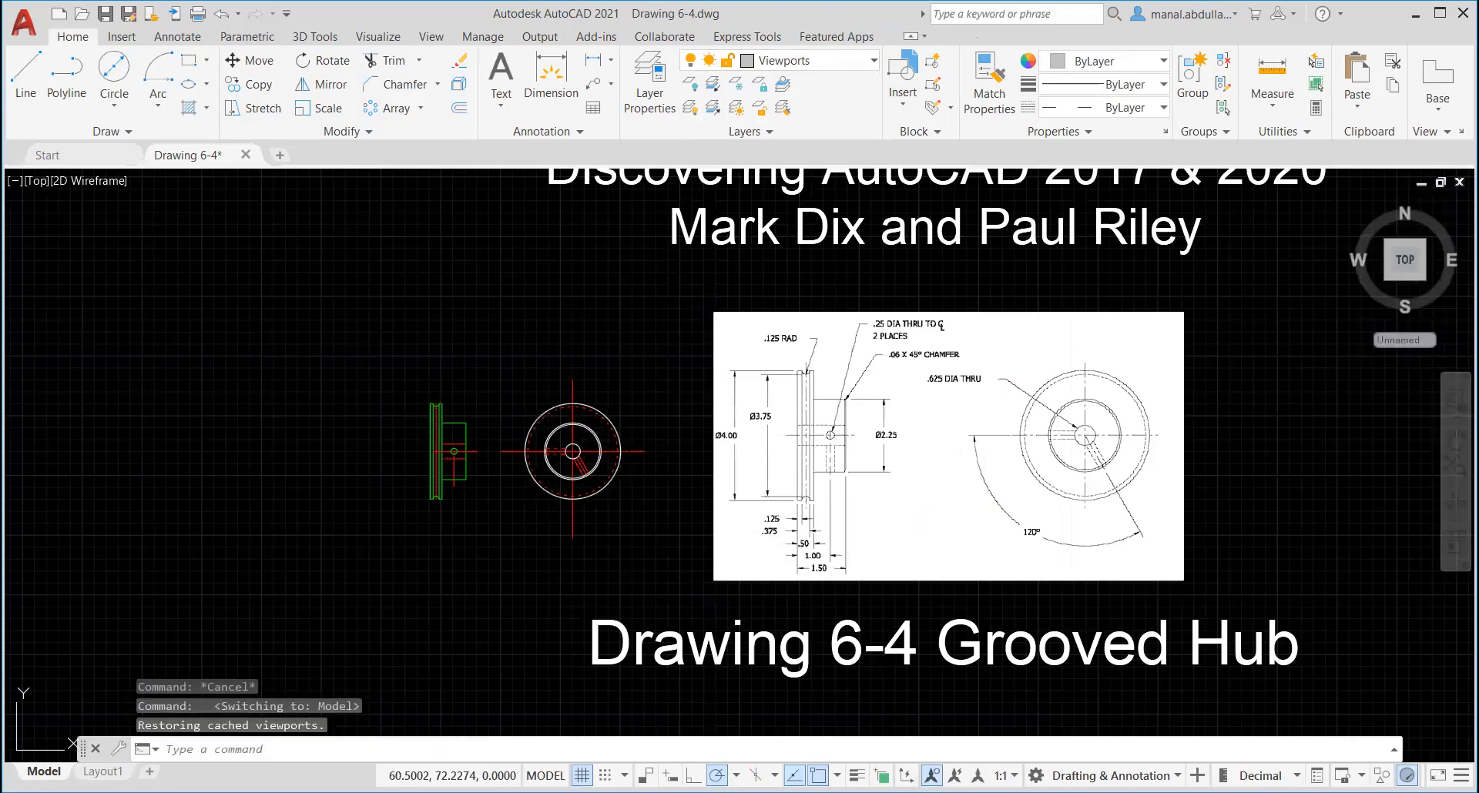
{"action": "scroll", "coordinate": [612, 474], "scroll_direction": "up", "scroll_amount": 4}
{"action": "middle_click_drag", "start_coordinate": [562, 471], "coordinate": [803, 496]}
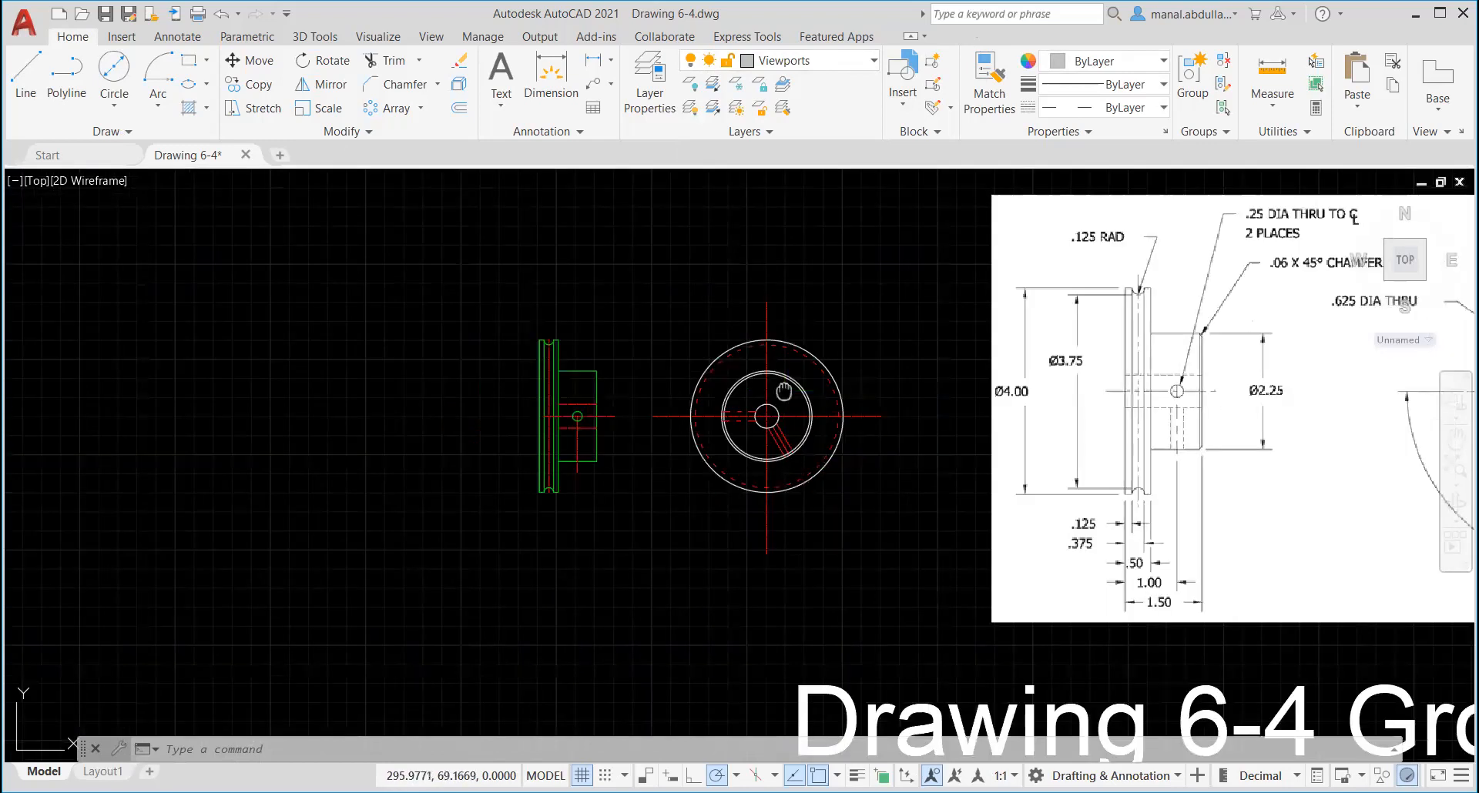
{"action": "scroll", "coordinate": [740, 420], "scroll_direction": "down", "scroll_amount": 2}
{"action": "middle_click_drag", "start_coordinate": [740, 409], "coordinate": [475, 430]}
{"action": "scroll", "coordinate": [500, 429], "scroll_direction": "down", "scroll_amount": 2}
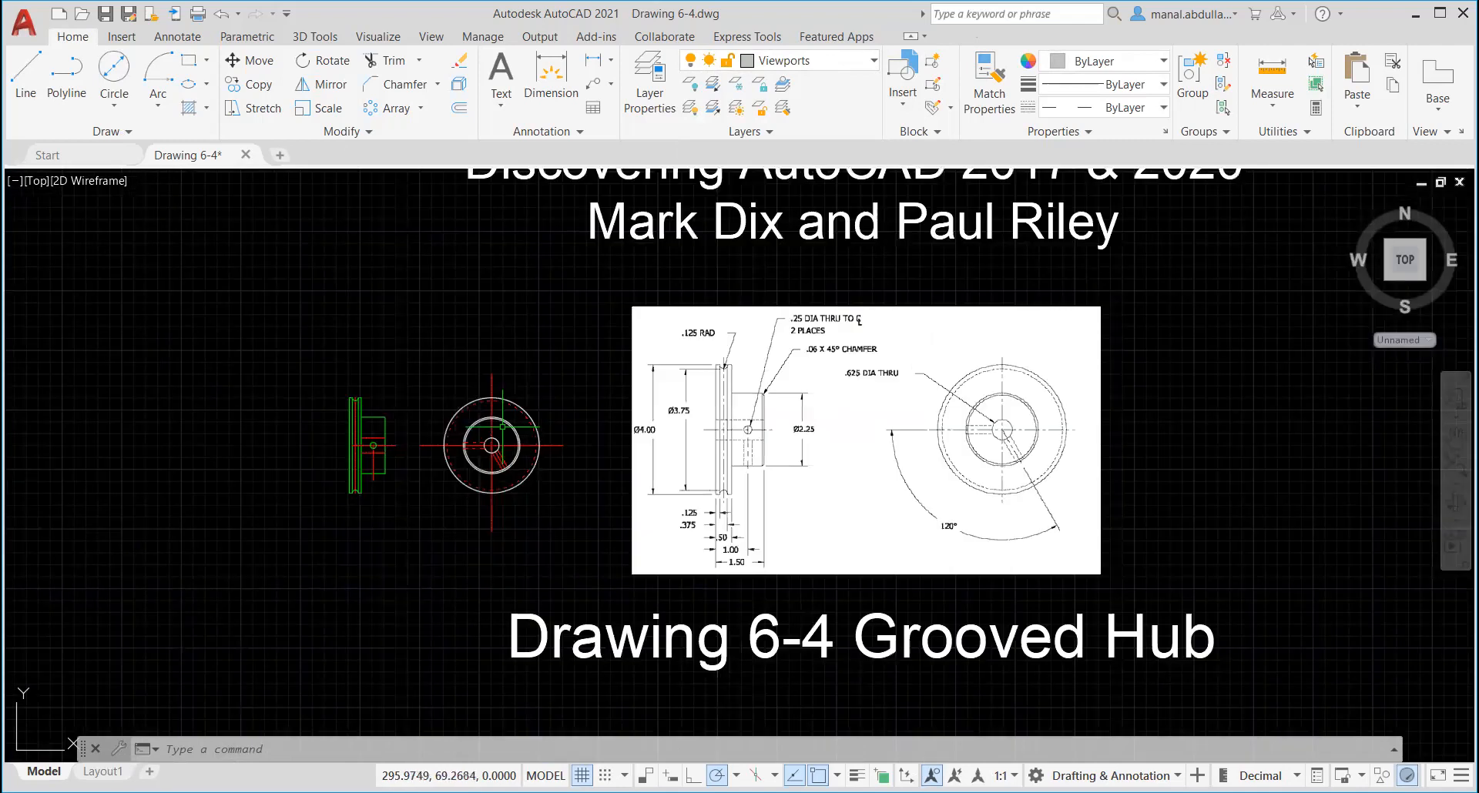